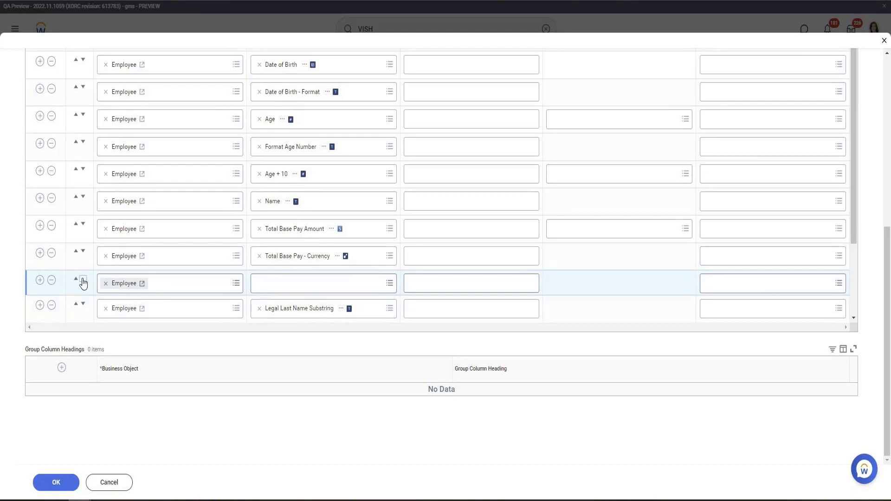
Step: Move the blank Employee column row below Legal Last Name Substring and set its field to Dependents
{"action": "left_click", "coordinate": [83, 280]}
{"action": "left_click", "coordinate": [305, 315]}
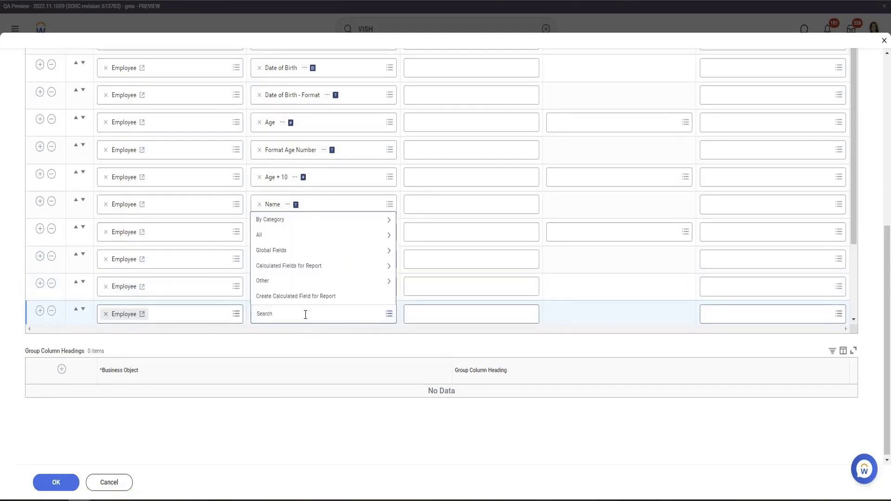
{"action": "type", "text": "Dependents"}
{"action": "key", "text": "Return"}
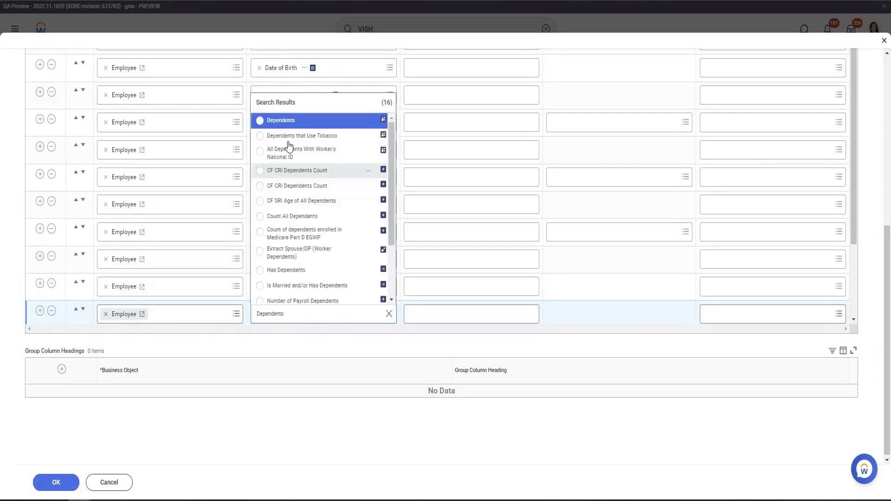
{"action": "left_click", "coordinate": [267, 128]}
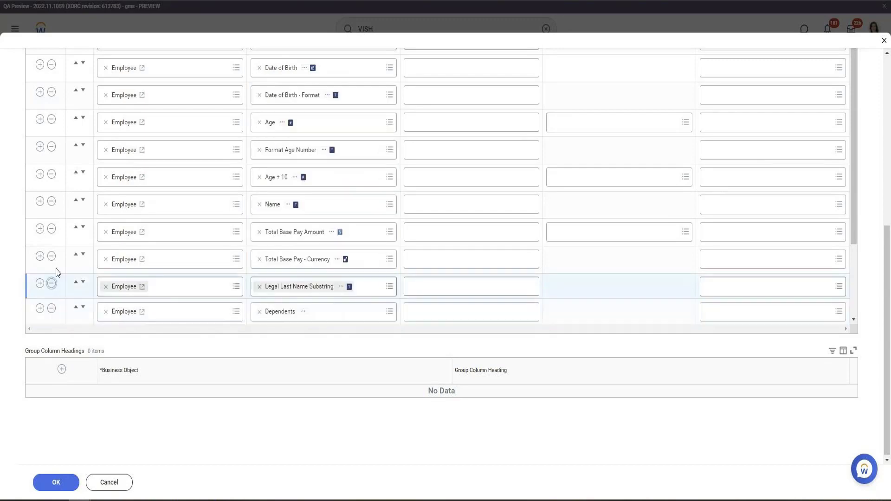
Step: Remove the Legal Last Name Substring, Legal Last Name Count, Date of Birth + 1 and all three Total Base Pay columns from the report
{"action": "left_click", "coordinate": [51, 257]}
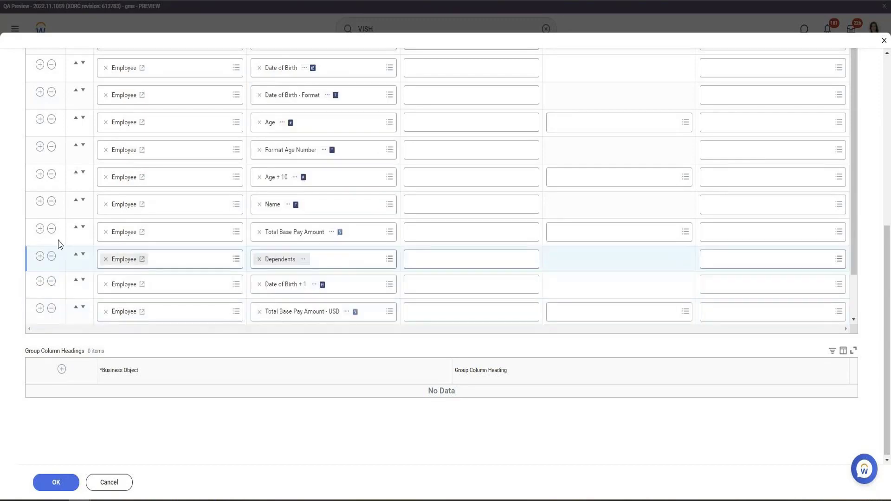
{"action": "left_click", "coordinate": [52, 228]}
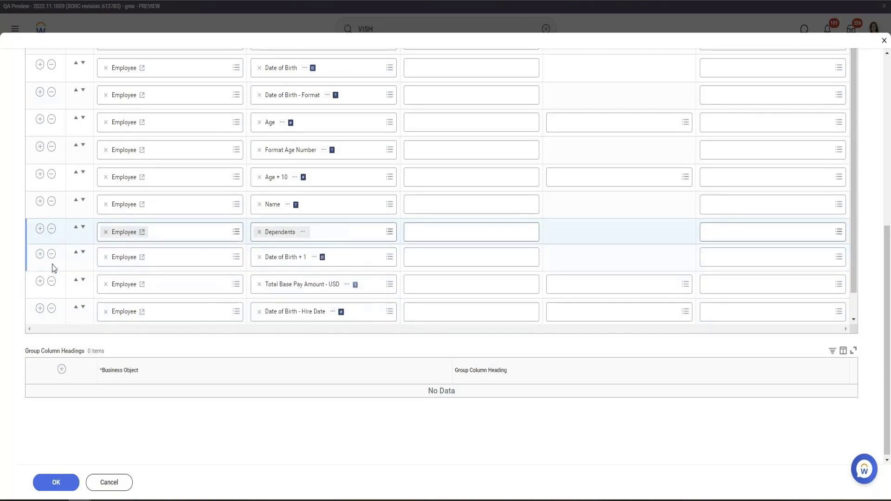
{"action": "left_click", "coordinate": [52, 257]}
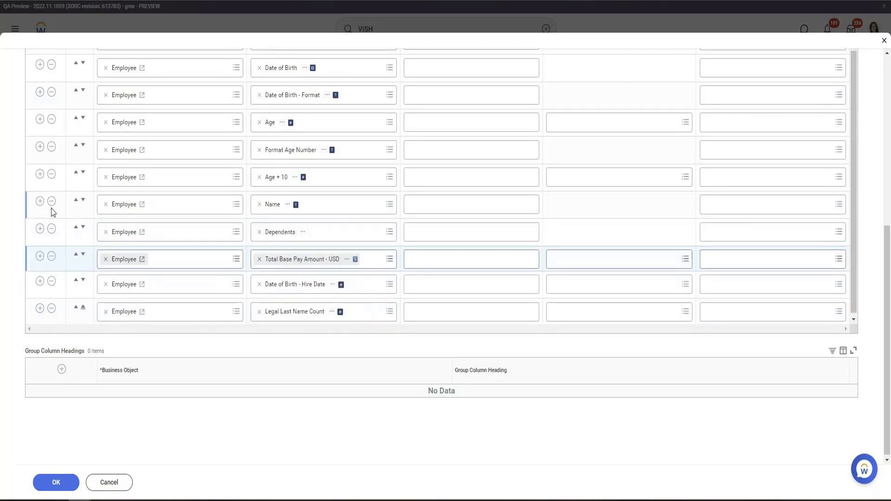
{"action": "left_click", "coordinate": [52, 307]}
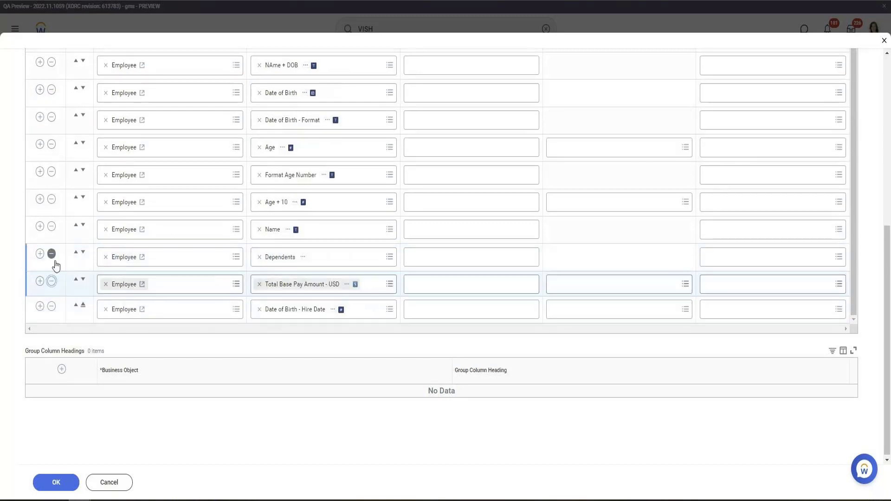
{"action": "left_click", "coordinate": [52, 253]}
Step: Remove the Name, Format Age Number, Date of Birth - Format, Date of Birth, NAme + DOB and Age + 10 columns
{"action": "left_click", "coordinate": [52, 227]}
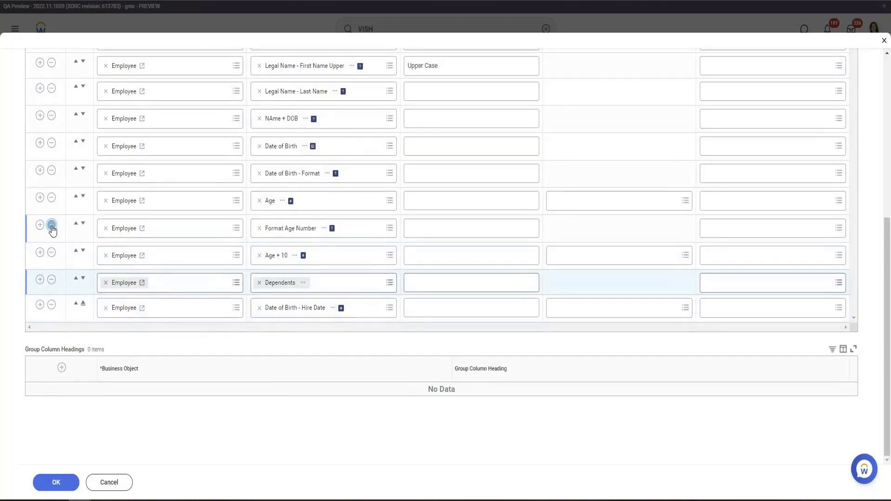
{"action": "left_click", "coordinate": [51, 198]}
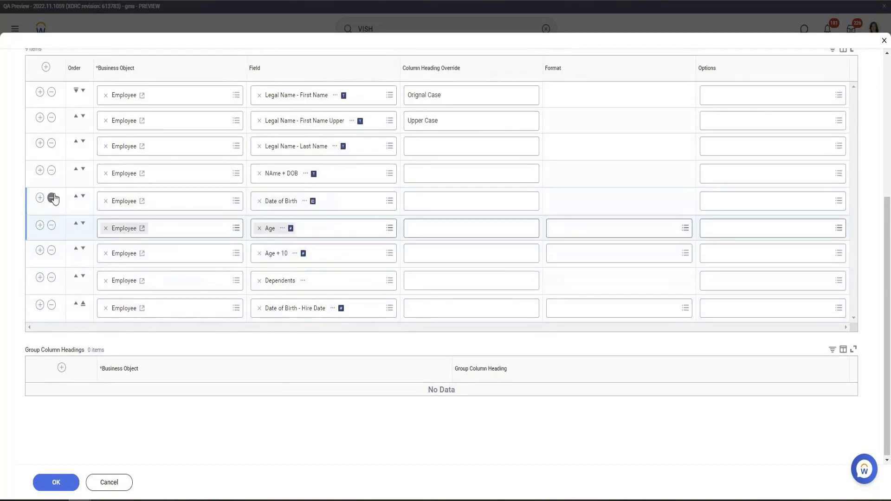
{"action": "left_click", "coordinate": [51, 198]}
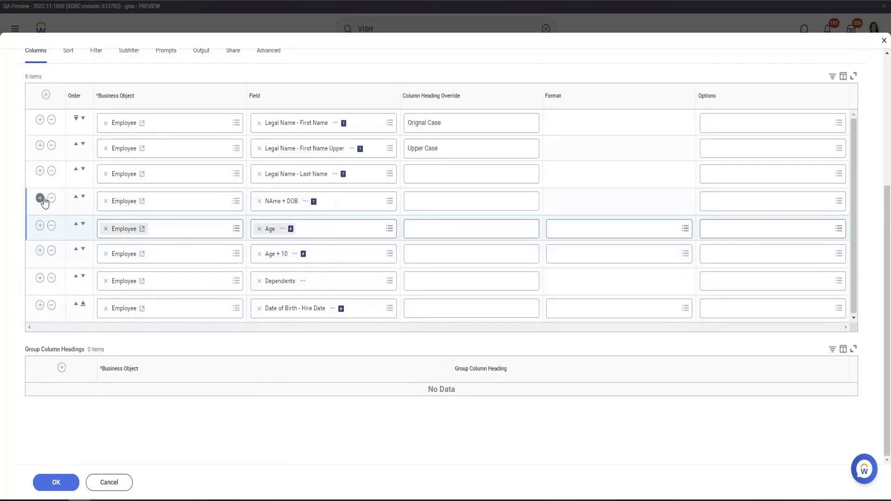
{"action": "left_click", "coordinate": [52, 198]}
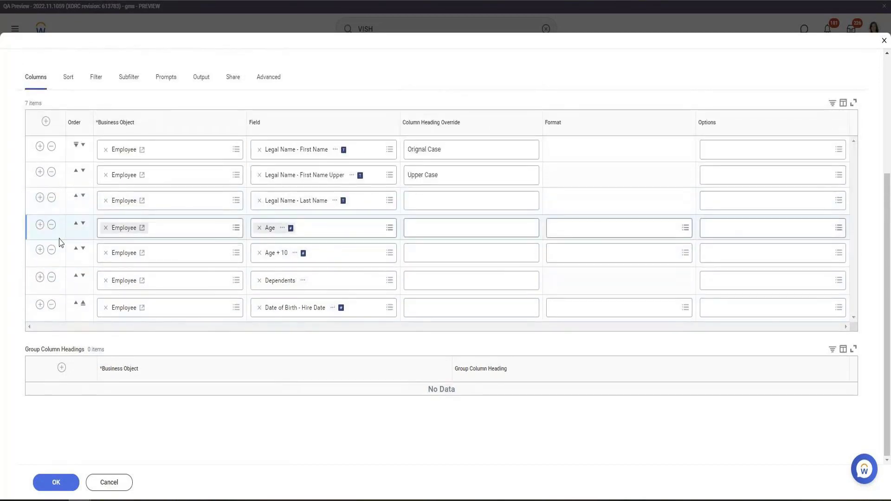
{"action": "left_click", "coordinate": [51, 250]}
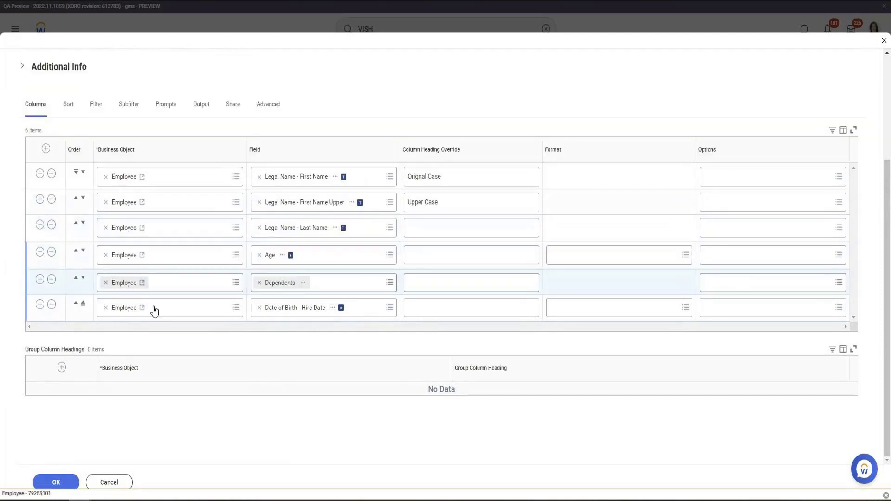
Step: Change the last column's business object to Dependents and its field to Legal Name - First Name
{"action": "left_click", "coordinate": [107, 308]}
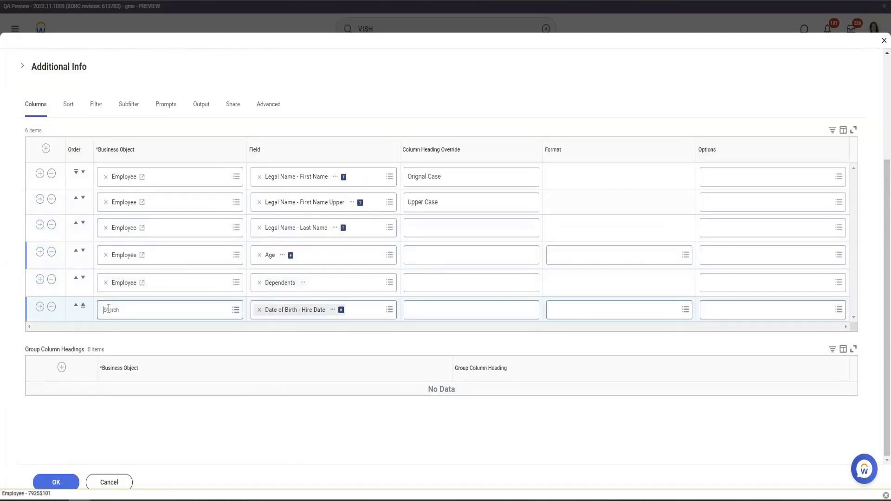
{"action": "type", "text": "Dependents"}
{"action": "key", "text": "Return"}
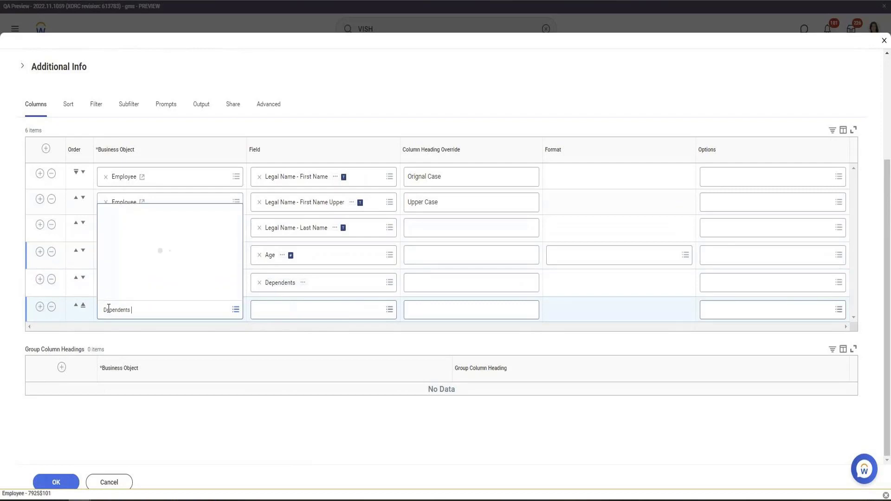
{"action": "key", "text": "Return"}
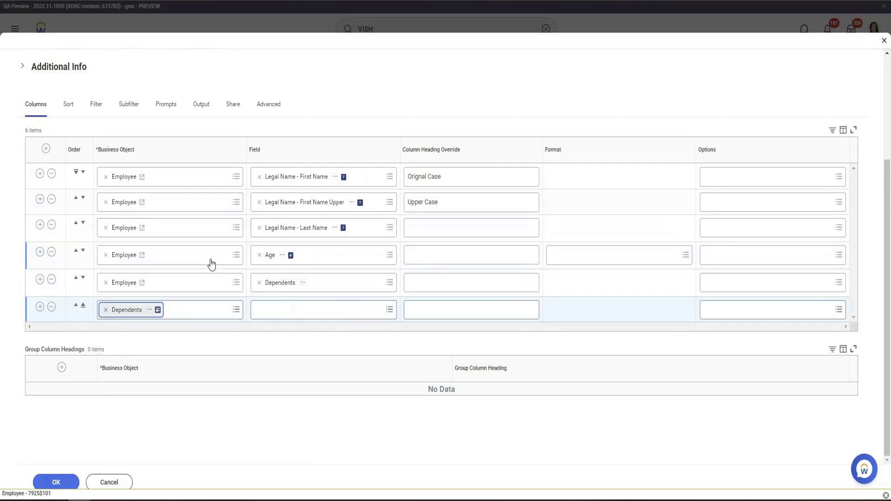
{"action": "left_click", "coordinate": [283, 310]}
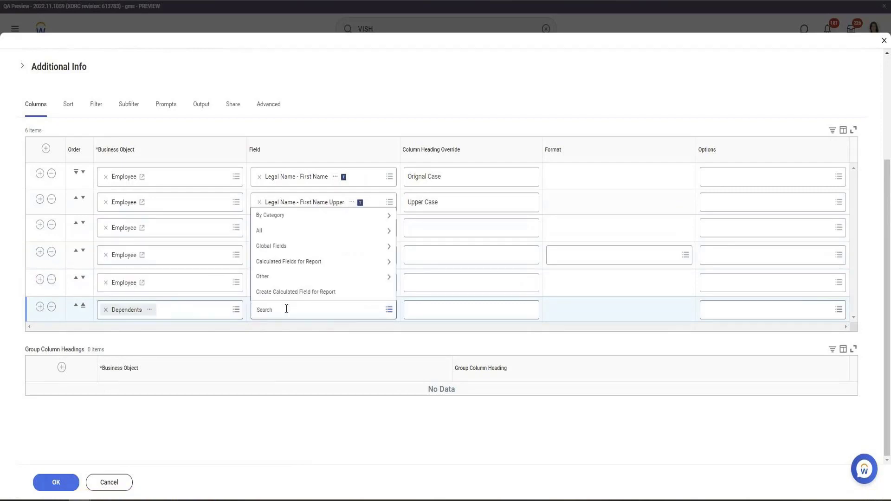
{"action": "type", "text": "Name"}
{"action": "key", "text": "Return"}
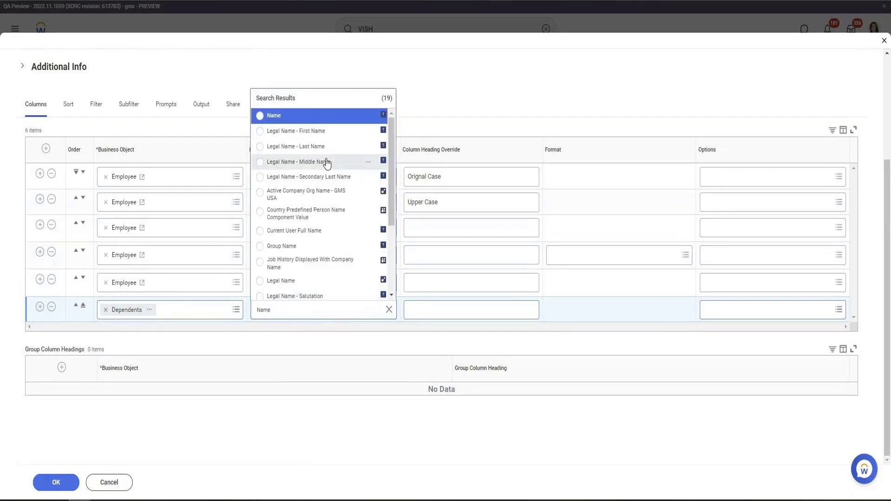
{"action": "left_click", "coordinate": [323, 132]}
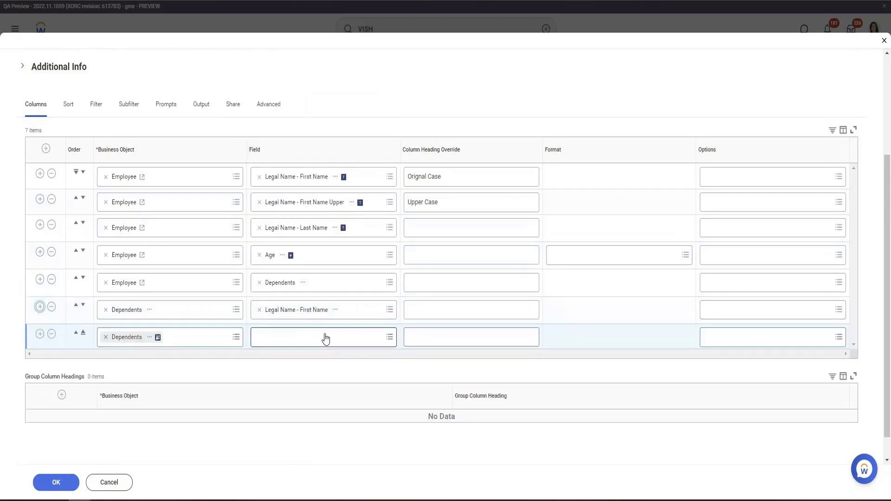
{"action": "left_click", "coordinate": [324, 338]}
{"action": "type", "text": "KEga"}
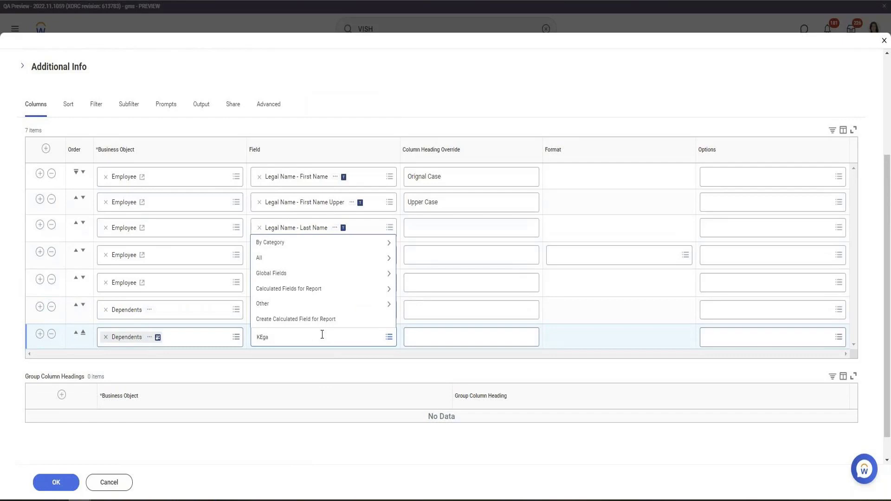
{"action": "key", "text": "BackSpace"}
{"action": "key", "text": "BackSpace"}
{"action": "key", "text": "BackSpace"}
{"action": "type", "text": "Legal Name Lasty"}
{"action": "key", "text": "BackSpace"}
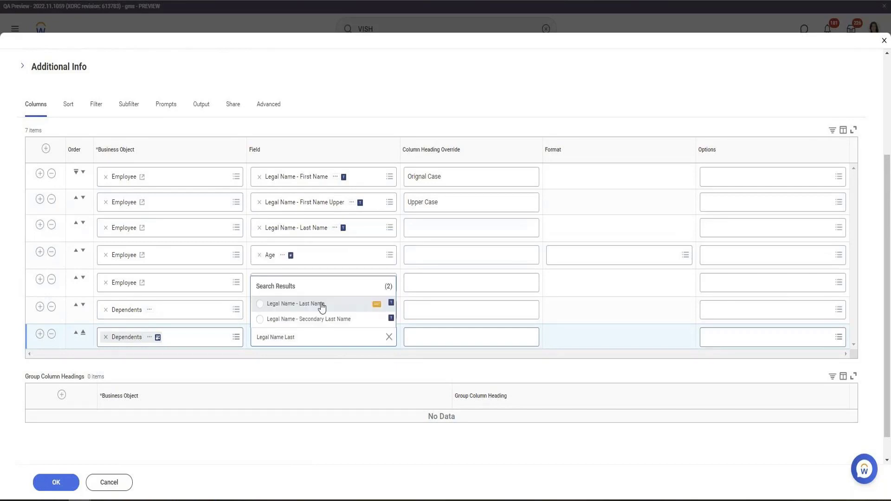
{"action": "left_click", "coordinate": [320, 305]}
{"action": "left_click", "coordinate": [48, 335]}
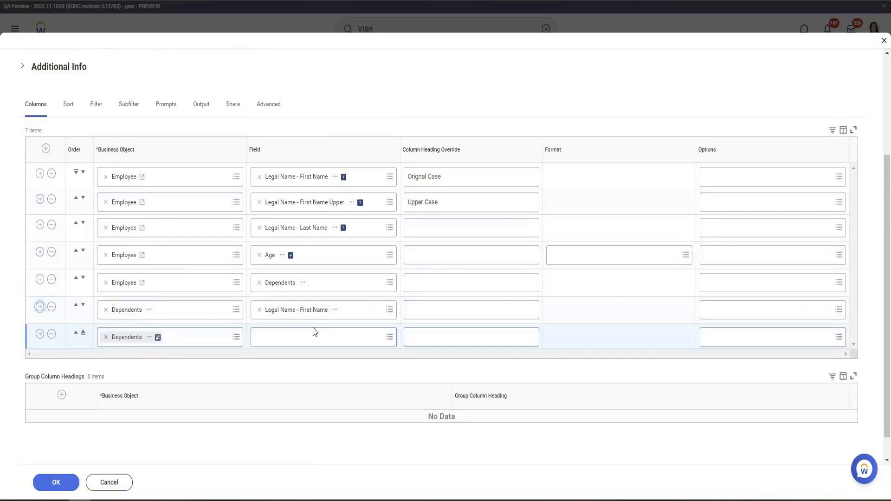
Step: Set the field of the new Dependents column below Legal Name - First Name to Relationship
{"action": "left_click", "coordinate": [310, 335]}
{"action": "type", "text": "Re"}
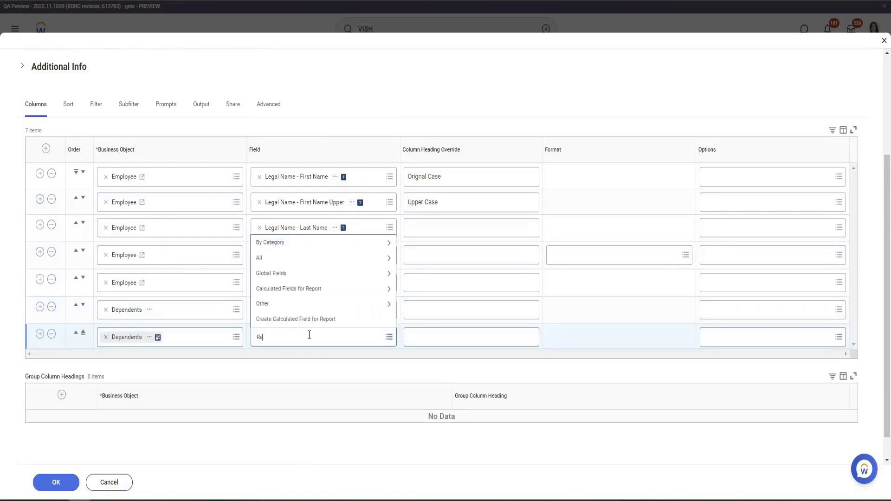
{"action": "type", "text": "lation"}
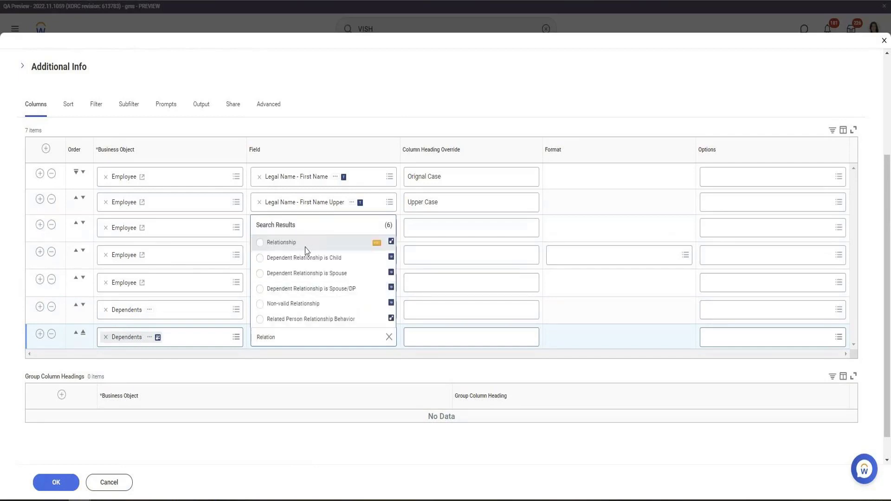
{"action": "left_click", "coordinate": [306, 243]}
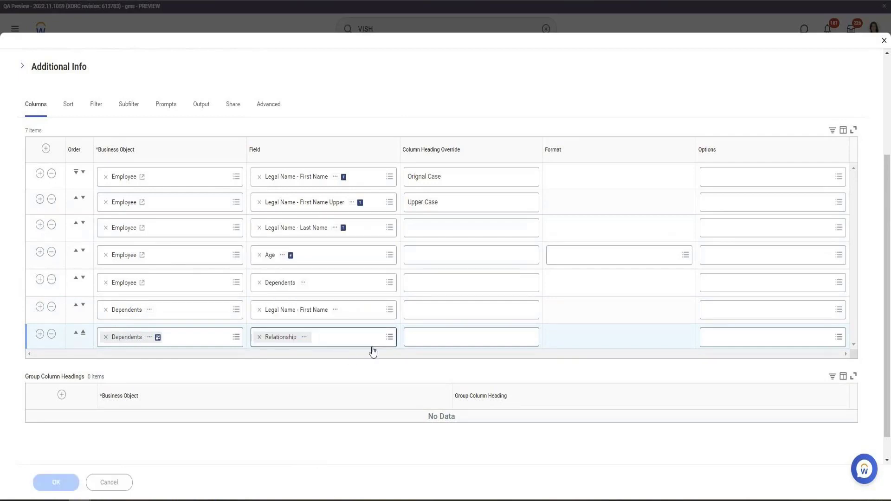
Step: Save the report definition and run the report to check the dependents' first names and relationships
{"action": "left_click", "coordinate": [56, 482]}
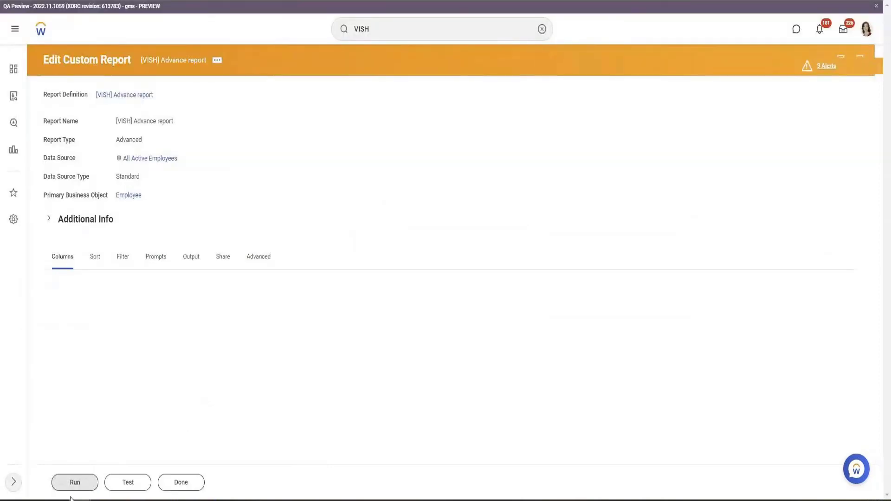
{"action": "left_click", "coordinate": [72, 484]}
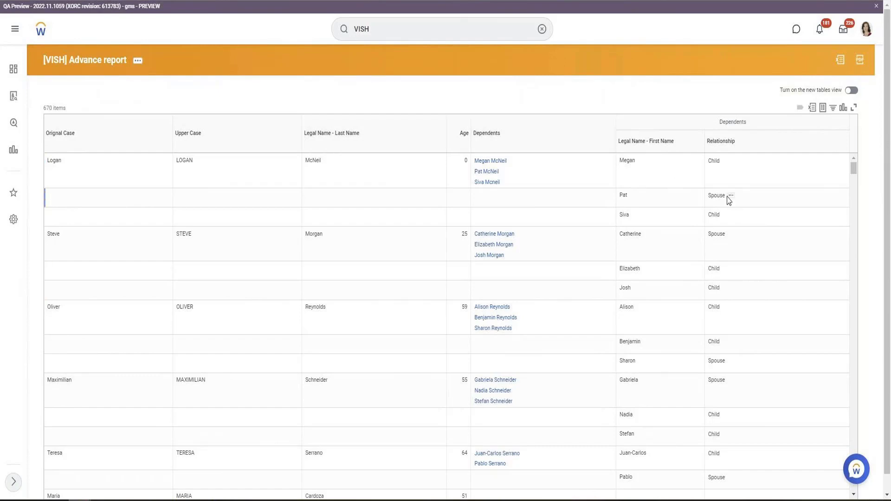
{"action": "double_click", "coordinate": [622, 195]}
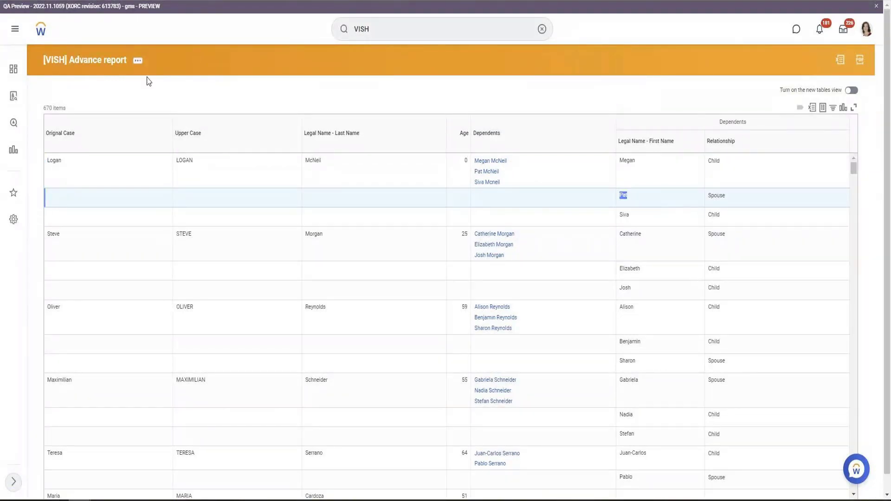
Step: Reopen the report for editing and add a new Employee column directly below Age
{"action": "left_click", "coordinate": [140, 64]}
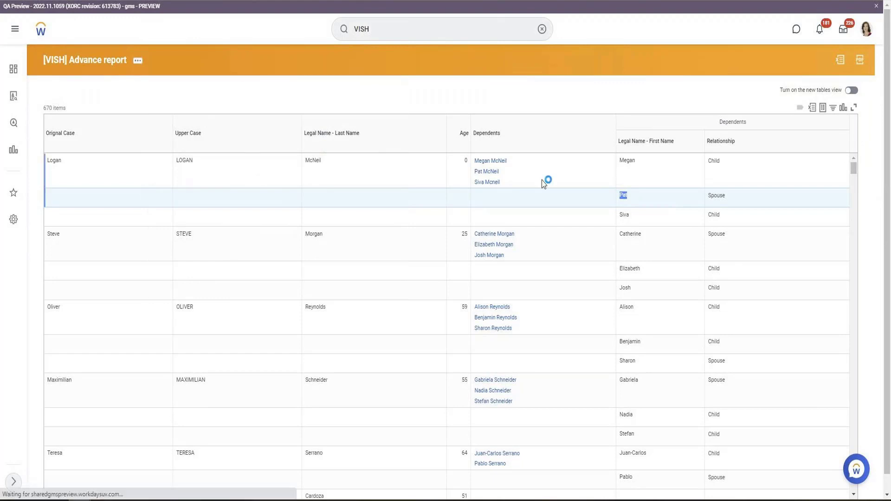
{"action": "scroll", "coordinate": [627, 181], "scroll_direction": "down", "scroll_amount": 4}
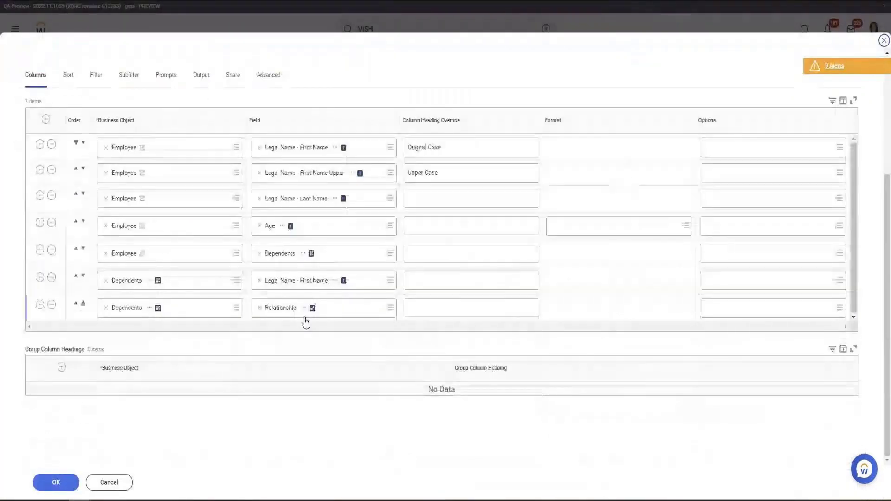
{"action": "left_click", "coordinate": [40, 223]}
{"action": "left_click", "coordinate": [296, 254]}
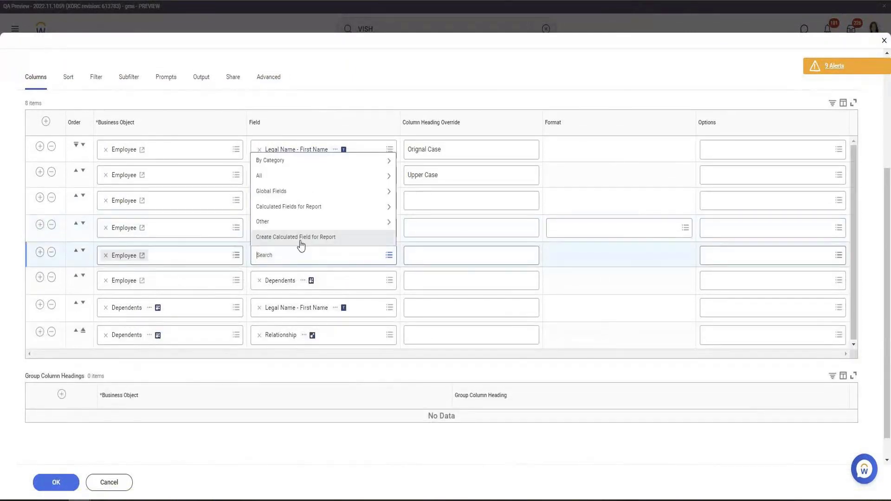
Step: Create a calculated field for the report named Dependent Is Spouse, using the True/False Condition function on the Employee business object
{"action": "left_click", "coordinate": [301, 244]}
{"action": "left_click", "coordinate": [90, 127]}
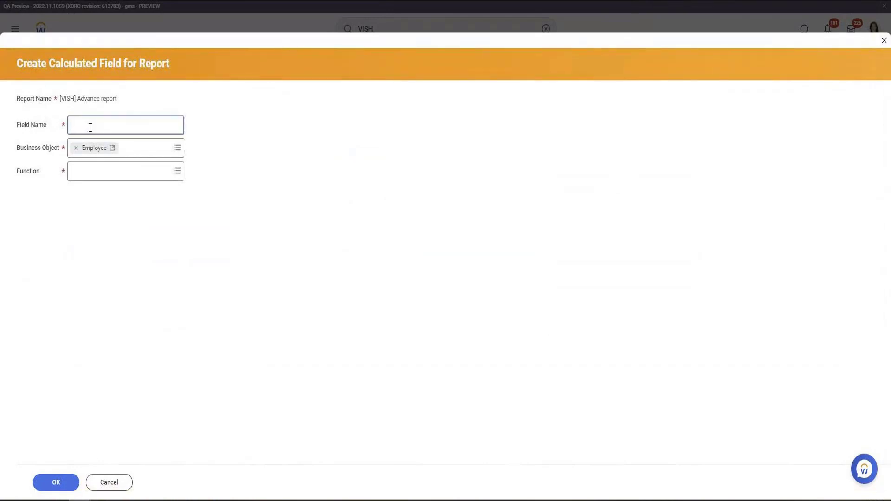
{"action": "type", "text": "Dependent Is Spouse"}
{"action": "left_click", "coordinate": [114, 175]}
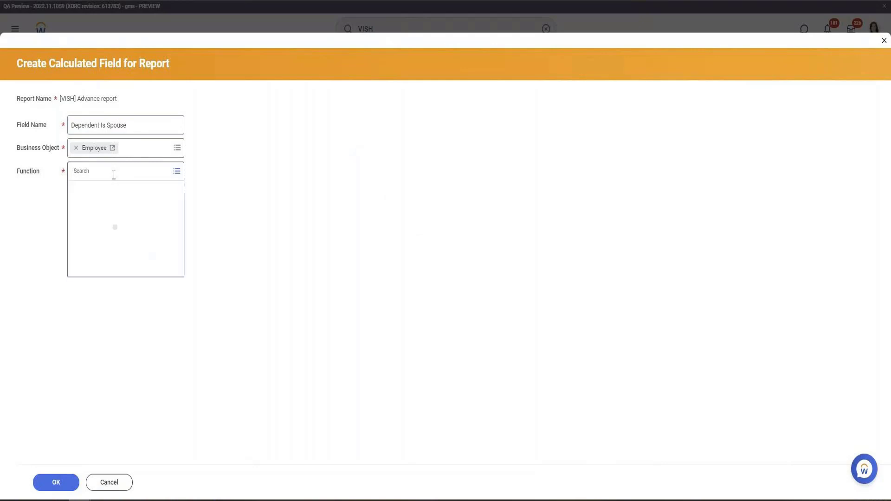
{"action": "type", "text": "true"}
{"action": "key", "text": "Return"}
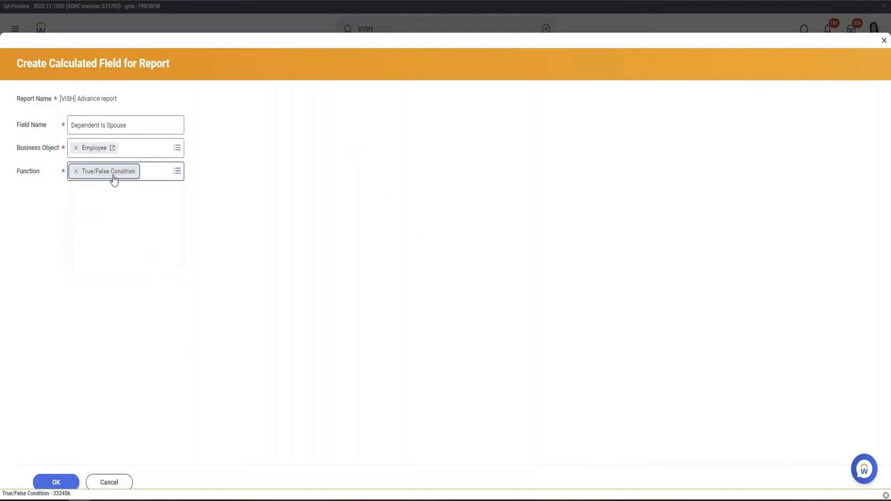
{"action": "left_click", "coordinate": [65, 485]}
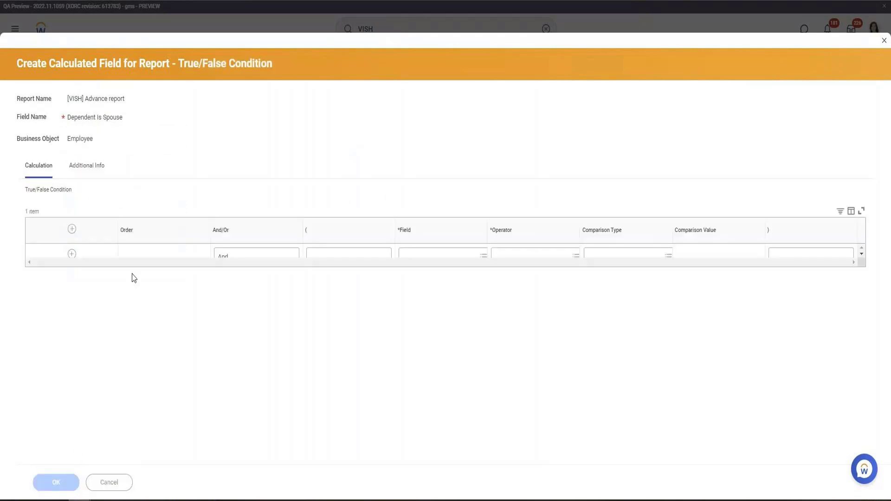
{"action": "left_click", "coordinate": [331, 259]}
{"action": "type", "text": "Dependen"}
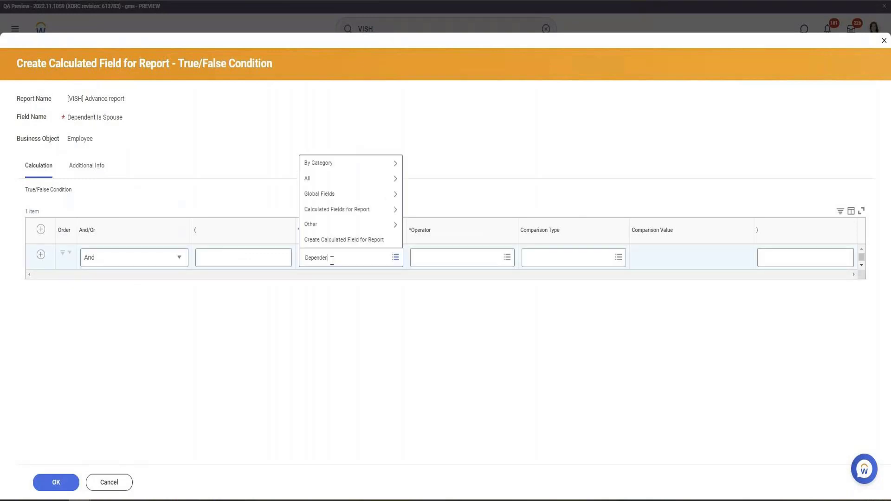
{"action": "type", "text": "t"}
{"action": "key", "text": "Return"}
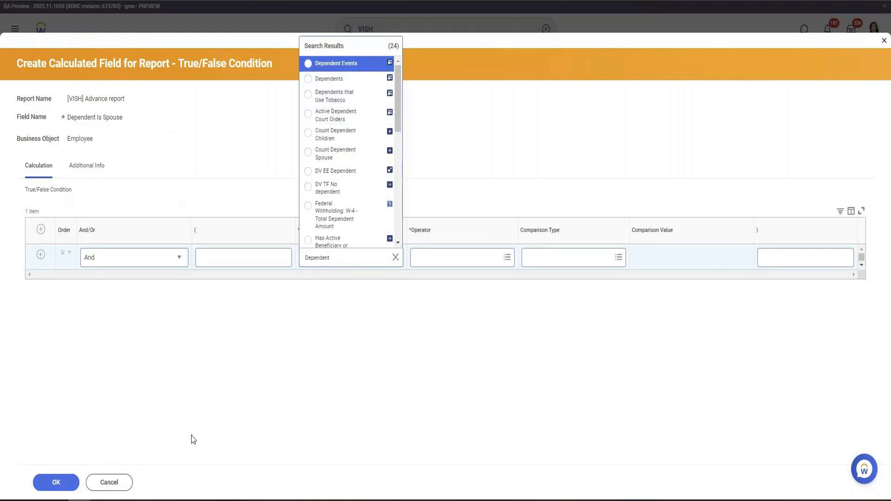
{"action": "left_click", "coordinate": [110, 482]}
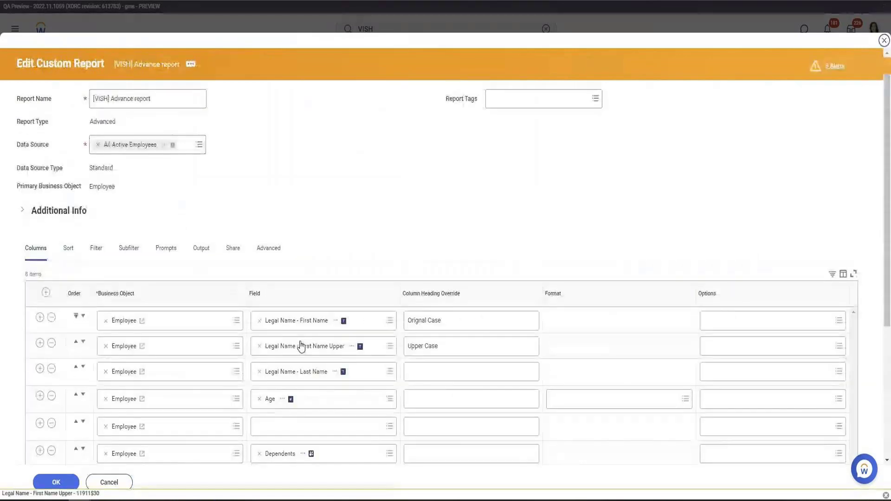
Step: Start a new calculated field for the report from the empty Employee column below Age and name it Spouse Dependent
{"action": "scroll", "coordinate": [301, 346], "scroll_direction": "down", "scroll_amount": 5}
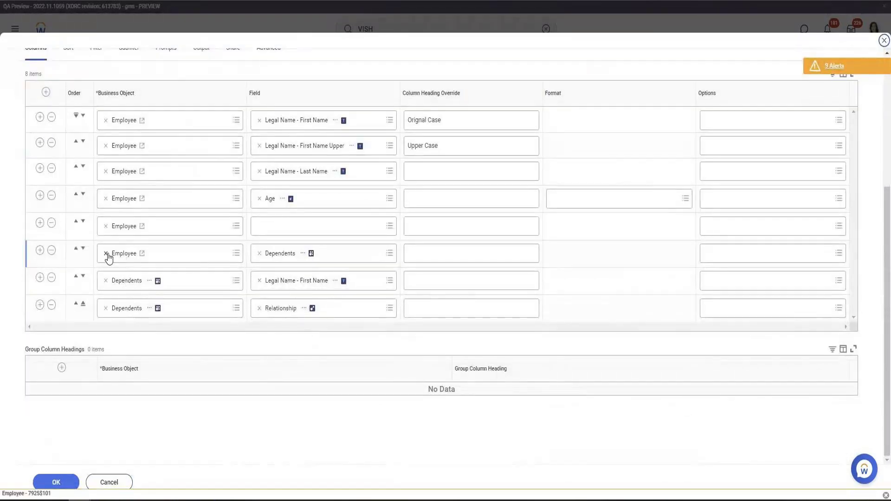
{"action": "left_click", "coordinate": [300, 230]}
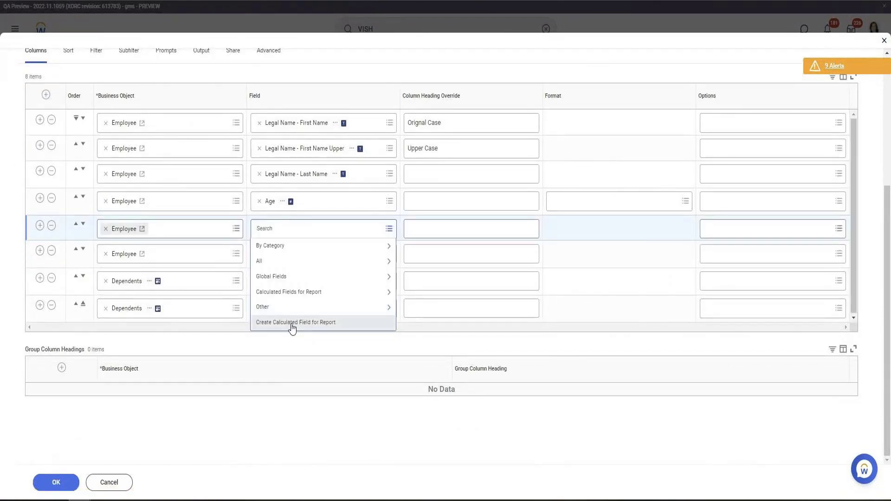
{"action": "left_click", "coordinate": [292, 322]}
{"action": "left_click", "coordinate": [142, 125]}
{"action": "type", "text": "D"}
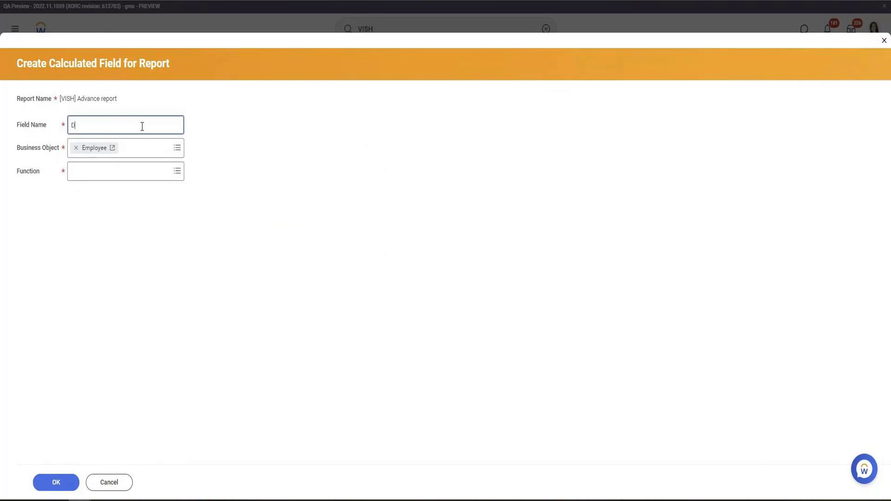
{"action": "type", "text": "ependnts"}
{"action": "key", "text": "ctrl+a"}
{"action": "type", "text": "Sposuse"}
{"action": "key", "text": "BackSpace"}
{"action": "key", "text": "BackSpace"}
{"action": "key", "text": "BackSpace"}
{"action": "key", "text": "BackSpace"}
{"action": "type", "text": "ouse Dependent"}
{"action": "right_click", "coordinate": [85, 125]}
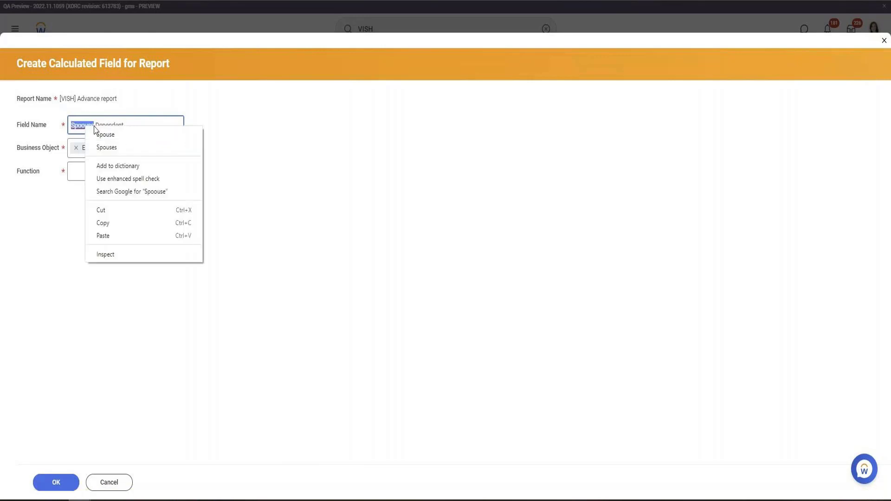
{"action": "left_click", "coordinate": [105, 134]}
Step: Use the Lookup Related Value function for the calculated field, extend its name to Spouse Dependent LRV and continue to its definition
{"action": "left_click", "coordinate": [104, 170]}
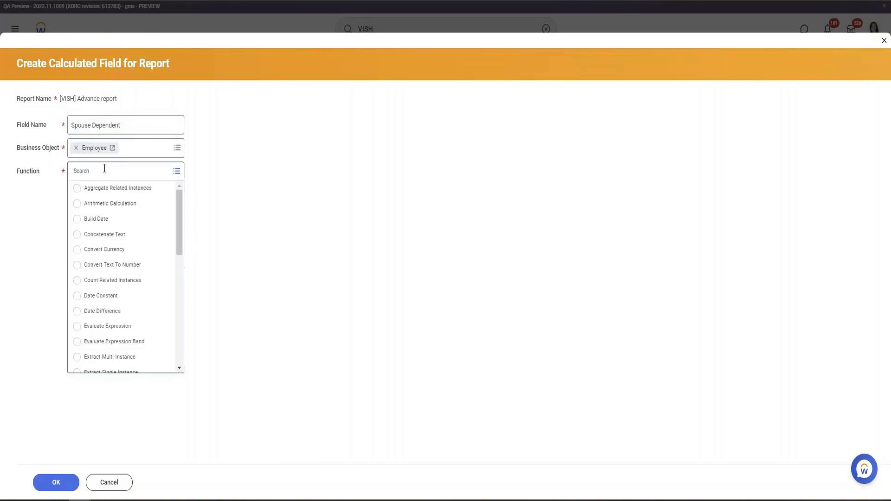
{"action": "type", "text": "look"}
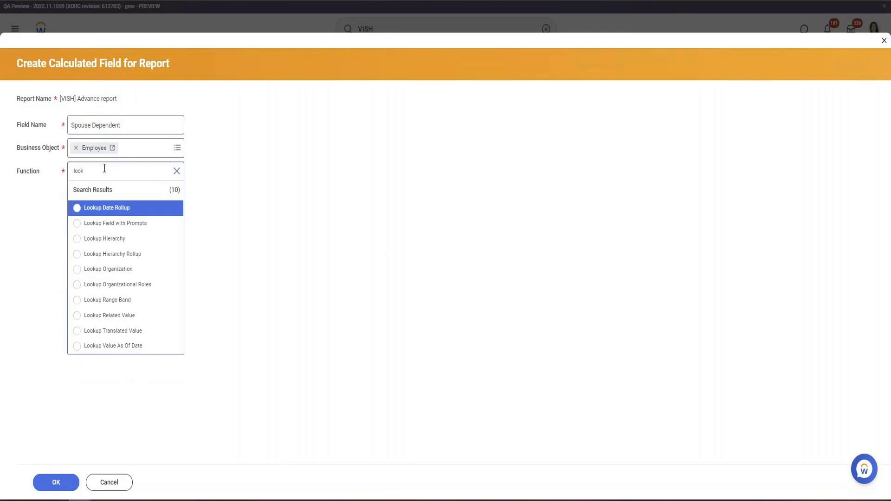
{"action": "left_click", "coordinate": [129, 317]}
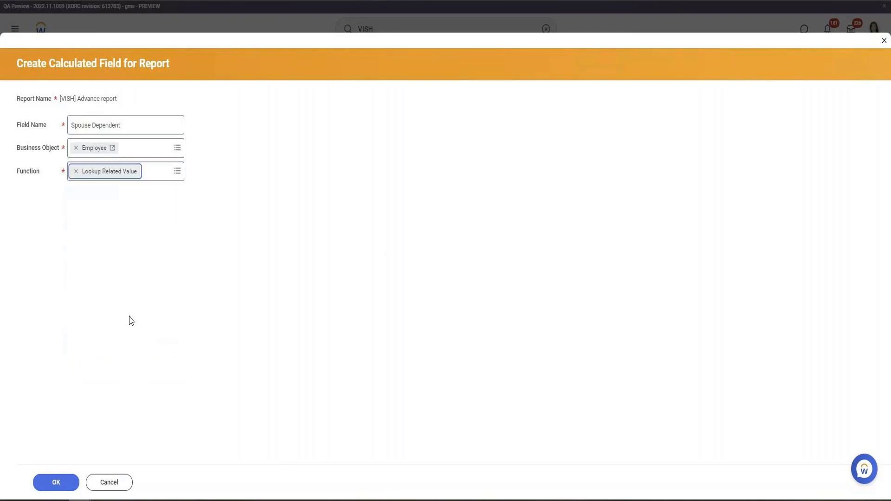
{"action": "left_click", "coordinate": [144, 127]}
{"action": "type", "text": "LR"}
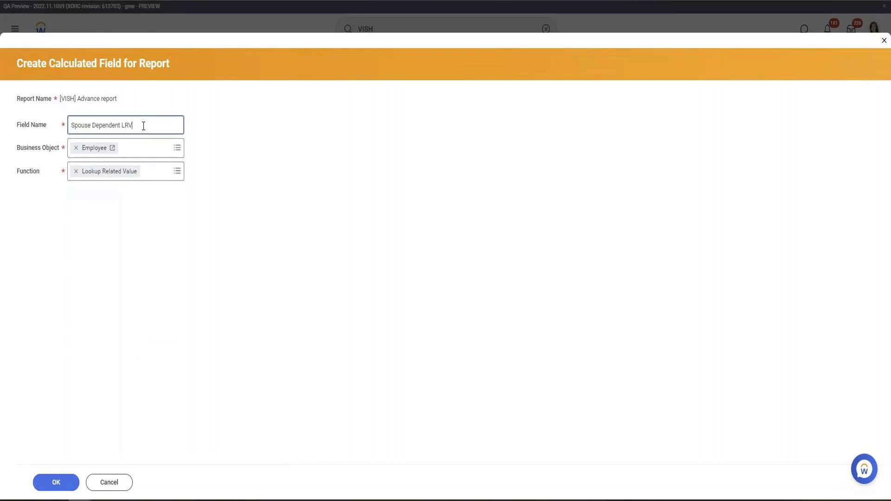
{"action": "type", "text": "V"}
{"action": "left_click", "coordinate": [65, 486]}
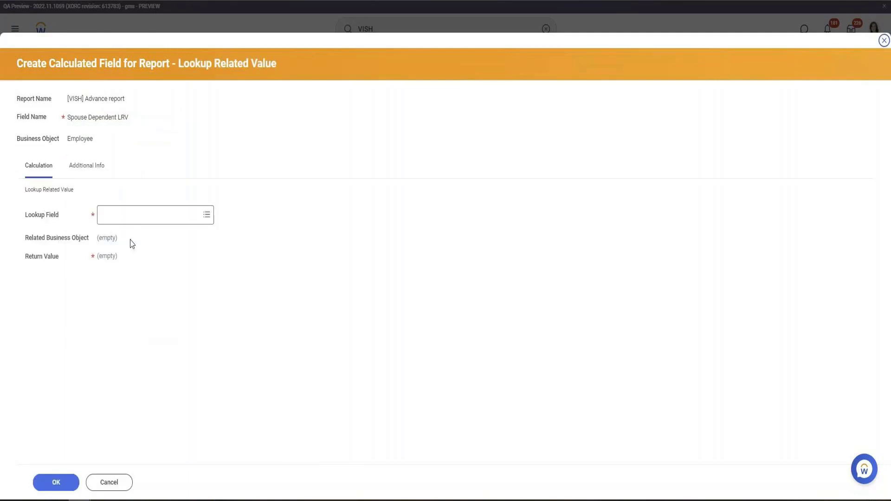
Step: Search the lookup fields for Depend and examine the details of the Extract Spouse/DP (Worker Dependents) calculated field
{"action": "left_click", "coordinate": [147, 222]}
{"action": "type", "text": "Dep"}
{"action": "type", "text": "endnt"}
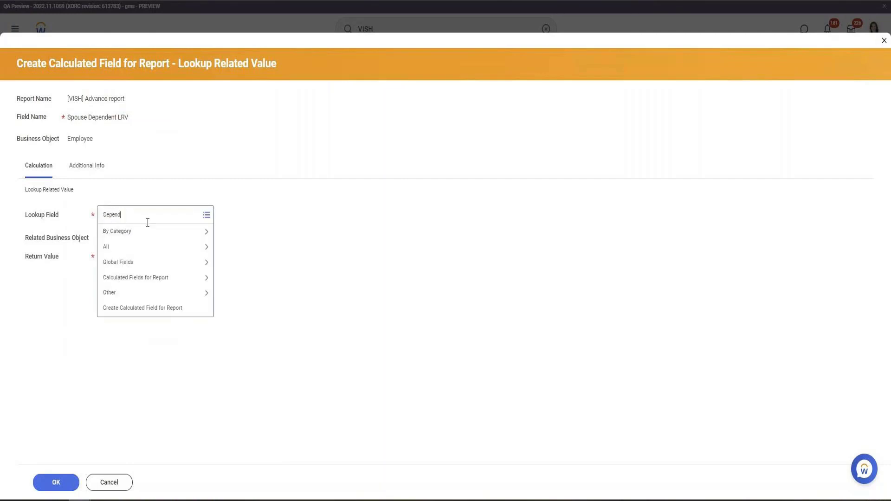
{"action": "key", "text": "Return"}
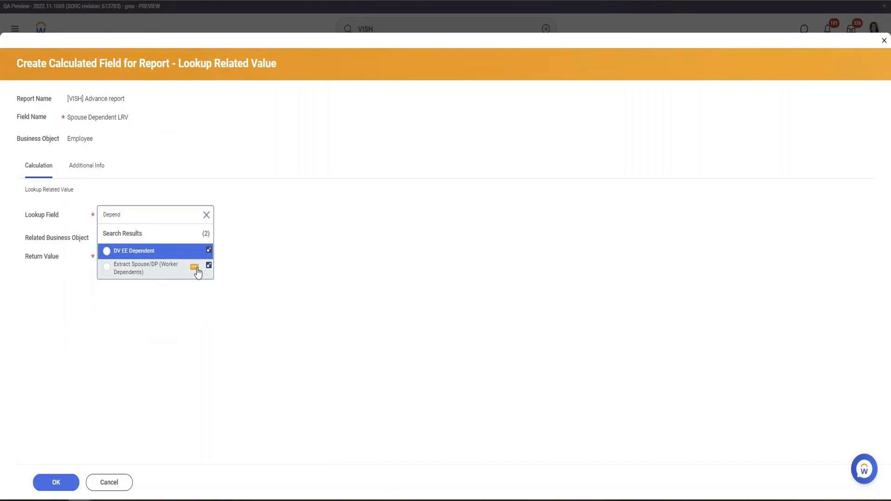
{"action": "left_click", "coordinate": [196, 268]}
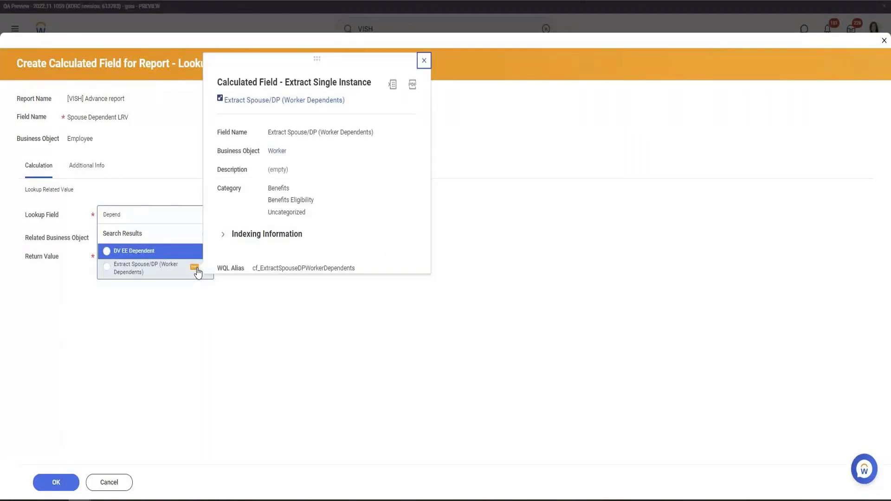
{"action": "left_click", "coordinate": [297, 100]}
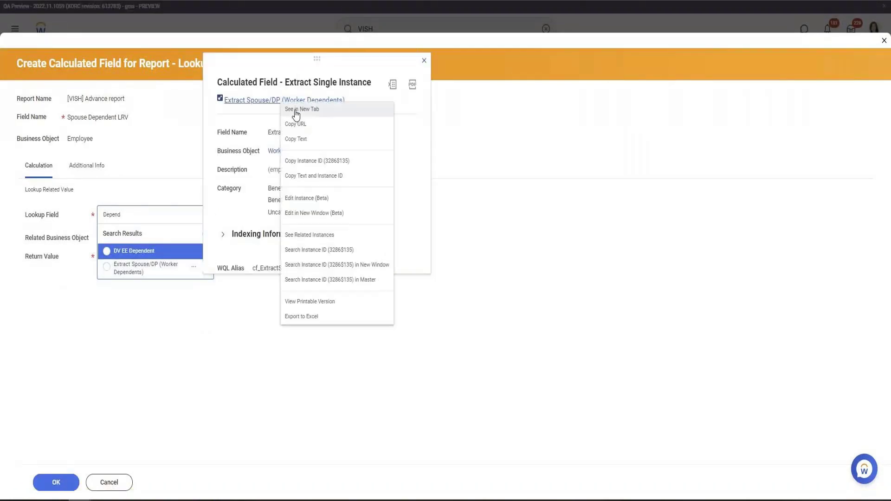
{"action": "left_click", "coordinate": [295, 113]}
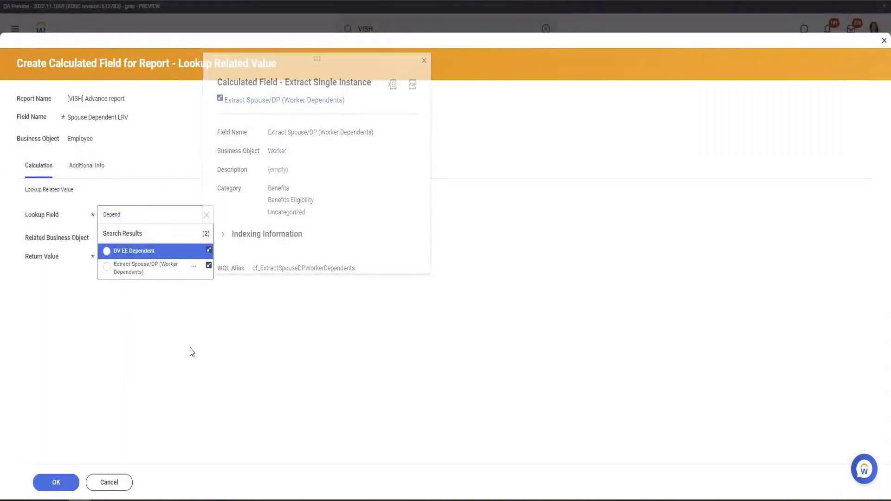
{"action": "left_click", "coordinate": [206, 215]}
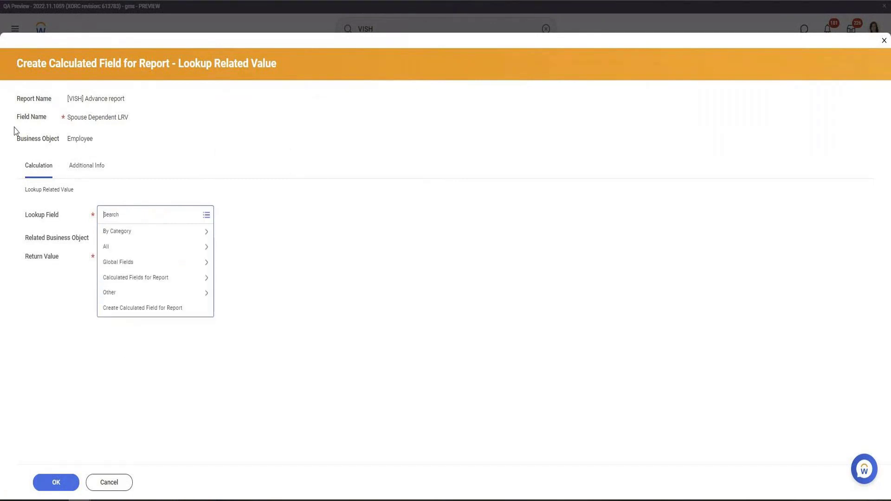
Step: Create a calculated field for the lookup field named Dependents ESI, using the Extract Single Instance function on the Employee business object
{"action": "left_click", "coordinate": [148, 311]}
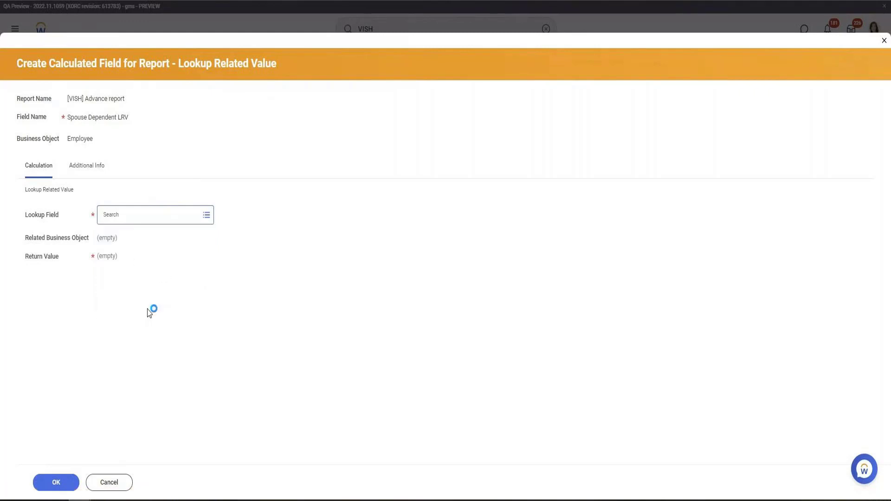
{"action": "left_click", "coordinate": [85, 122]}
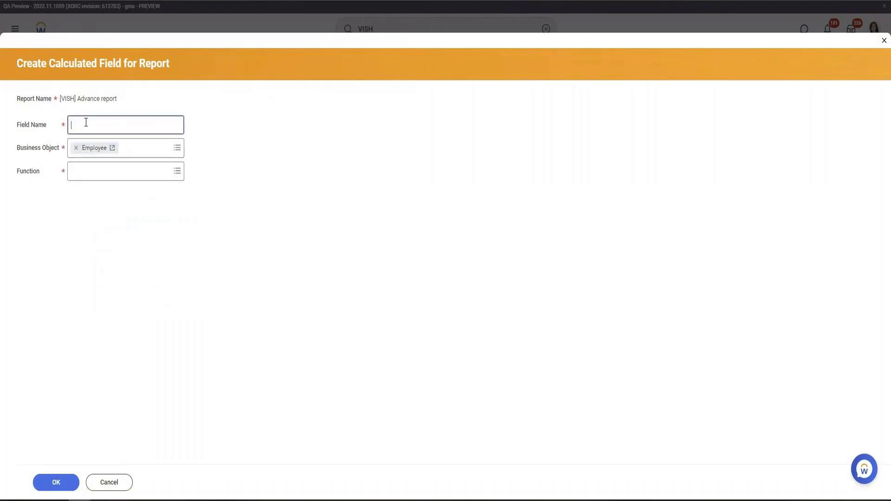
{"action": "type", "text": "Dependents ES"}
{"action": "key", "text": "Tab"}
{"action": "key", "text": "Tab"}
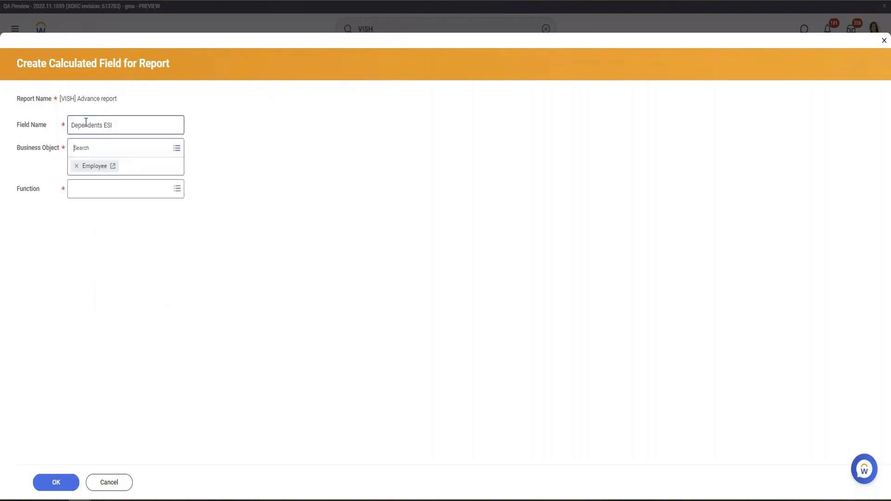
{"action": "type", "text": "Extract sin"}
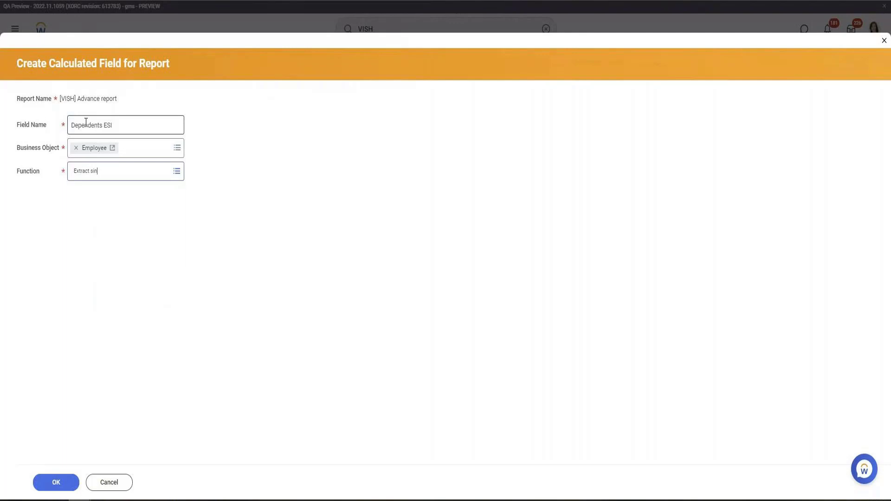
{"action": "key", "text": "Return"}
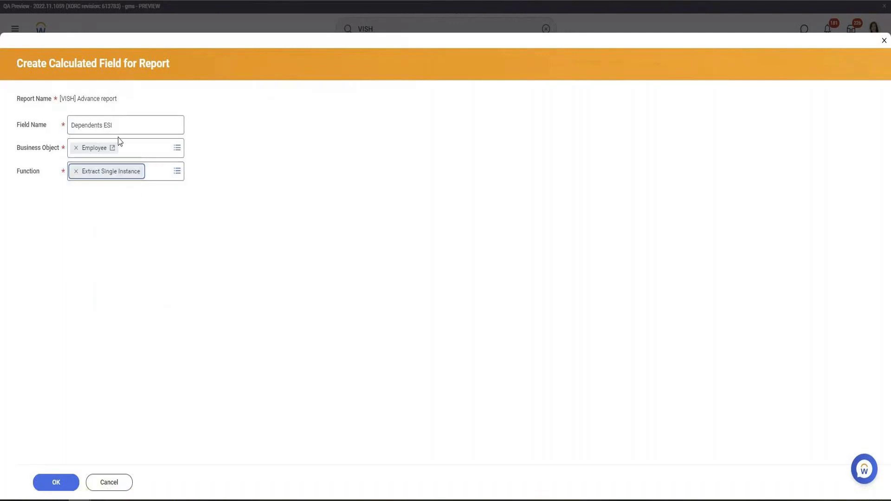
{"action": "left_click", "coordinate": [56, 482]}
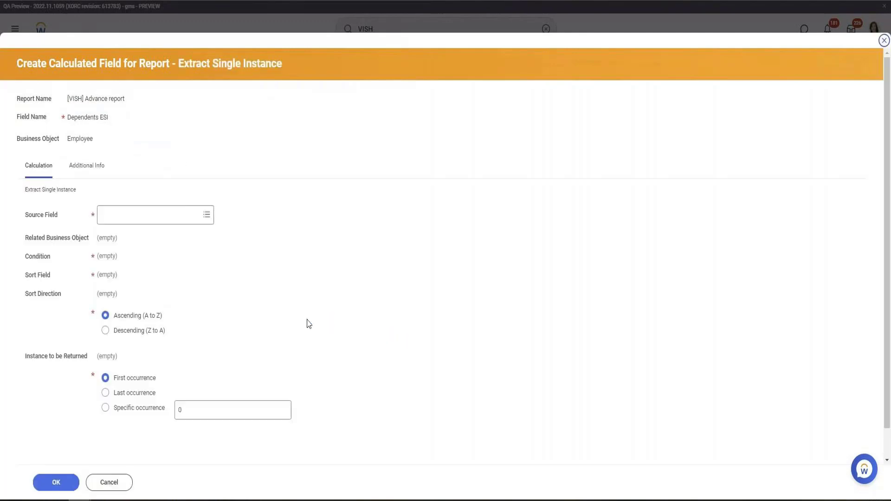
Step: Set the source field of Dependents ESI to Dependents and its sort field to Current Effective Date
{"action": "left_click", "coordinate": [124, 211]}
{"action": "type", "text": "Depen"}
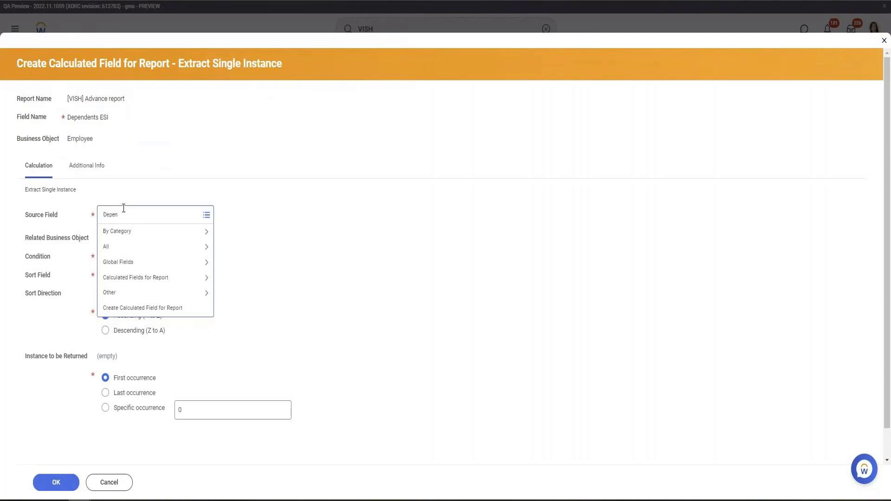
{"action": "key", "text": "Return"}
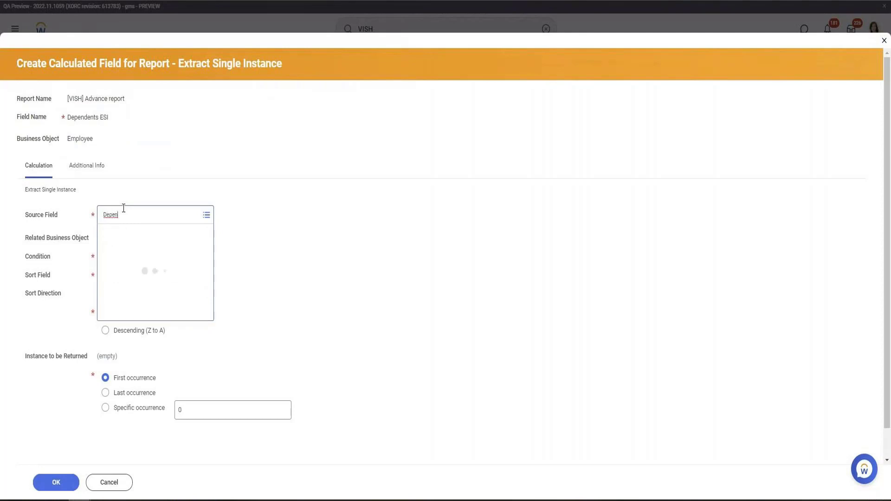
{"action": "left_click", "coordinate": [147, 267]}
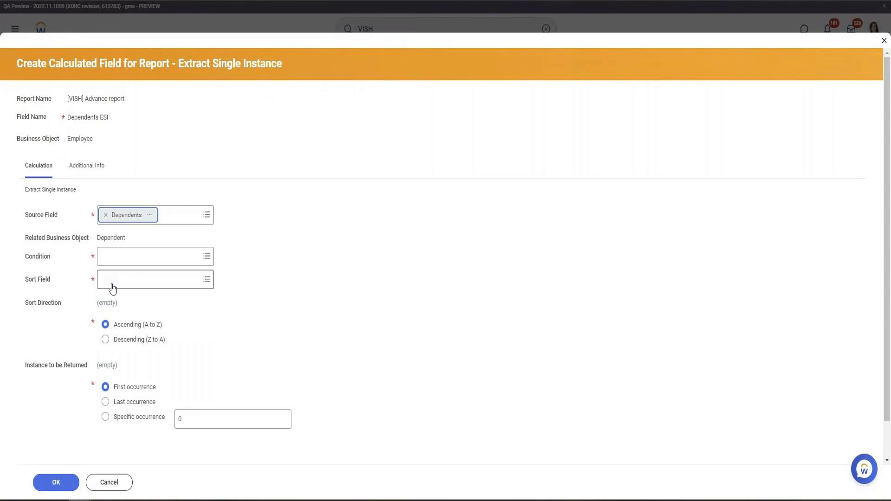
{"action": "left_click", "coordinate": [127, 287]}
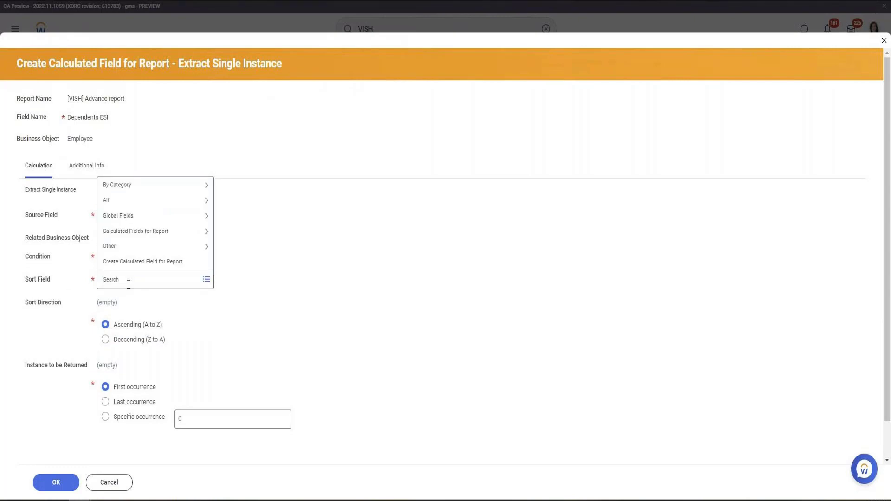
{"action": "type", "text": "effect"}
{"action": "key", "text": "Return"}
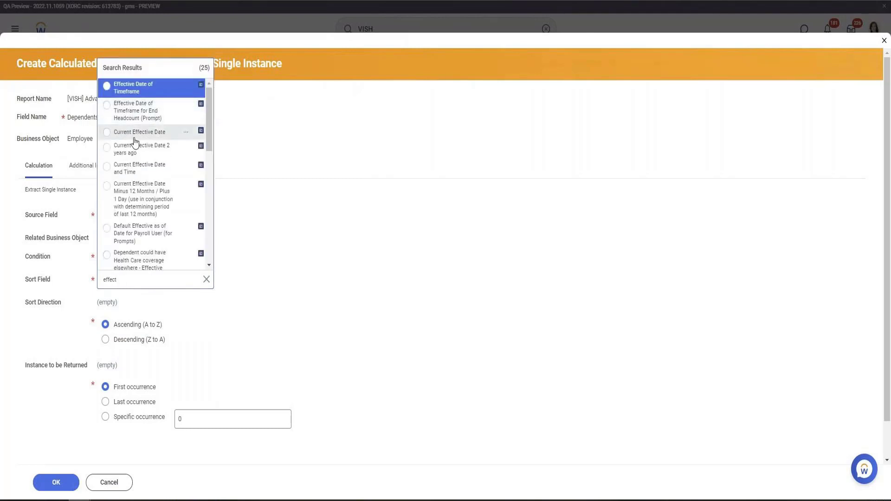
{"action": "left_click", "coordinate": [136, 133]}
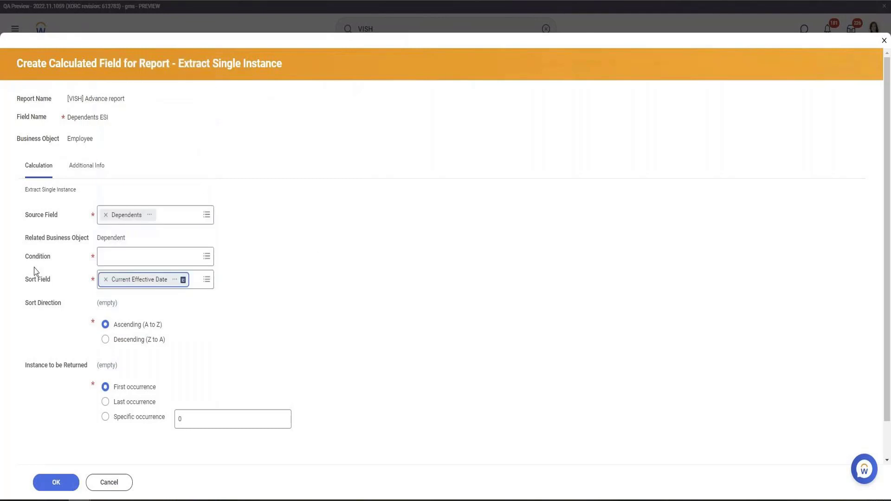
Step: Create a calculated field for the condition named Dependent Is Spouce, using the True/False Condition function on the Dependent business object
{"action": "left_click", "coordinate": [173, 263]}
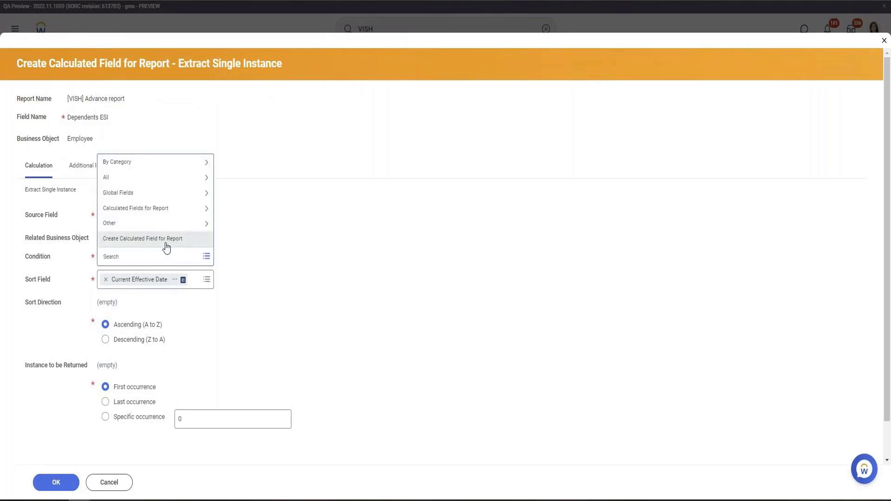
{"action": "left_click", "coordinate": [167, 247]}
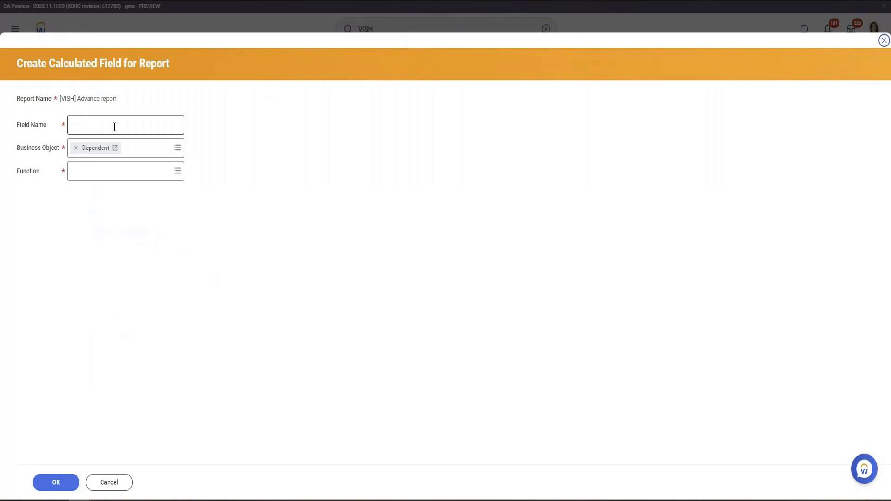
{"action": "left_click", "coordinate": [114, 127]}
{"action": "type", "text": "Depend"}
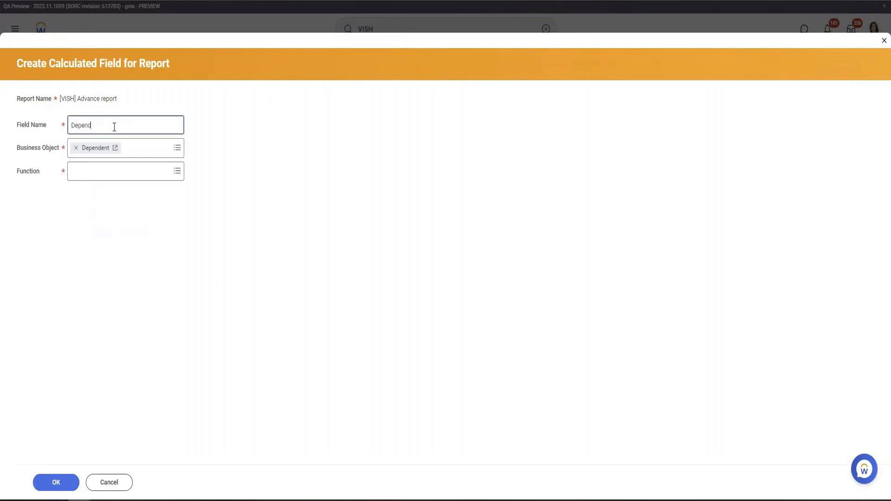
{"action": "type", "text": "ntent Is P"}
{"action": "key", "text": "BackSpace"}
{"action": "type", "text": "Spouce"}
{"action": "key", "text": "Tab"}
{"action": "key", "text": "Tab"}
{"action": "type", "text": "t"}
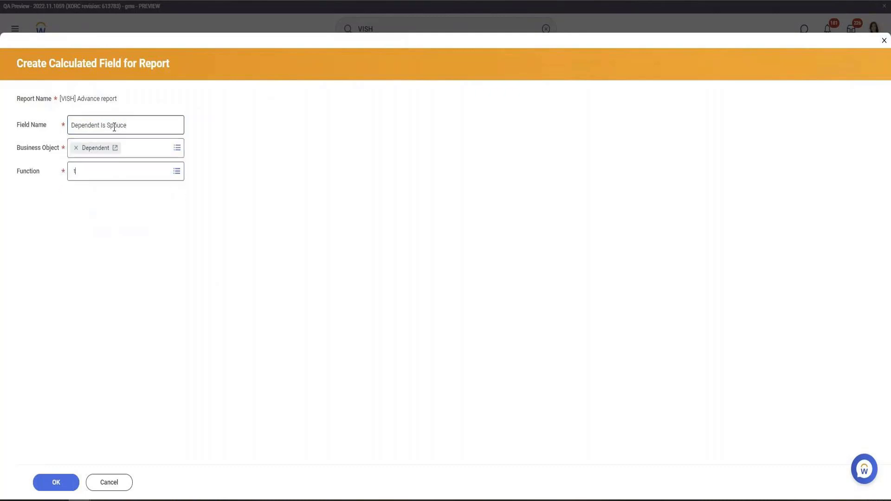
{"action": "type", "text": "rue"}
{"action": "key", "text": "Return"}
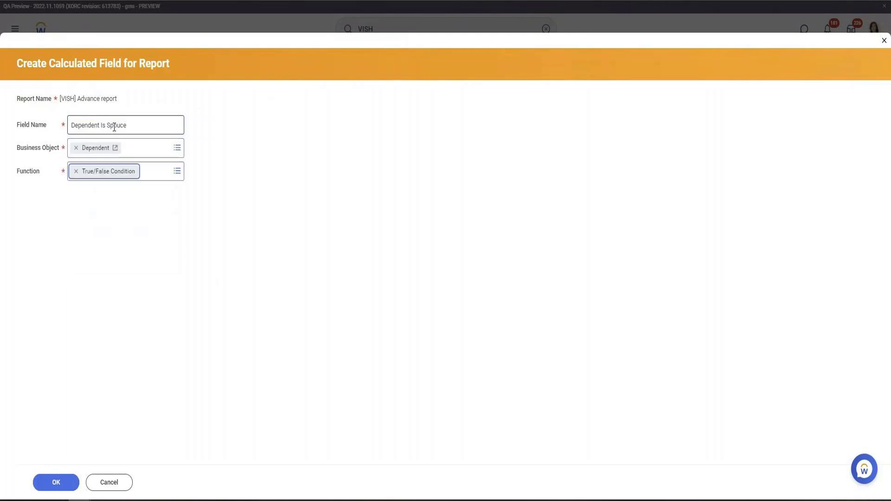
{"action": "left_click", "coordinate": [70, 480]}
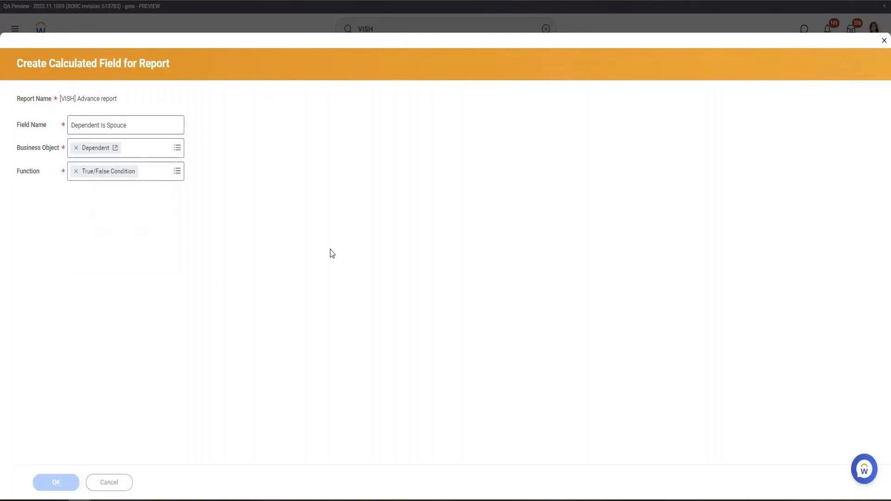
{"action": "left_click", "coordinate": [367, 258]}
{"action": "type", "text": "Depe"}
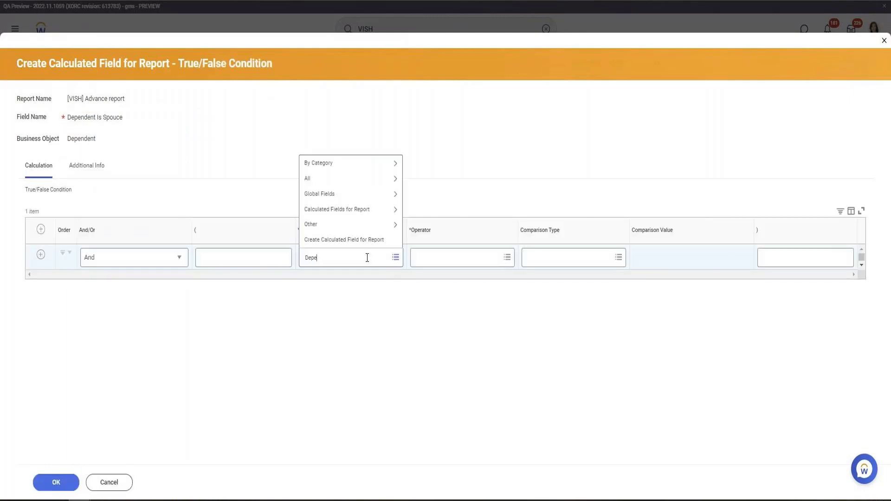
{"action": "type", "text": "nd"}
{"action": "key", "text": "BackSpace"}
{"action": "key", "text": "BackSpace"}
{"action": "key", "text": "BackSpace"}
{"action": "key", "text": "BackSpace"}
{"action": "key", "text": "BackSpace"}
{"action": "key", "text": "BackSpace"}
Step: Search the condition fields for relation and use Relationship as the field of the condition row
{"action": "type", "text": "realation"}
{"action": "key", "text": "Return"}
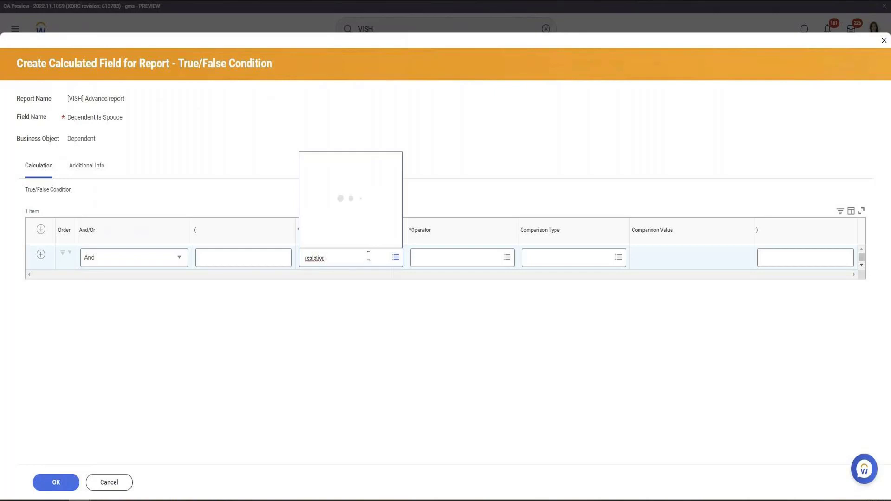
{"action": "right_click", "coordinate": [336, 259]}
{"action": "right_click", "coordinate": [319, 259]}
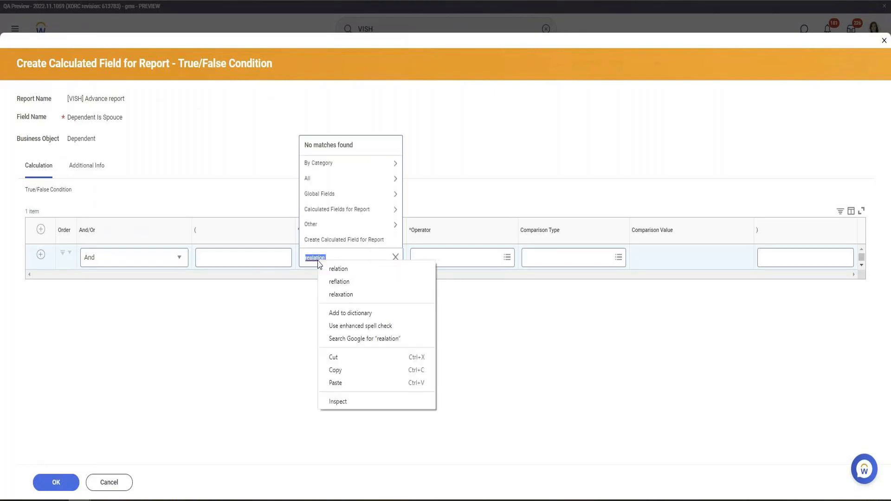
{"action": "left_click", "coordinate": [345, 265]}
{"action": "key", "text": "Return"}
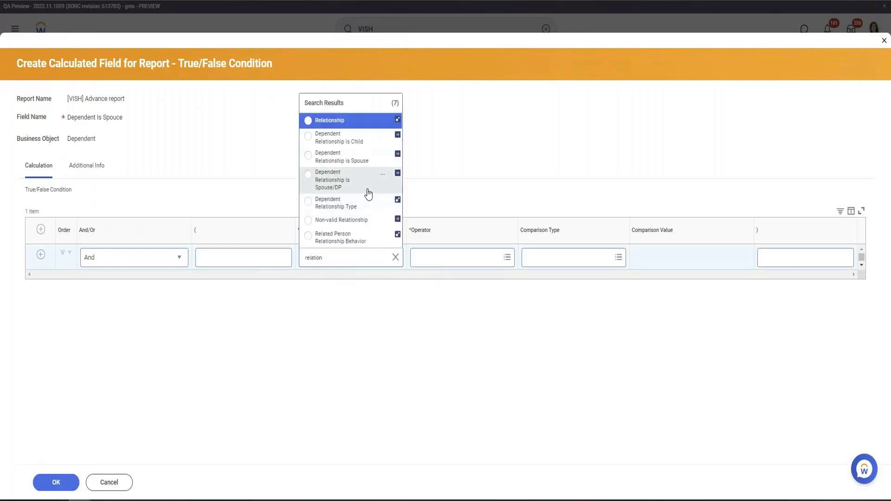
{"action": "left_click", "coordinate": [367, 194]}
Step: Complete the condition with operator in the selection list and filter value Spouse, and save both Dependent Is Spouce and Dependents ESI
{"action": "left_click", "coordinate": [442, 258]}
{"action": "type", "text": "in the"}
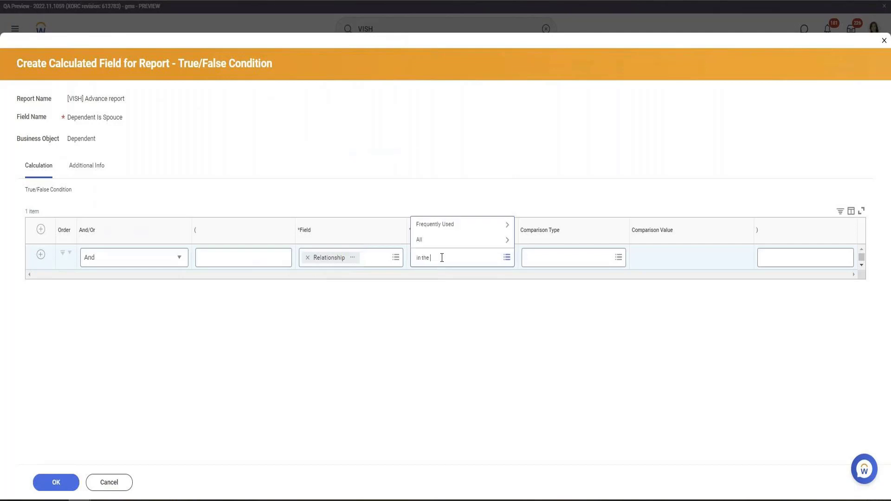
{"action": "key", "text": "Return"}
{"action": "key", "text": "Return"}
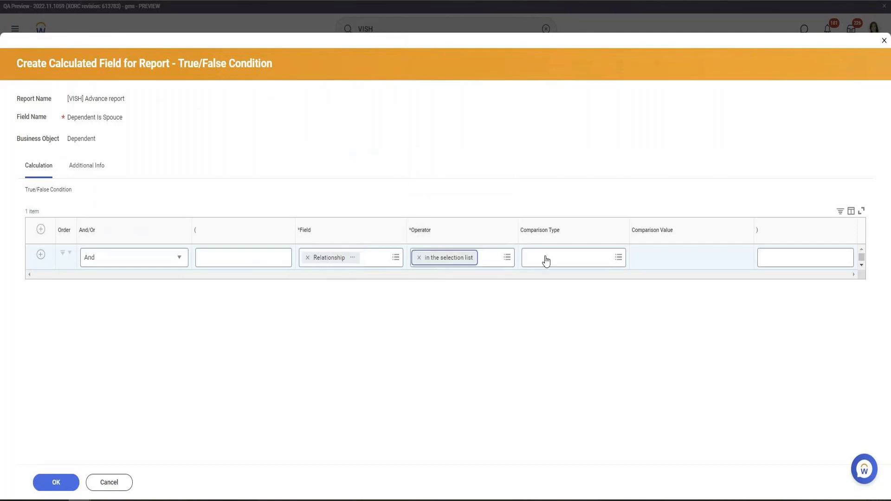
{"action": "left_click", "coordinate": [689, 261]}
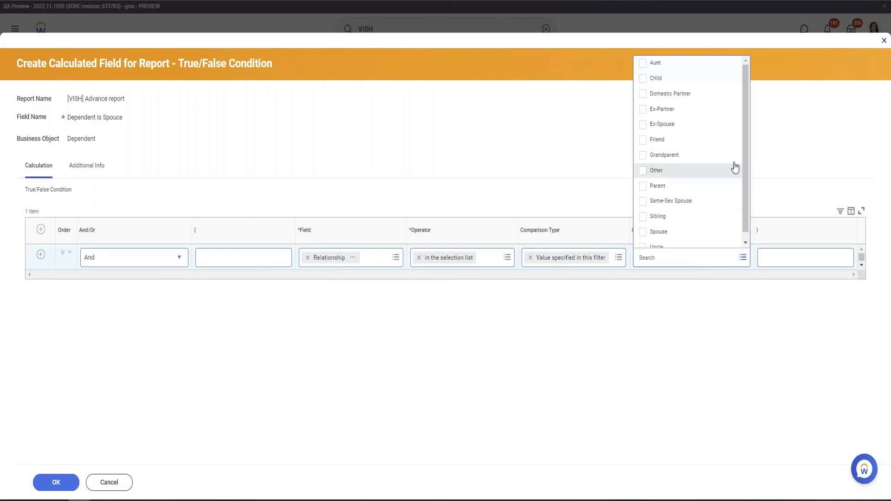
{"action": "left_click", "coordinate": [658, 232]}
{"action": "left_click", "coordinate": [170, 387]}
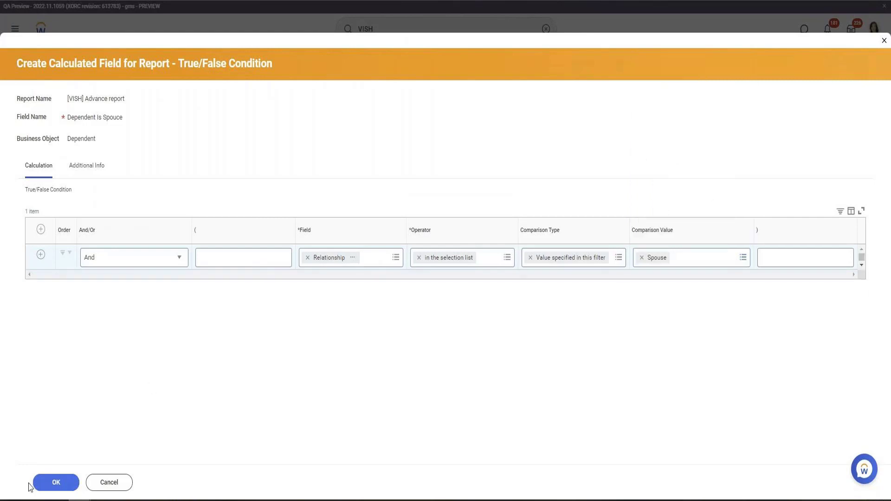
{"action": "left_click", "coordinate": [56, 482]}
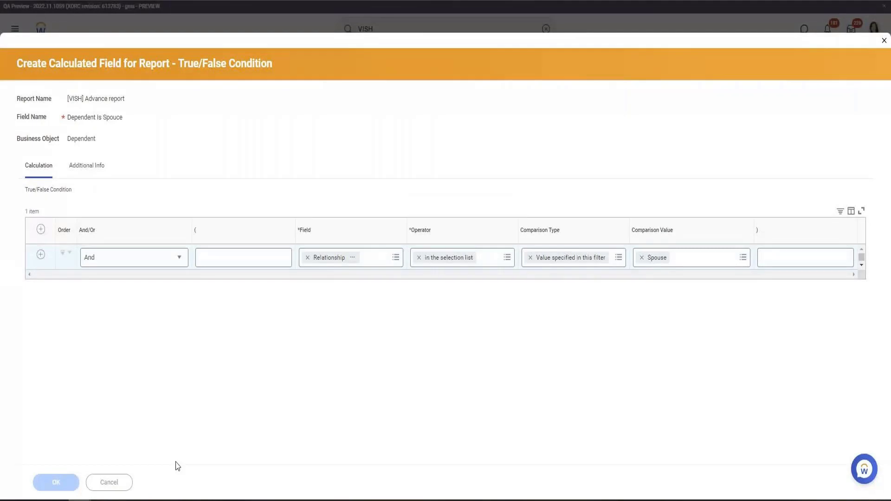
{"action": "left_click", "coordinate": [52, 485]}
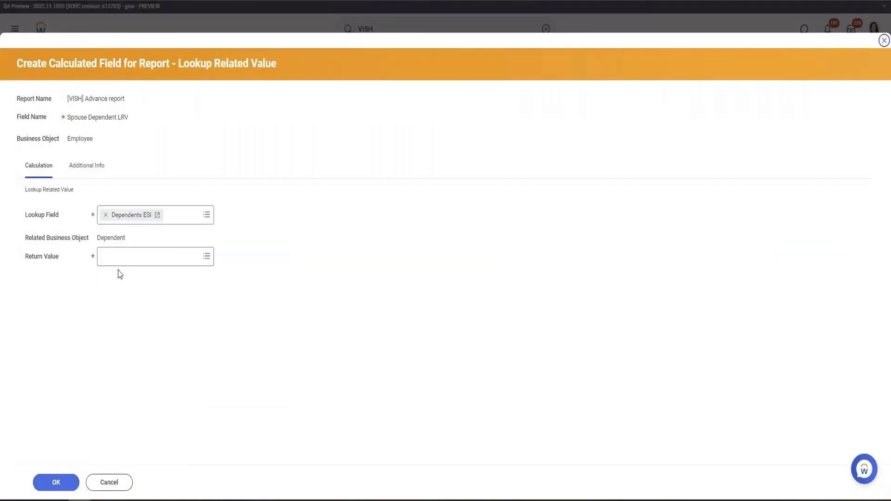
Step: Set the return value of Spouse Dependent LRV to Legal Name - Last Name and save the calculated field
{"action": "left_click", "coordinate": [122, 258]}
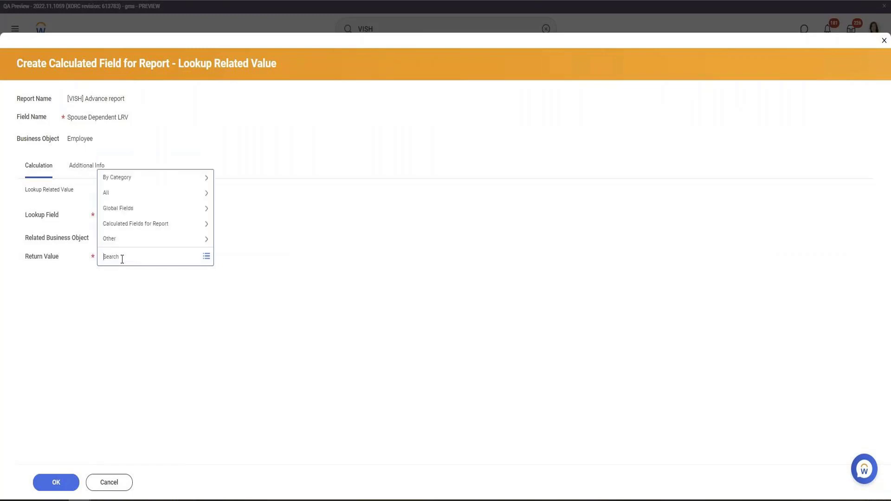
{"action": "type", "text": "Legal Last Name"}
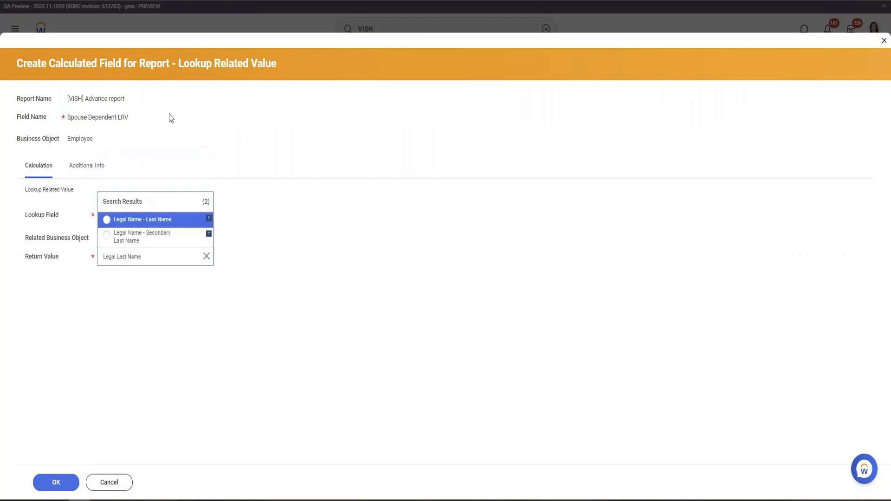
{"action": "left_click", "coordinate": [145, 223]}
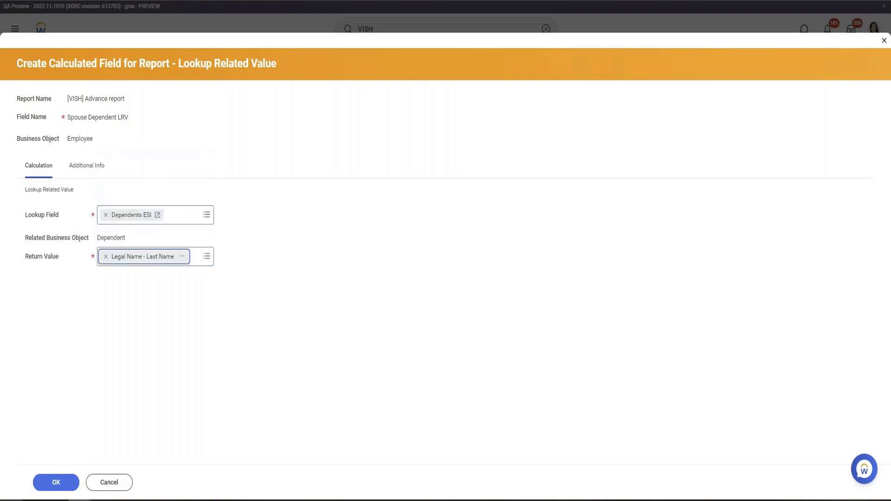
{"action": "left_click", "coordinate": [63, 487]}
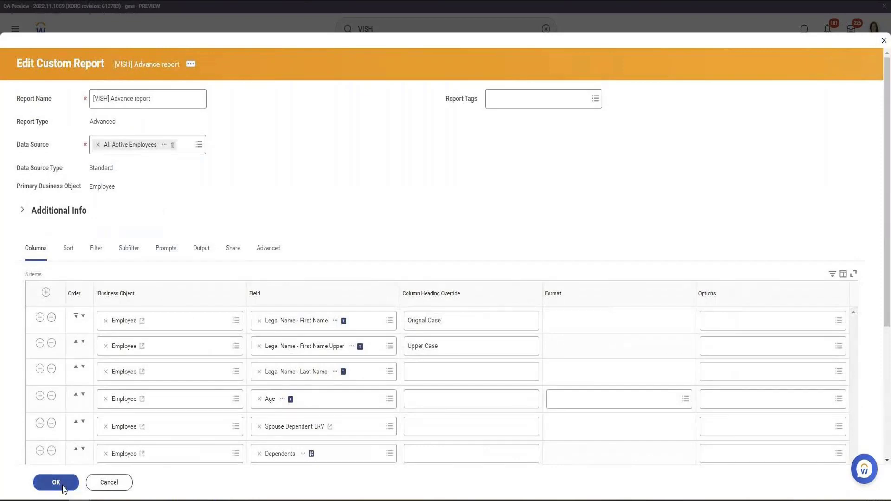
Step: Save the report and run it to check the Spouse Dependent LRV column against the Dependents columns
{"action": "left_click", "coordinate": [64, 486]}
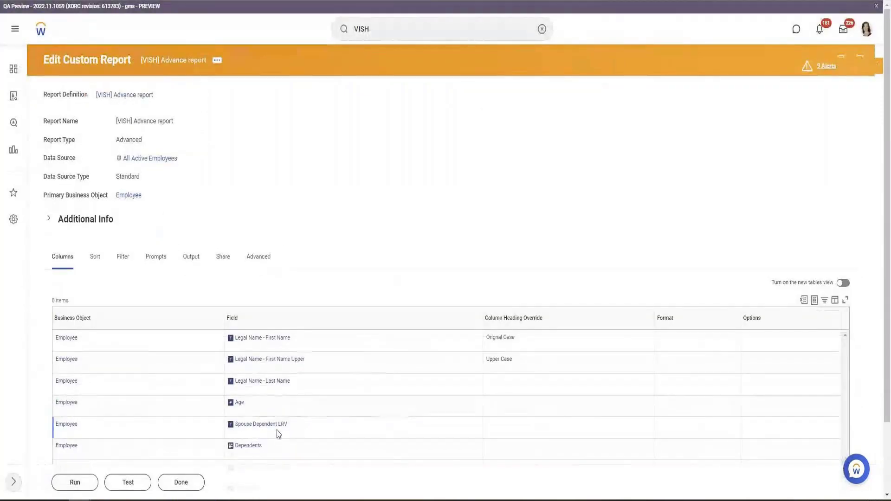
{"action": "left_click", "coordinate": [74, 484]}
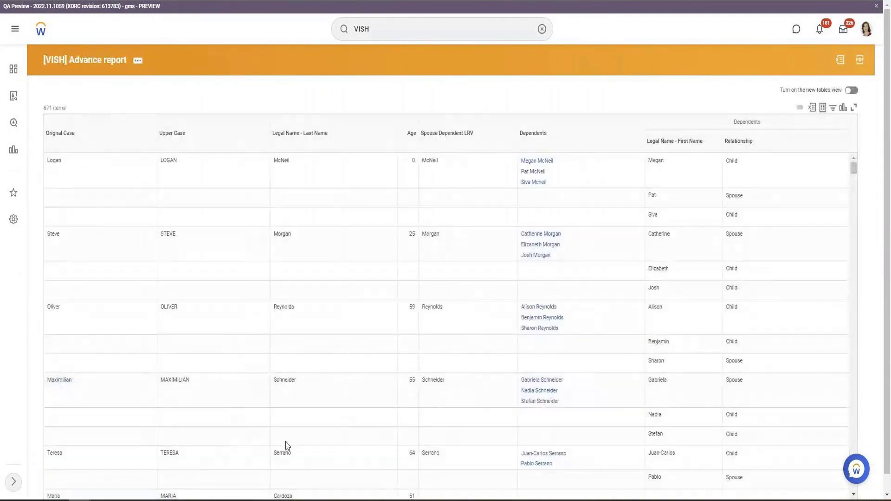
{"action": "double_click", "coordinate": [430, 160]}
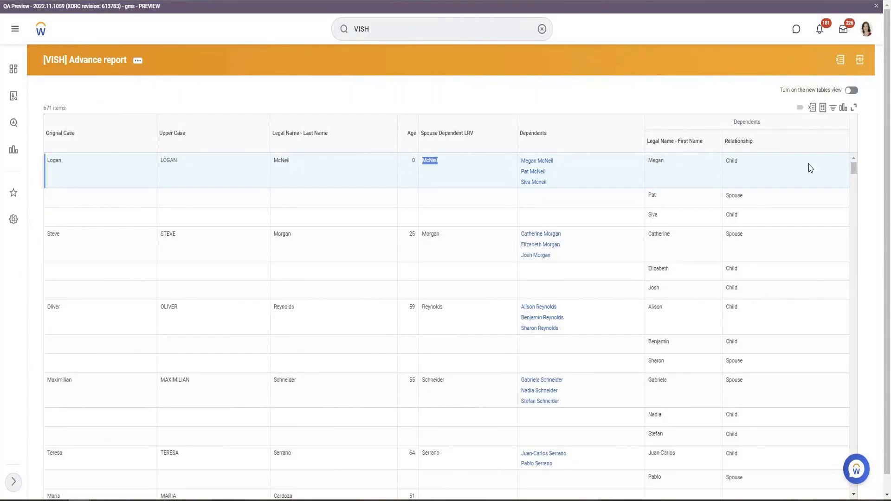
{"action": "double_click", "coordinate": [727, 147]}
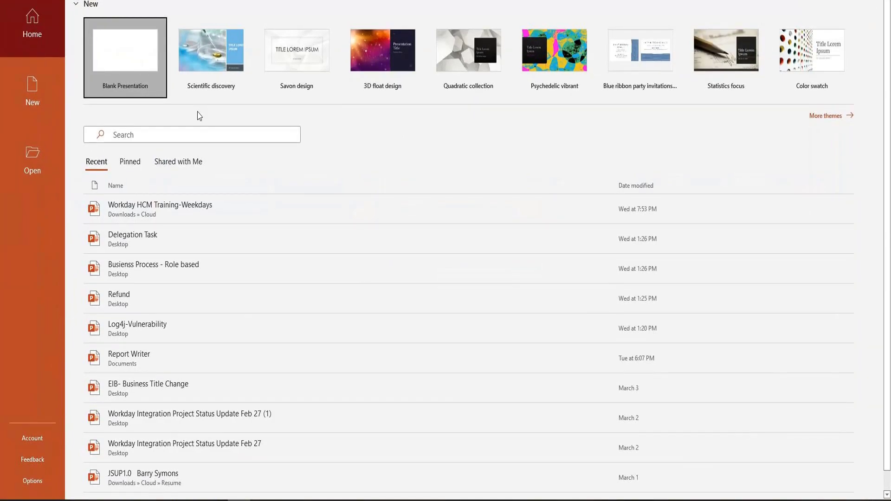
Step: Create a blank presentation in PowerPoint, add a second slide and delete its title and text placeholders
{"action": "left_click", "coordinate": [135, 78]}
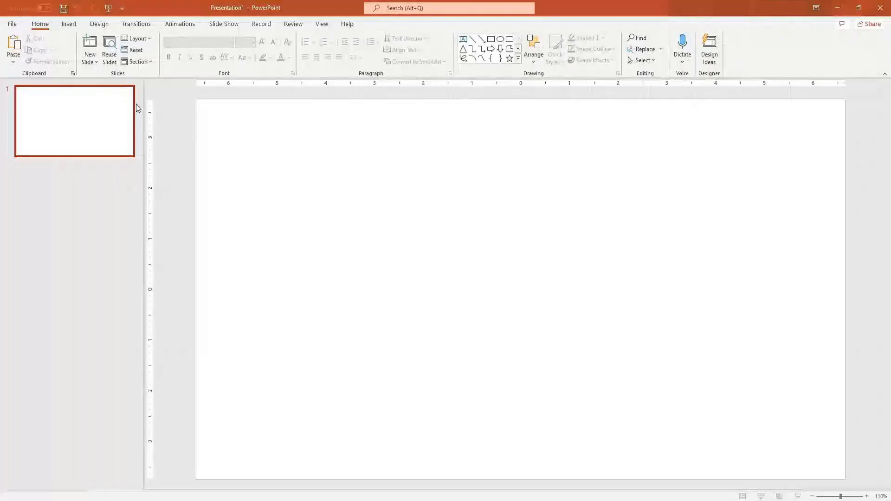
{"action": "left_click", "coordinate": [110, 204]}
{"action": "key", "text": "Return"}
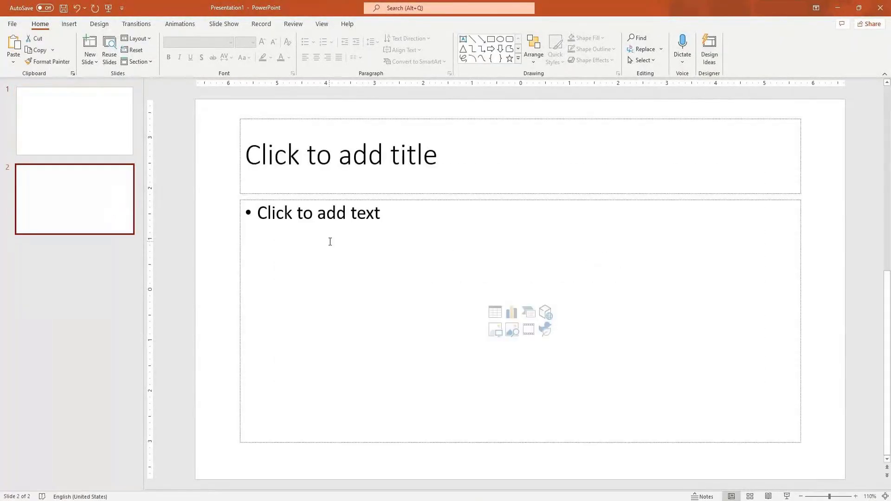
{"action": "left_click", "coordinate": [385, 201]}
{"action": "key", "text": "Delete"}
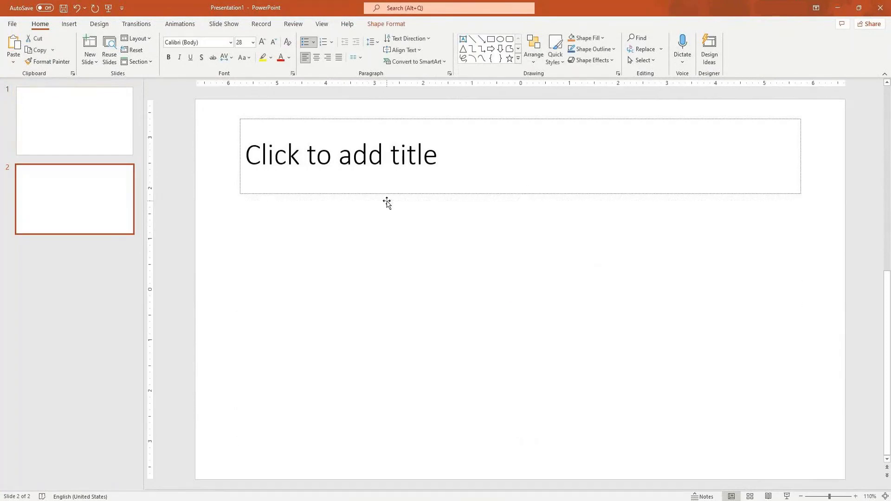
{"action": "left_click", "coordinate": [355, 194]}
{"action": "key", "text": "Delete"}
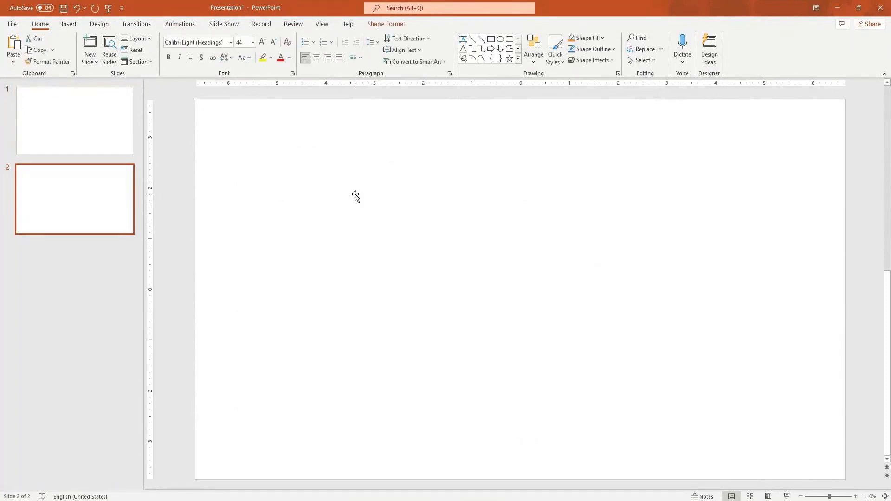
Step: Draw a rectangle about 4.18" high and 3.82" wide on the second slide and enter the text Name E in it
{"action": "left_click", "coordinate": [490, 41]}
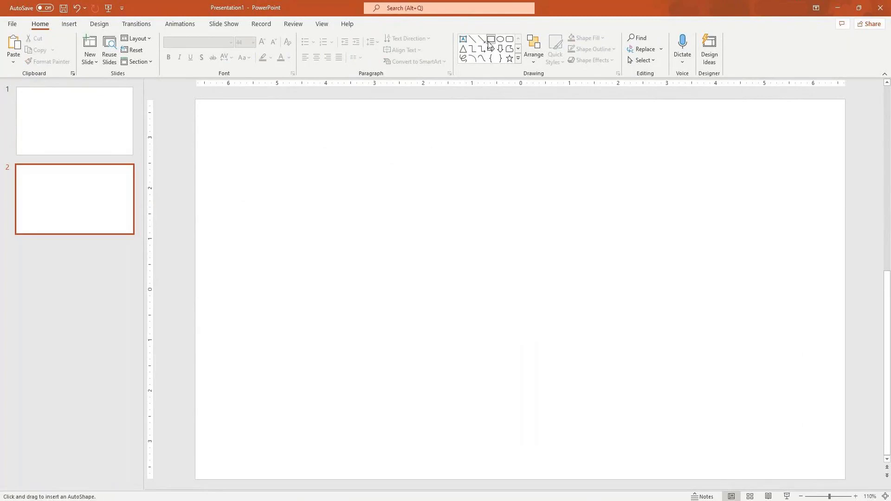
{"action": "left_click_drag", "start_coordinate": [237, 148], "coordinate": [423, 360]}
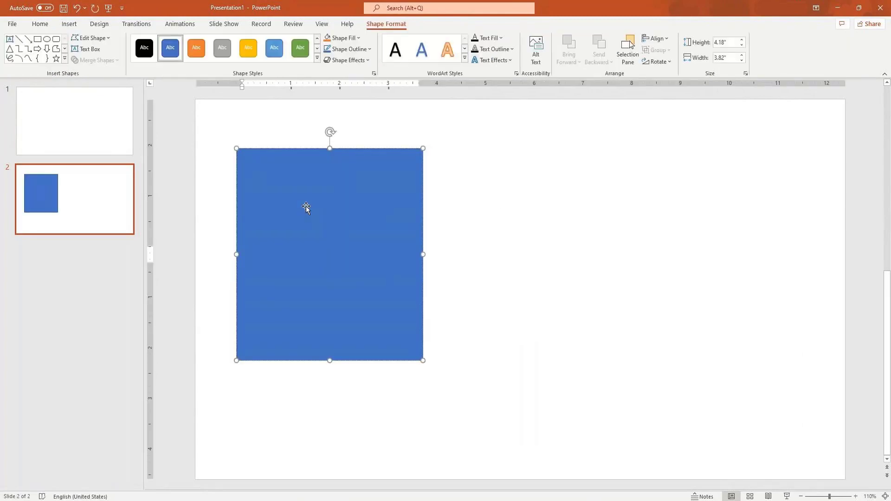
{"action": "type", "text": "Name E"}
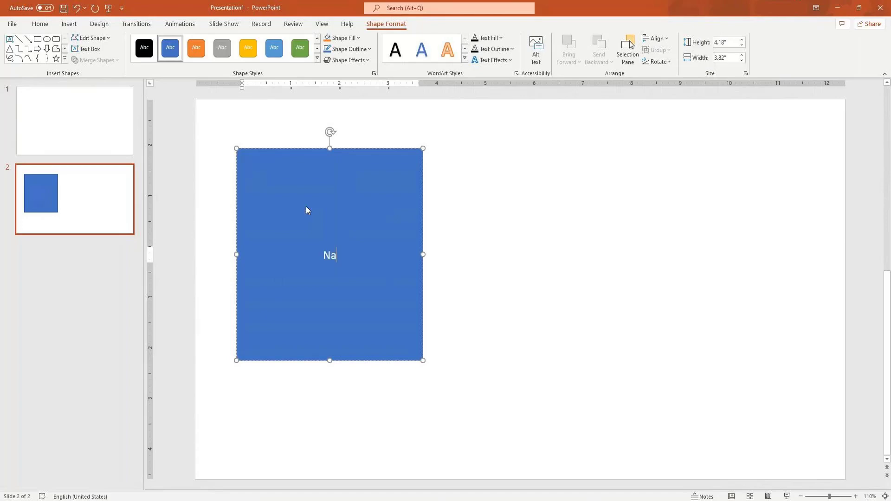
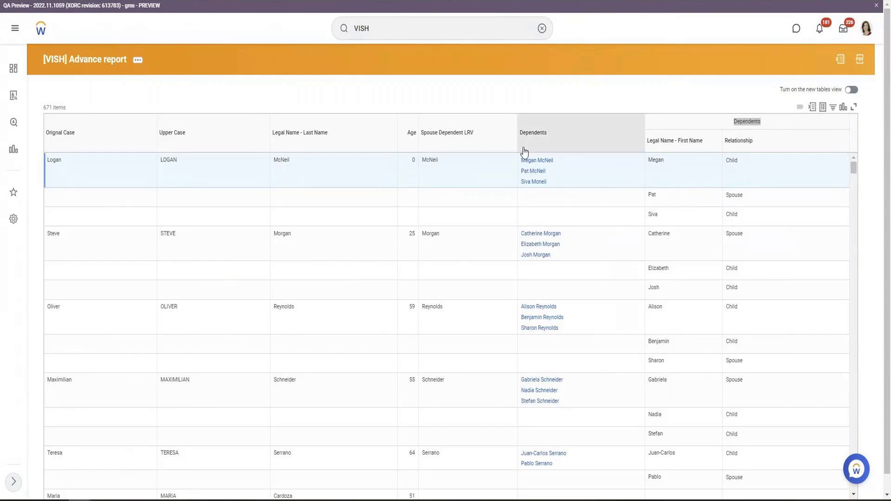
Step: Switch back to the Workday report and compare the first employee's Spouse relationship entry with the Spouse Dependent LRV value
{"action": "mouse_move", "coordinate": [740, 195]}
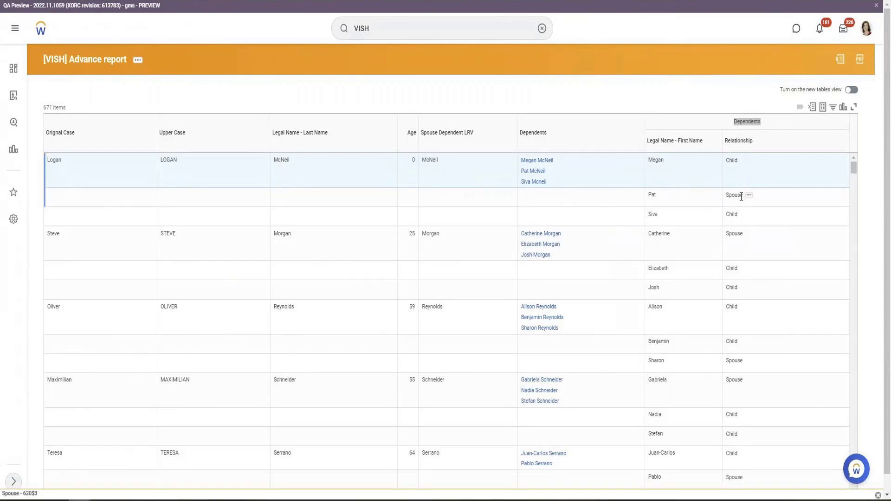
{"action": "double_click", "coordinate": [740, 195]}
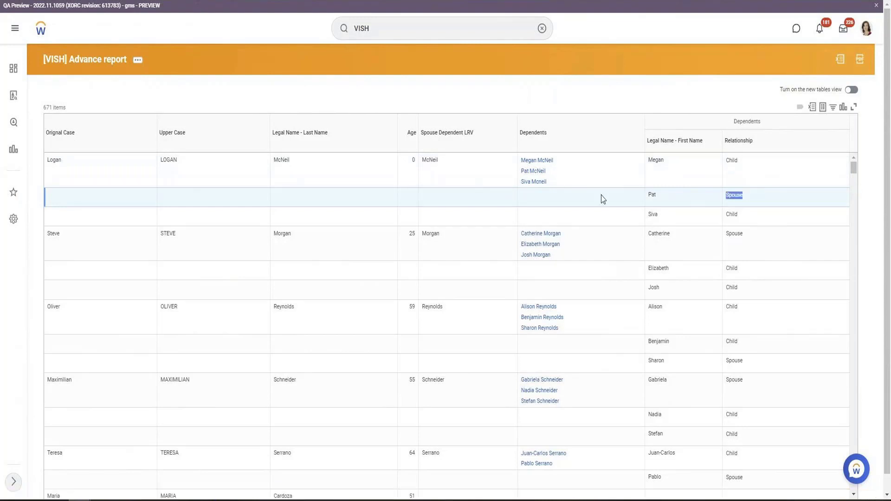
{"action": "left_click", "coordinate": [427, 161]}
{"action": "double_click", "coordinate": [427, 161]}
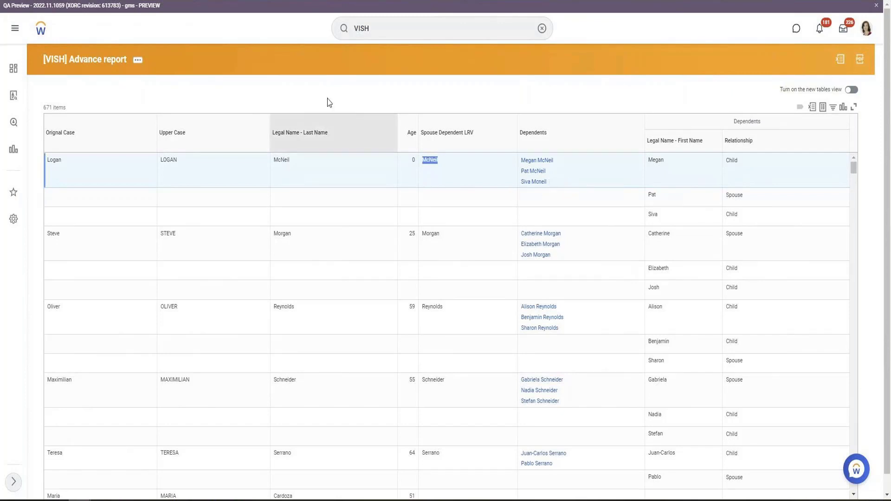
Step: Duplicate the report's browser tab and open the [VISH] Advance report definition for editing at its columns
{"action": "right_click", "coordinate": [125, 6]}
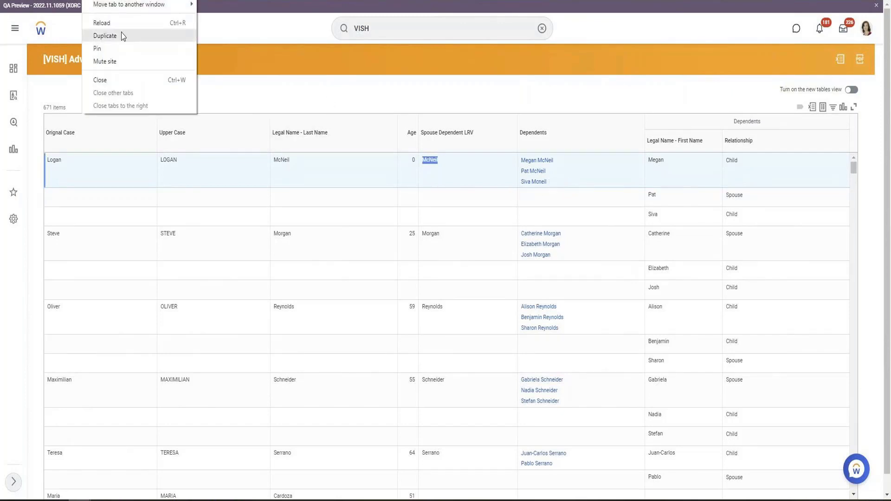
{"action": "left_click", "coordinate": [121, 35]}
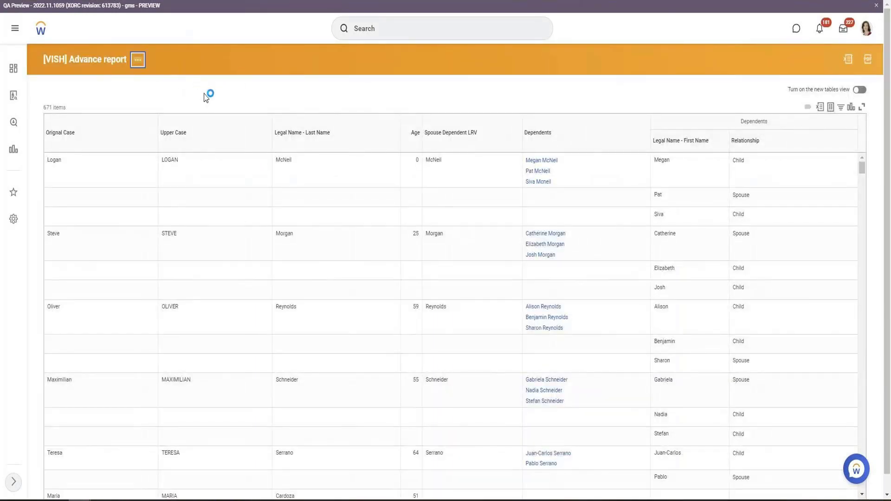
{"action": "key", "text": "Return"}
{"action": "left_click", "coordinate": [389, 216]}
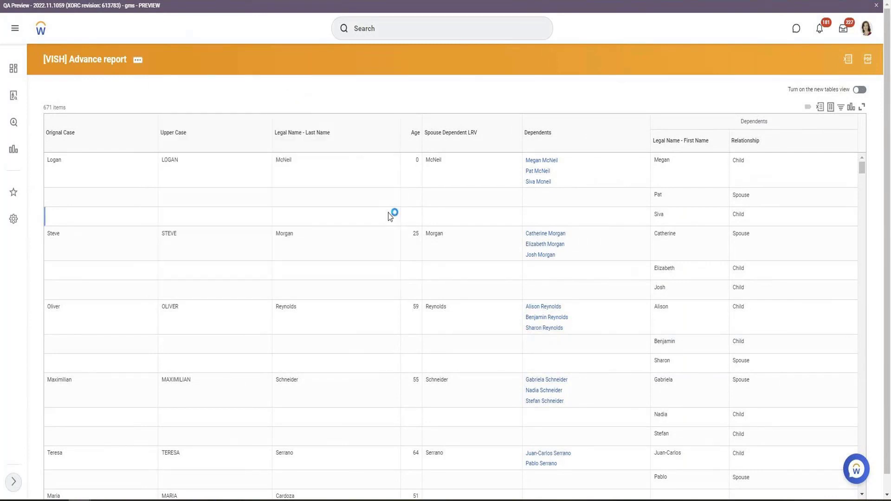
{"action": "scroll", "coordinate": [372, 217], "scroll_direction": "down", "scroll_amount": 5}
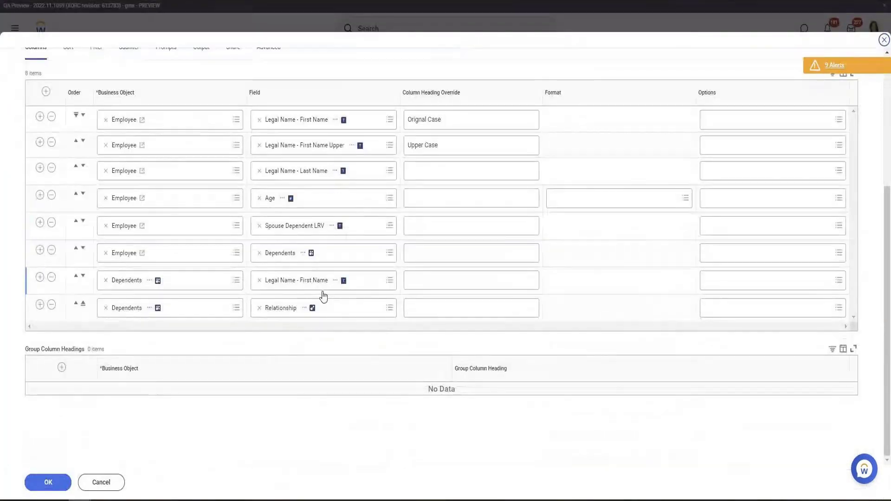
Step: Open the definitions of the Spouse Dependent LRV field and its nested Dependents ESI and Dependent Is Spouce fields in new tabs
{"action": "left_click", "coordinate": [303, 255]}
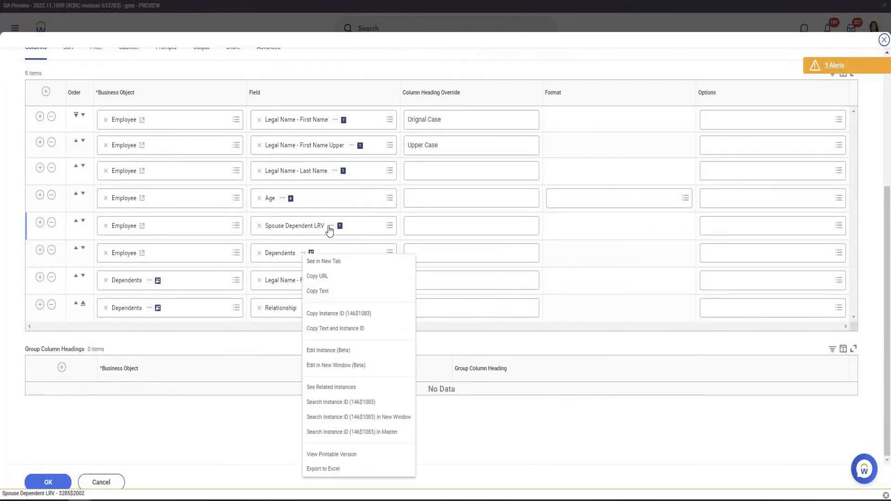
{"action": "left_click", "coordinate": [330, 227]}
{"action": "left_click", "coordinate": [340, 234]}
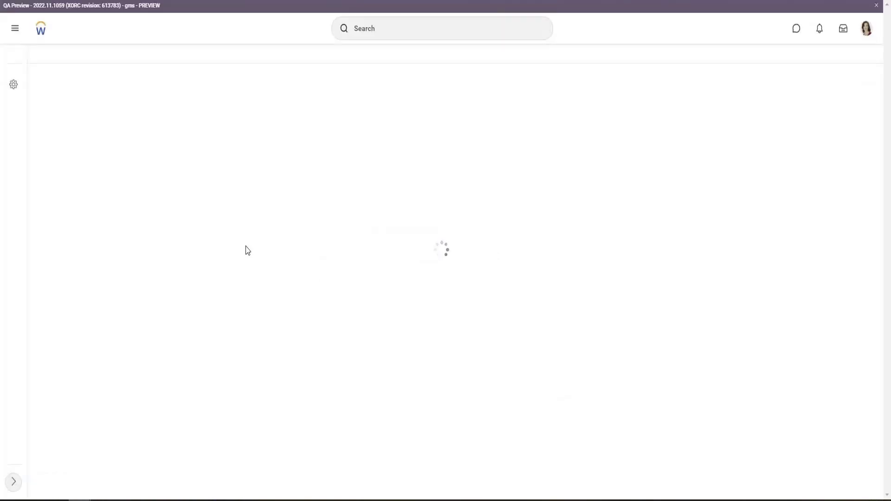
{"action": "left_click", "coordinate": [157, 227]}
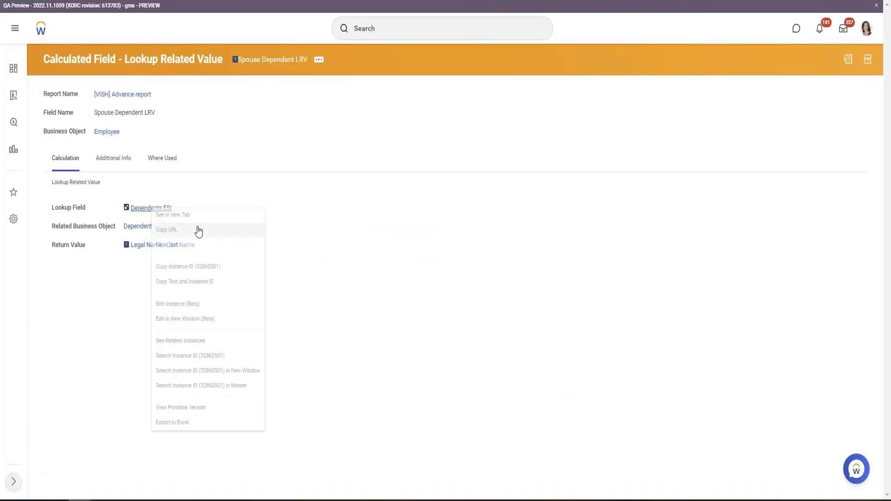
{"action": "left_click", "coordinate": [185, 214]}
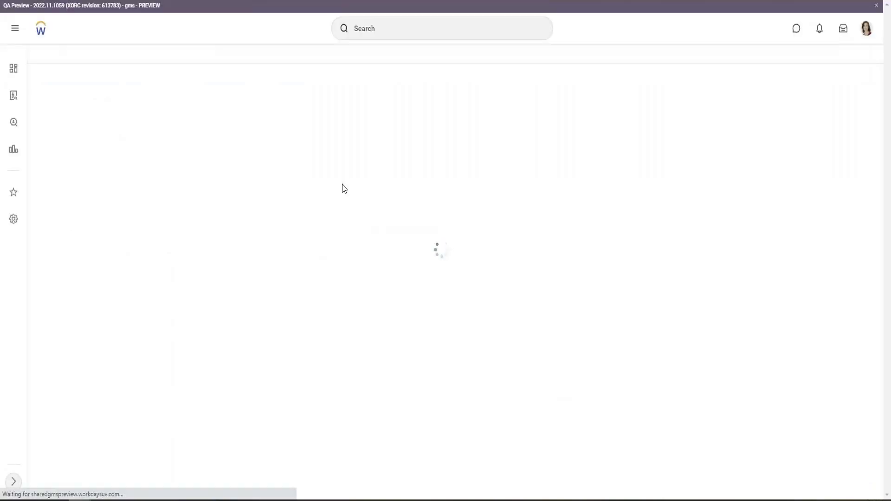
{"action": "left_click", "coordinate": [191, 244]}
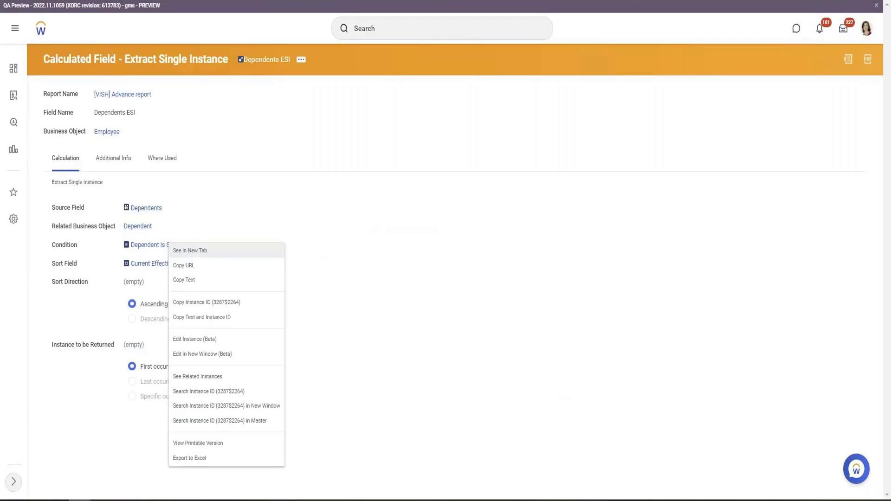
{"action": "left_click", "coordinate": [376, 241]}
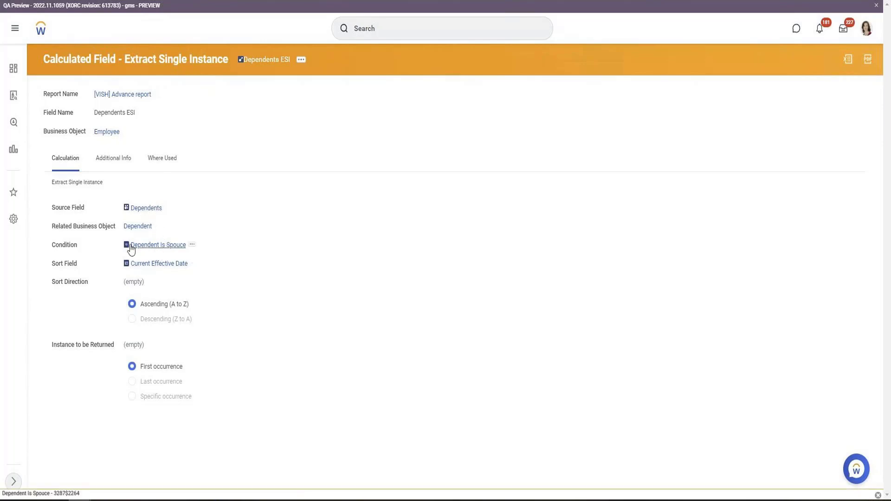
Step: Examine the Dependents ESI condition and instance options, the business object of Dependent Is Spouce, and the return value of Spouse Dependent LRV
{"action": "double_click", "coordinate": [64, 246]}
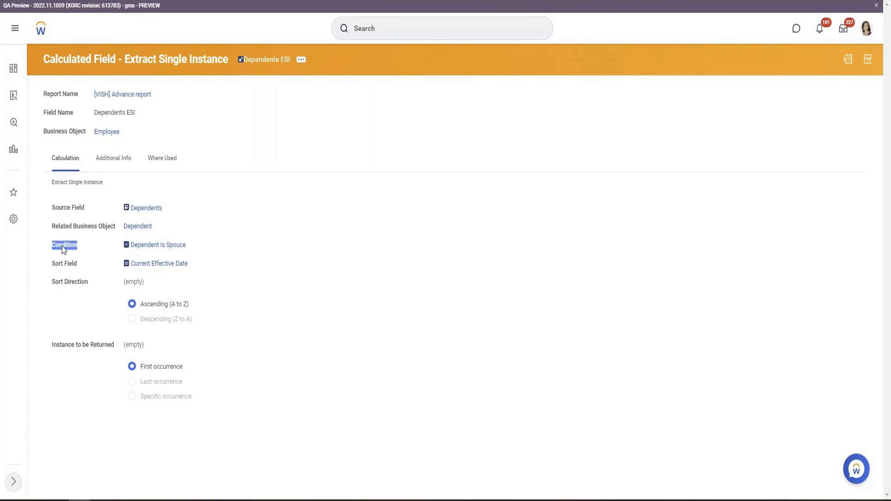
{"action": "left_click", "coordinate": [166, 249]}
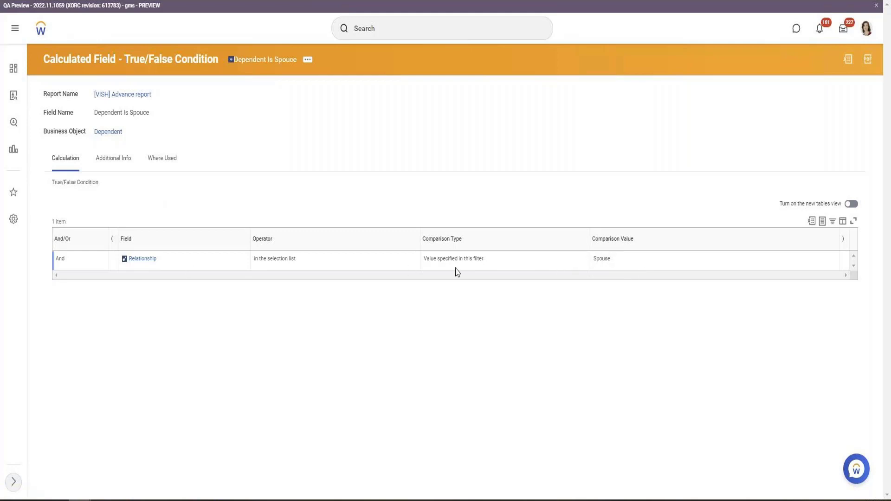
{"action": "key", "text": "alt+Left"}
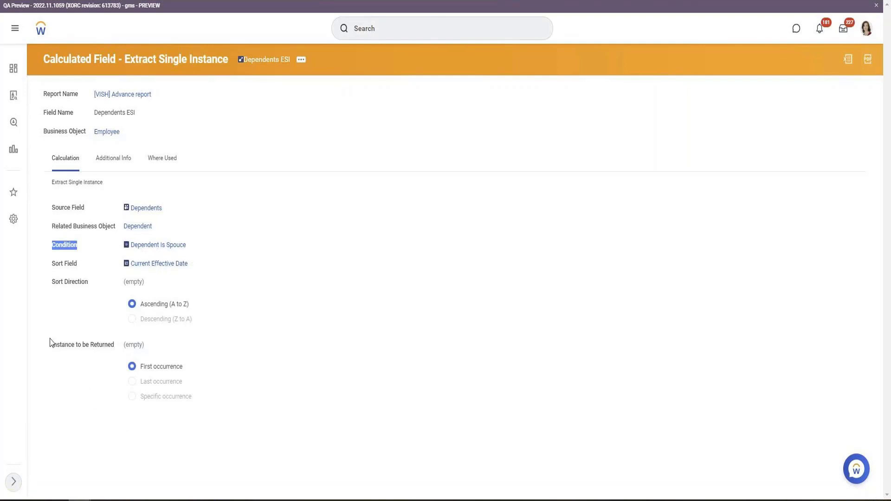
{"action": "left_click_drag", "start_coordinate": [52, 346], "coordinate": [188, 370]}
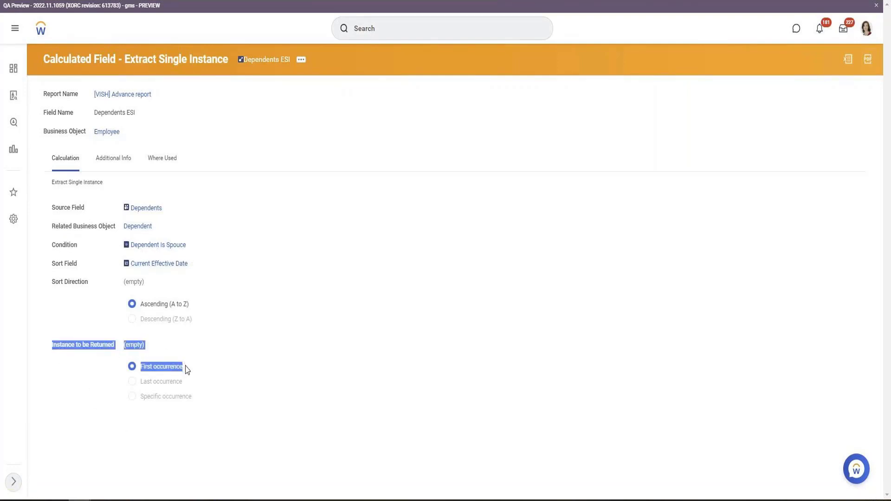
{"action": "triple_click", "coordinate": [144, 381]}
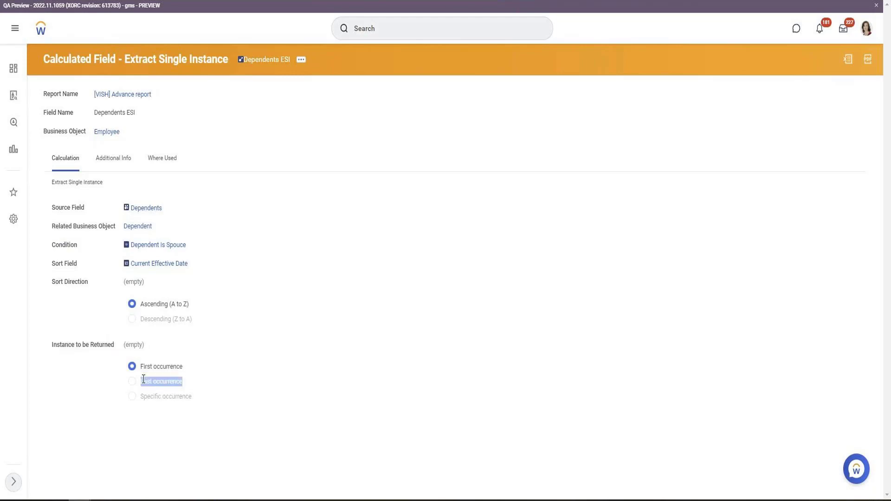
{"action": "triple_click", "coordinate": [161, 395]}
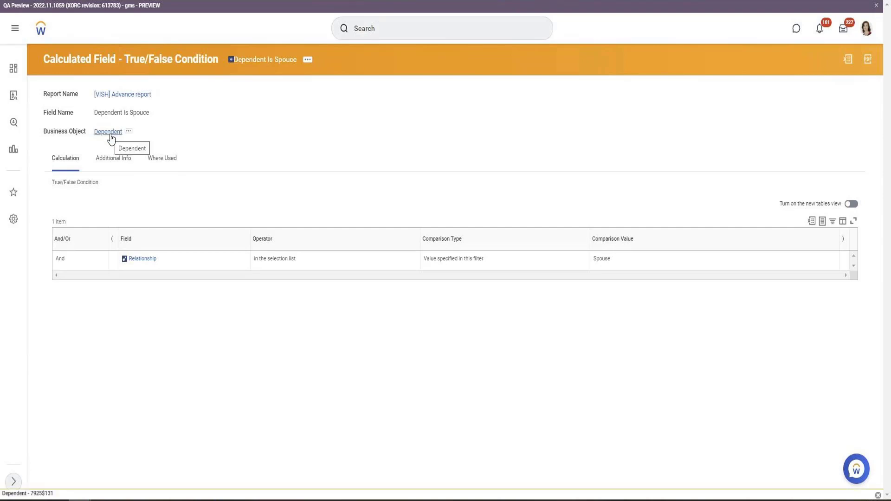
{"action": "triple_click", "coordinate": [60, 132]}
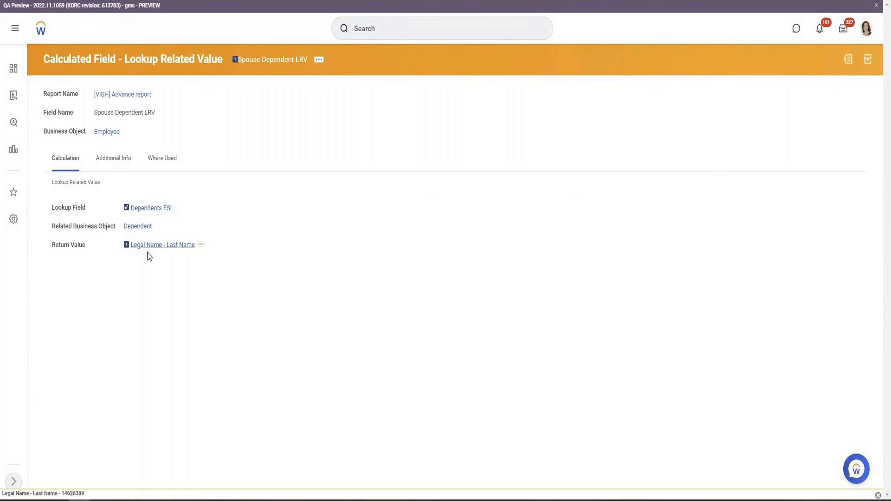
{"action": "triple_click", "coordinate": [64, 250]}
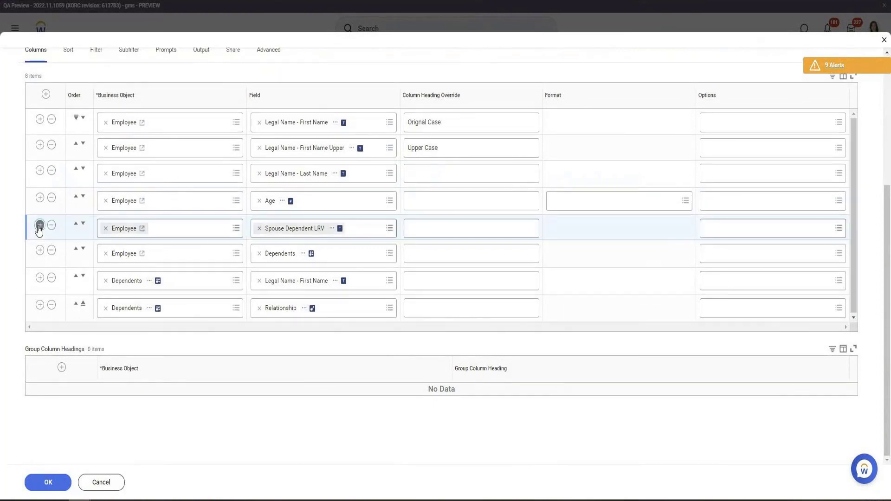
Step: Add an Employee column below Spouse Dependent LRV and create a Lookup Related Value calculated field named CF Spouse Age for it
{"action": "left_click", "coordinate": [40, 226]}
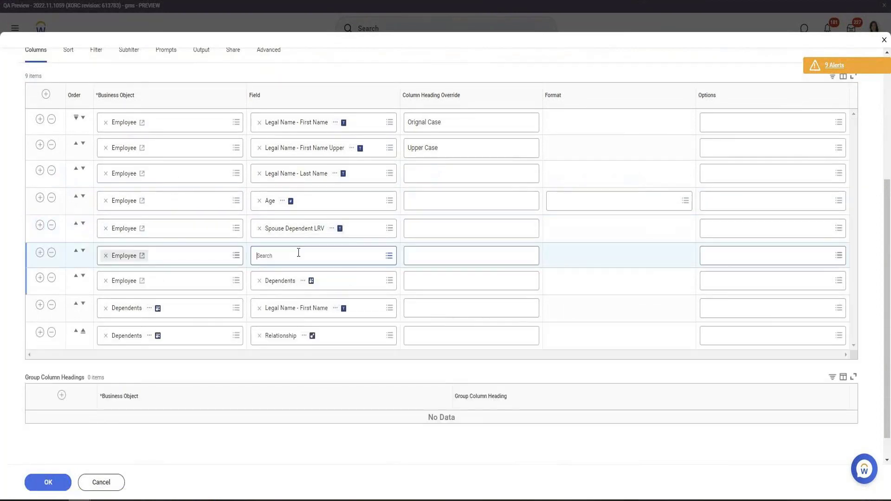
{"action": "left_click", "coordinate": [298, 253]}
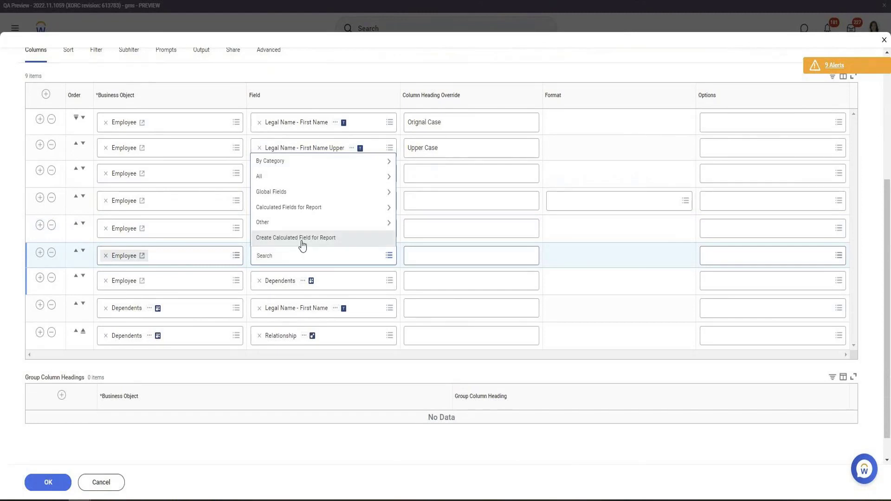
{"action": "left_click", "coordinate": [302, 237]}
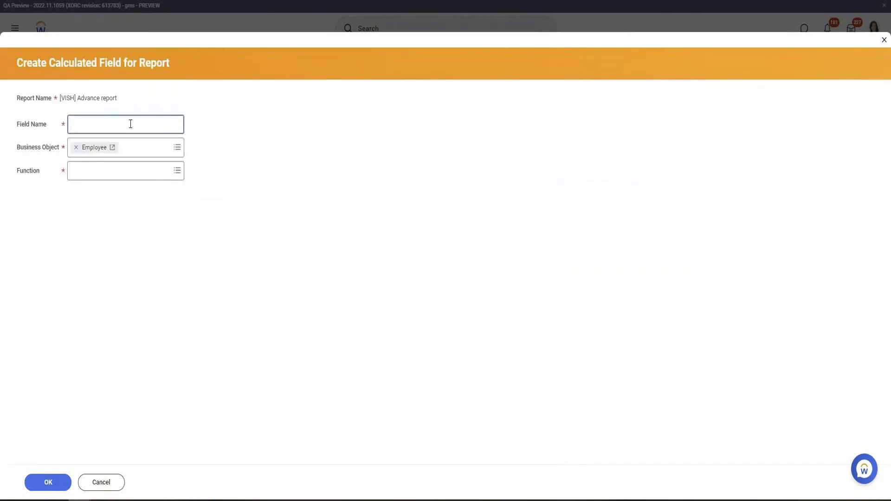
{"action": "type", "text": "CF Spouse Age"}
{"action": "key", "text": "Tab"}
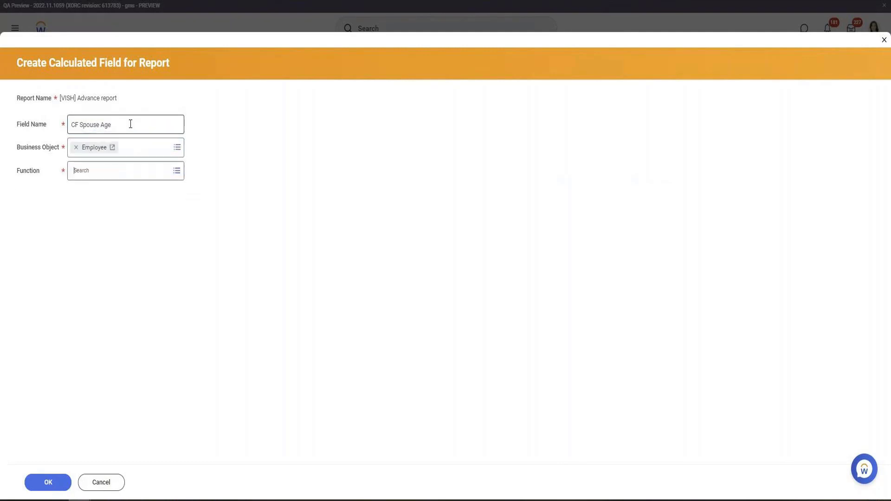
{"action": "type", "text": "loo"}
{"action": "key", "text": "Return"}
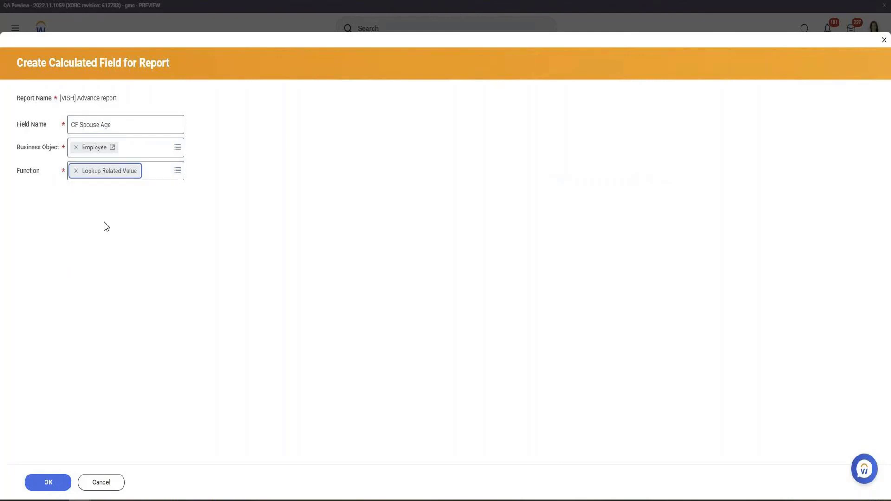
{"action": "left_click", "coordinate": [66, 478]}
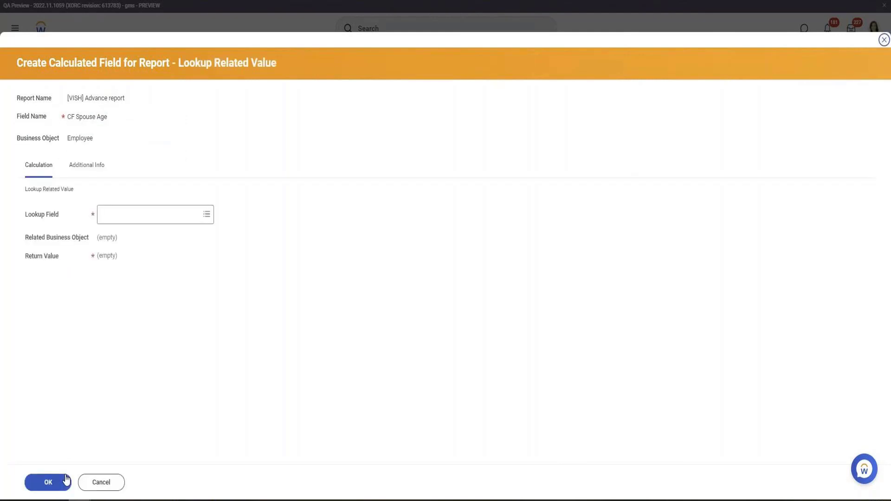
Step: Create an Extract Single Instance calculated field named CF Spouse Information ESI on Employee as the lookup field for CF Spouse Age
{"action": "left_click", "coordinate": [159, 214]}
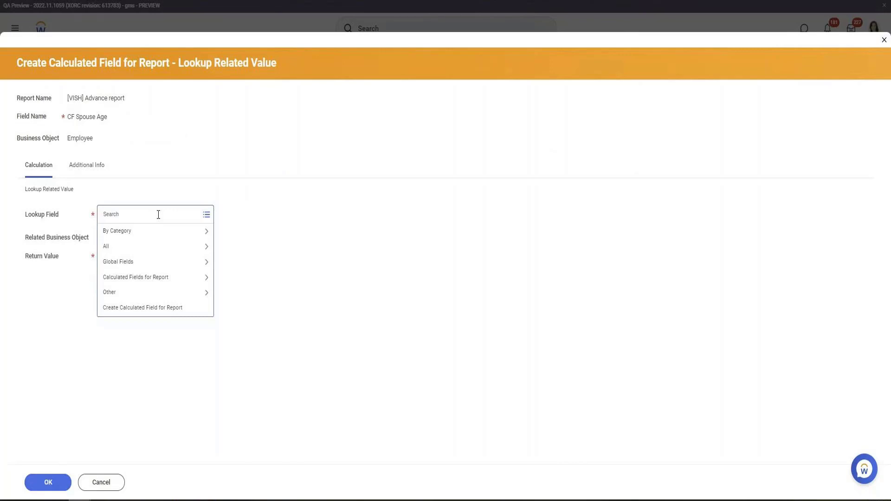
{"action": "left_click", "coordinate": [158, 319]}
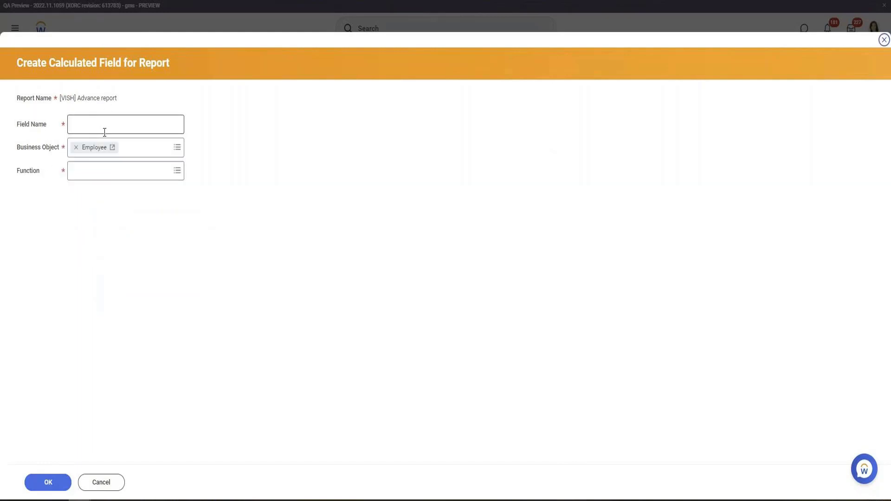
{"action": "left_click", "coordinate": [104, 129]}
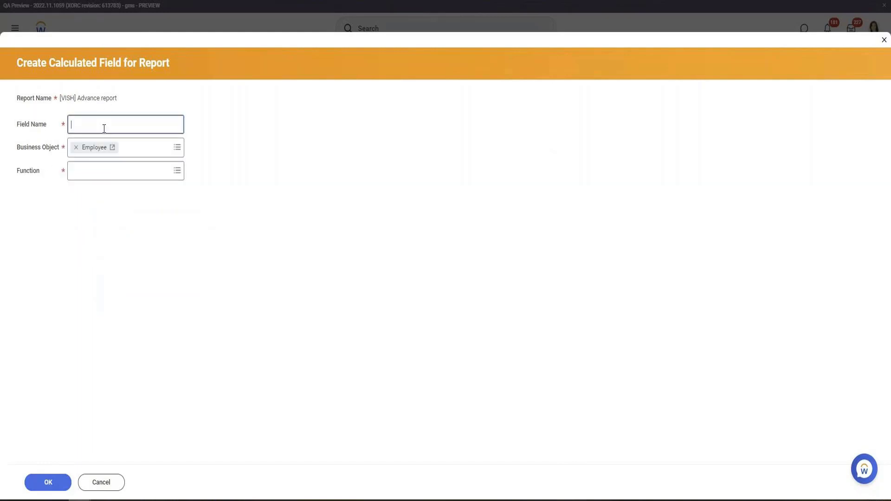
{"action": "type", "text": "CF ESISpouse Information"}
{"action": "left_click", "coordinate": [121, 168]}
{"action": "type", "text": "E"}
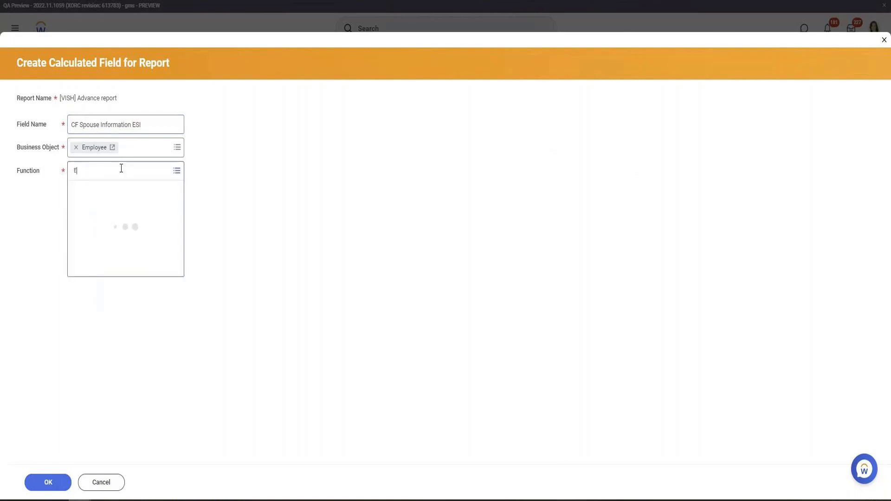
{"action": "type", "text": "SI"}
{"action": "key", "text": "Return"}
{"action": "left_click", "coordinate": [44, 485]}
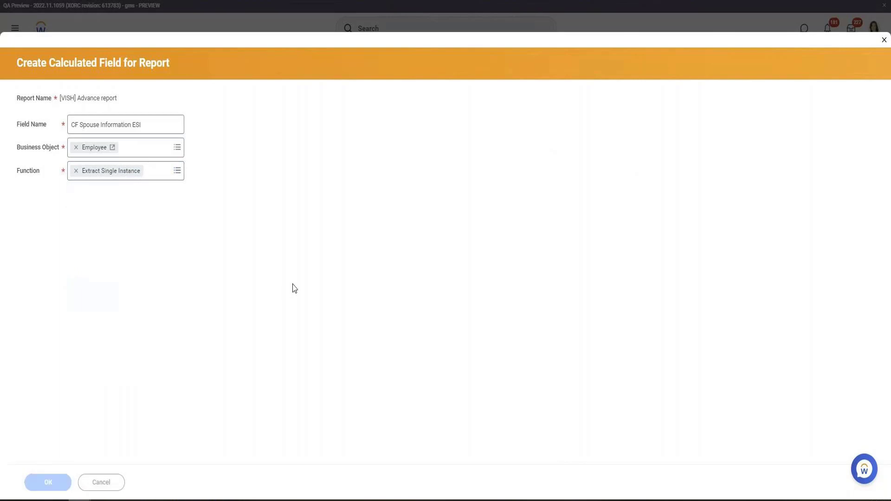
Step: Set the source field of CF Spouse Information ESI to Dependents
{"action": "left_click", "coordinate": [127, 222]}
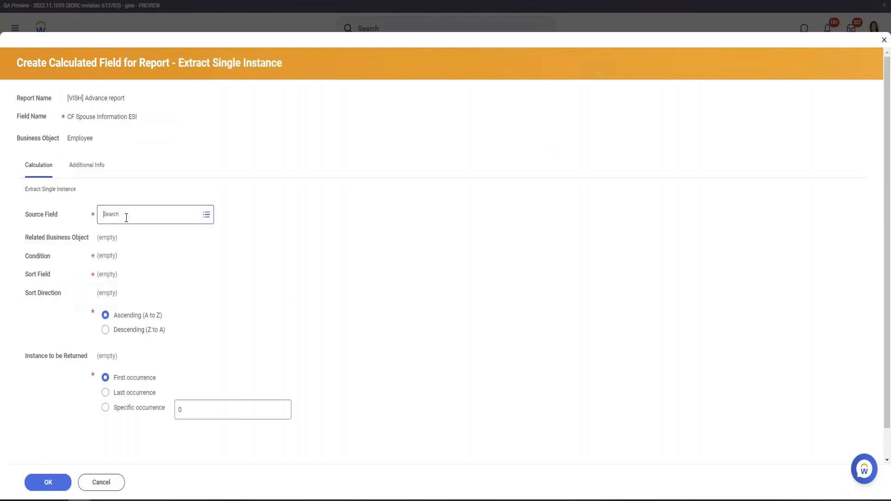
{"action": "type", "text": "Depen"}
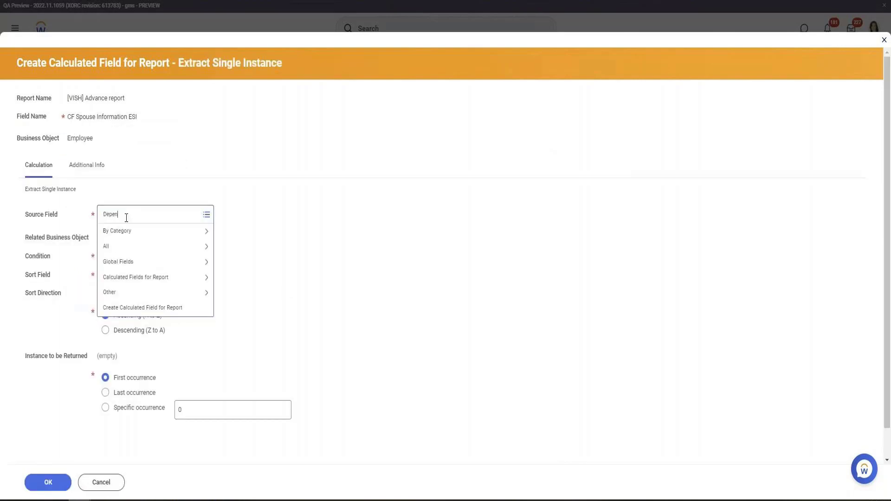
{"action": "key", "text": "Return"}
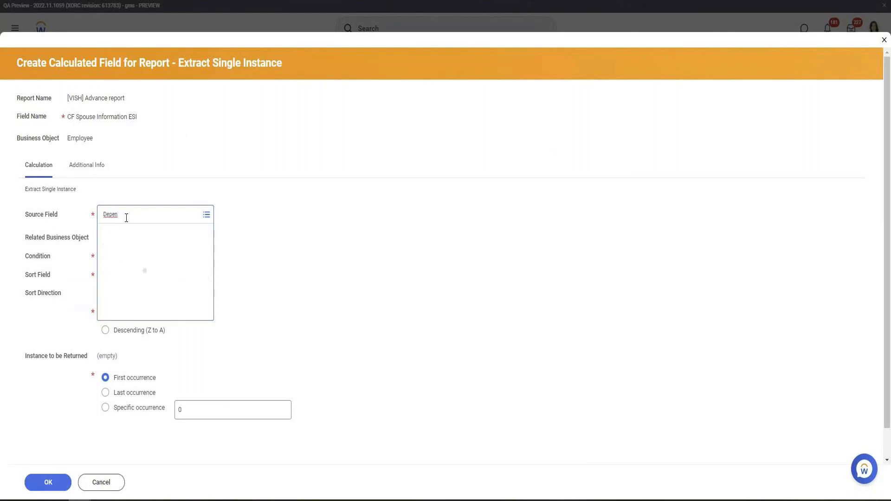
{"action": "left_click", "coordinate": [128, 266]}
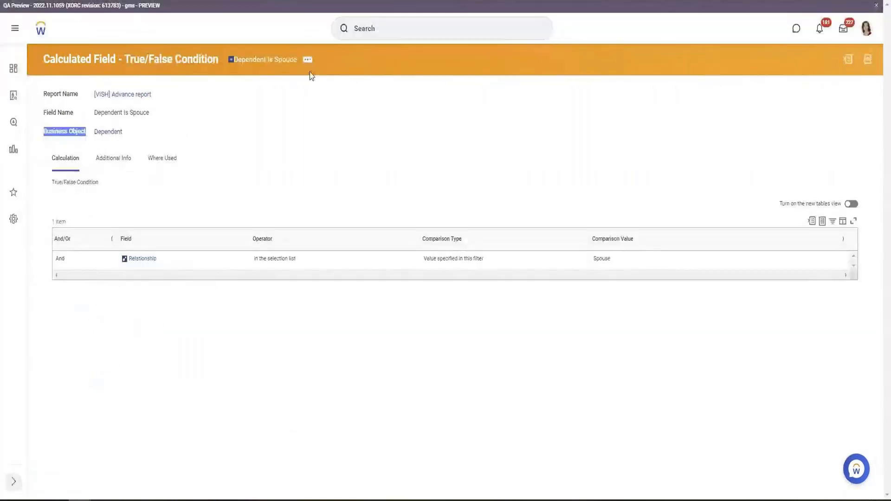
Step: Copy the Dependent Is Spouce field name and set it as the condition of CF Spouse Information ESI
{"action": "triple_click", "coordinate": [122, 113]}
{"action": "key", "text": "ctrl+c"}
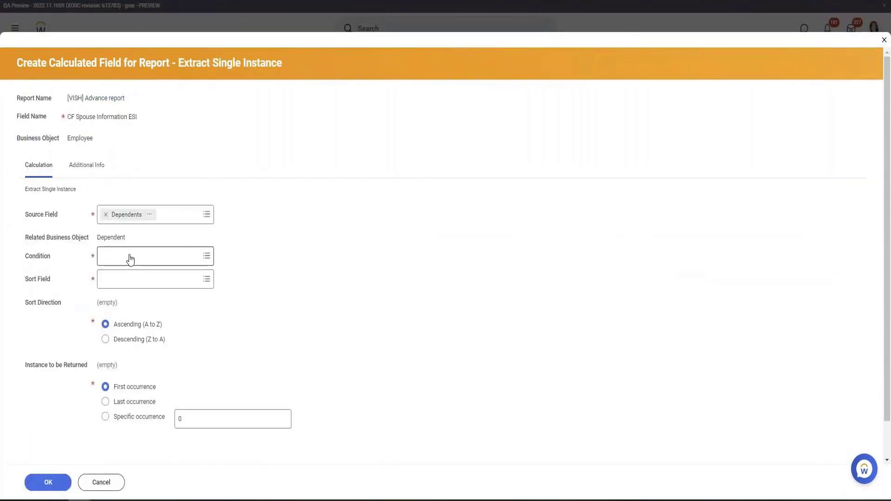
{"action": "left_click", "coordinate": [131, 254]}
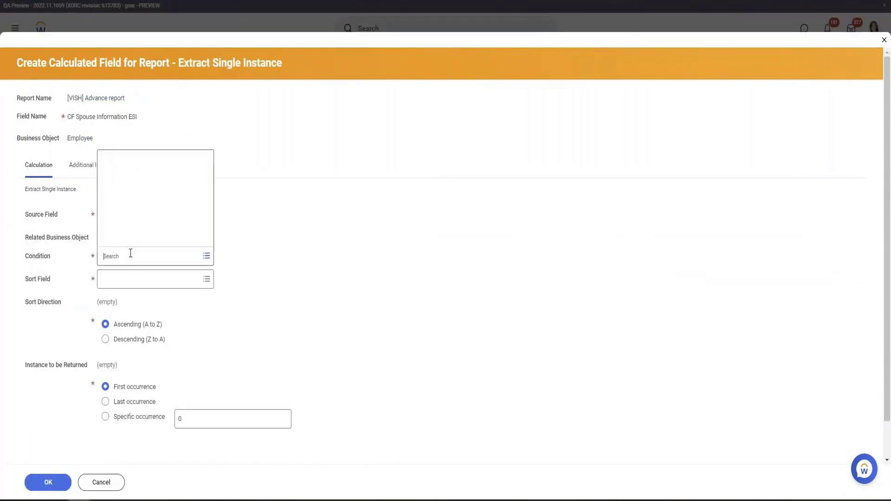
{"action": "key", "text": "ctrl+v"}
{"action": "key", "text": "Return"}
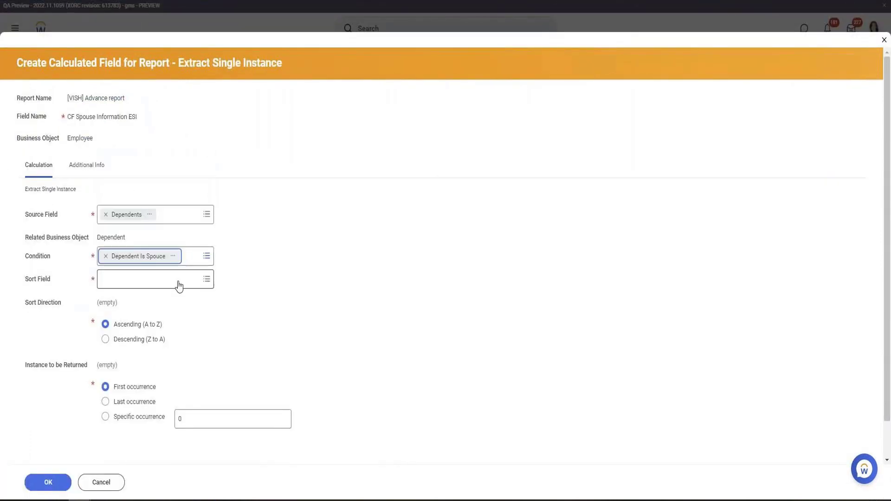
Step: Set the sort field of CF Spouse Information ESI to Current Effective Date and check its related business object
{"action": "left_click", "coordinate": [155, 279]}
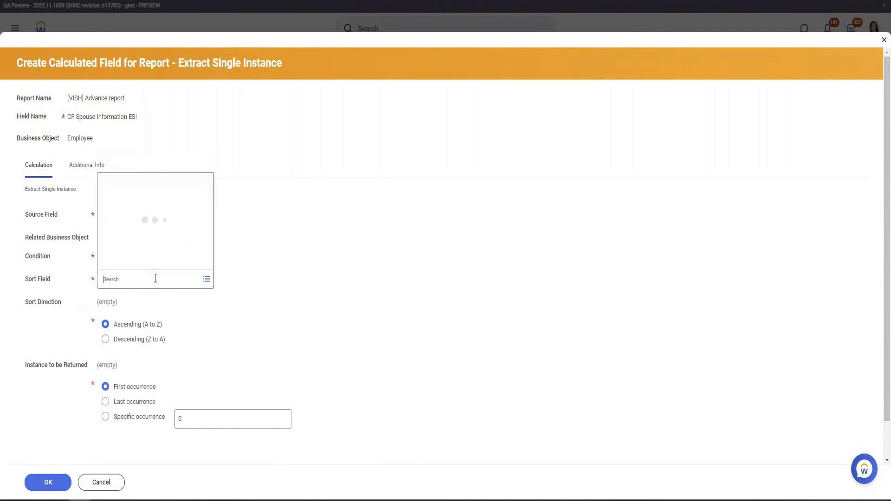
{"action": "type", "text": "effect"}
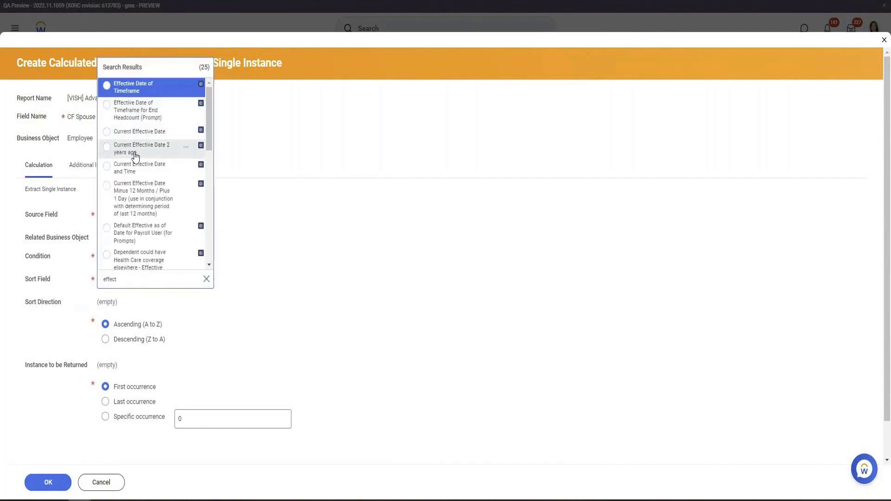
{"action": "left_click", "coordinate": [139, 134]}
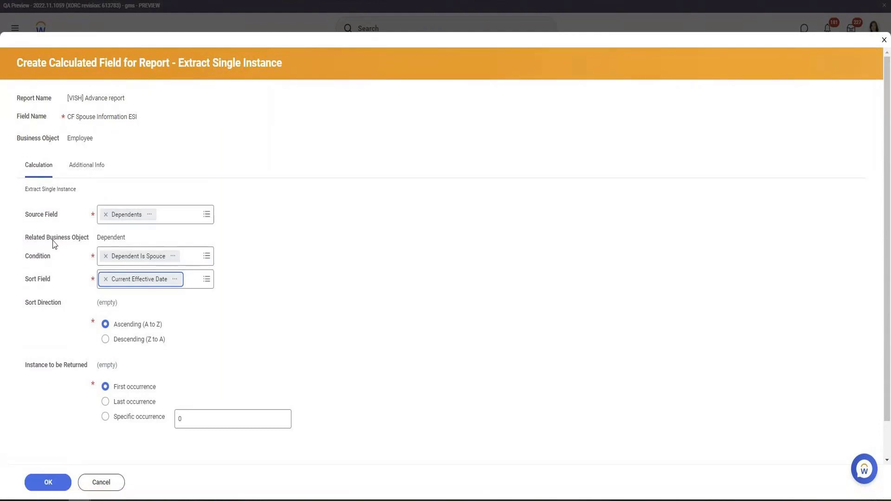
{"action": "double_click", "coordinate": [111, 238]}
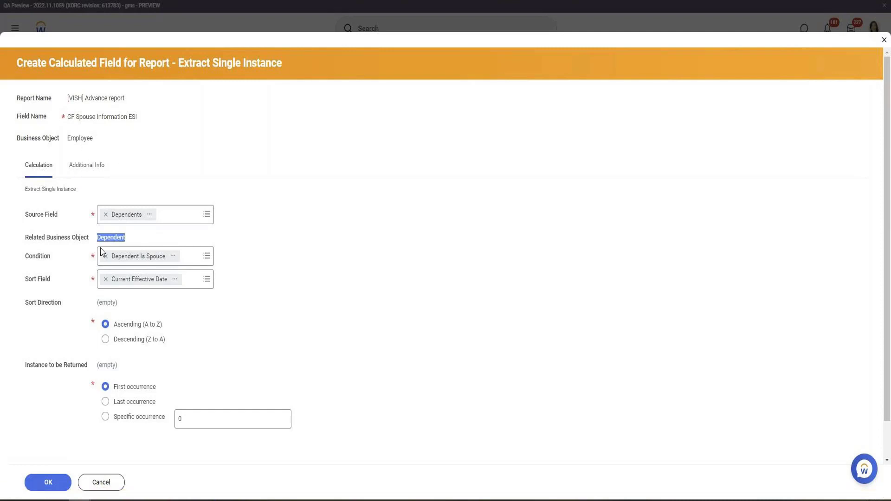
Step: Copy the field name CF Spouse Information ESI and save the Extract Single Instance field
{"action": "triple_click", "coordinate": [114, 119]}
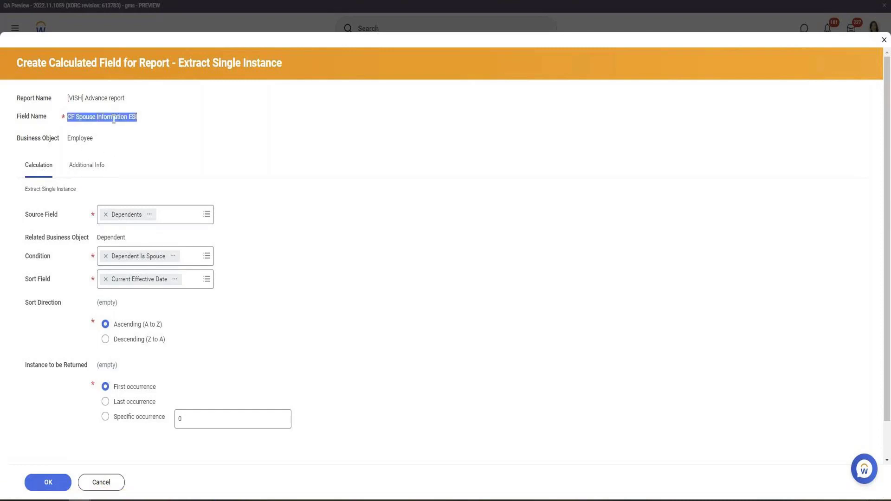
{"action": "right_click", "coordinate": [115, 119]}
{"action": "left_click", "coordinate": [145, 128]}
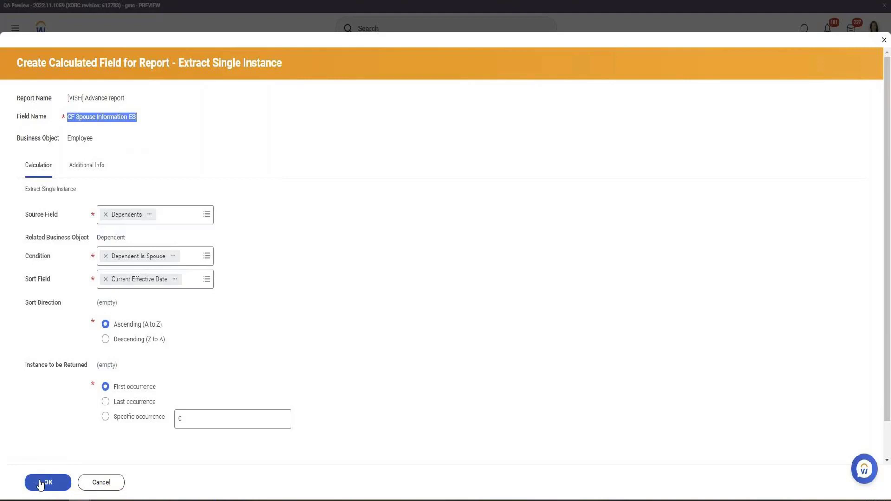
{"action": "left_click", "coordinate": [40, 483]}
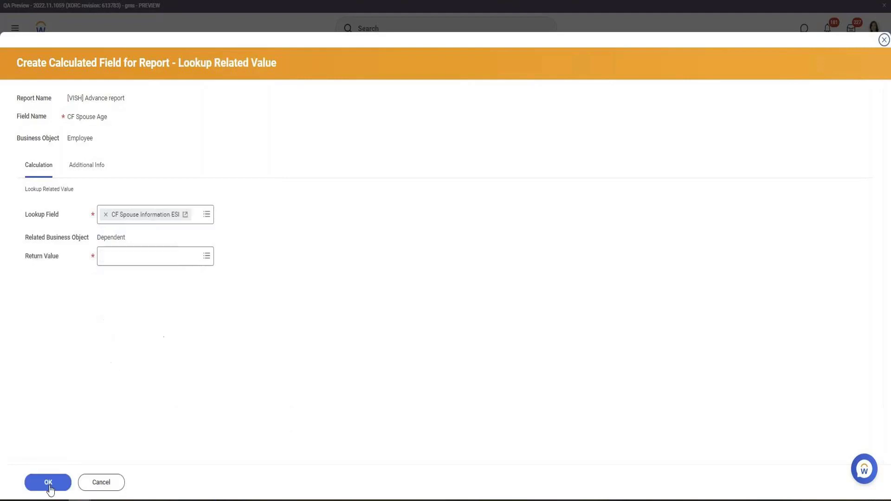
Step: Set the return value of CF Spouse Age to Age and save the Lookup Related Value field
{"action": "left_click", "coordinate": [57, 490]}
{"action": "left_click", "coordinate": [153, 250]}
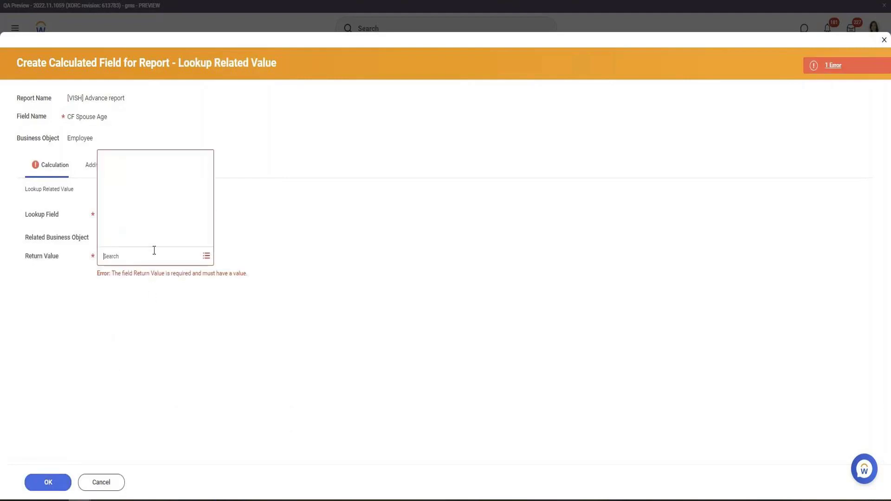
{"action": "type", "text": "Age"}
{"action": "key", "text": "Return"}
{"action": "left_click", "coordinate": [131, 220]}
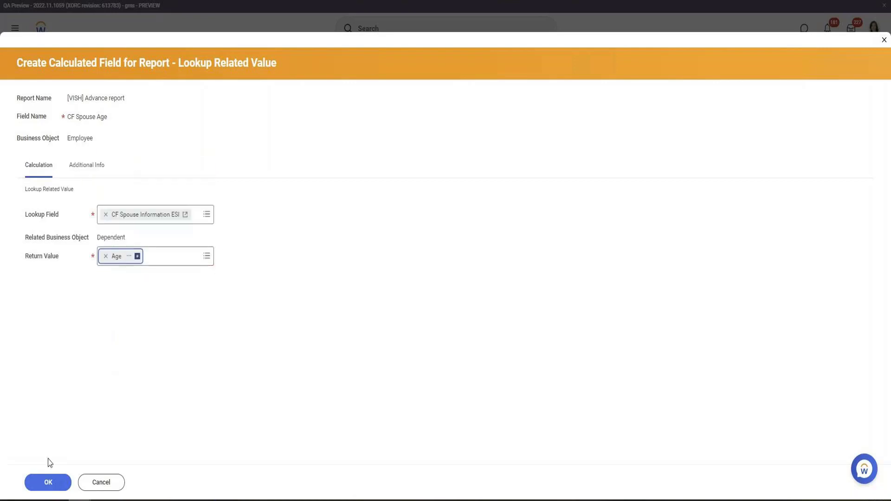
{"action": "left_click", "coordinate": [53, 487]}
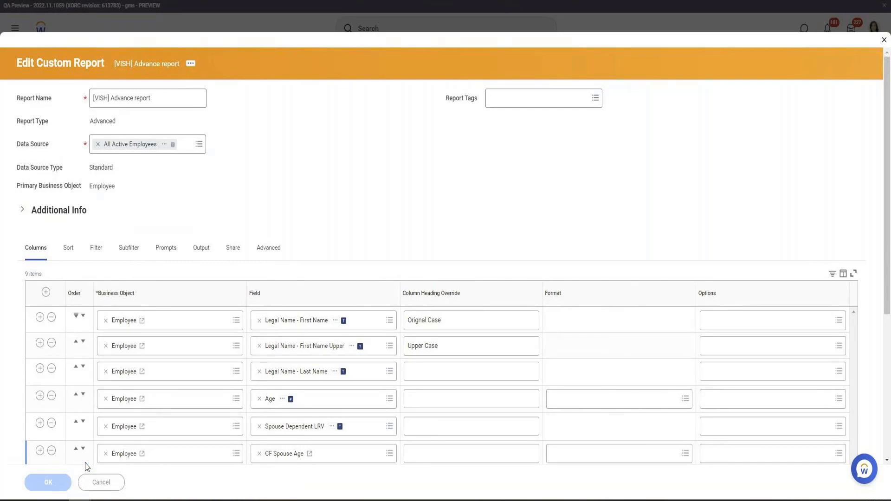
Step: Run the updated report and examine the CF Spouse Age value of the first employee
{"action": "left_click", "coordinate": [77, 482]}
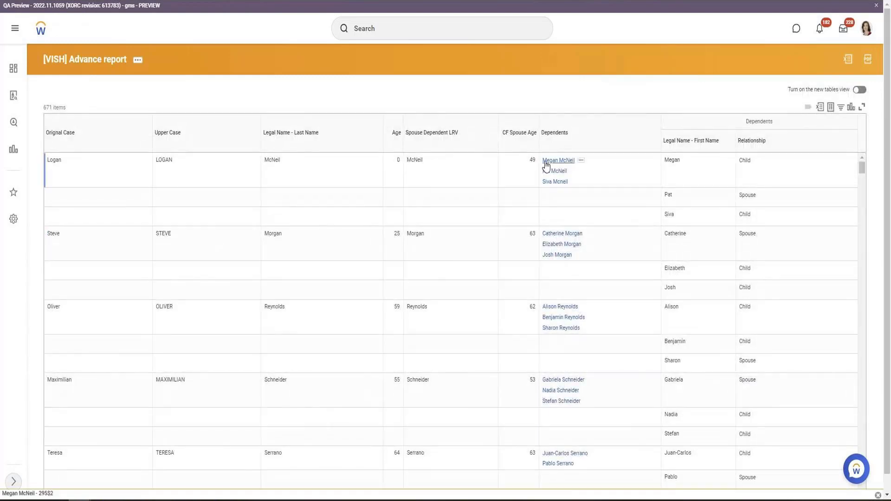
{"action": "left_click", "coordinate": [529, 160]}
{"action": "double_click", "coordinate": [533, 161]}
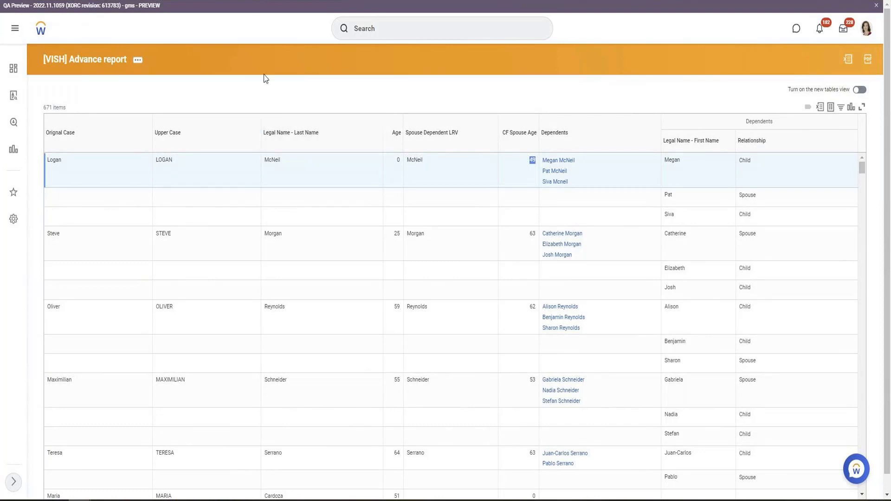
Step: Edit the report to add an Employee column with the field CF Spouse Information ESI below Dependents, and save it
{"action": "key", "text": "alt+Left"}
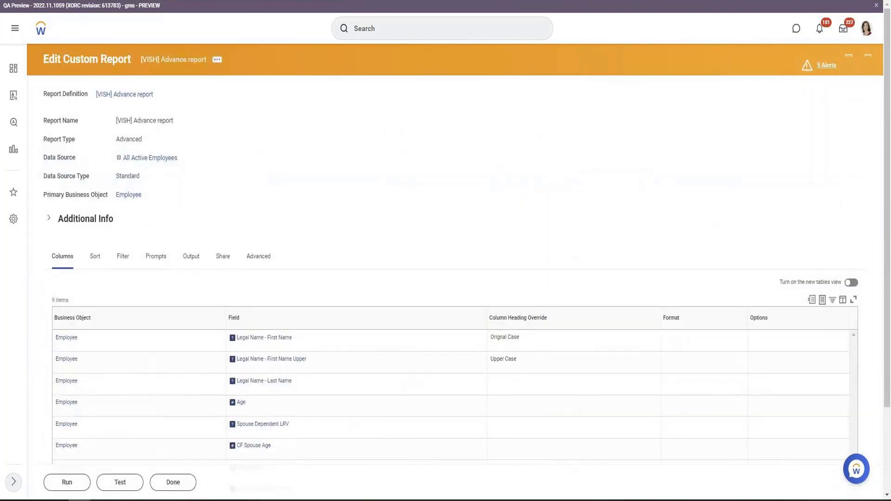
{"action": "key", "text": "alt+Left"}
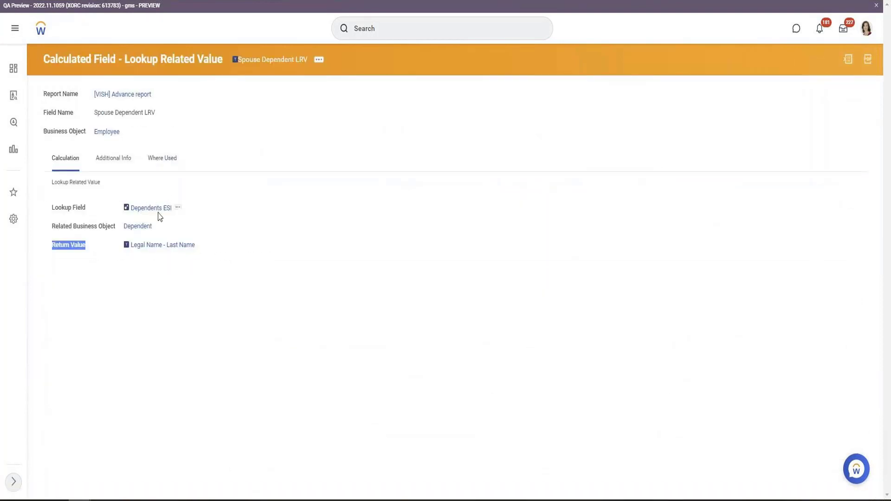
{"action": "key", "text": "alt+Left"}
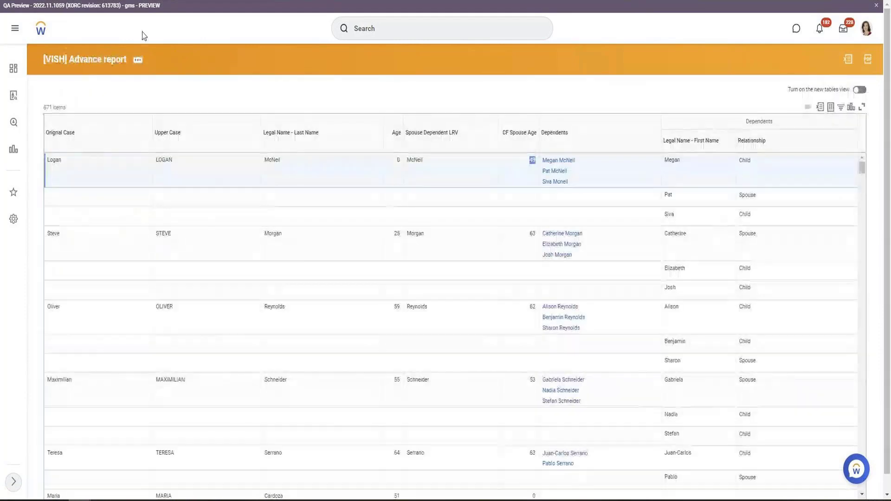
{"action": "left_click", "coordinate": [137, 61]}
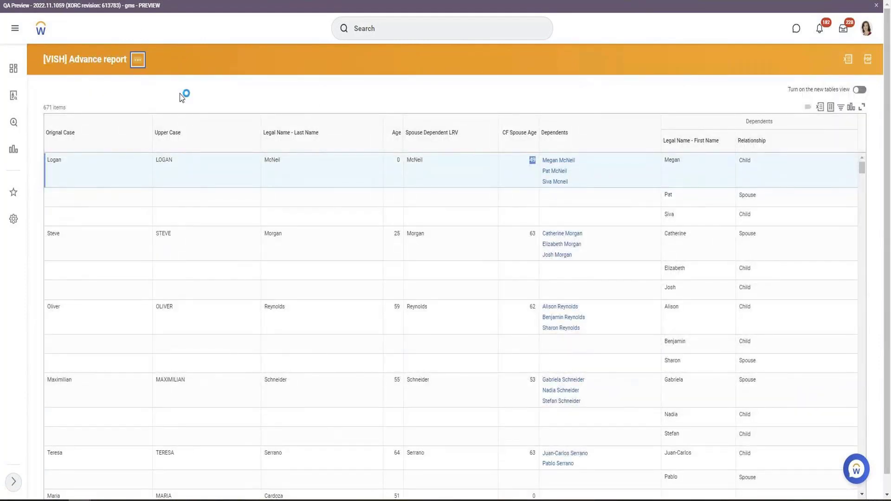
{"action": "left_click", "coordinate": [249, 61]}
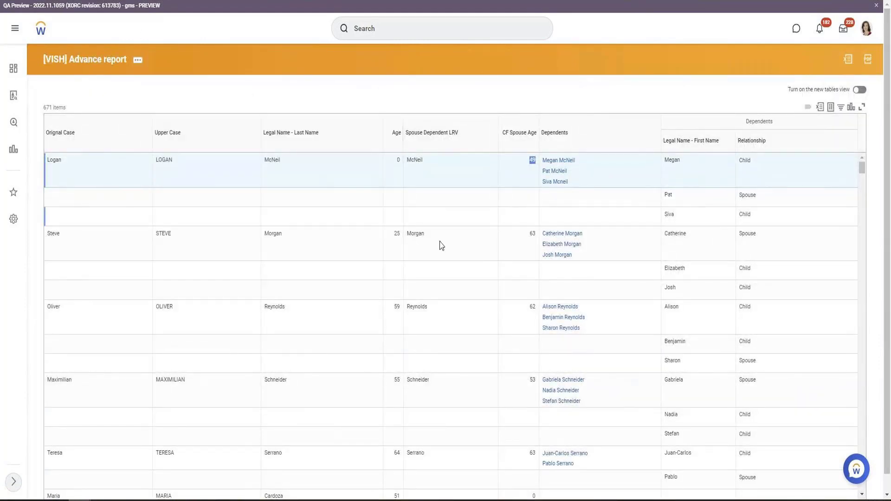
{"action": "left_click", "coordinate": [349, 178]}
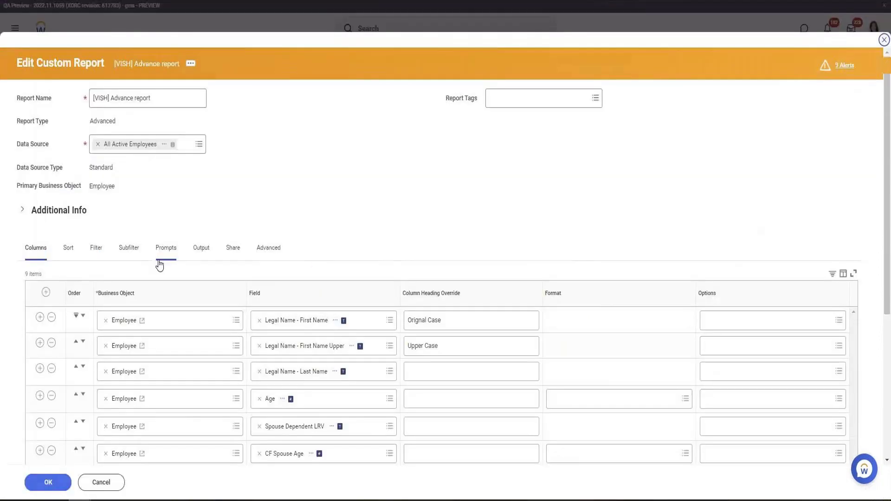
{"action": "scroll", "coordinate": [159, 265], "scroll_direction": "down", "scroll_amount": 5}
{"action": "left_click", "coordinate": [39, 264]}
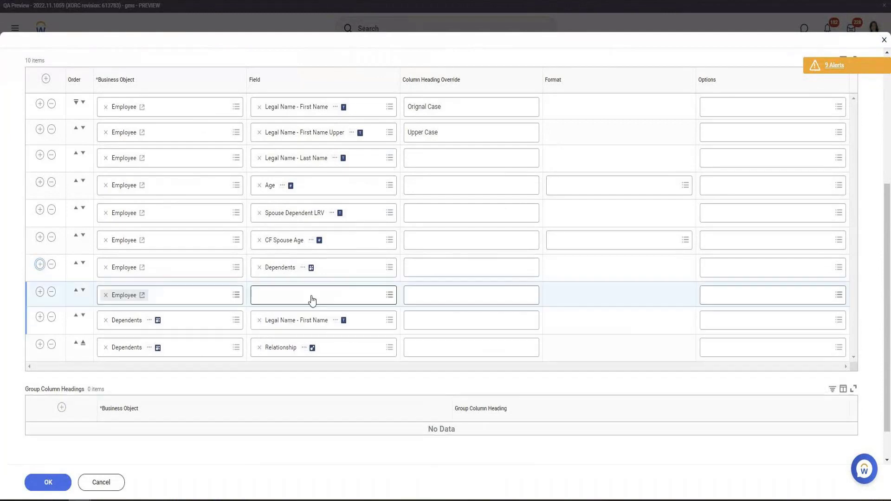
{"action": "left_click", "coordinate": [312, 300]}
{"action": "key", "text": "ctrl+v"}
{"action": "key", "text": "Return"}
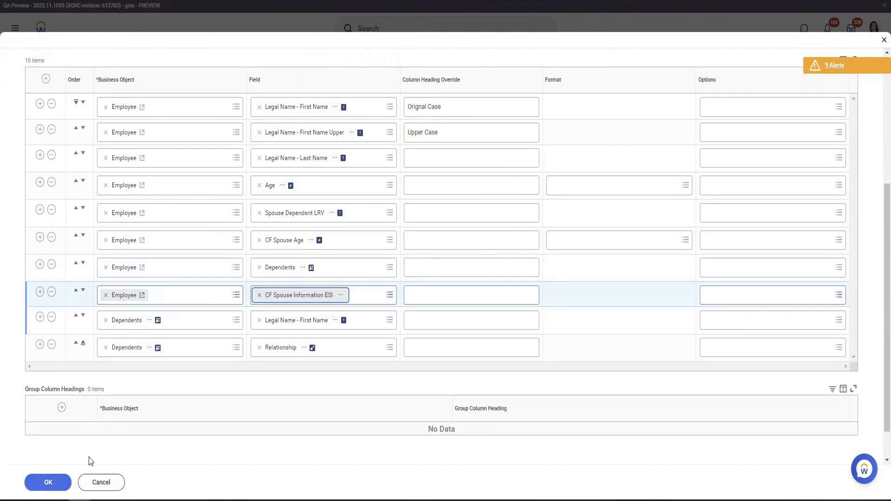
{"action": "left_click", "coordinate": [52, 483]}
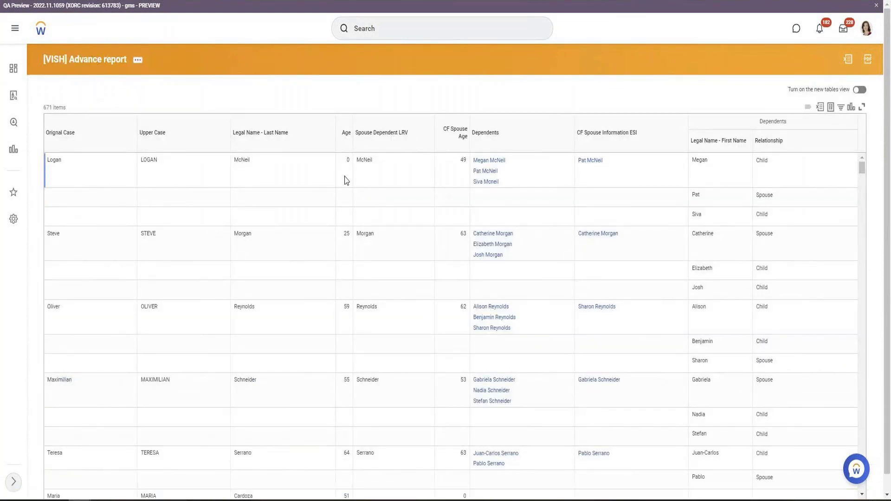
Step: Compare the first employee's Spouse Dependent LRV and CF Spouse Age values with the Dependents and CF Spouse Information ESI columns
{"action": "left_click_drag", "start_coordinate": [361, 160], "coordinate": [461, 167]}
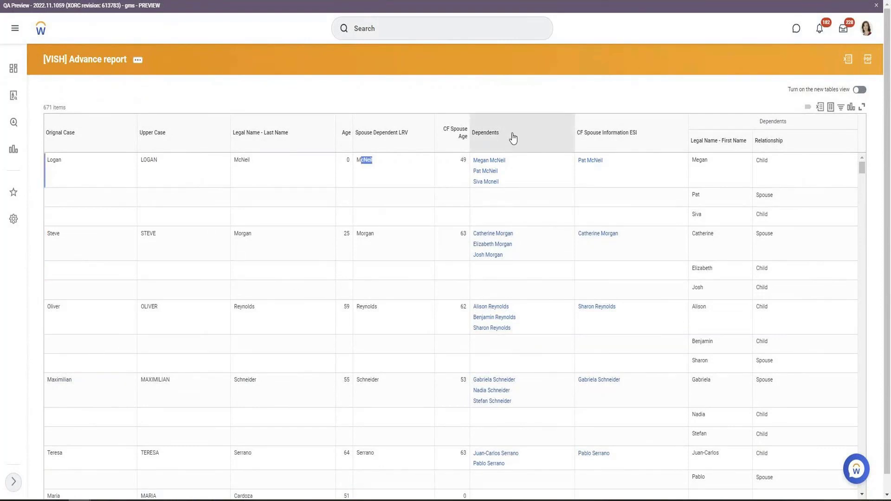
{"action": "left_click_drag", "start_coordinate": [511, 137], "coordinate": [470, 138]}
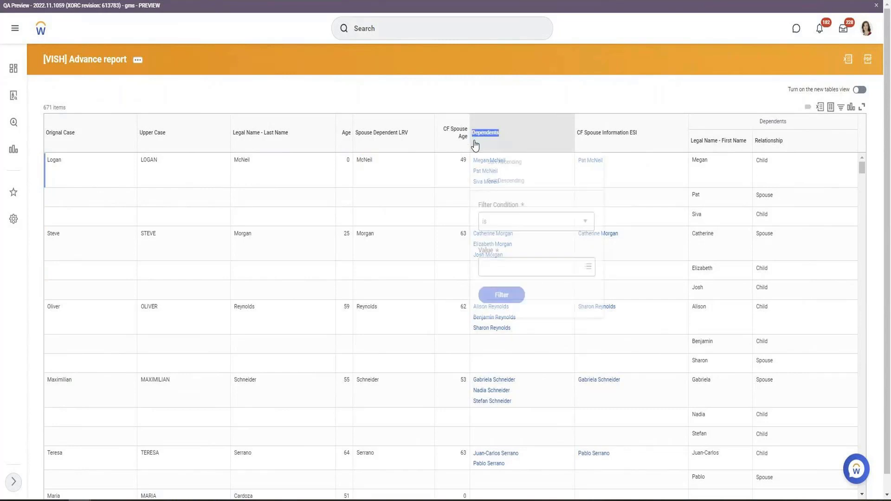
{"action": "left_click", "coordinate": [513, 103]}
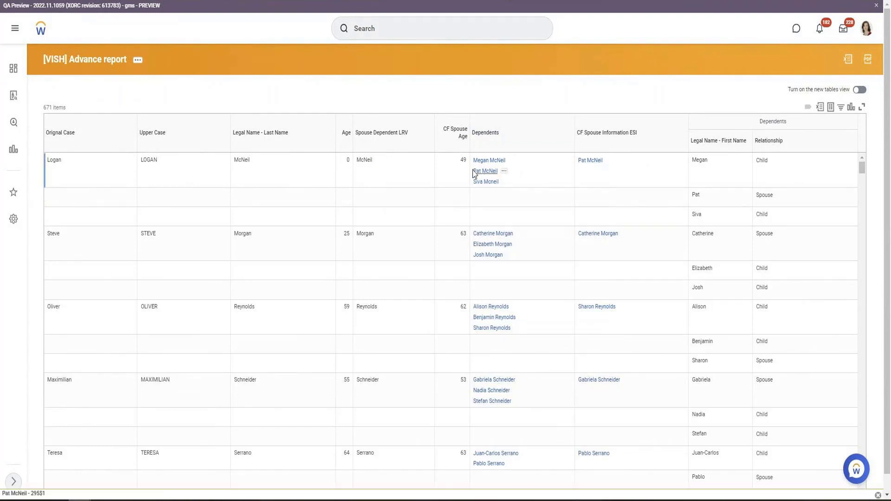
{"action": "left_click_drag", "start_coordinate": [356, 159], "coordinate": [462, 160]}
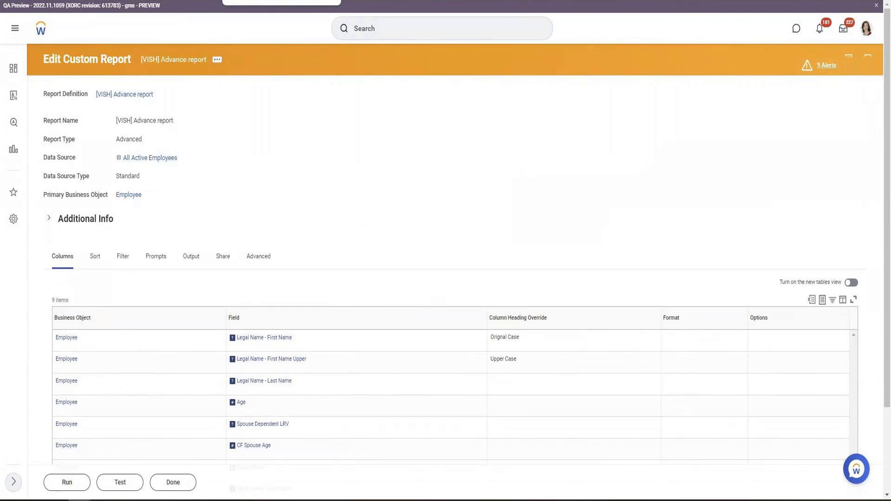
Step: Reopen the report for editing, add an Employee column below CF Spouse Information ESI, and start a new calculated field for it
{"action": "left_click", "coordinate": [219, 64]}
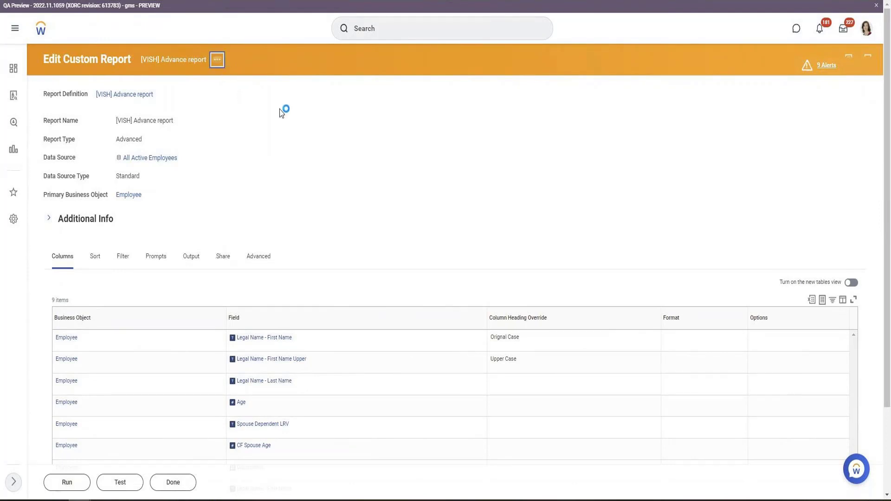
{"action": "left_click", "coordinate": [320, 102]}
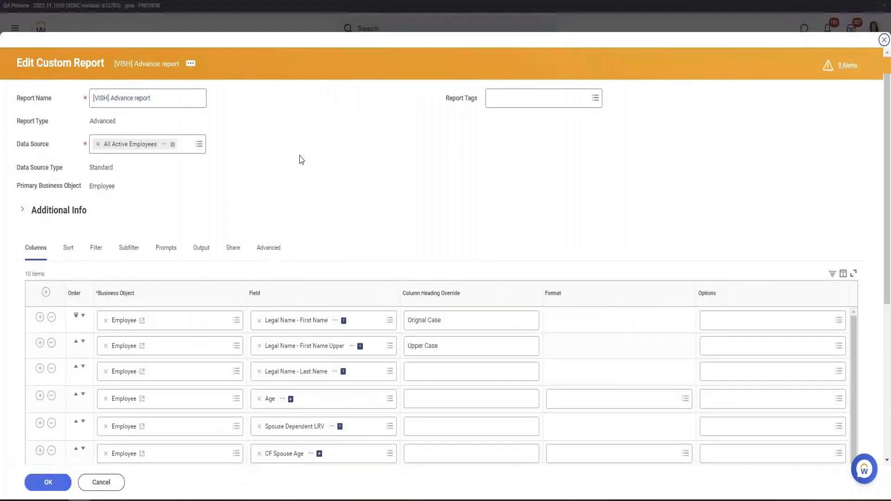
{"action": "scroll", "coordinate": [301, 159], "scroll_direction": "down", "scroll_amount": 3}
{"action": "scroll", "coordinate": [299, 159], "scroll_direction": "down", "scroll_amount": 1}
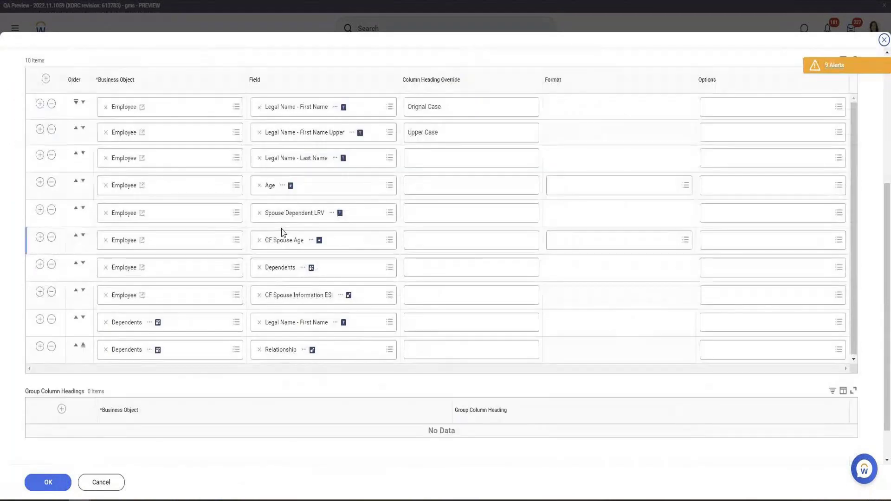
{"action": "left_click", "coordinate": [40, 291]}
{"action": "left_click", "coordinate": [308, 322]}
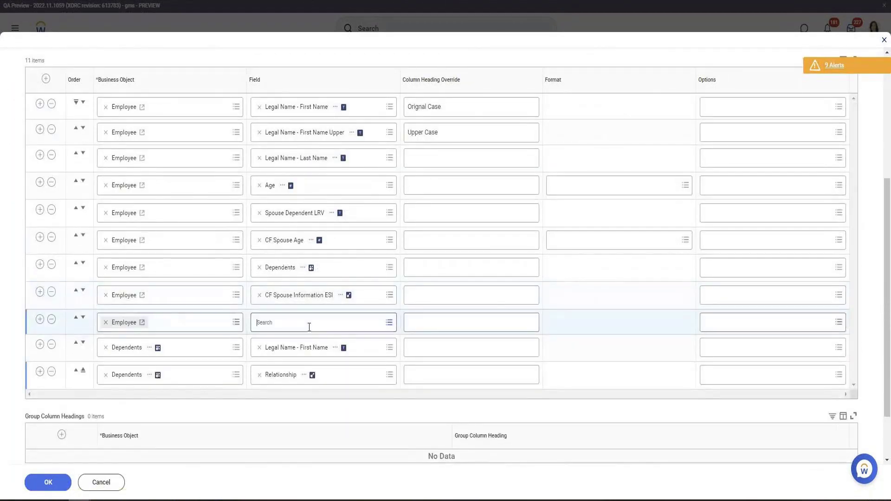
{"action": "left_click", "coordinate": [309, 265]}
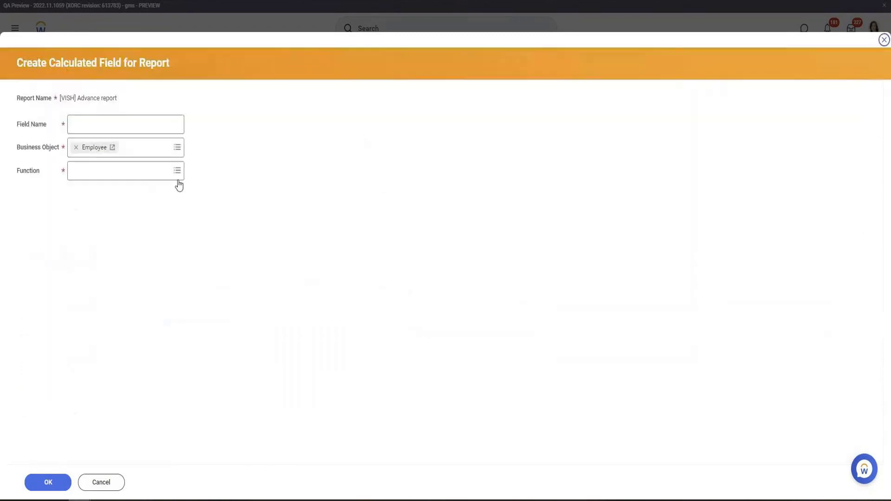
{"action": "left_click", "coordinate": [141, 124]}
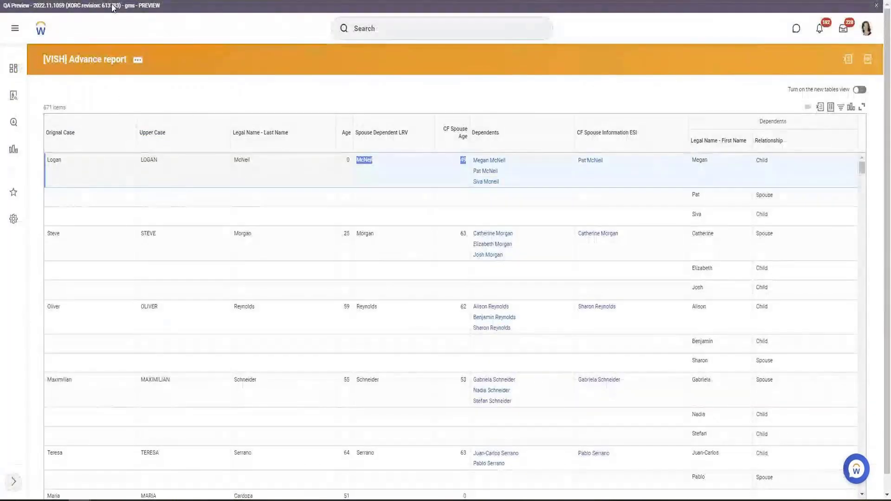
Step: Review the report definition's filter section and the comparison value in the Dependent Is Spouce condition
{"action": "left_click", "coordinate": [138, 59]}
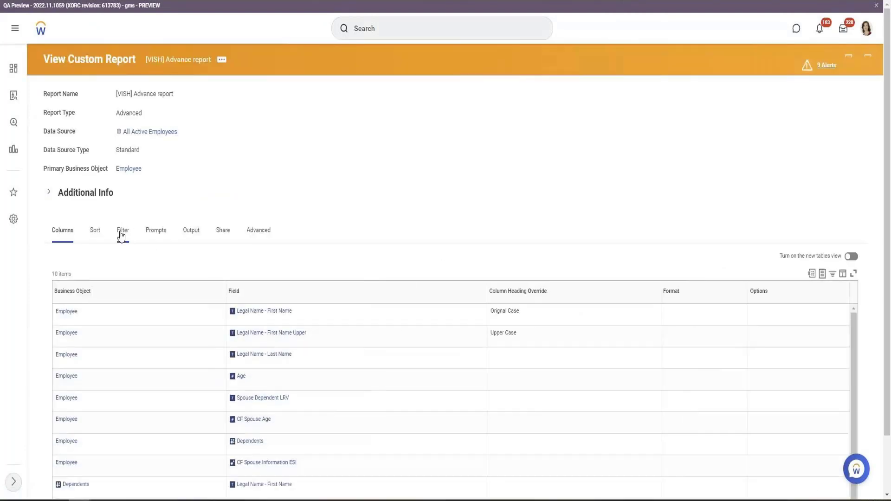
{"action": "left_click", "coordinate": [121, 232]}
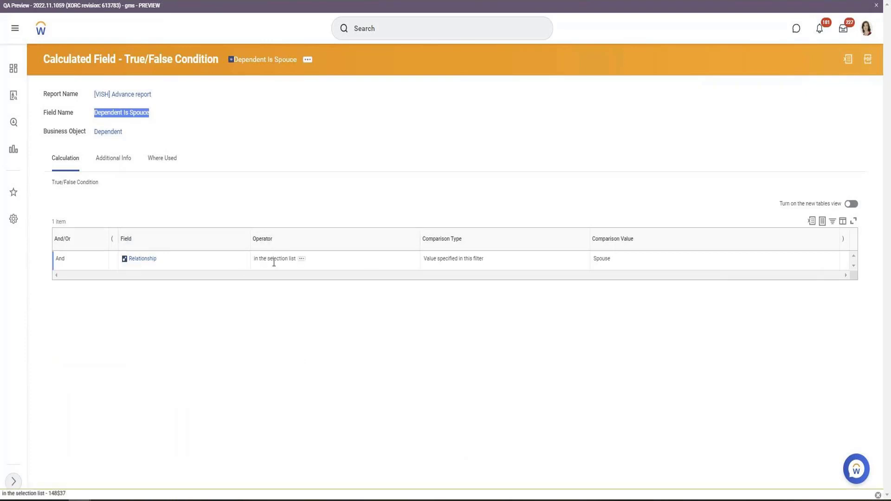
{"action": "double_click", "coordinate": [601, 259]}
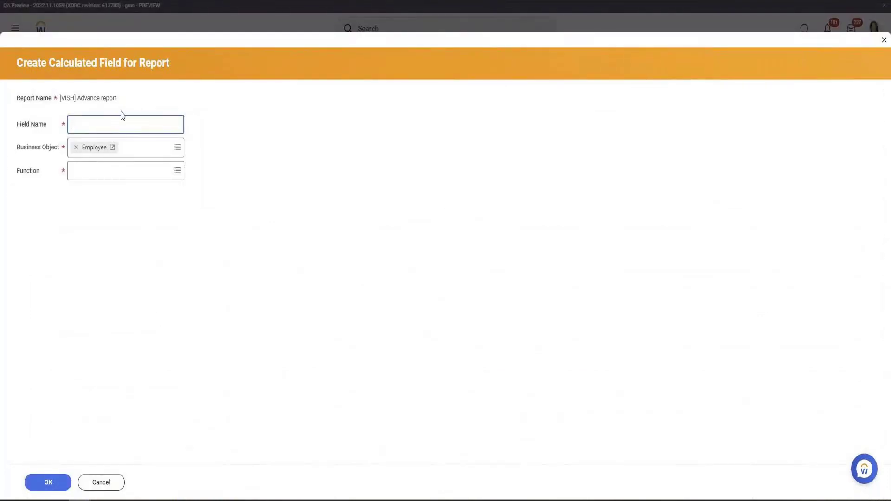
Step: Name the new Employee calculated field CF Depenents MEI and create it with the Extract Multi-Instance function
{"action": "type", "text": "CF Depenents MEI"}
{"action": "left_click", "coordinate": [143, 170]}
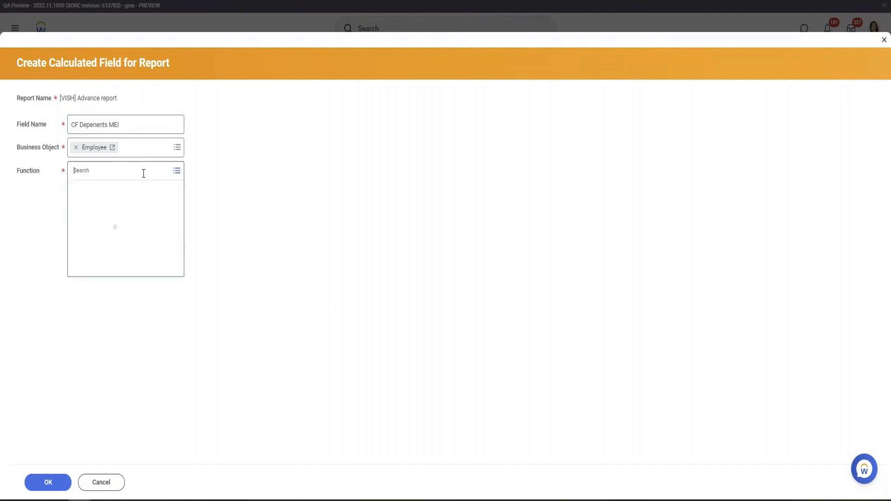
{"action": "scroll", "coordinate": [148, 263], "scroll_direction": "down", "scroll_amount": 3}
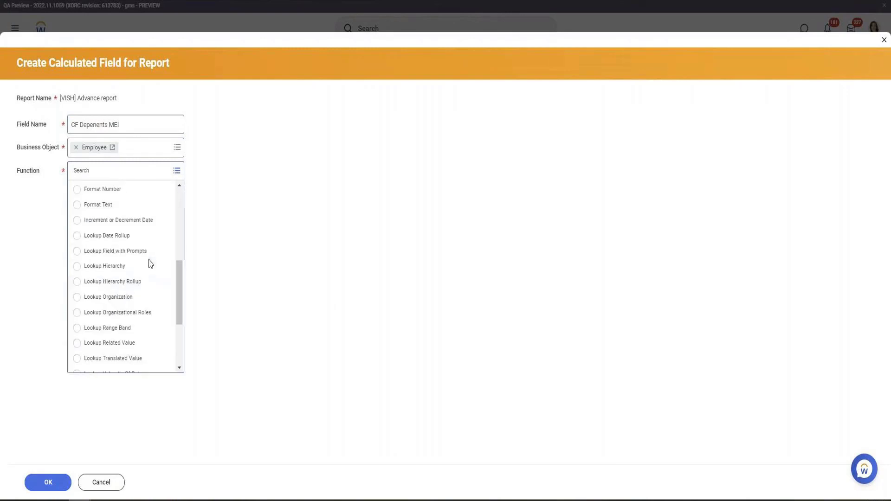
{"action": "scroll", "coordinate": [135, 249], "scroll_direction": "up", "scroll_amount": 3}
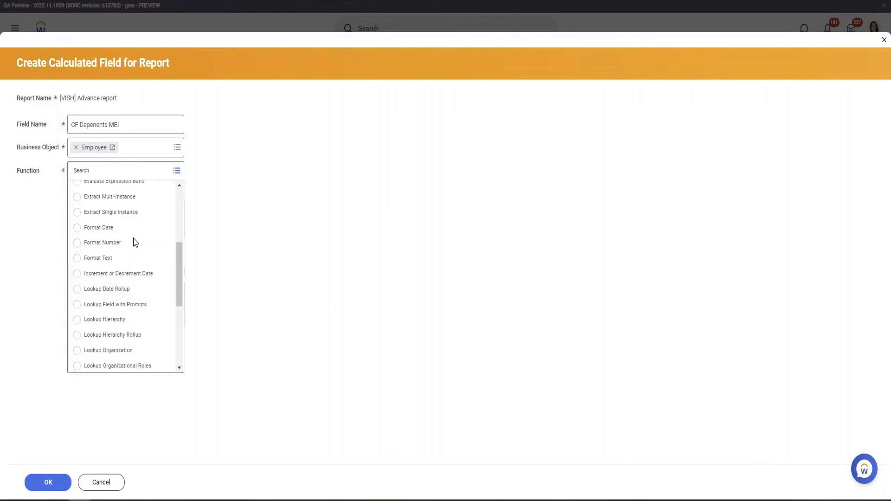
{"action": "left_click", "coordinate": [109, 201]}
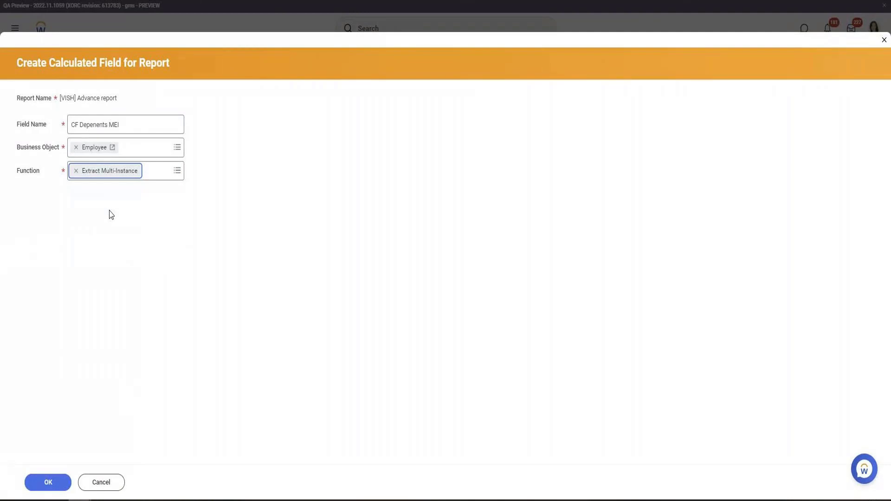
{"action": "left_click", "coordinate": [48, 482]}
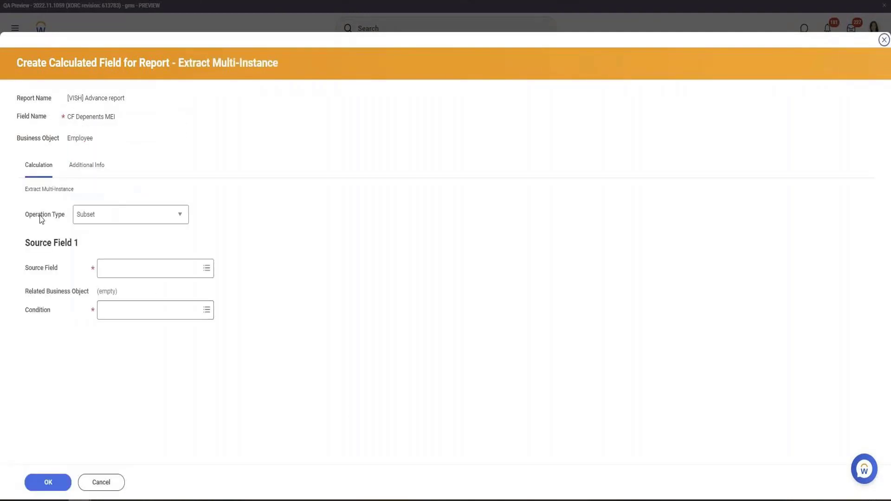
Step: Set the multi-instance field's source field to Dependents and its condition to Any is True
{"action": "left_click", "coordinate": [134, 272]}
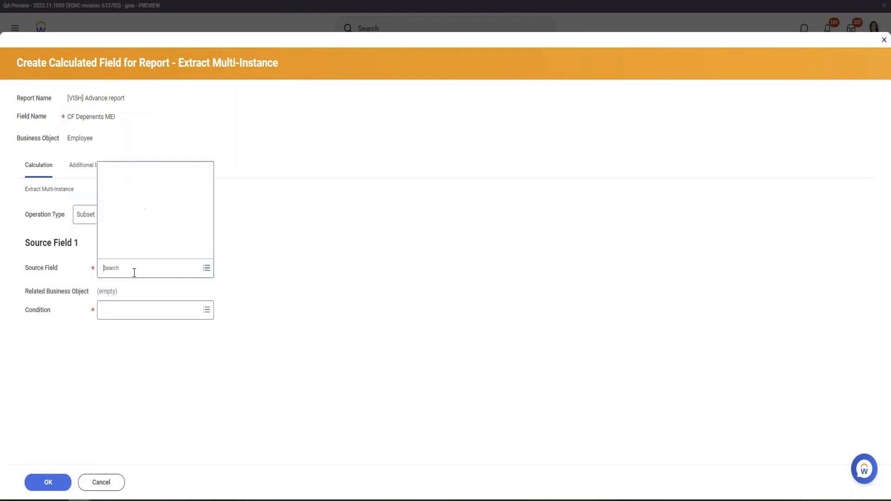
{"action": "type", "text": "Depen"}
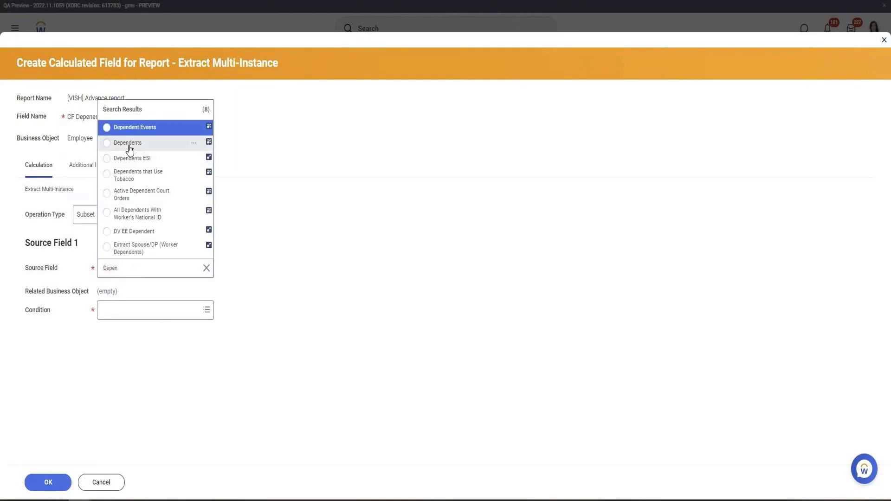
{"action": "left_click", "coordinate": [129, 144]}
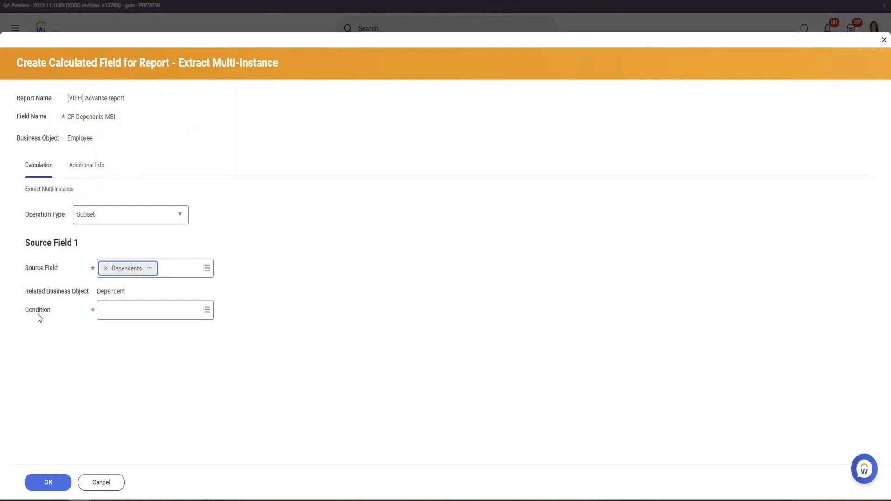
{"action": "left_click", "coordinate": [136, 318]}
{"action": "type", "text": "any is"}
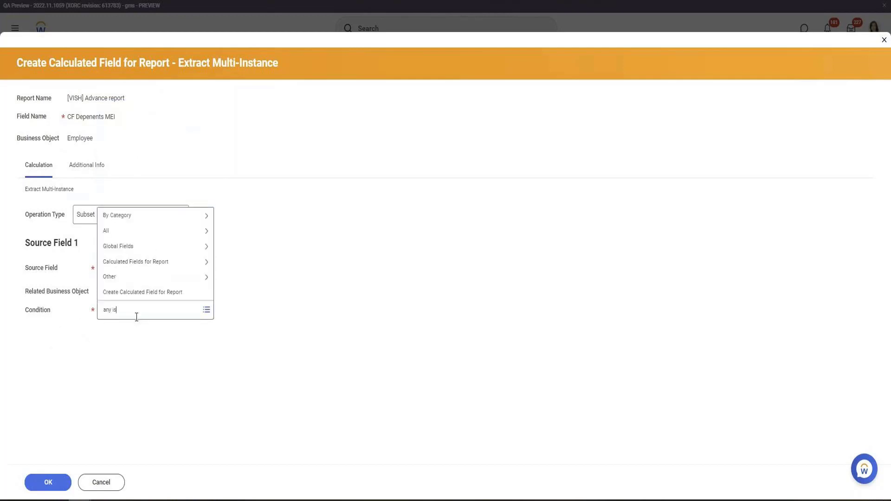
{"action": "key", "text": "Return"}
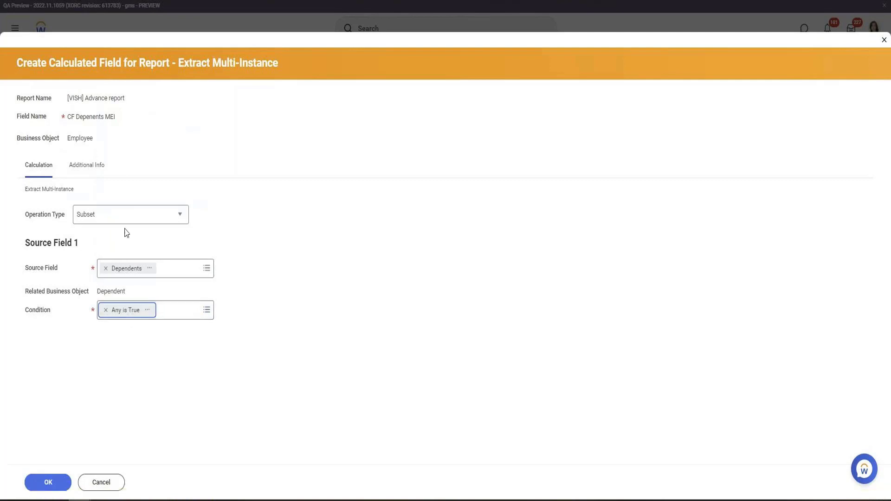
Step: Save the CF Depenents MEI field and the edited report, and run the report
{"action": "triple_click", "coordinate": [92, 114]}
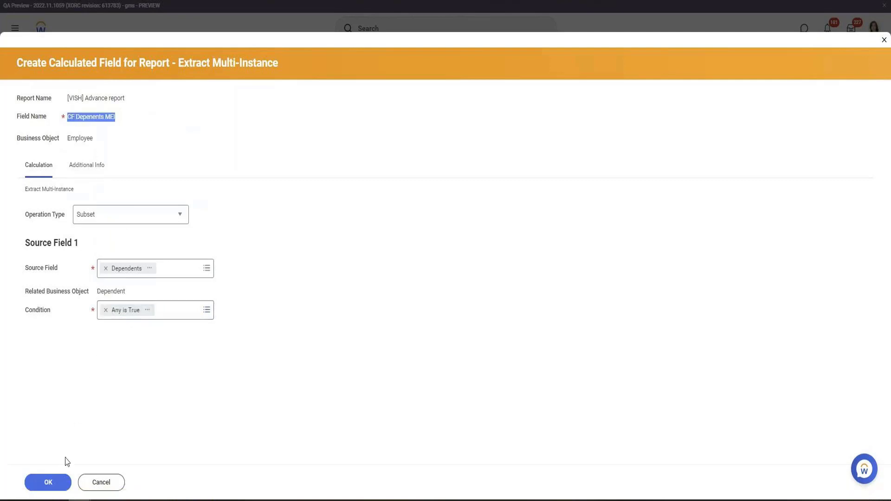
{"action": "left_click", "coordinate": [58, 486]}
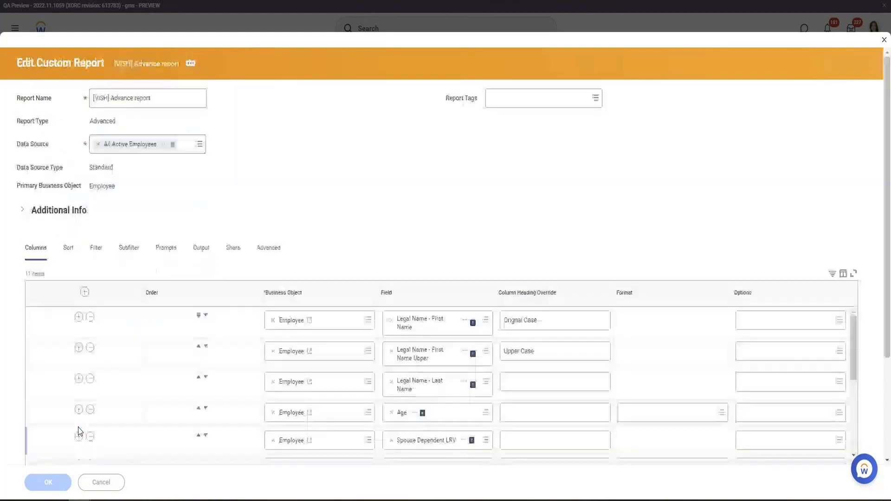
{"action": "left_click", "coordinate": [46, 488]}
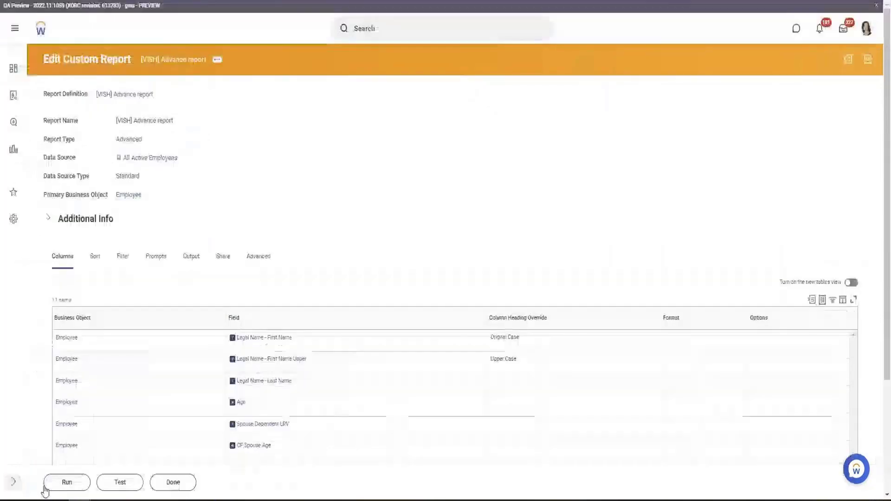
{"action": "left_click", "coordinate": [52, 485]}
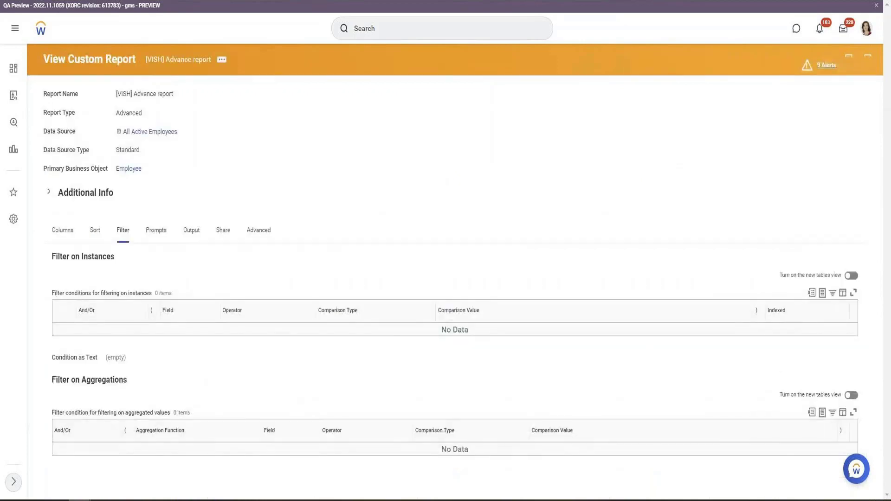
Step: Open the CF Depenents MEI field from the report's columns in a new browser tab and start editing it
{"action": "left_click", "coordinate": [59, 237]}
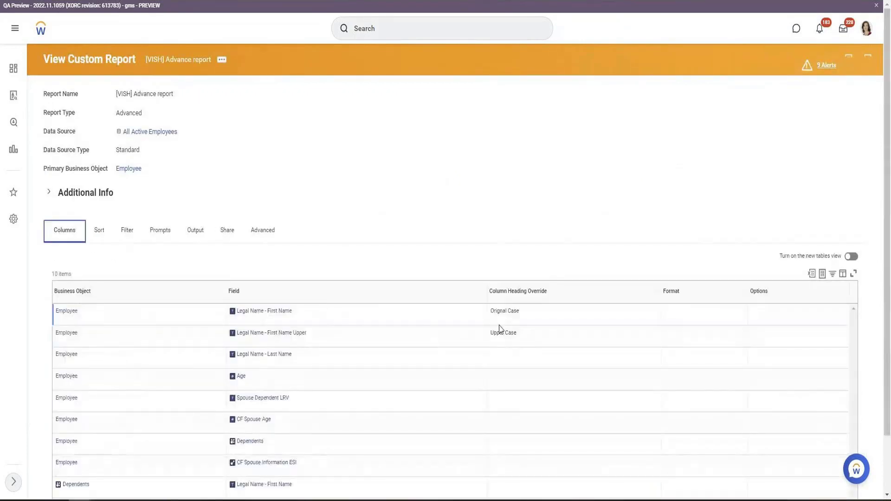
{"action": "scroll", "coordinate": [478, 334], "scroll_direction": "down", "scroll_amount": 2}
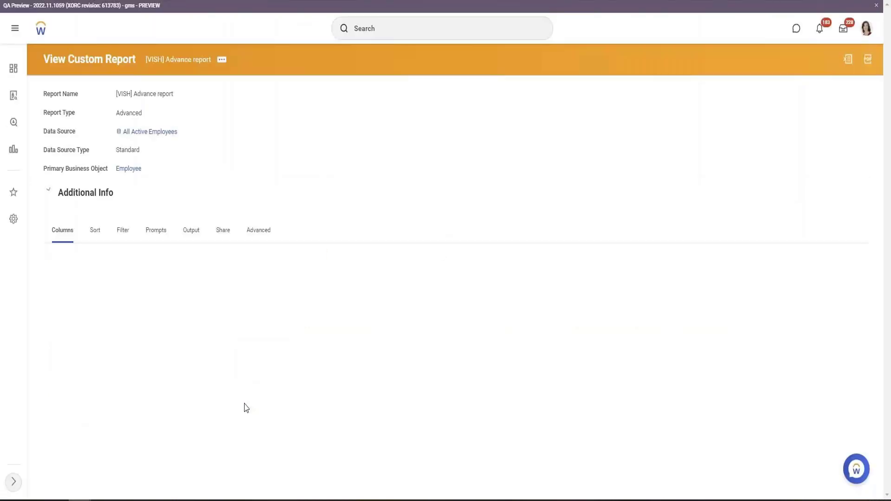
{"action": "scroll", "coordinate": [325, 334], "scroll_direction": "down", "scroll_amount": 2}
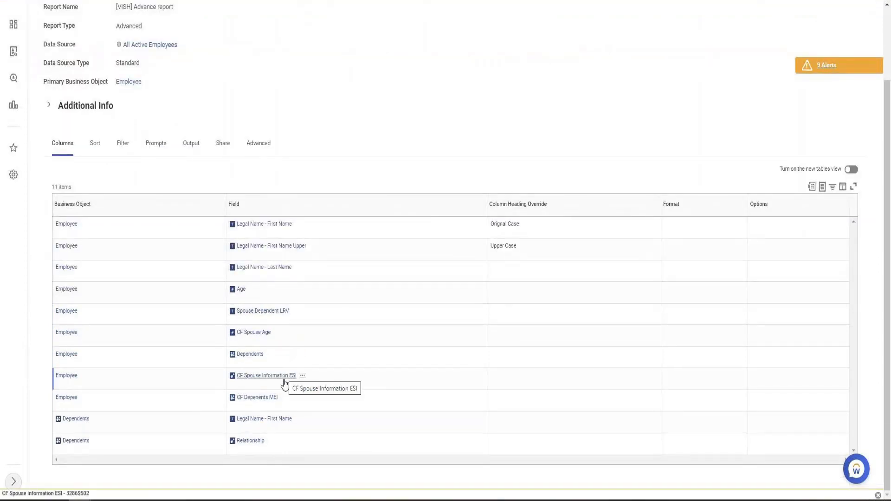
{"action": "left_click", "coordinate": [284, 397]}
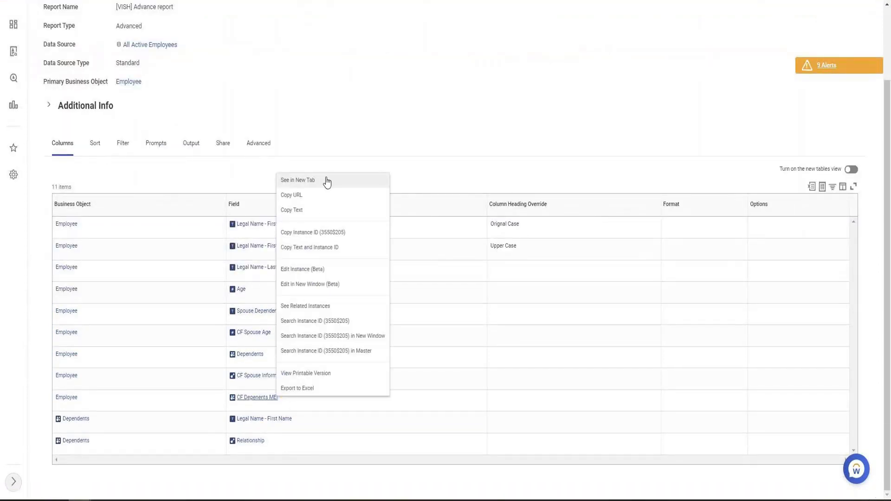
{"action": "left_click", "coordinate": [326, 179]}
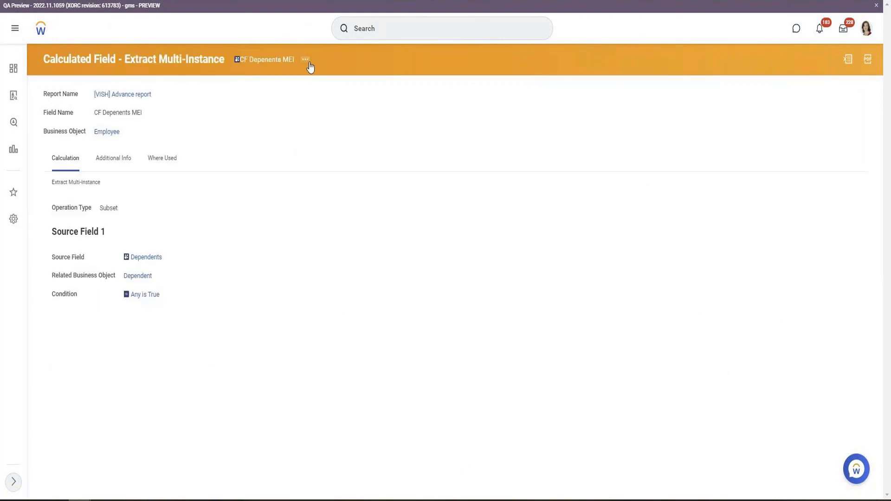
{"action": "left_click", "coordinate": [307, 61]}
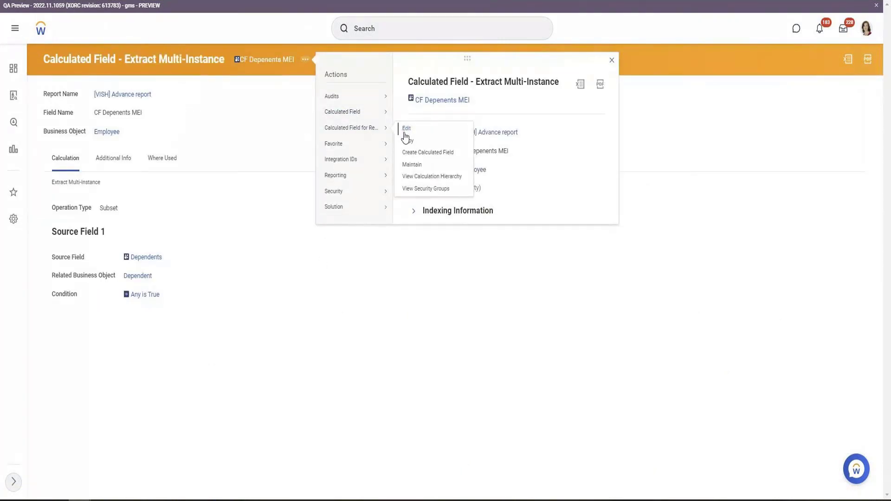
{"action": "left_click", "coordinate": [405, 137]}
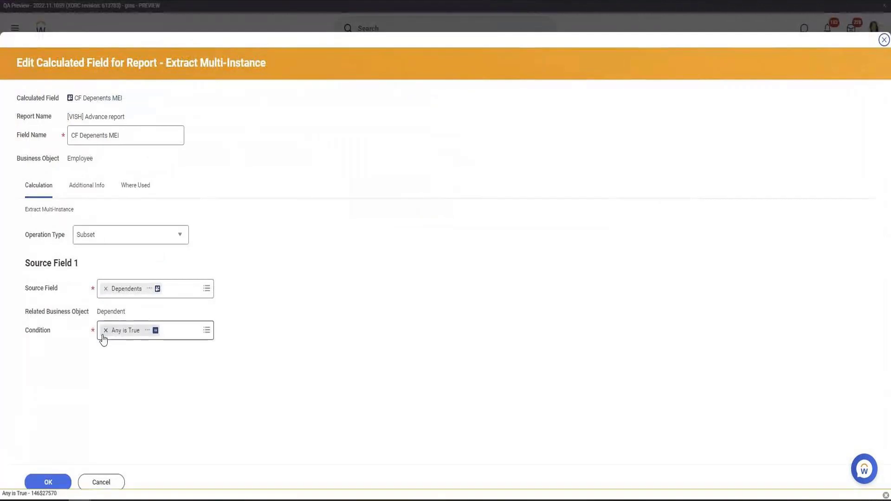
Step: Remove the Any is True condition from CF Depenents MEI and start a new calculated field for the condition
{"action": "left_click", "coordinate": [105, 330]}
{"action": "left_click", "coordinate": [141, 330]}
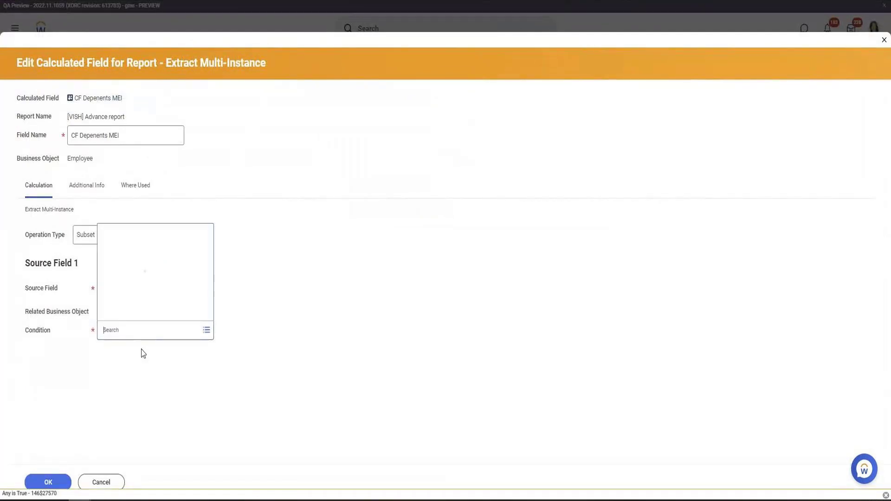
{"action": "left_click", "coordinate": [153, 312]}
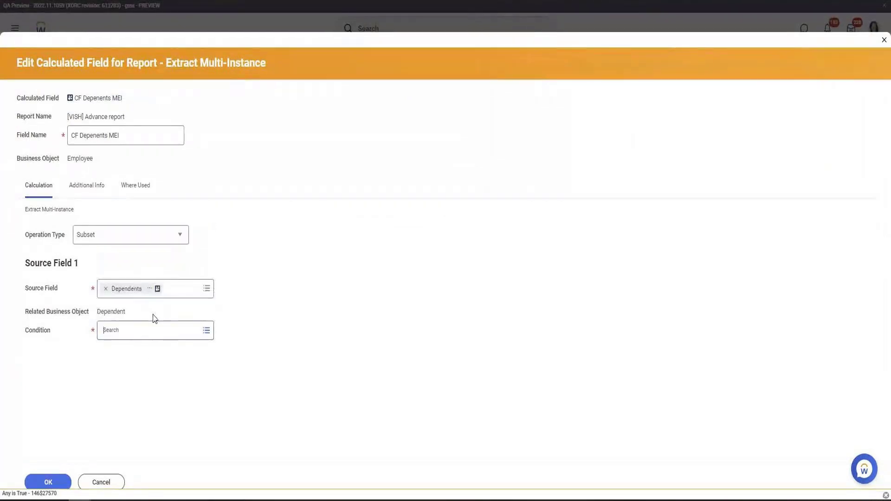
{"action": "left_click", "coordinate": [144, 119]}
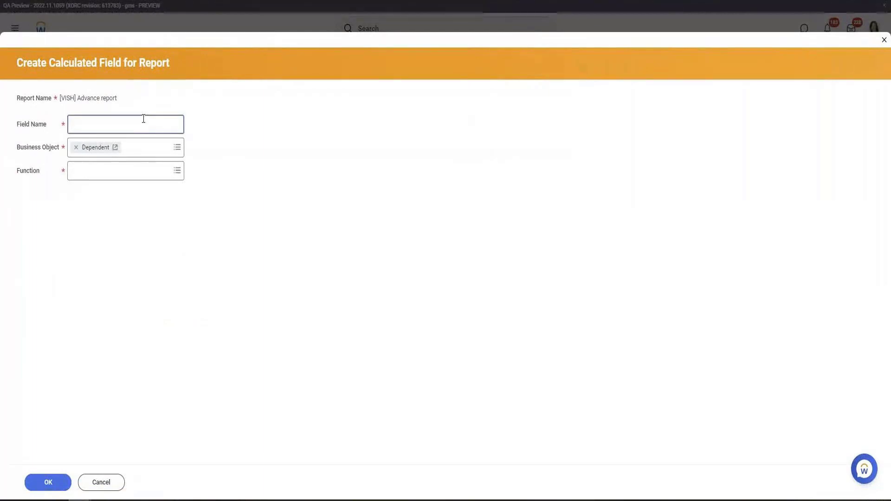
Step: Name the new Dependent calculated field CF Relationship is spouse and create it with the True/False Condition function
{"action": "type", "text": "CF Relationship is spous"}
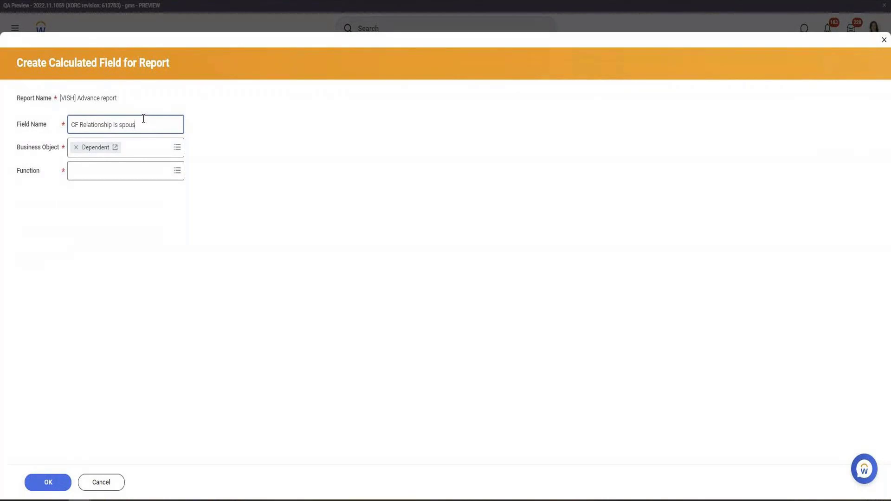
{"action": "type", "text": "e"}
{"action": "left_click", "coordinate": [135, 167]}
{"action": "type", "text": "tru"}
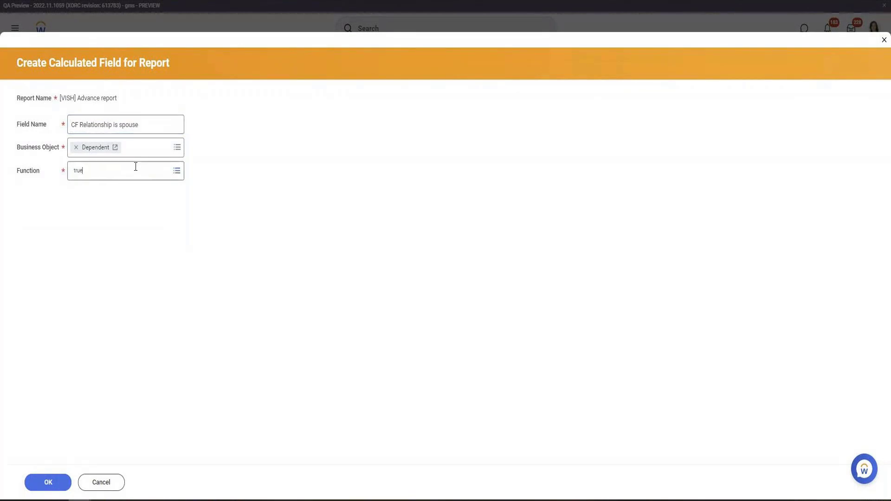
{"action": "type", "text": "e"}
{"action": "key", "text": "Return"}
{"action": "left_click", "coordinate": [48, 482]}
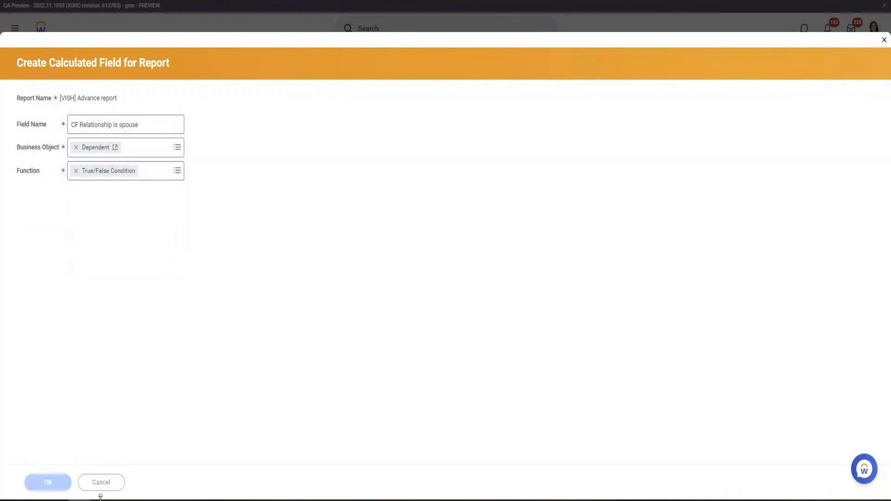
Step: Set the condition row's field to Relationship and its operator to in the selection list
{"action": "left_click", "coordinate": [352, 256]}
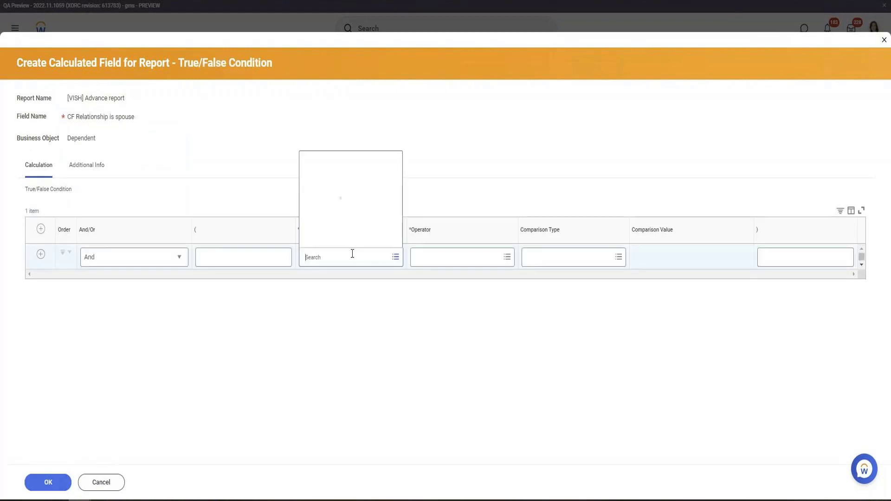
{"action": "type", "text": "Relation"}
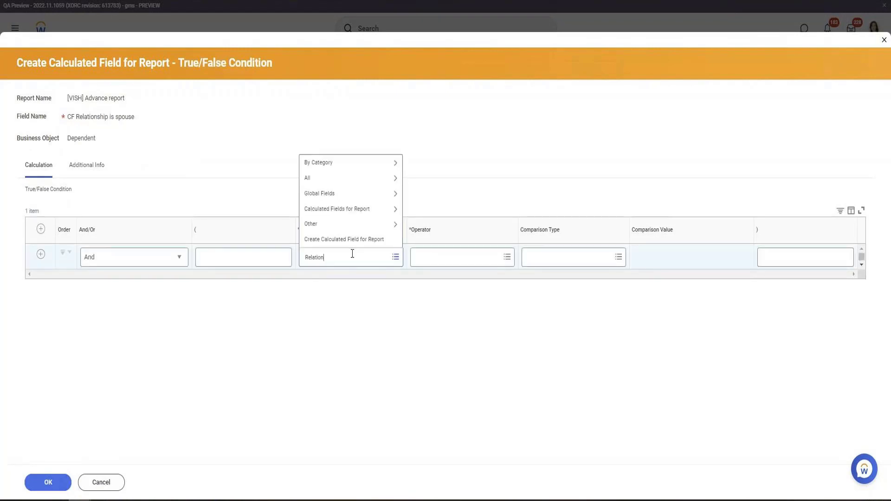
{"action": "key", "text": "Return"}
{"action": "key", "text": "Return"}
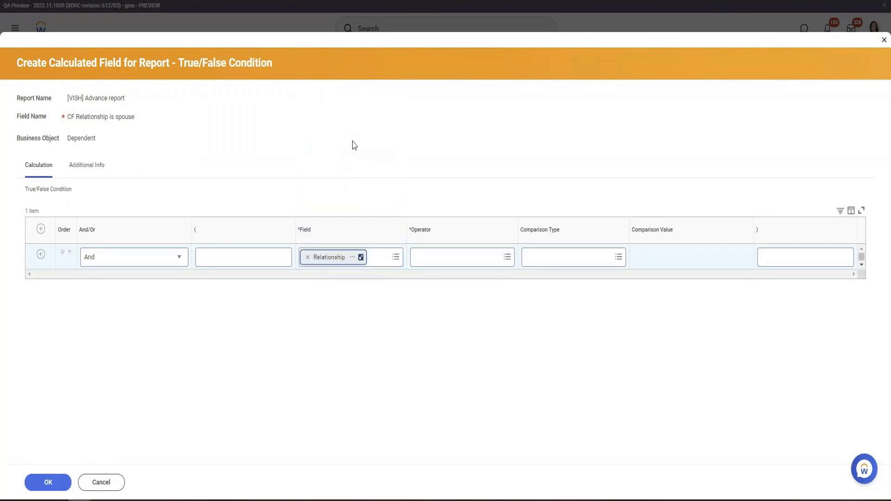
{"action": "left_click", "coordinate": [487, 264]}
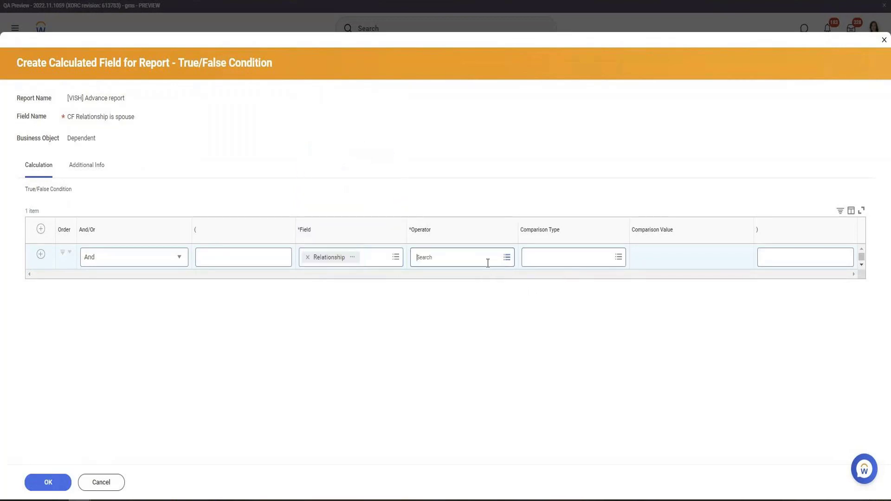
{"action": "left_click", "coordinate": [468, 223]}
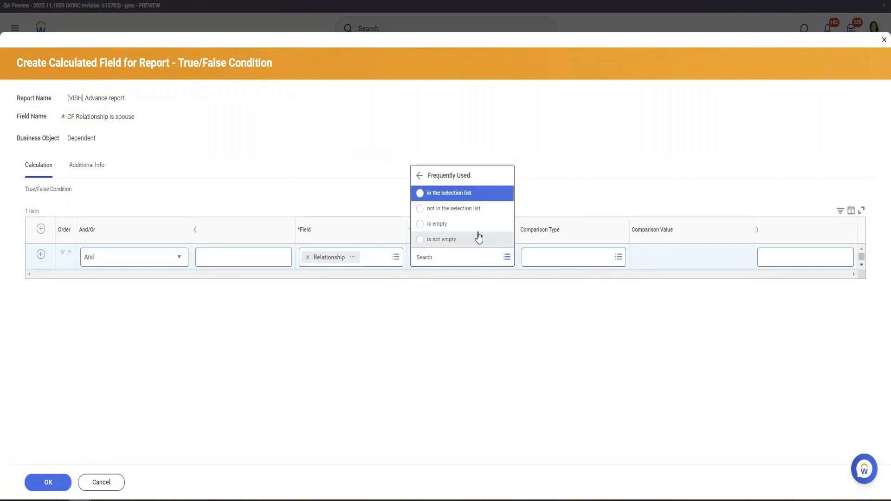
{"action": "left_click", "coordinate": [448, 195]}
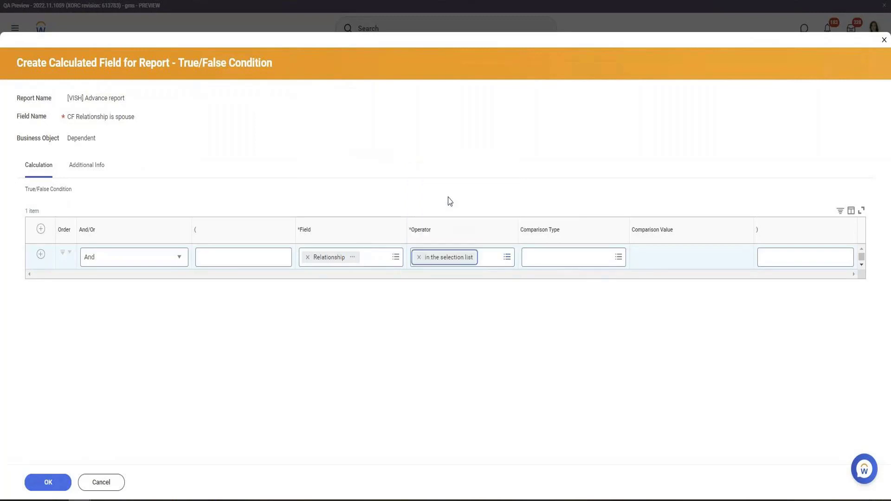
Step: Set the condition's comparison value to Child and save the CF Relationship is spouse field
{"action": "left_click", "coordinate": [682, 256]}
{"action": "type", "text": "CHld"}
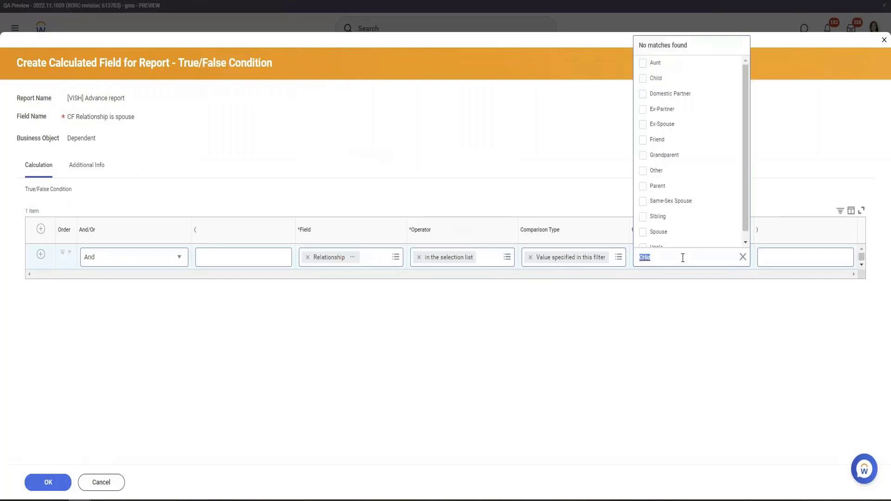
{"action": "key", "text": "Return"}
{"action": "left_click", "coordinate": [461, 382]}
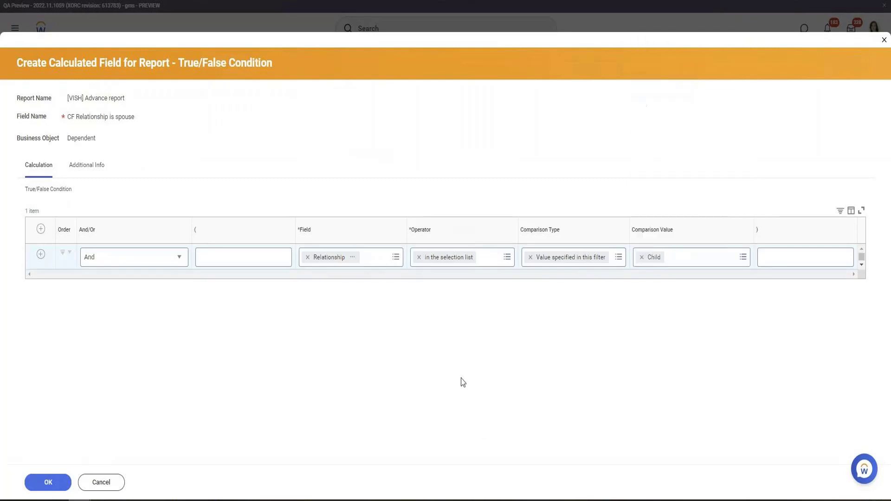
{"action": "left_click", "coordinate": [49, 485]}
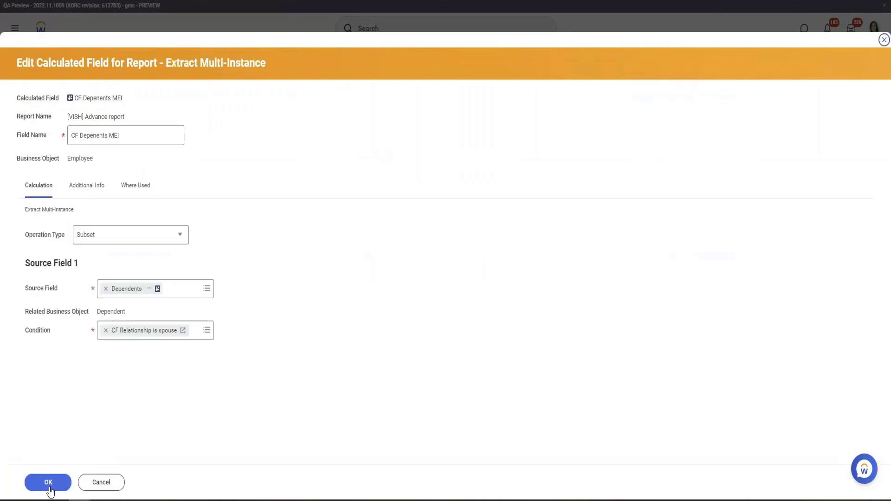
Step: Save CF Depenents MEI with its new condition and compare its column with Dependents in the refreshed report output
{"action": "left_click", "coordinate": [49, 483]}
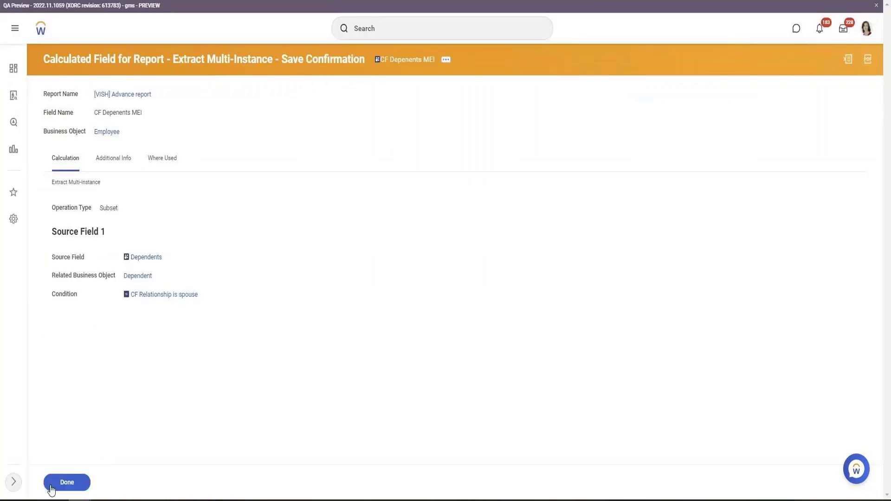
{"action": "left_click", "coordinate": [49, 486]}
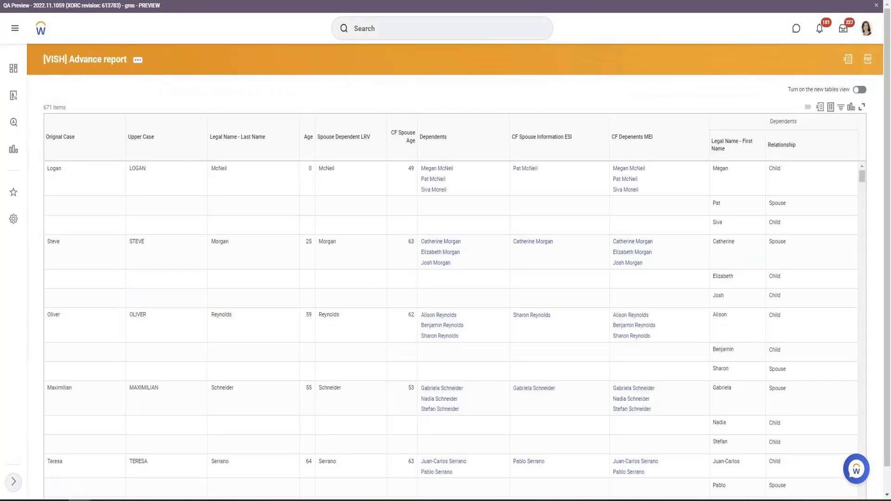
{"action": "left_click", "coordinate": [816, 226]}
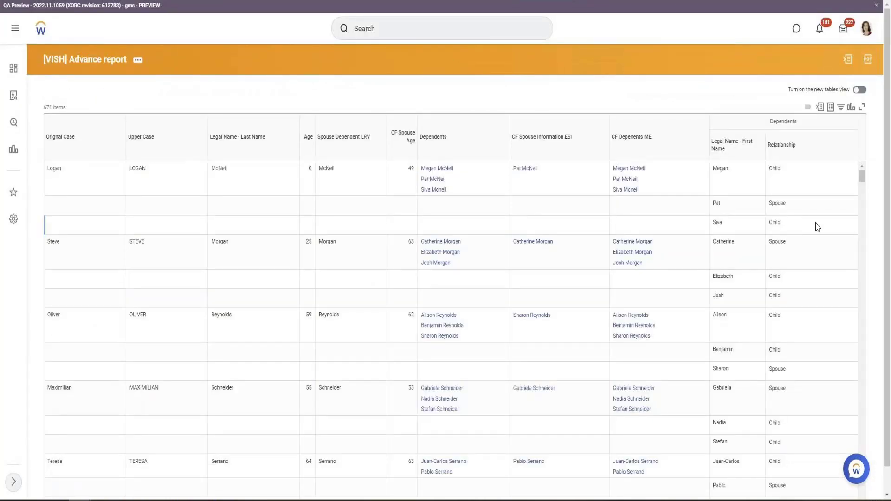
{"action": "left_click", "coordinate": [636, 190]}
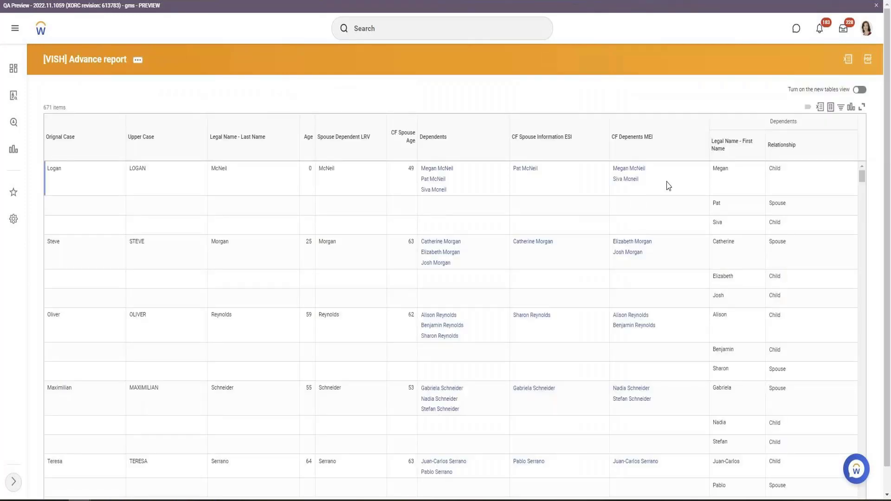
{"action": "mouse_move", "coordinate": [452, 177]}
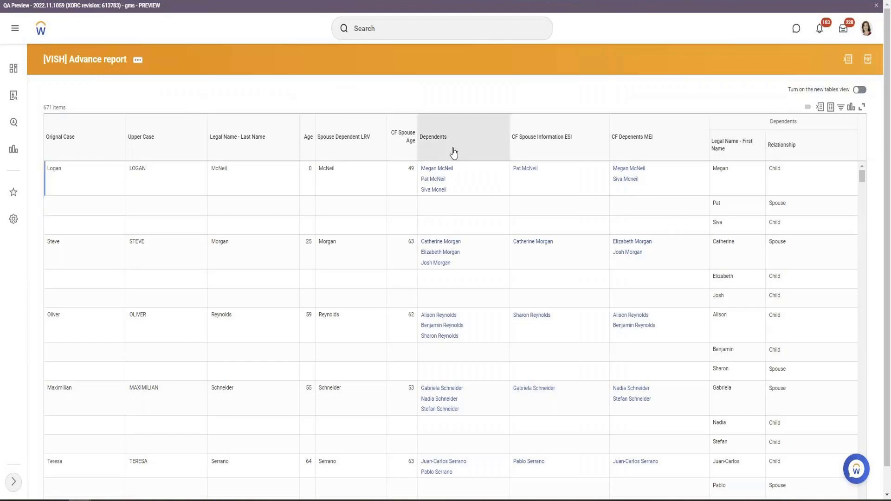
{"action": "mouse_move", "coordinate": [646, 182]}
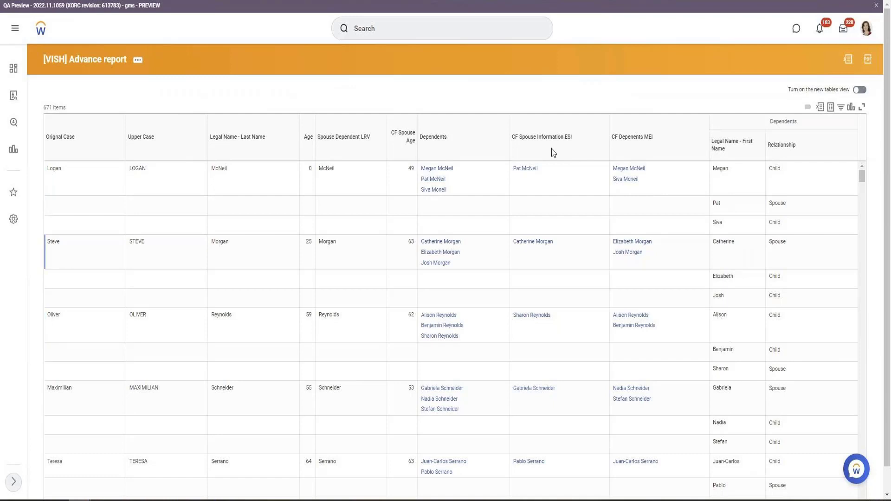
Step: Edit the report definition to add an Employee column row below CF Depenents MEI and start a new calculated field in it
{"action": "key", "text": "alt+Left"}
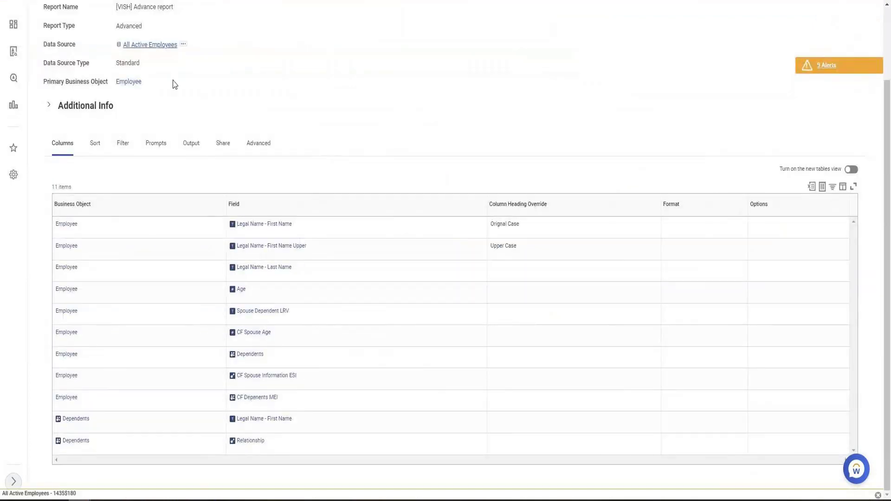
{"action": "left_click", "coordinate": [220, 61]}
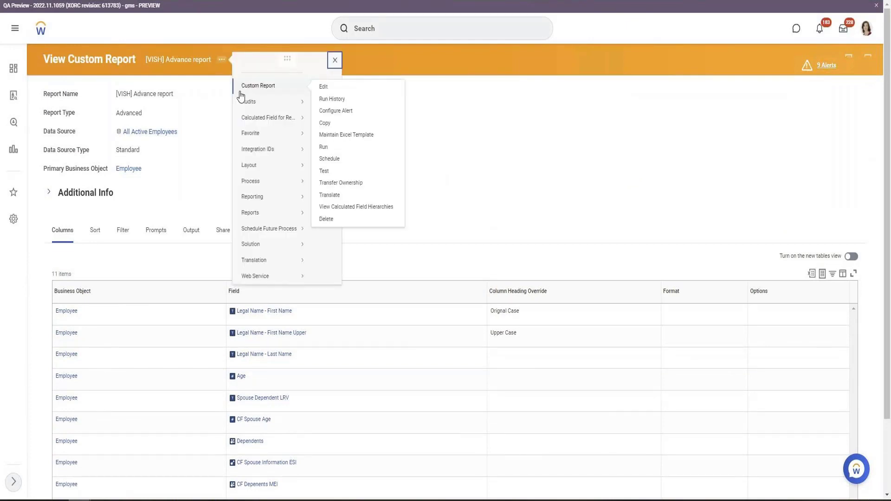
{"action": "left_click", "coordinate": [326, 148]}
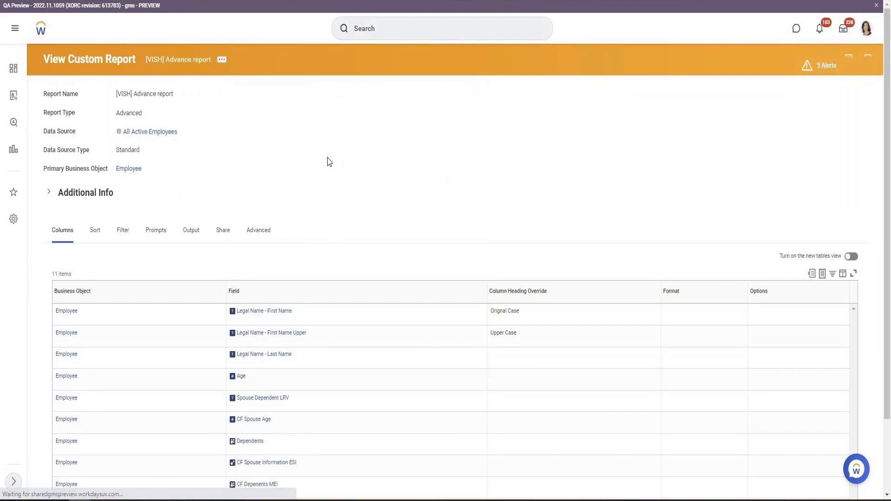
{"action": "scroll", "coordinate": [141, 281], "scroll_direction": "down", "scroll_amount": 5}
{"action": "scroll", "coordinate": [141, 282], "scroll_direction": "down", "scroll_amount": 1}
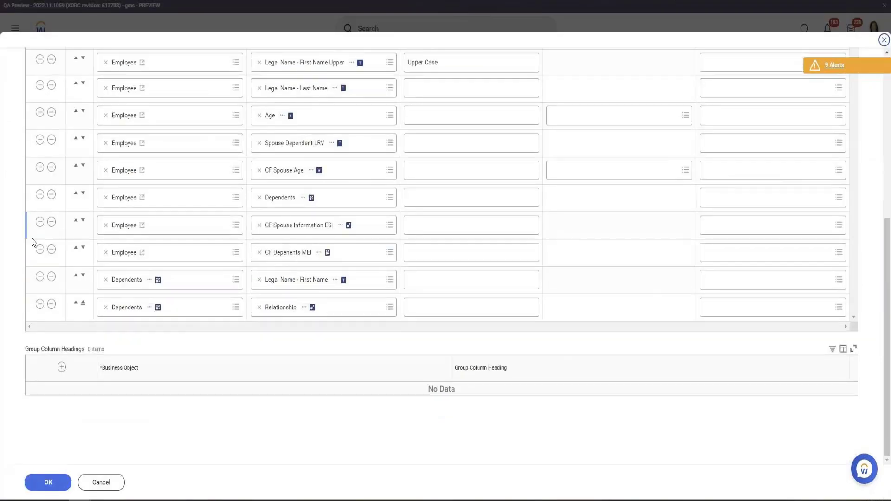
{"action": "left_click", "coordinate": [40, 252]}
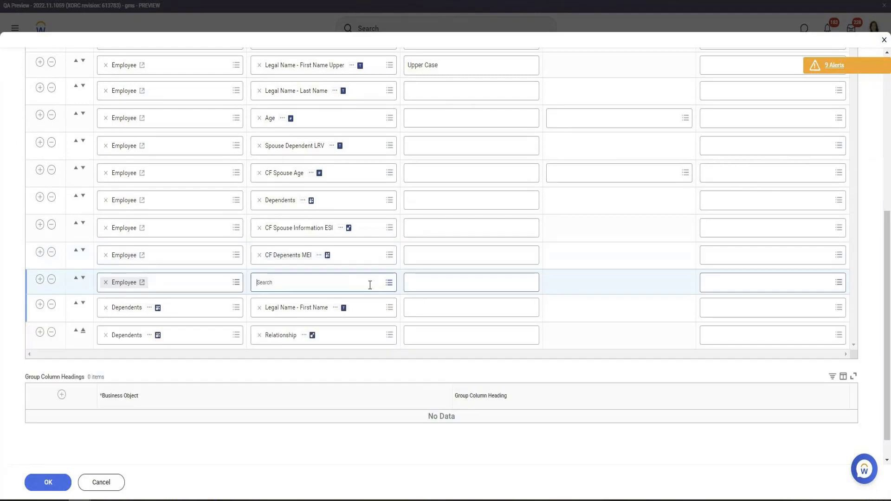
{"action": "left_click", "coordinate": [368, 284]}
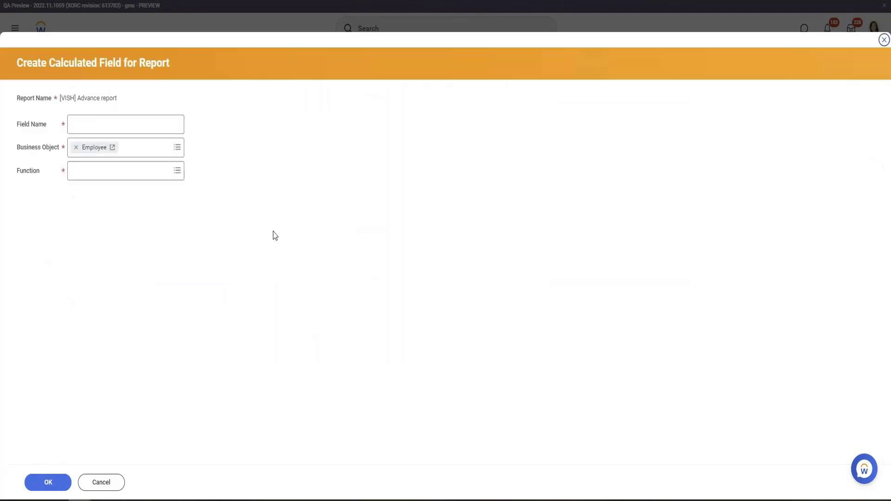
Step: Look through the functions available for the new Employee calculated field
{"action": "left_click", "coordinate": [142, 168]}
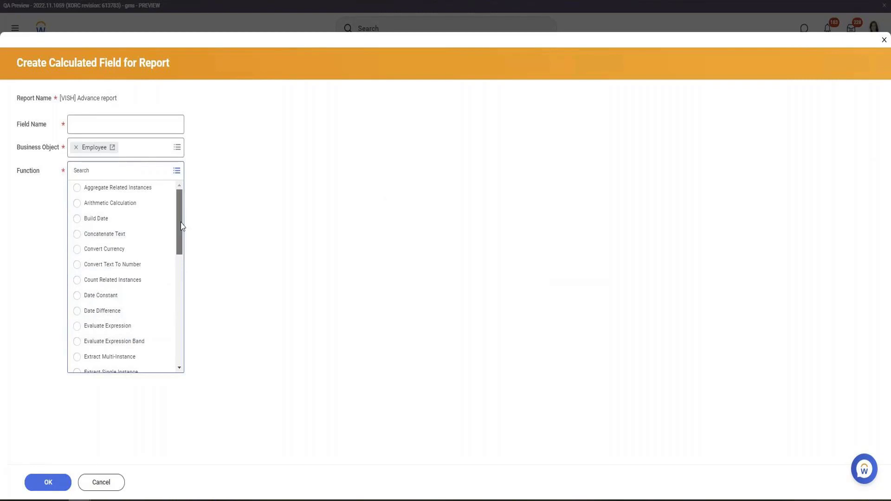
{"action": "left_click_drag", "start_coordinate": [180, 225], "coordinate": [181, 264]}
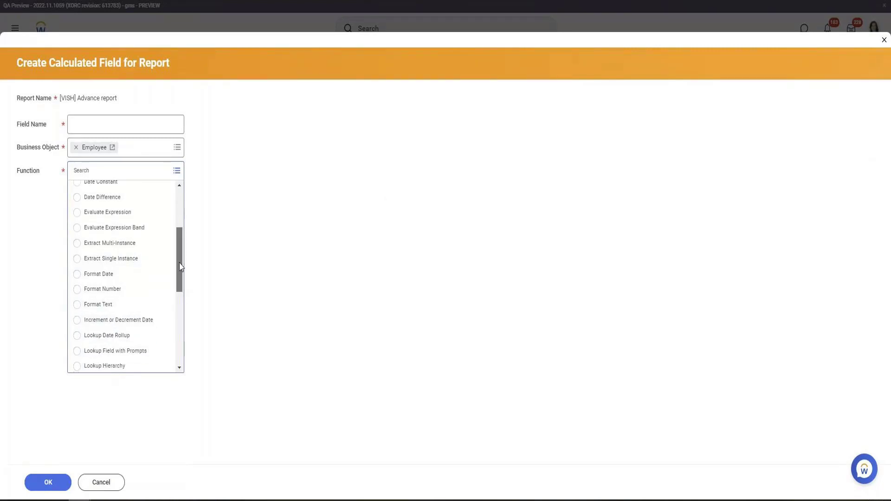
{"action": "left_click_drag", "start_coordinate": [180, 265], "coordinate": [181, 312]}
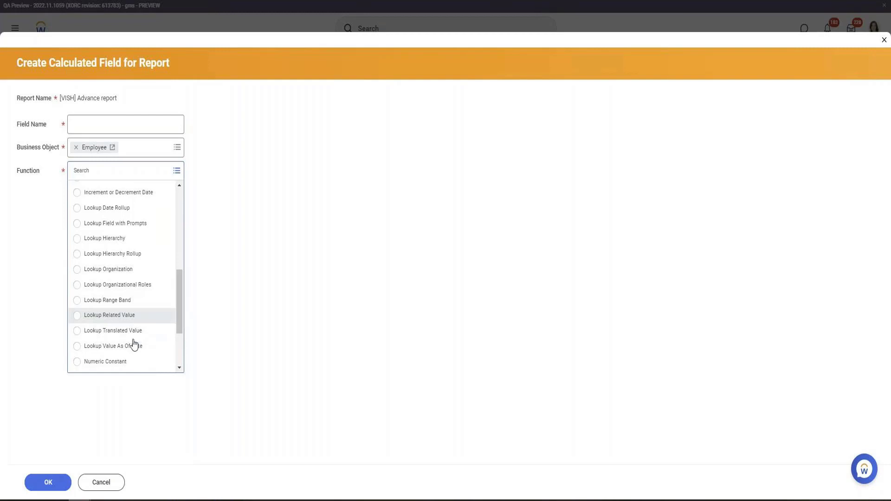
{"action": "left_click_drag", "start_coordinate": [181, 312], "coordinate": [173, 358]}
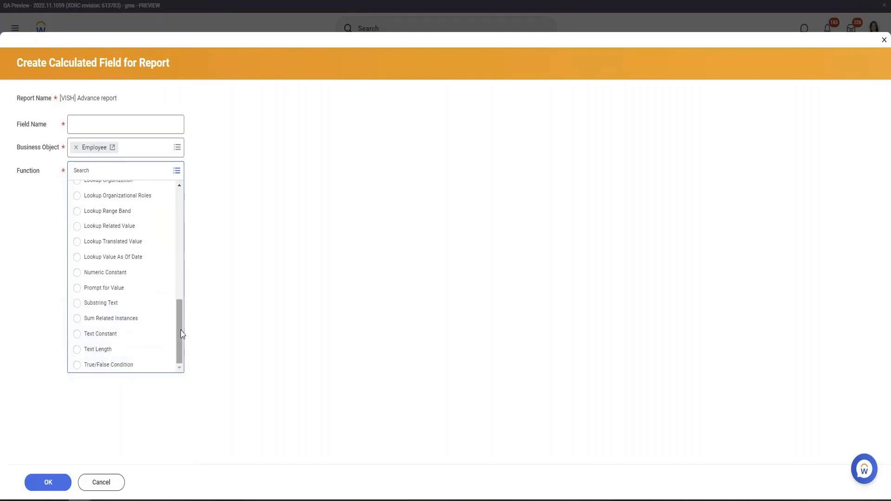
{"action": "left_click_drag", "start_coordinate": [178, 328], "coordinate": [188, 190]}
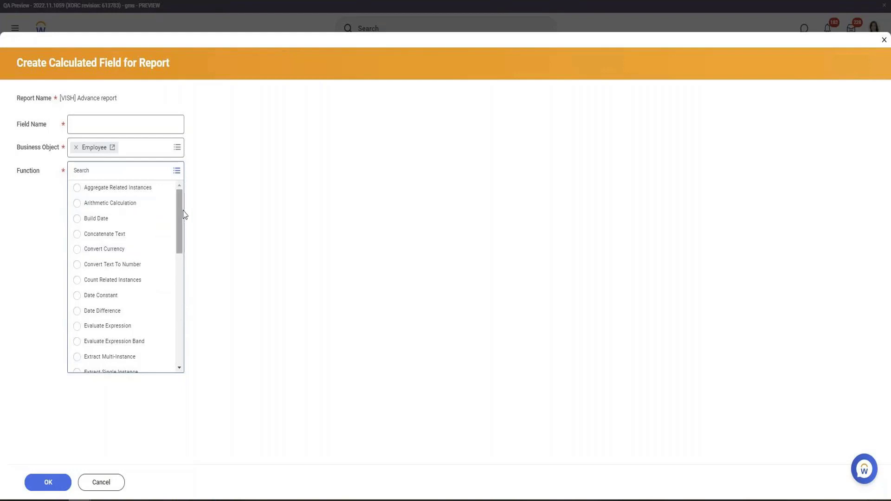
{"action": "left_click_drag", "start_coordinate": [184, 215], "coordinate": [191, 332]}
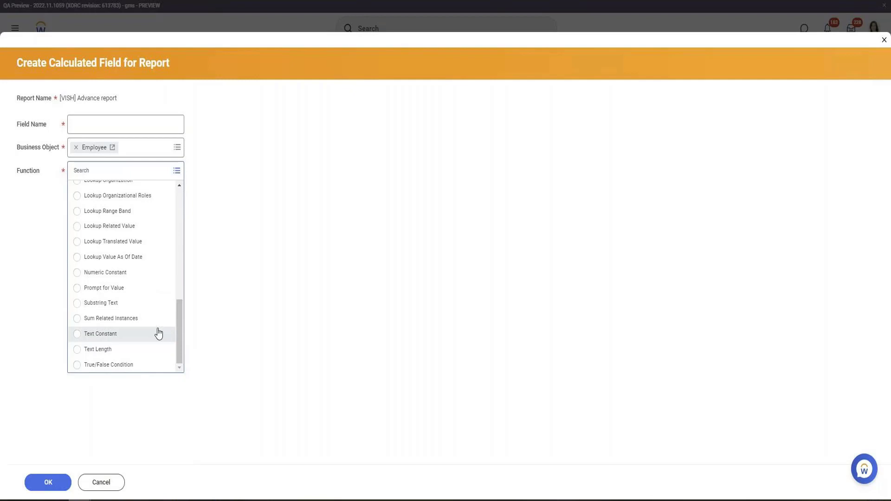
{"action": "scroll", "coordinate": [156, 322], "scroll_direction": "up", "scroll_amount": 2}
{"action": "left_click_drag", "start_coordinate": [178, 297], "coordinate": [184, 242]}
{"action": "scroll", "coordinate": [143, 258], "scroll_direction": "up", "scroll_amount": 1}
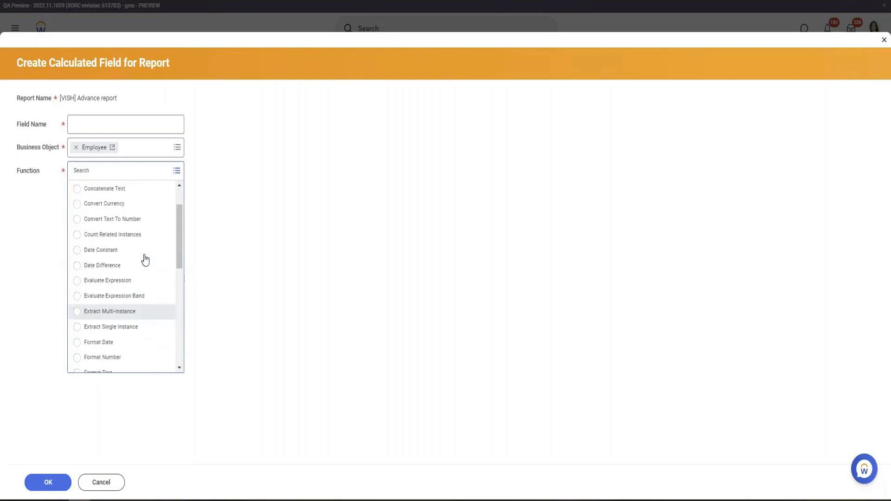
{"action": "scroll", "coordinate": [145, 258], "scroll_direction": "up", "scroll_amount": 1}
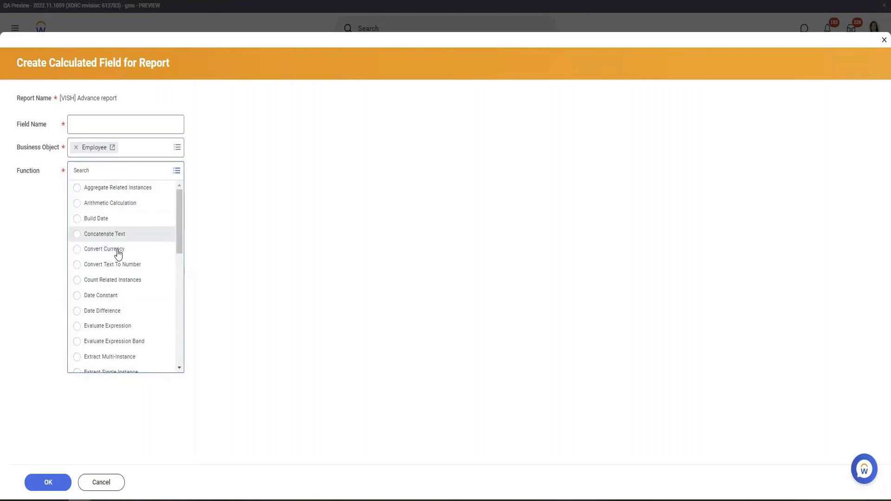
Step: Choose the Count Related Instances function, name the Employee calculated field Dependent Count and continue to its calculation settings
{"action": "left_click", "coordinate": [119, 281]}
{"action": "left_click", "coordinate": [120, 124]}
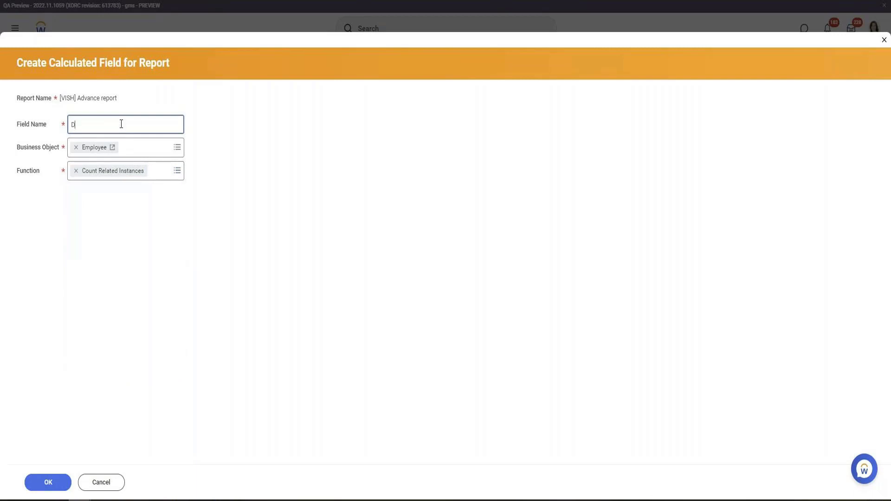
{"action": "type", "text": "Dependent"}
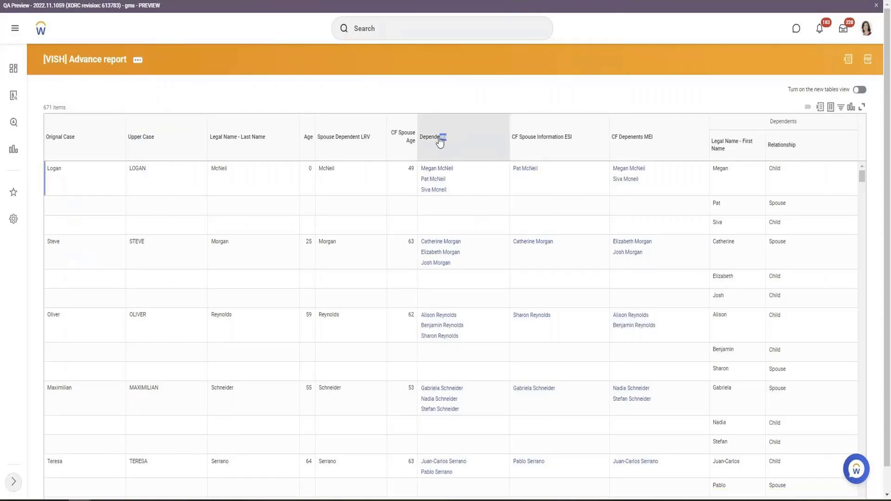
{"action": "left_click_drag", "start_coordinate": [446, 137], "coordinate": [419, 137]}
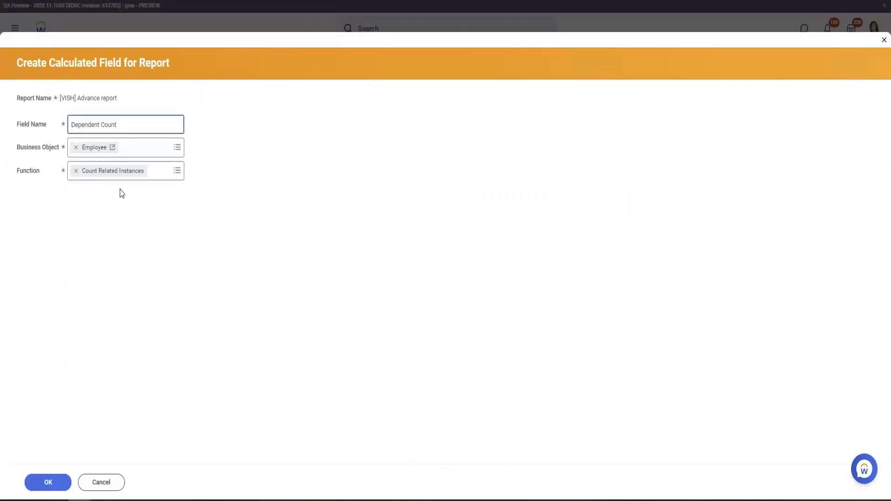
{"action": "left_click", "coordinate": [69, 483]}
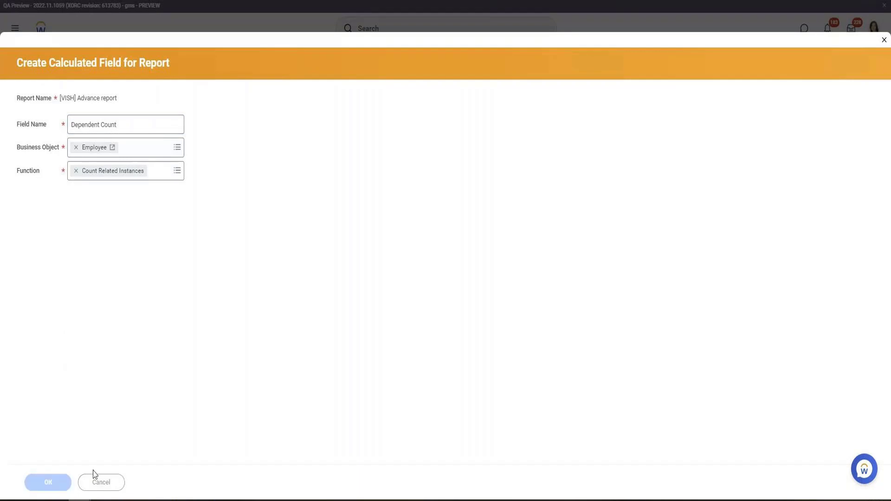
Step: Set the related field of Dependent Count to Dependents
{"action": "left_click", "coordinate": [163, 214]}
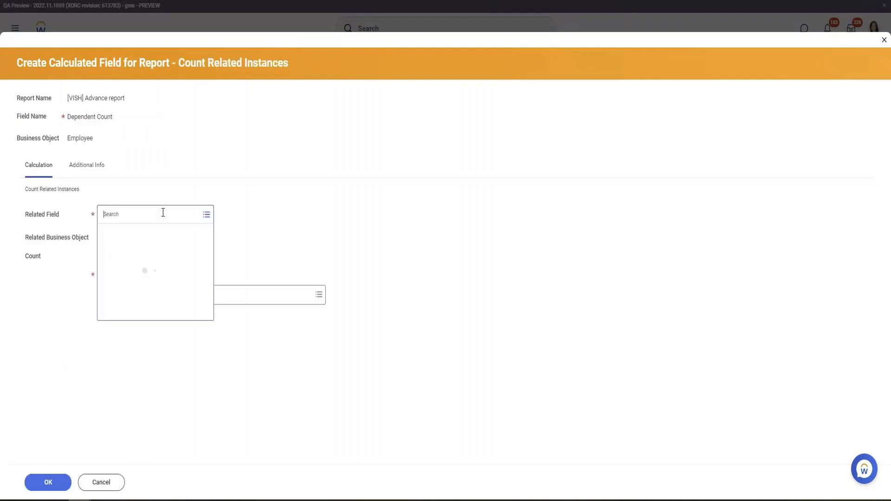
{"action": "type", "text": "depen"}
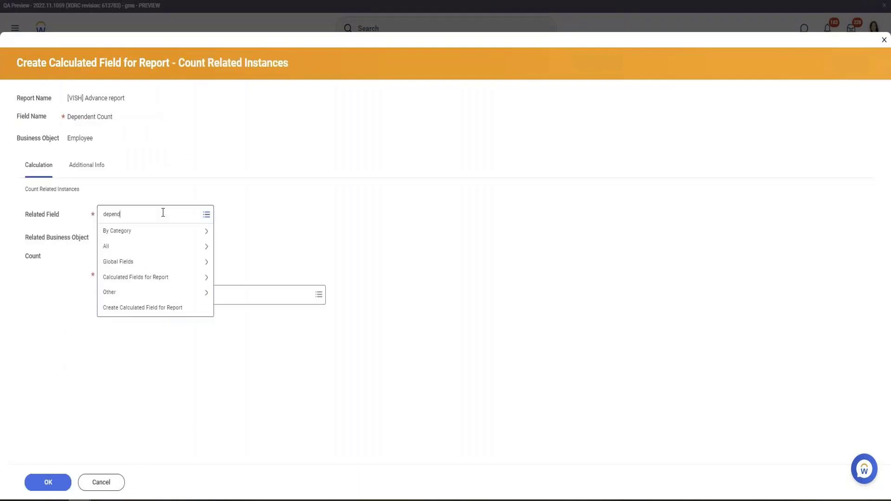
{"action": "type", "text": "d"}
{"action": "key", "text": "Return"}
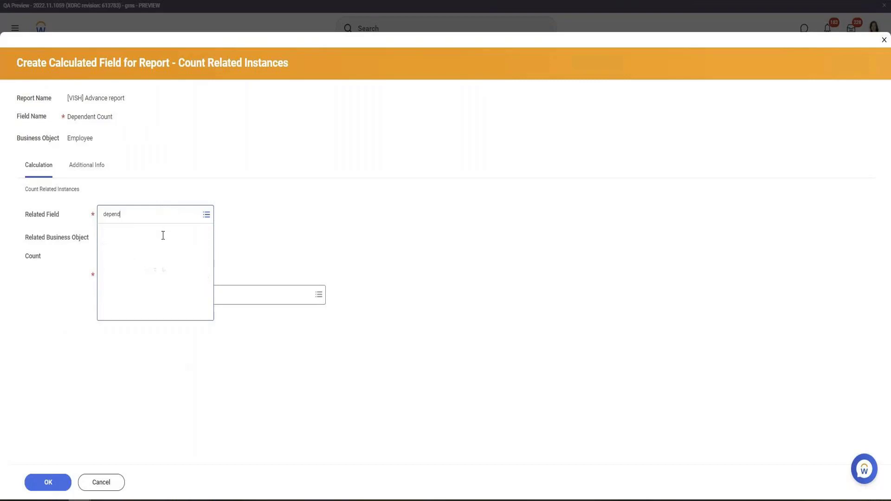
{"action": "left_click", "coordinate": [142, 269]}
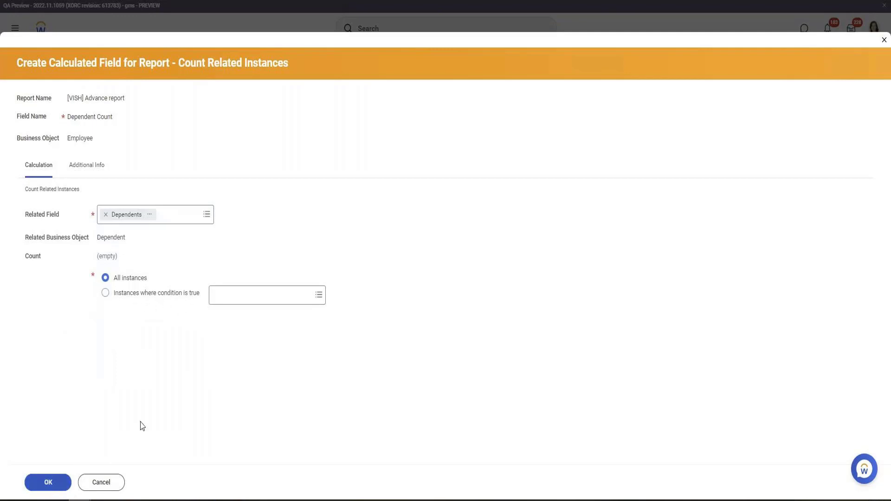
Step: Save the Dependent Count calculated field and the custom report, and check the Dependent Count column in the report output
{"action": "left_click", "coordinate": [29, 484]}
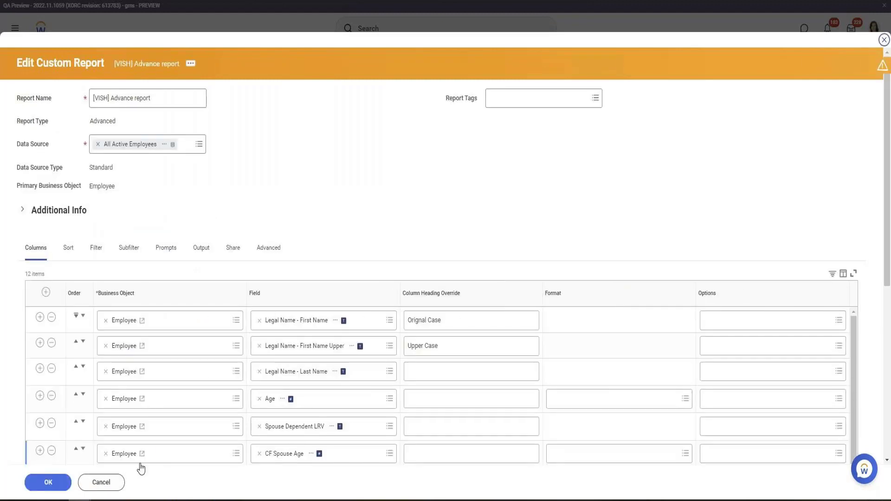
{"action": "left_click", "coordinate": [52, 484]}
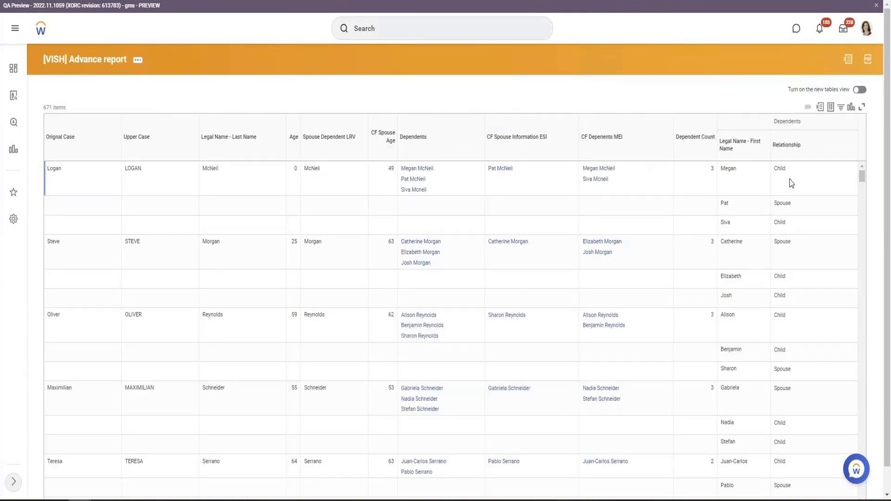
{"action": "left_click", "coordinate": [690, 139]}
{"action": "left_click", "coordinate": [686, 106]}
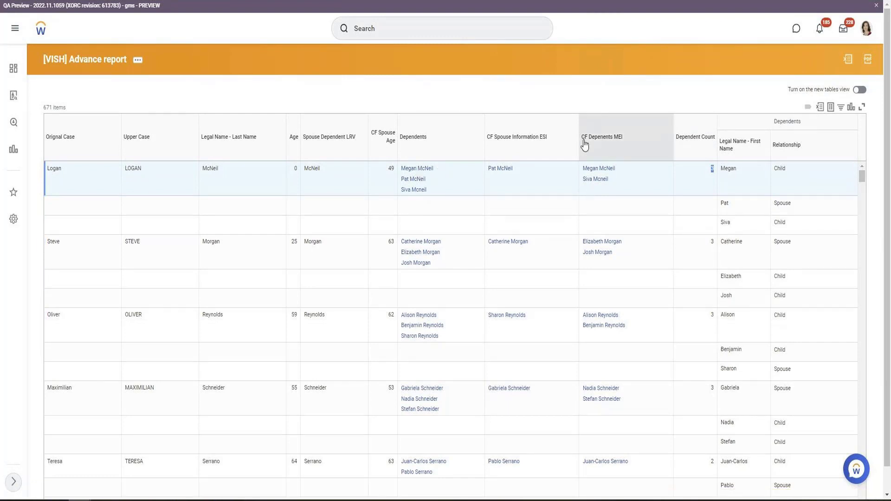
Step: Select the CF Depenents MEI column name in the output and open the report's Dependent Count calculated field for editing
{"action": "left_click_drag", "start_coordinate": [583, 140], "coordinate": [622, 141]}
{"action": "left_click", "coordinate": [623, 146]}
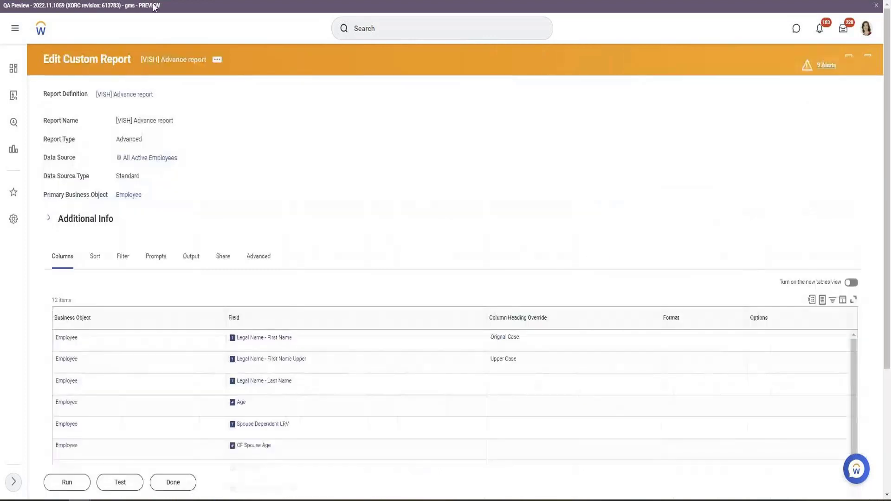
{"action": "scroll", "coordinate": [217, 209], "scroll_direction": "down", "scroll_amount": 4}
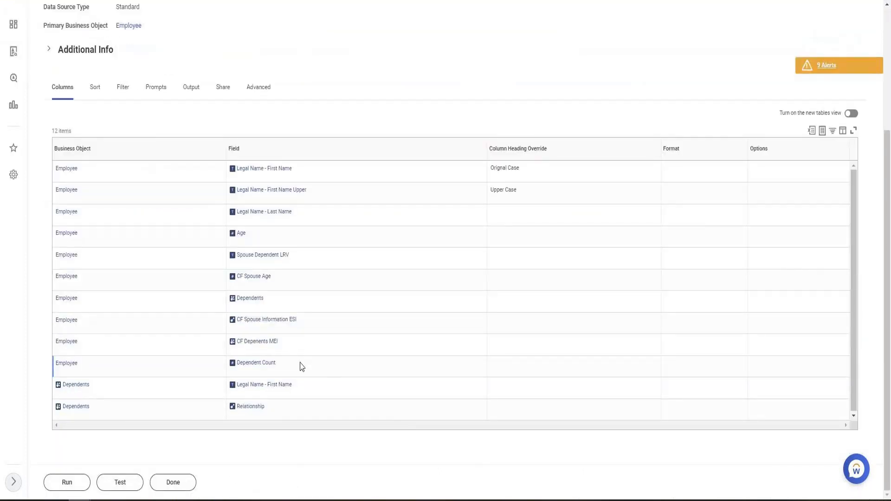
{"action": "mouse_move", "coordinate": [304, 325]}
{"action": "left_click", "coordinate": [281, 363]}
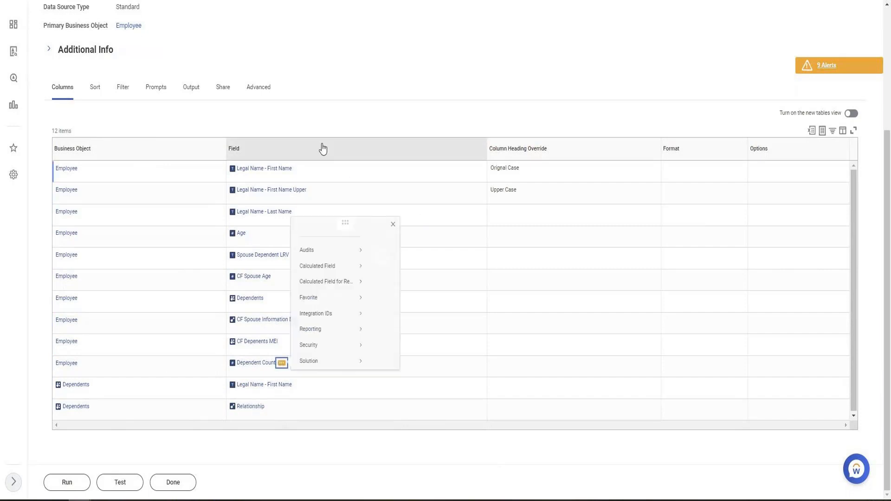
{"action": "mouse_move", "coordinate": [342, 263]}
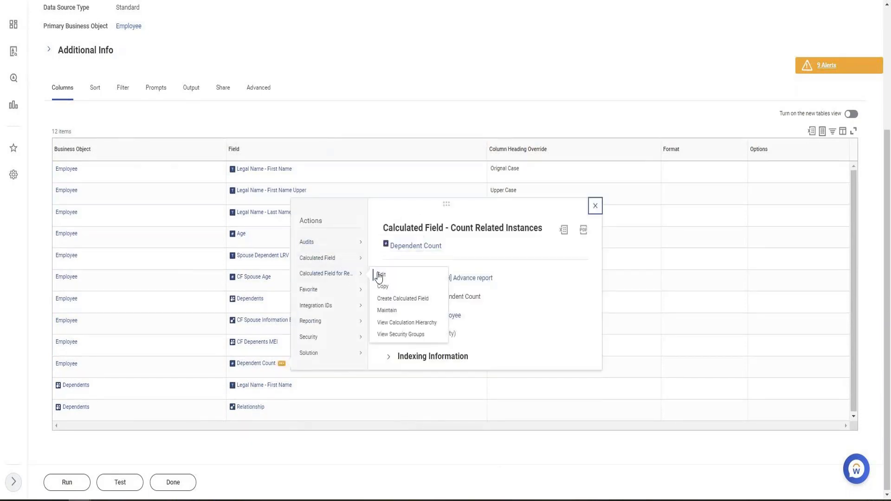
{"action": "left_click", "coordinate": [378, 277]}
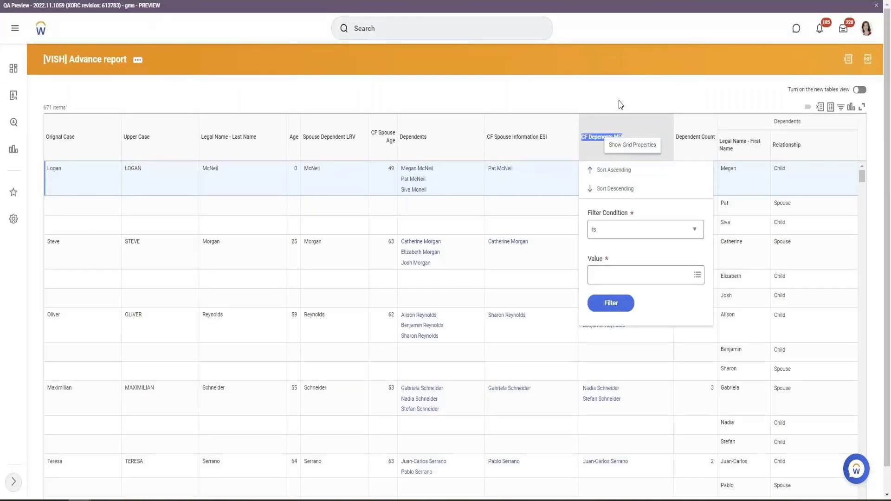
Step: Replace the related field of Dependent Count with CF Depenents MEI and save the calculated field
{"action": "left_click", "coordinate": [582, 141]}
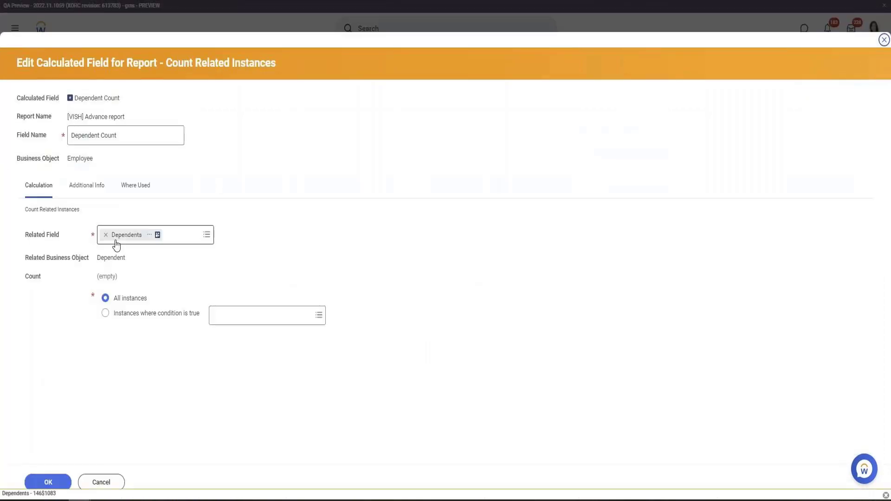
{"action": "key", "text": "BackSpace"}
{"action": "type", "text": "CF Depenents ME"}
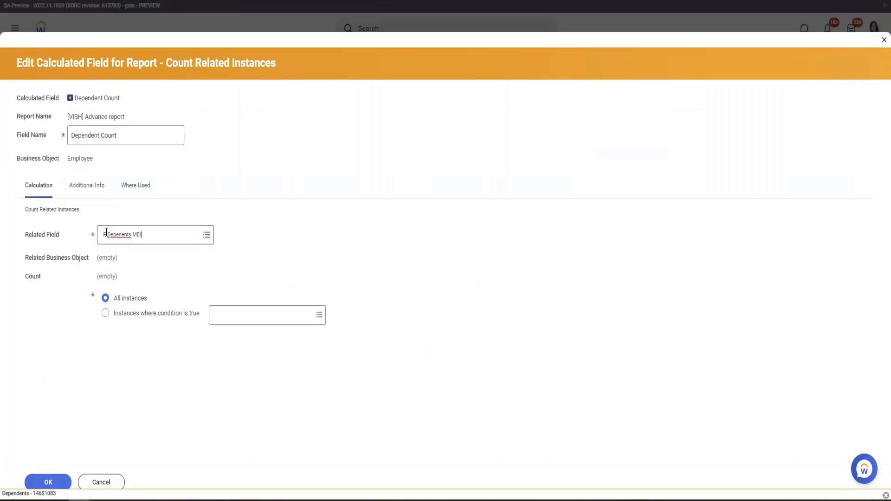
{"action": "key", "text": "Return"}
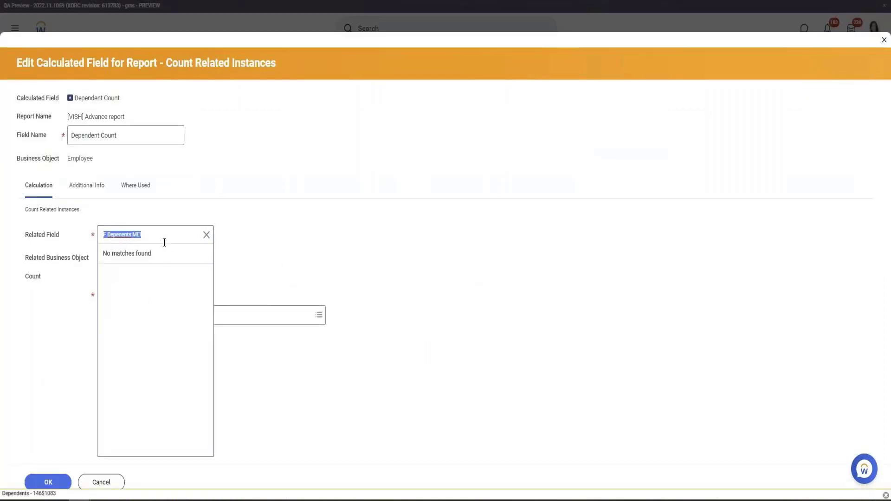
{"action": "left_click", "coordinate": [161, 237]}
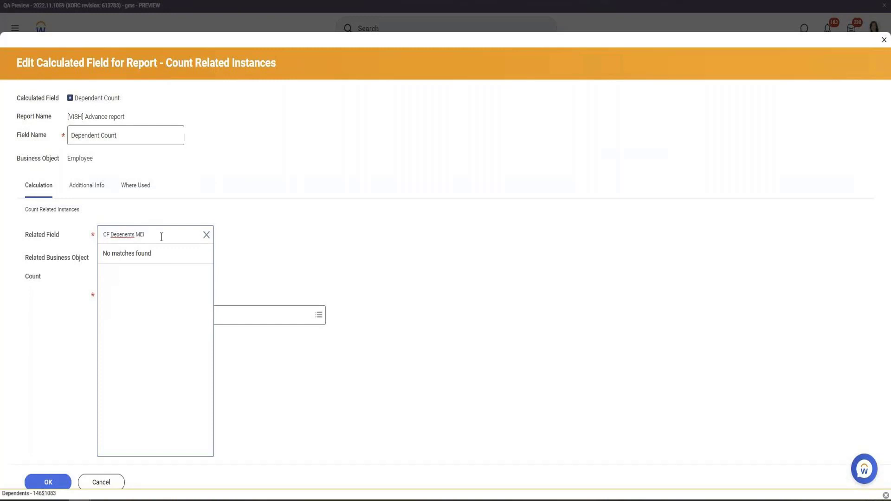
{"action": "key", "text": "Return"}
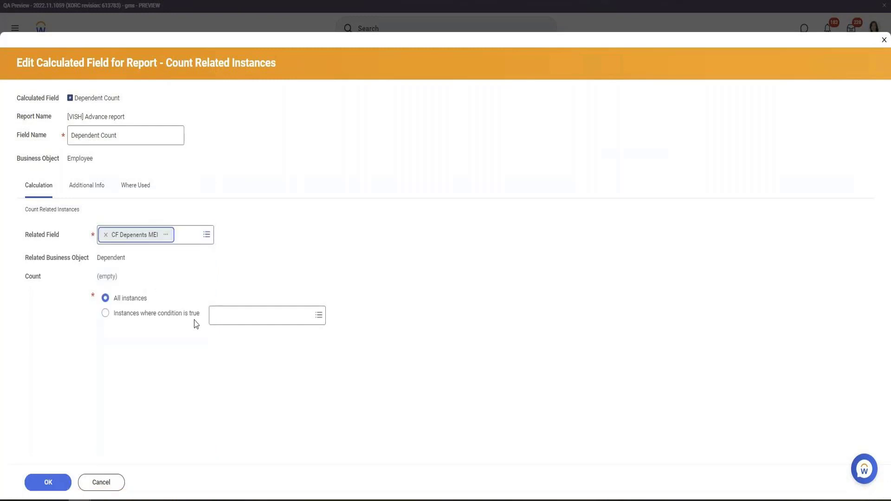
{"action": "left_click", "coordinate": [39, 482]}
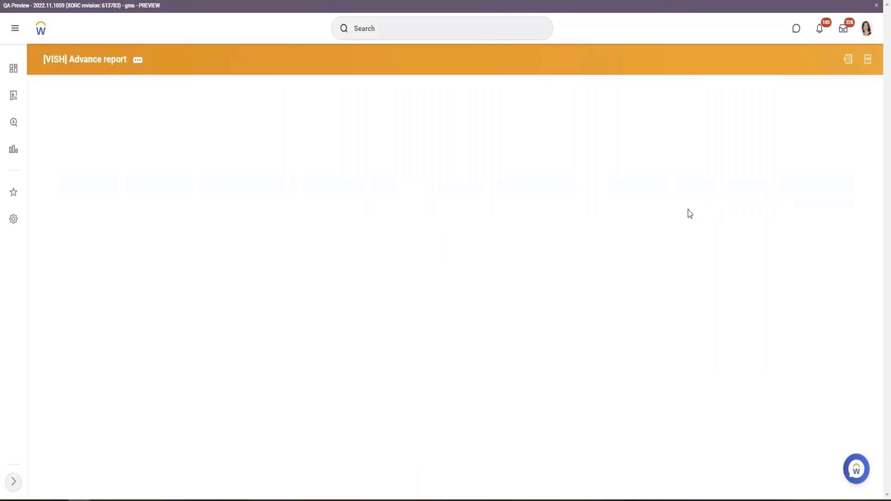
Step: Check the Dependent Count values in the rerun report and close the calculated field's save confirmation
{"action": "left_click", "coordinate": [712, 168]}
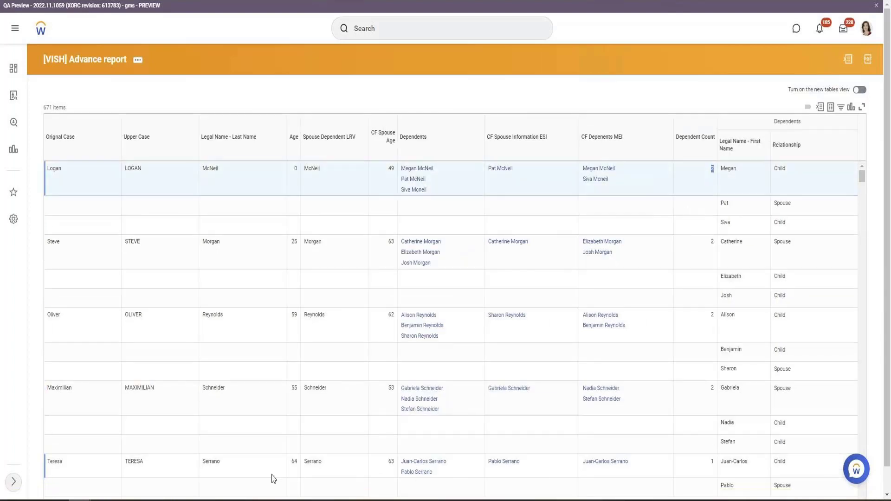
{"action": "left_click", "coordinate": [712, 464]}
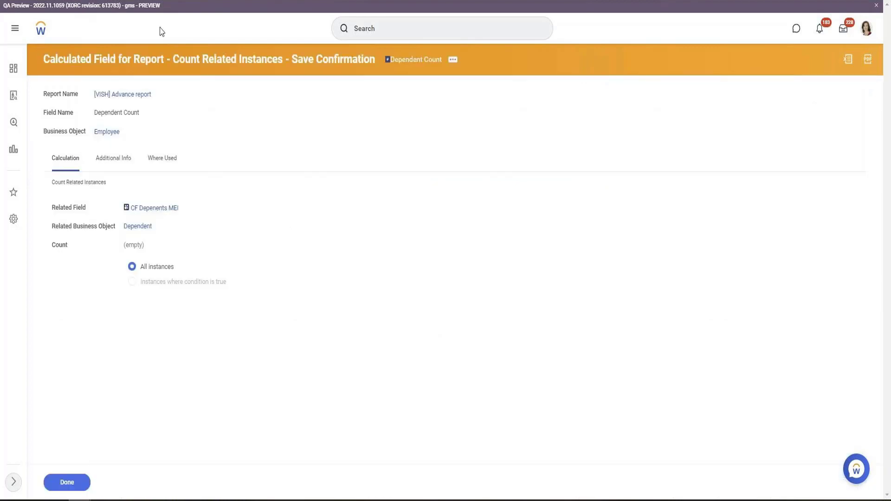
{"action": "left_click", "coordinate": [58, 482]}
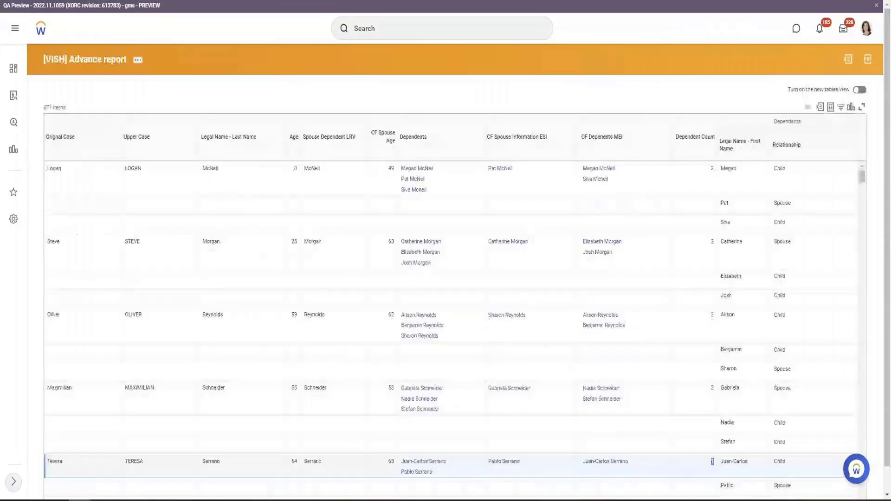
Step: Switch to Workday Community and sign in to the shared GMS preview tenant as the HR power user, accepting the terms of use
{"action": "right_click", "coordinate": [48, 8]}
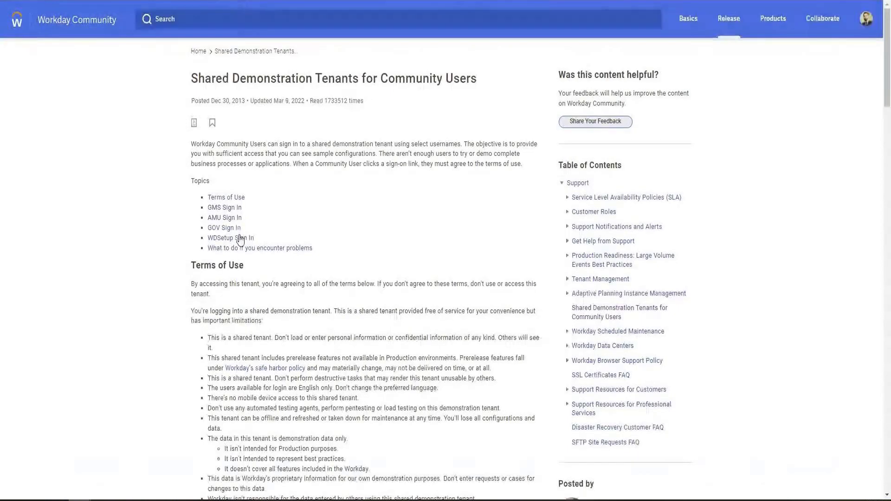
{"action": "left_click", "coordinate": [228, 208]}
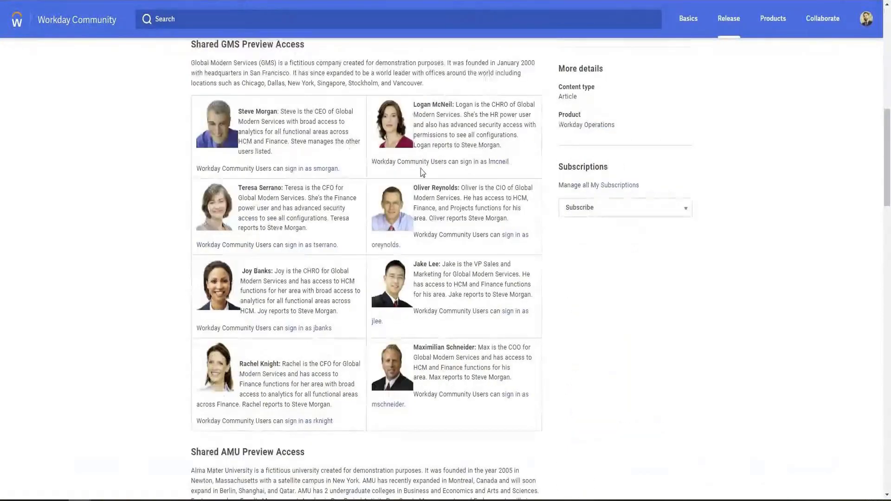
{"action": "left_click", "coordinate": [483, 165]}
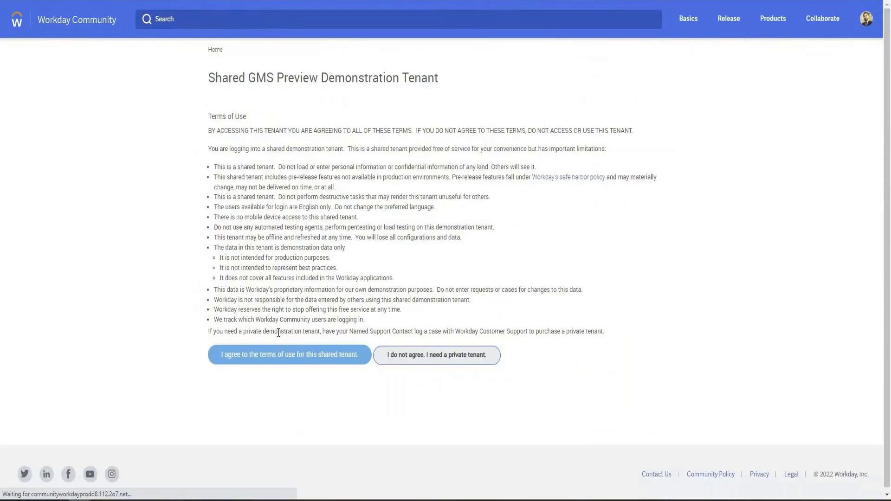
{"action": "left_click", "coordinate": [293, 356]}
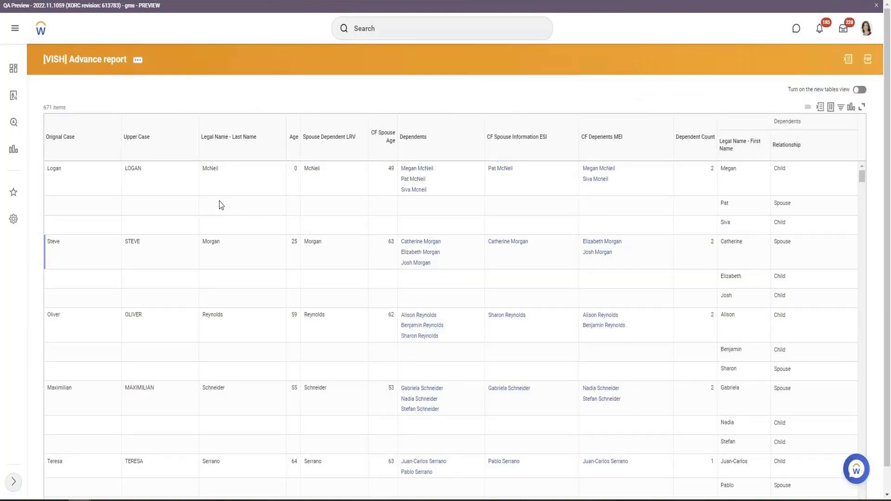
Step: Open the Advance report's definition for editing and add a column row below CF Depenents MEI
{"action": "left_click", "coordinate": [138, 60]}
{"action": "mouse_move", "coordinate": [171, 89]}
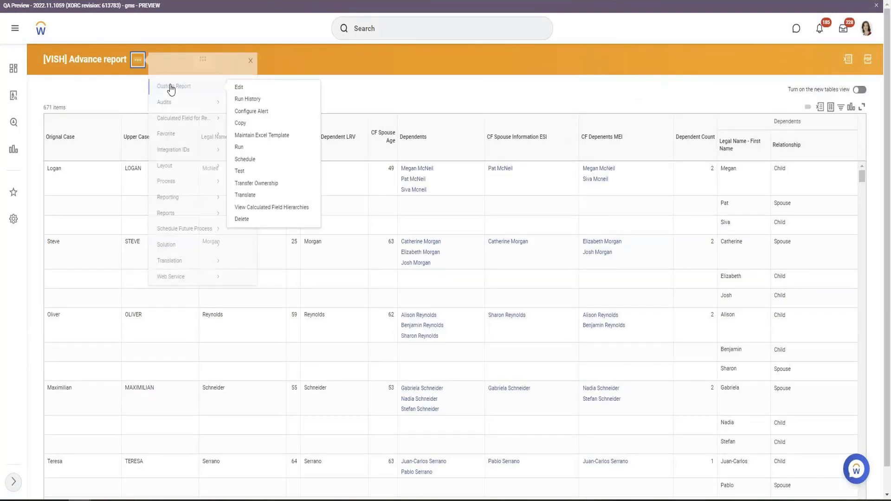
{"action": "left_click", "coordinate": [253, 92]}
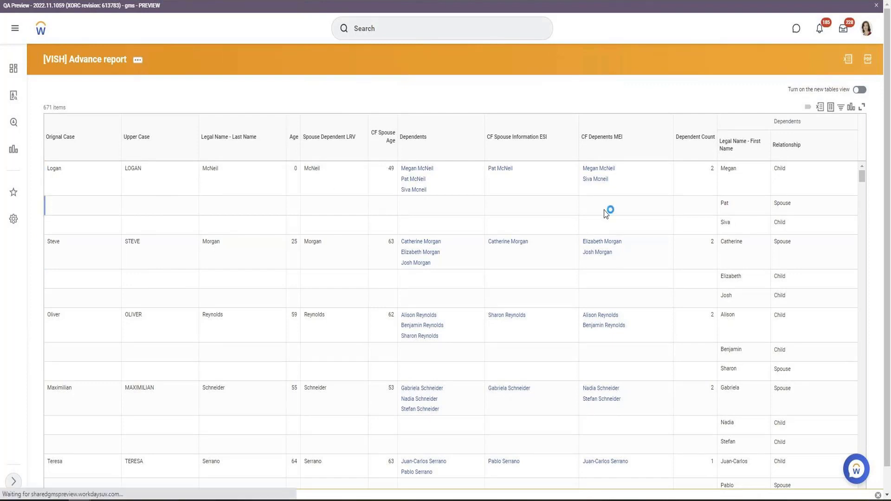
{"action": "scroll", "coordinate": [325, 212], "scroll_direction": "down", "scroll_amount": 6}
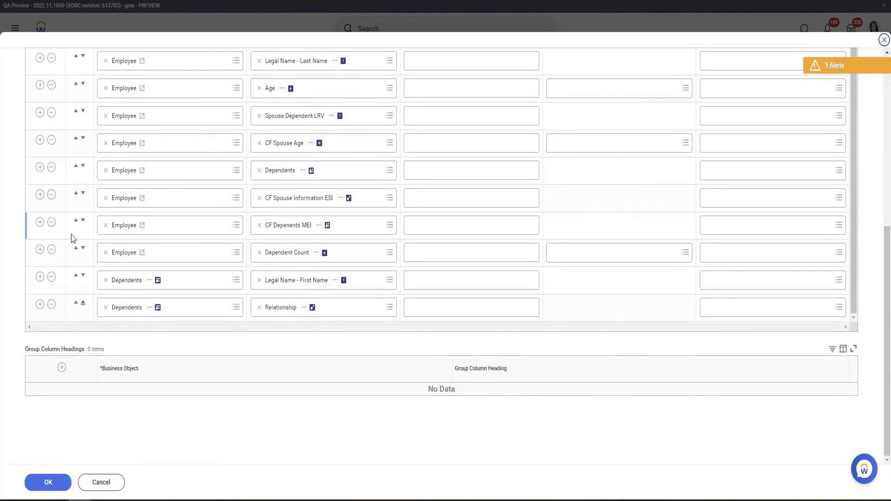
{"action": "left_click", "coordinate": [37, 234]}
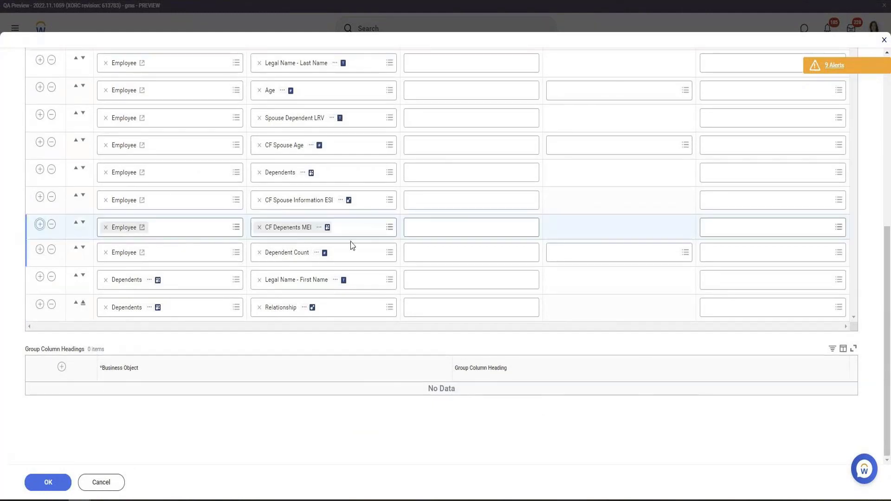
Step: Create a report calculated field named Dependent Age SUM on Employee with the Aggregate Related Instances function for the new row
{"action": "left_click", "coordinate": [328, 253]}
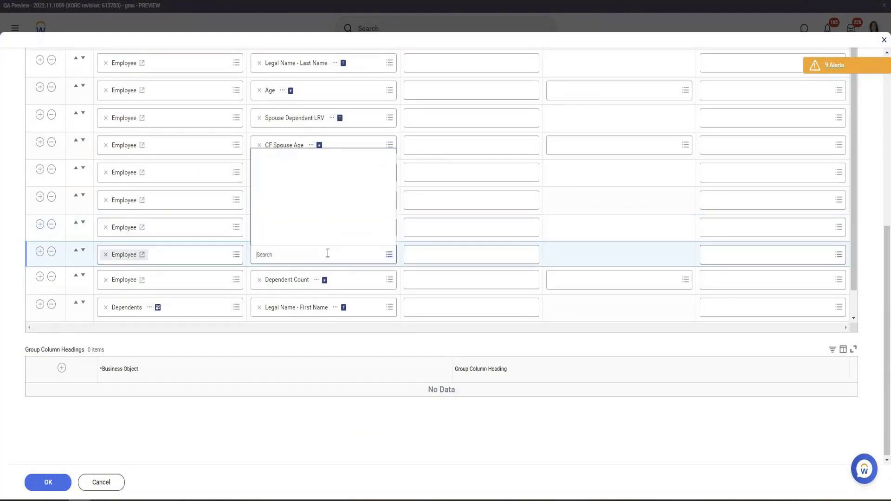
{"action": "left_click", "coordinate": [318, 236]}
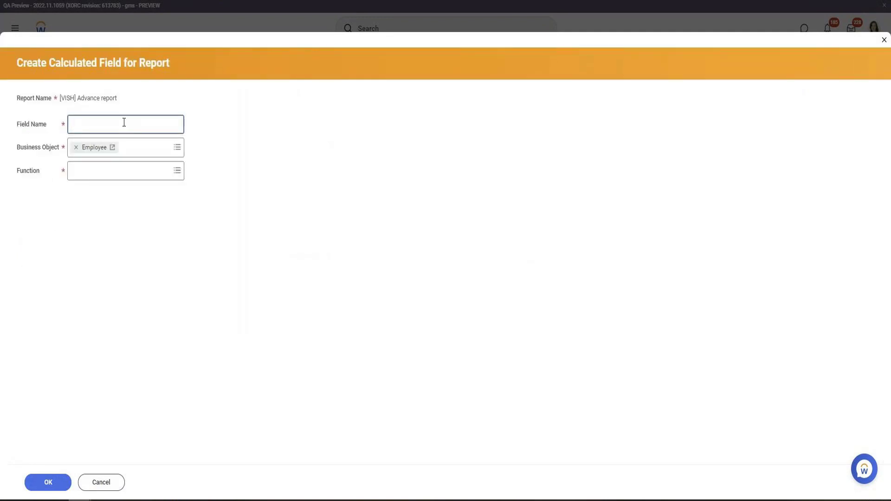
{"action": "left_click", "coordinate": [120, 170]}
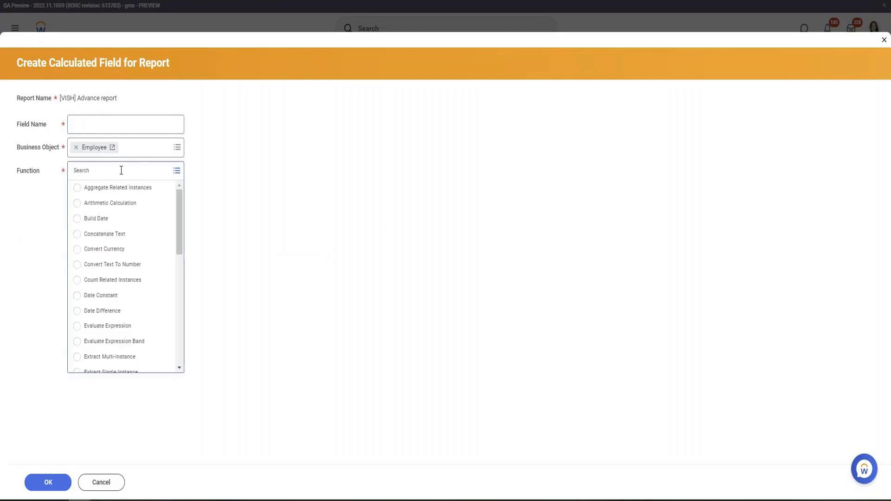
{"action": "left_click", "coordinate": [125, 191]}
{"action": "left_click", "coordinate": [104, 126]}
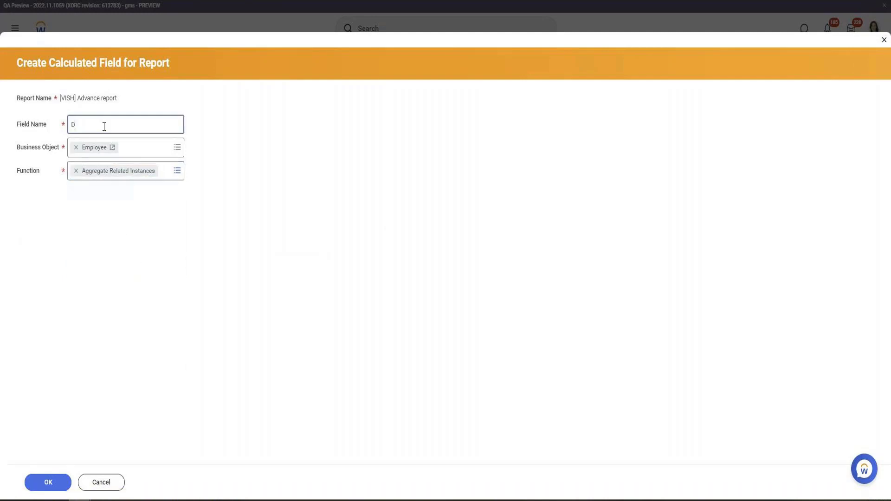
{"action": "type", "text": "Dependent Age SUM"}
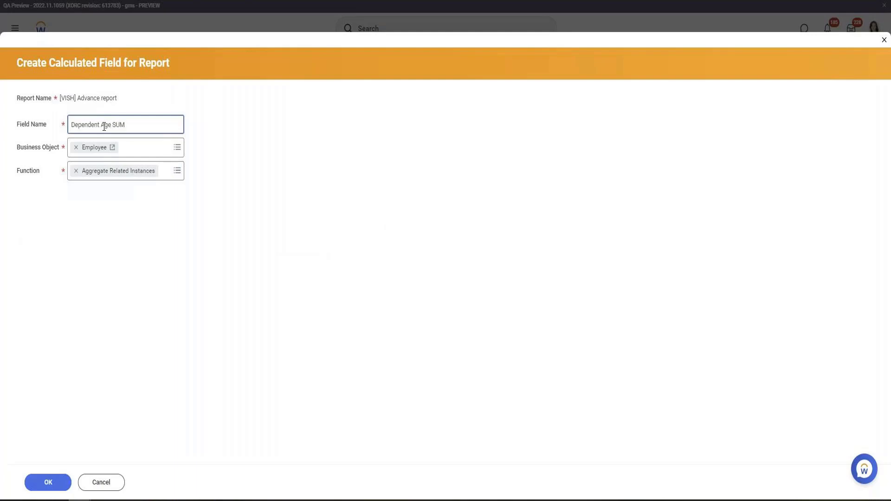
{"action": "left_click", "coordinate": [42, 486]}
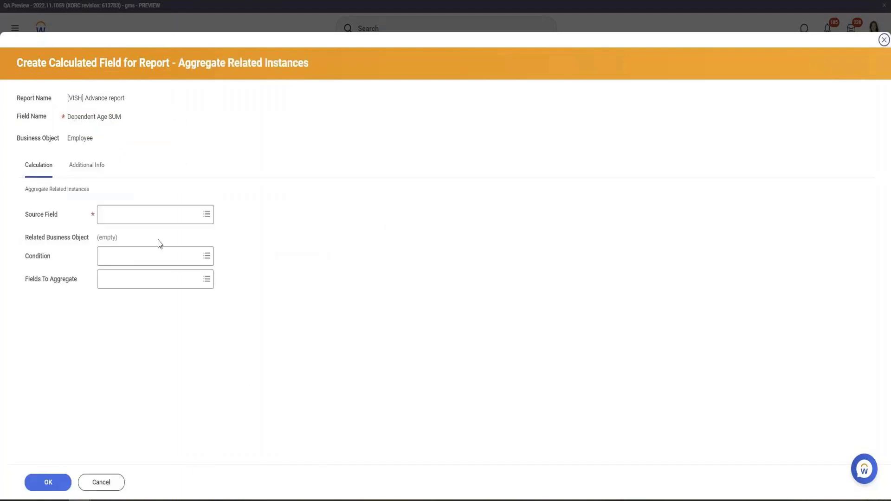
Step: Set the calculated field's source field to Dependents and its condition to Any is True
{"action": "left_click", "coordinate": [147, 209]}
{"action": "type", "text": "Depen"}
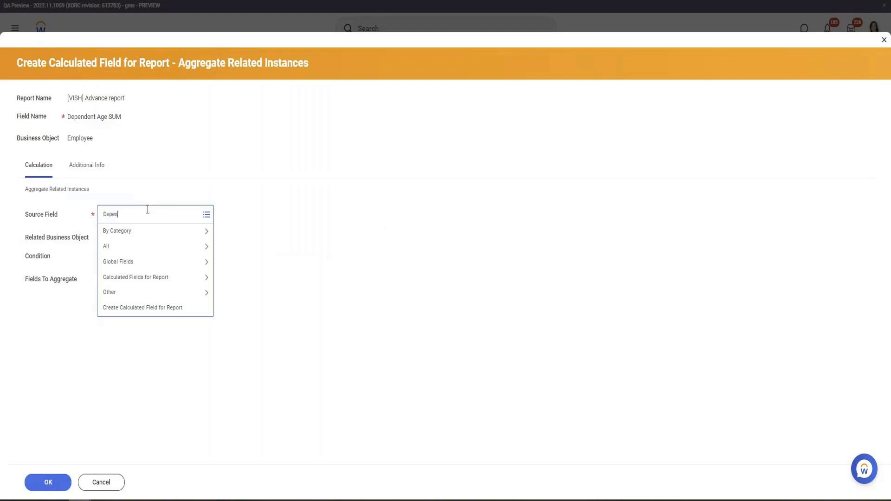
{"action": "key", "text": "Return"}
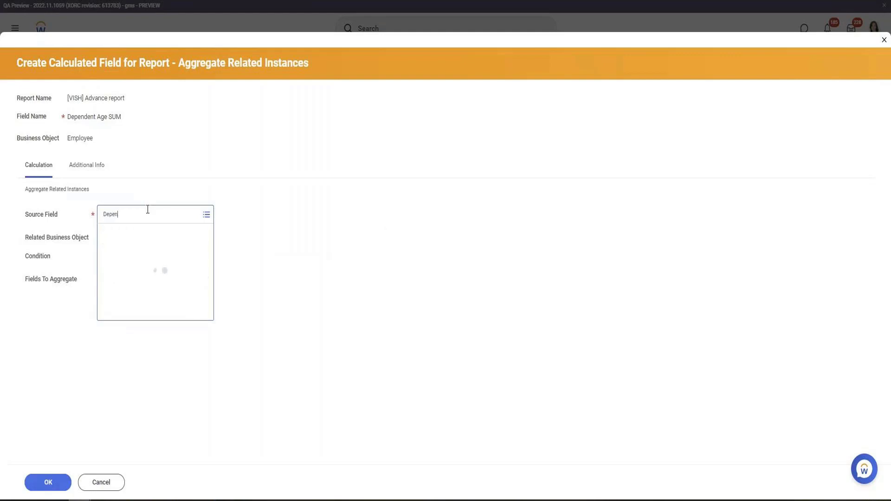
{"action": "left_click", "coordinate": [161, 272]}
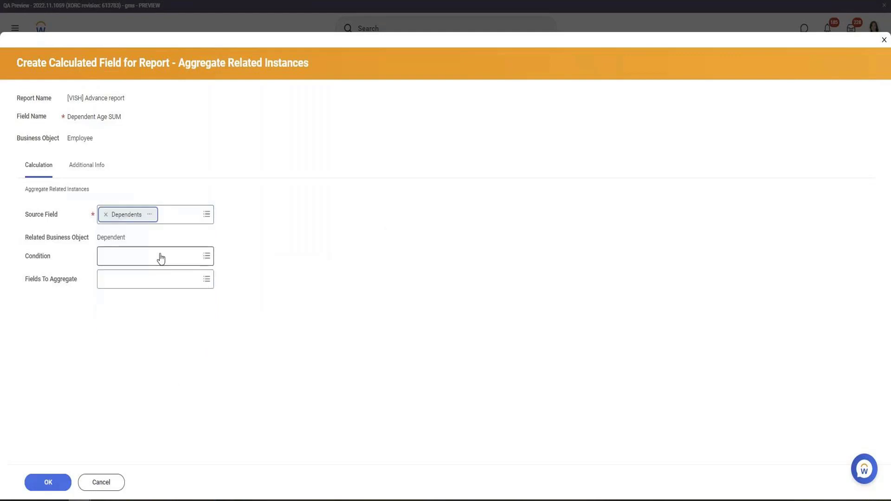
{"action": "left_click", "coordinate": [152, 262]}
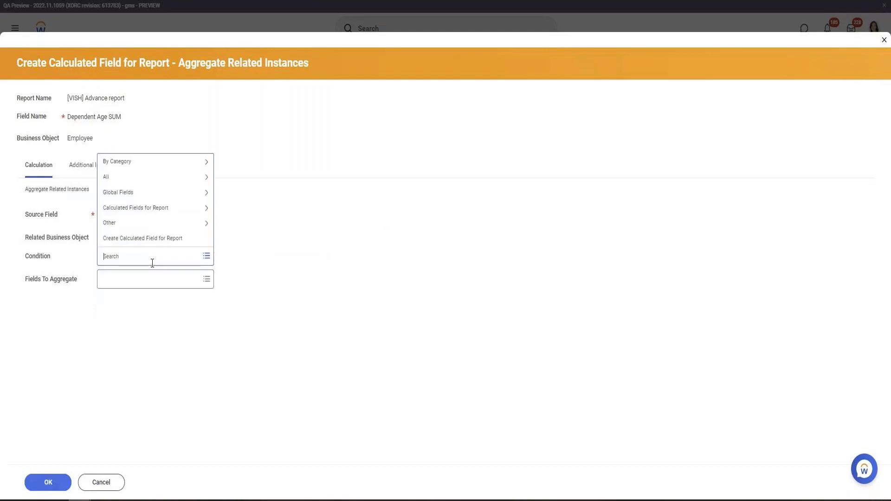
{"action": "type", "text": "any is"}
{"action": "key", "text": "Return"}
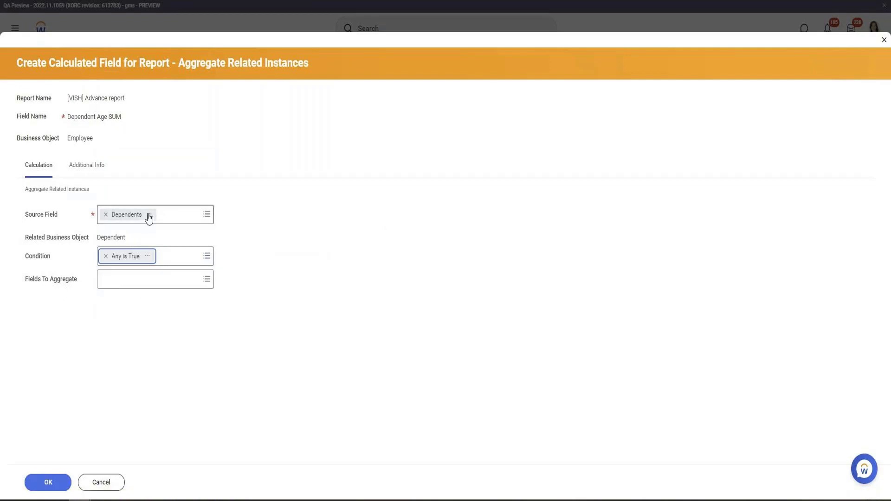
Step: Search the fields to aggregate for age and look through the full list of fields available on Dependent
{"action": "left_click", "coordinate": [156, 285]}
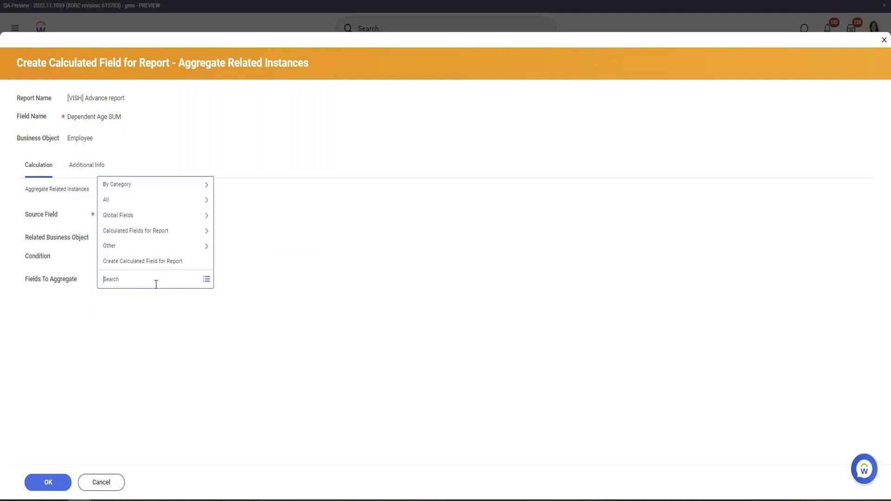
{"action": "type", "text": "age"}
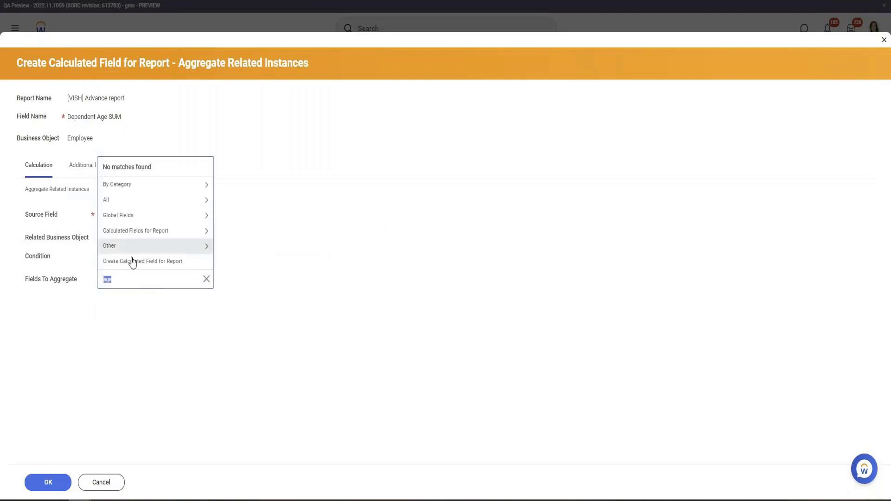
{"action": "left_click", "coordinate": [151, 199]}
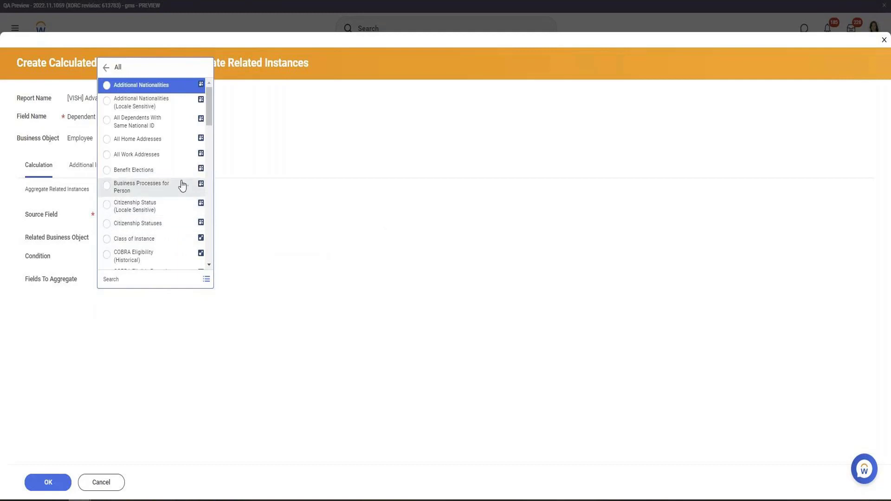
{"action": "scroll", "coordinate": [181, 135], "scroll_direction": "down", "scroll_amount": 10}
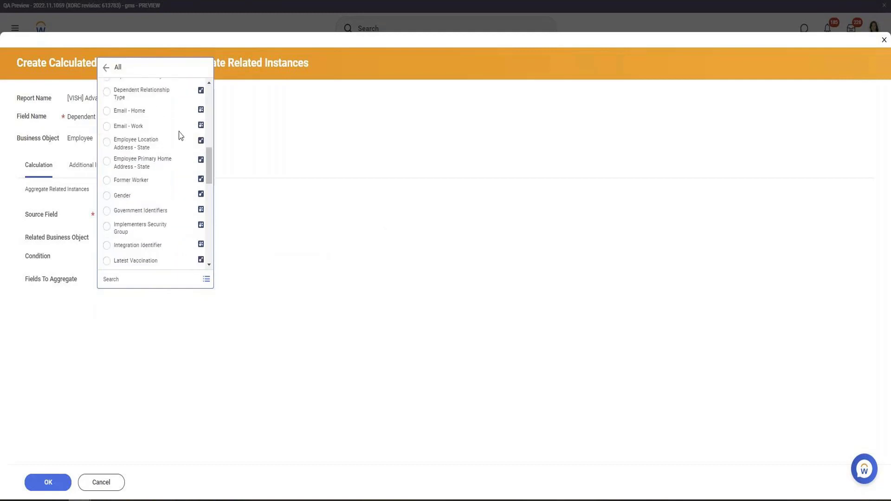
{"action": "scroll", "coordinate": [181, 136], "scroll_direction": "down", "scroll_amount": 12}
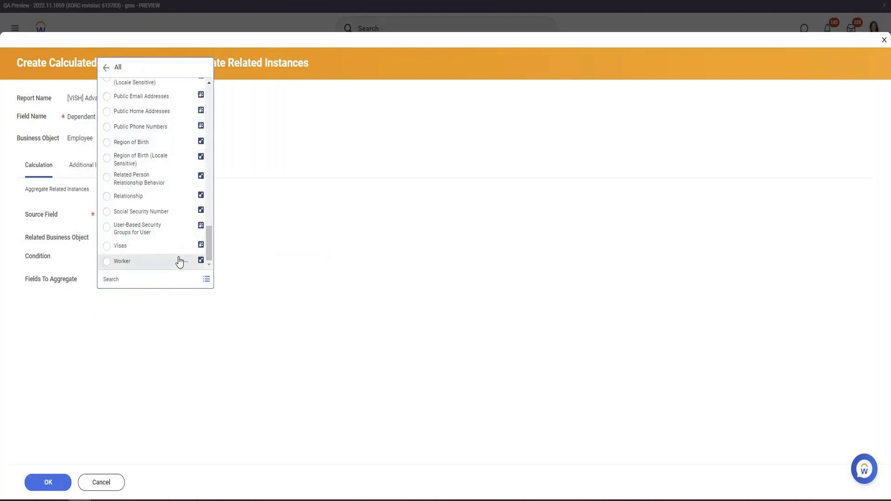
{"action": "scroll", "coordinate": [180, 262], "scroll_direction": "up", "scroll_amount": 3}
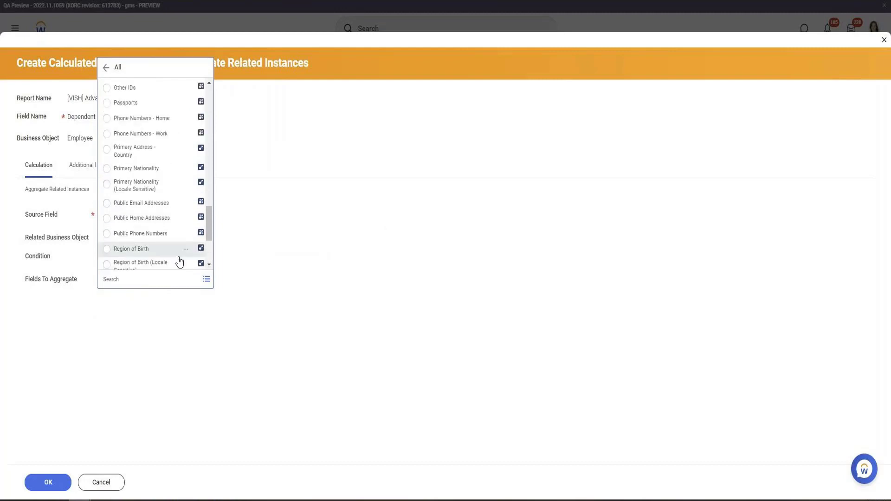
{"action": "scroll", "coordinate": [180, 261], "scroll_direction": "up", "scroll_amount": 15}
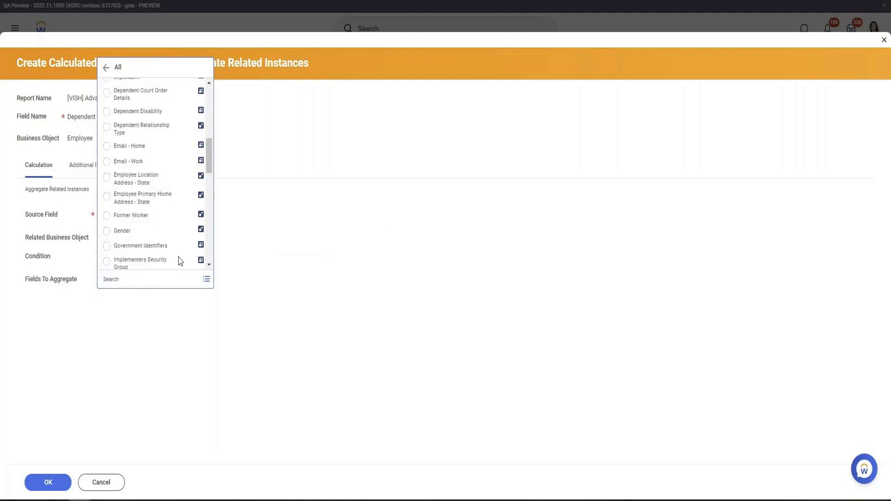
{"action": "key", "text": "Escape"}
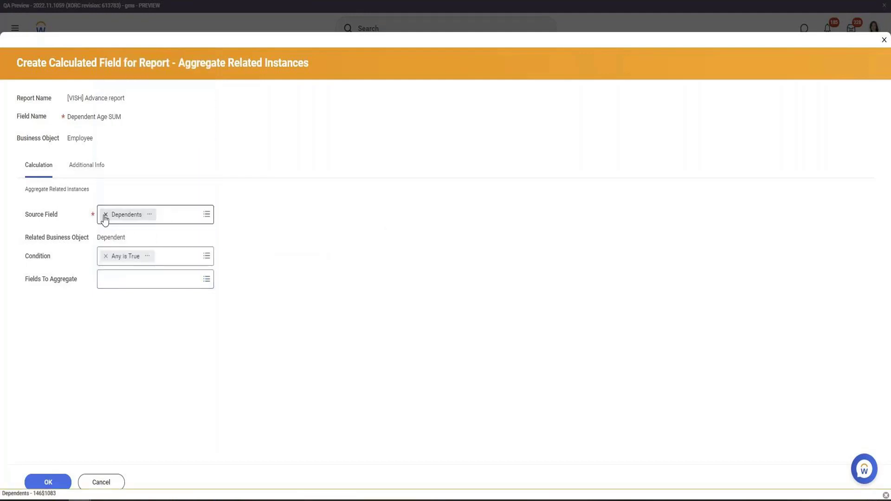
Step: Change the calculated field's source field to Employee and choose Dependents as the field to aggregate
{"action": "left_click", "coordinate": [122, 214]}
{"action": "type", "text": "employe"}
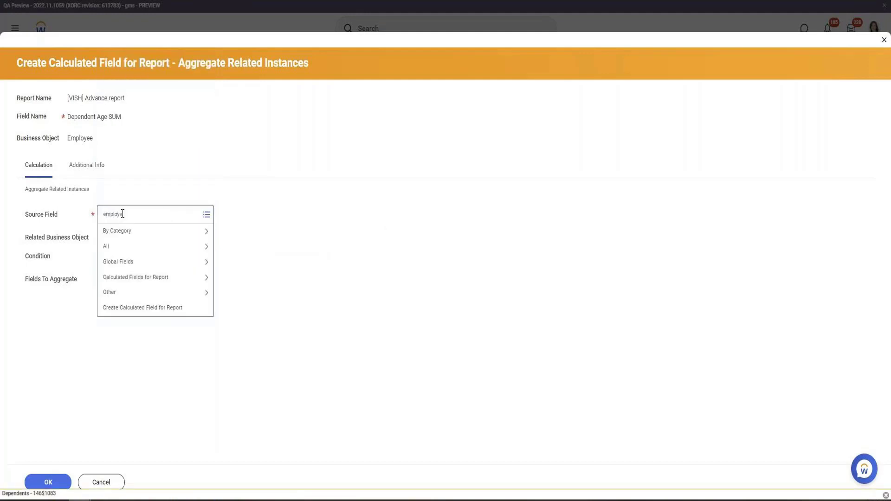
{"action": "type", "text": "e"}
{"action": "key", "text": "Return"}
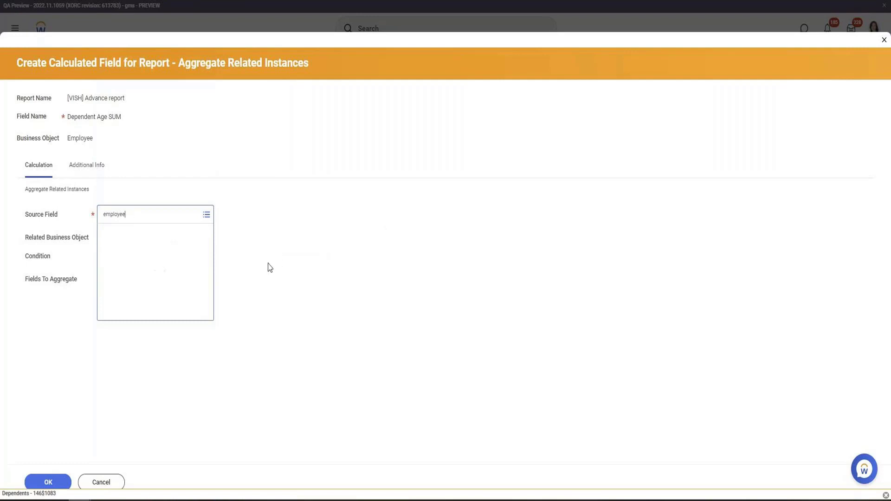
{"action": "left_click", "coordinate": [124, 249]}
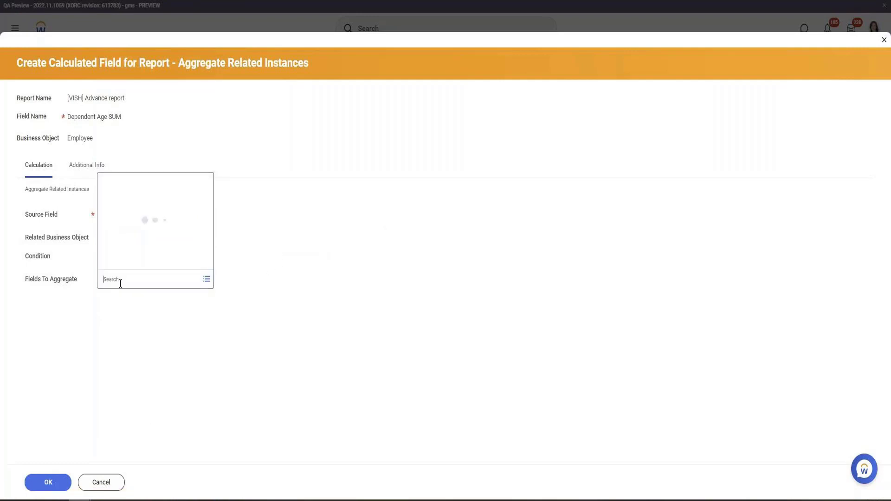
{"action": "type", "text": "Depen"}
{"action": "left_click", "coordinate": [127, 138]}
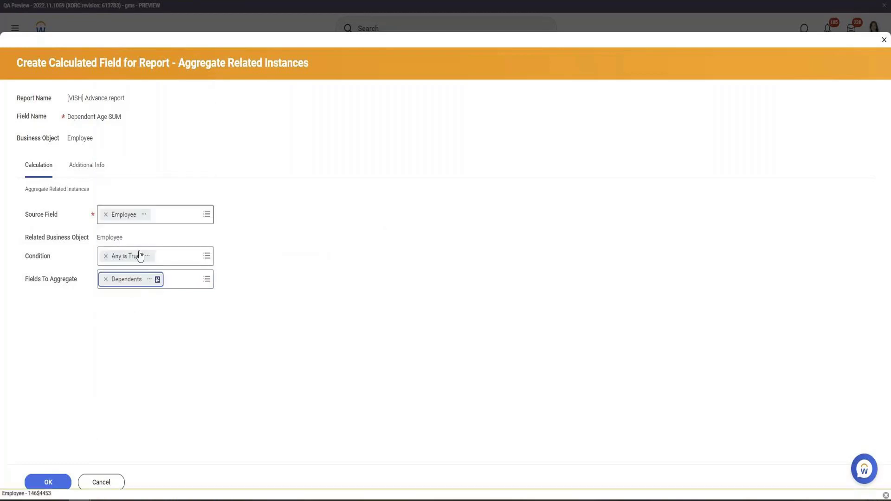
Step: Save the Dependent Age SUM calculated field and the Advance report's edited definition
{"action": "left_click", "coordinate": [48, 483]}
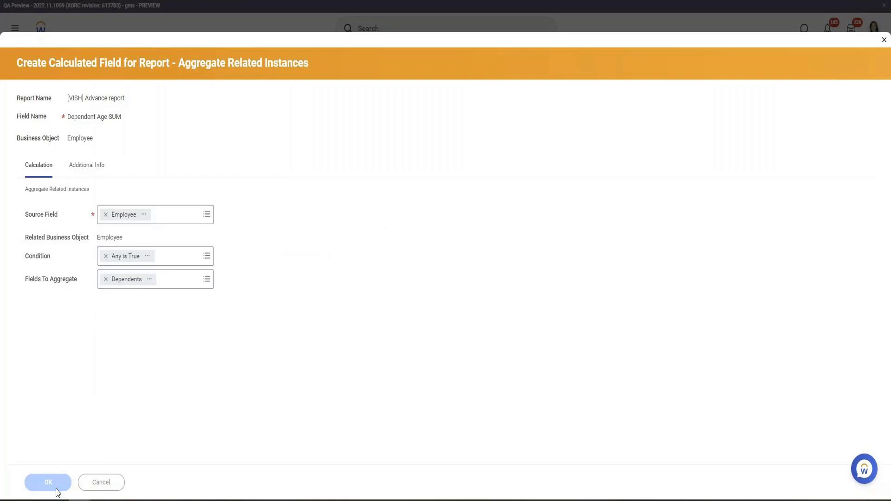
{"action": "left_click", "coordinate": [56, 489]}
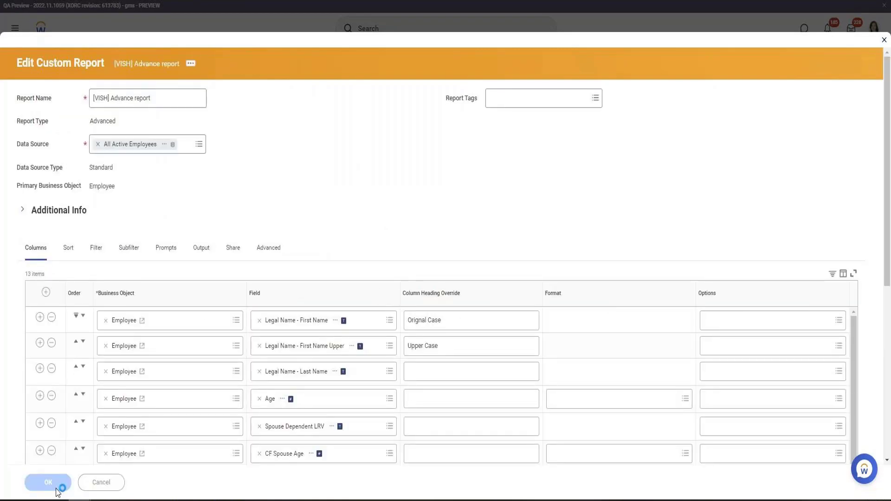
{"action": "left_click", "coordinate": [58, 483]}
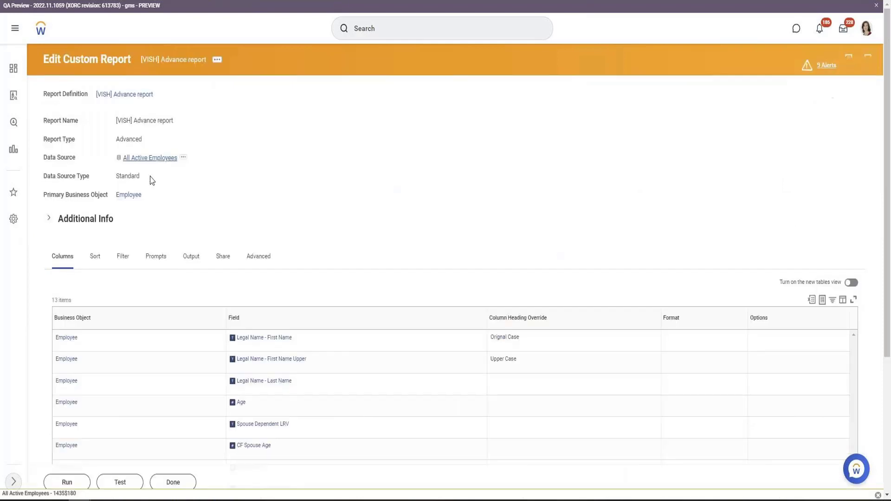
Step: Open the Dependent Age SUM field's definition from the report columns and review its source field and fields to aggregate
{"action": "scroll", "coordinate": [149, 221], "scroll_direction": "down", "scroll_amount": 5}
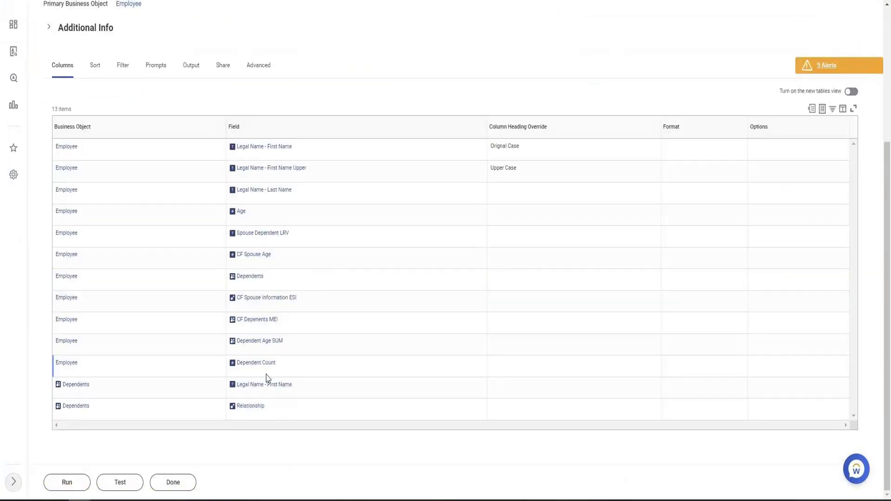
{"action": "right_click", "coordinate": [273, 342]}
{"action": "left_click", "coordinate": [294, 129]}
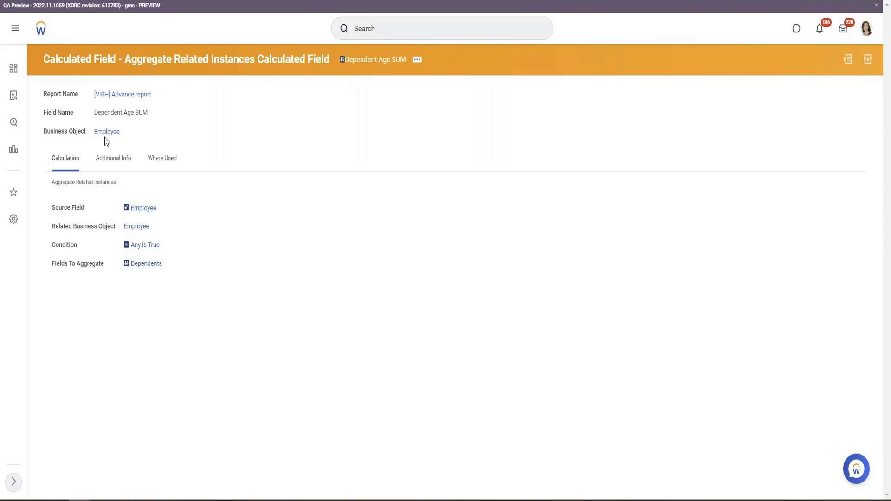
{"action": "mouse_move", "coordinate": [151, 246]}
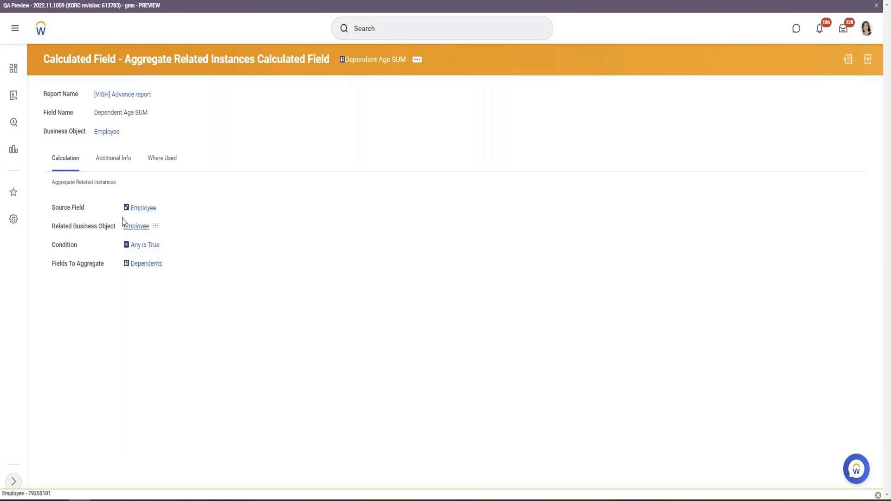
{"action": "triple_click", "coordinate": [58, 209]}
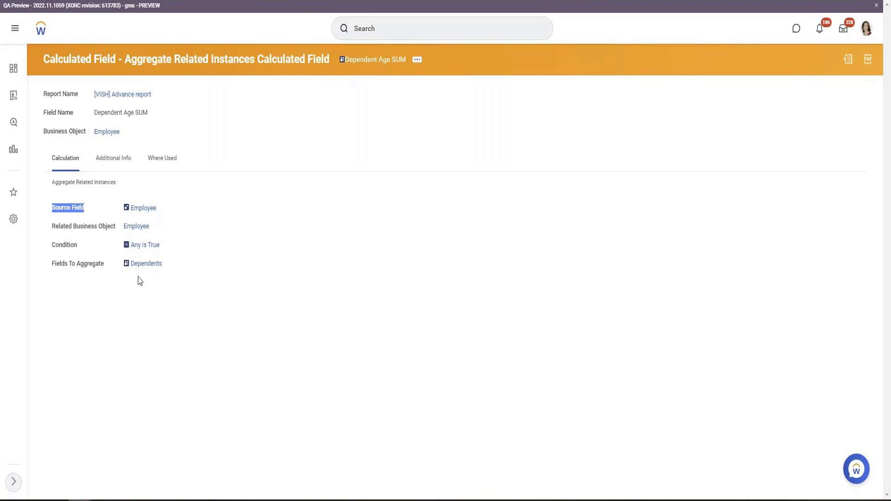
{"action": "mouse_move", "coordinate": [127, 269]}
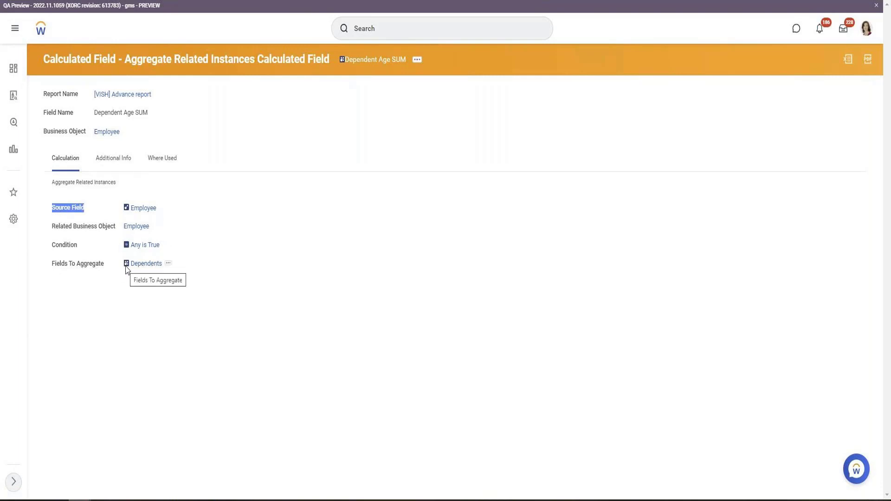
Step: Edit the Dependent Age SUM calculated field to aggregate Compensation History instead, save it and close the confirmation
{"action": "left_click", "coordinate": [417, 60]}
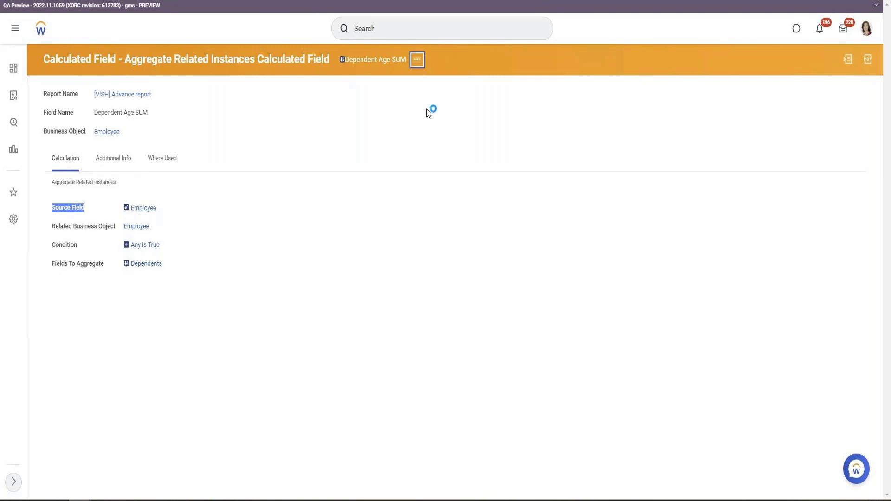
{"action": "mouse_move", "coordinate": [437, 98]}
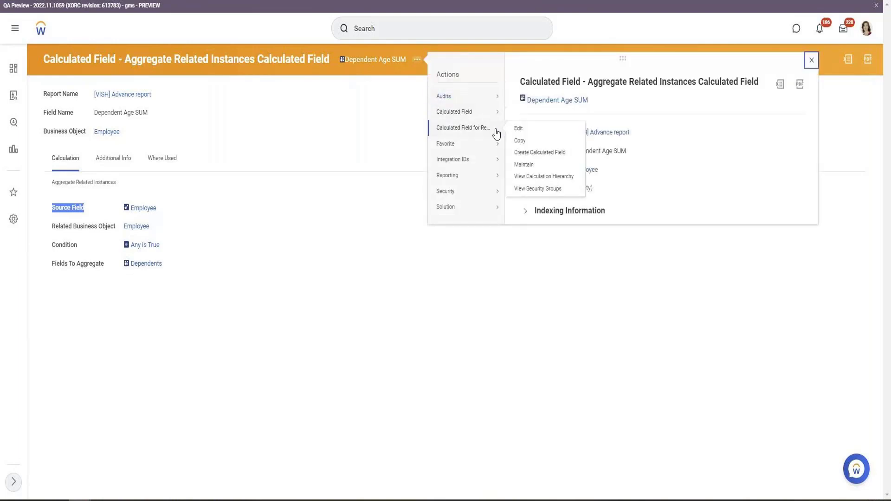
{"action": "left_click", "coordinate": [515, 133]}
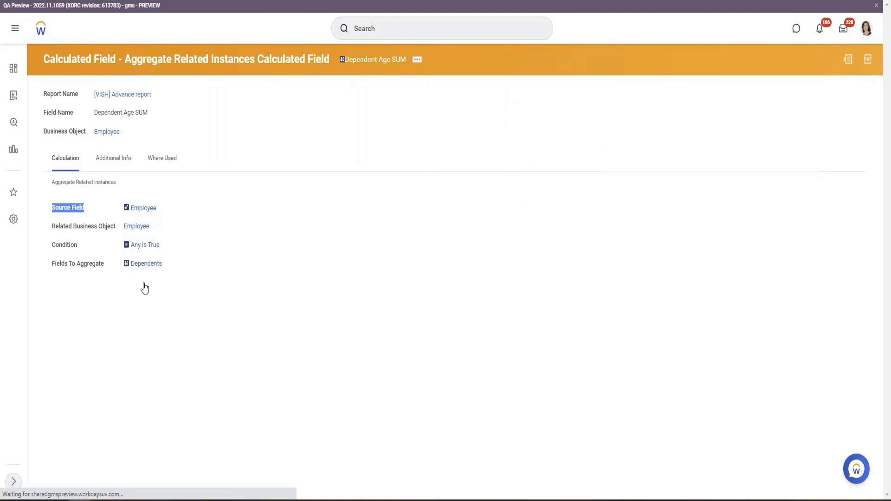
{"action": "left_click", "coordinate": [106, 300]}
{"action": "type", "text": "History"}
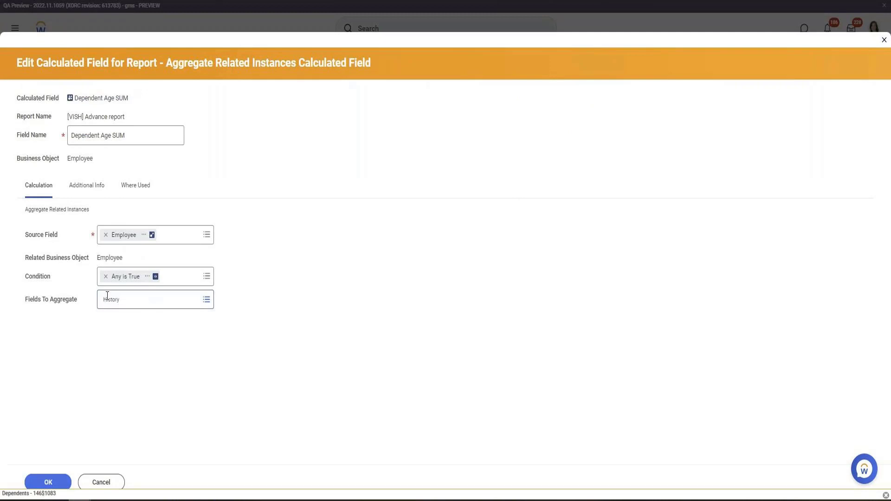
{"action": "key", "text": "Return"}
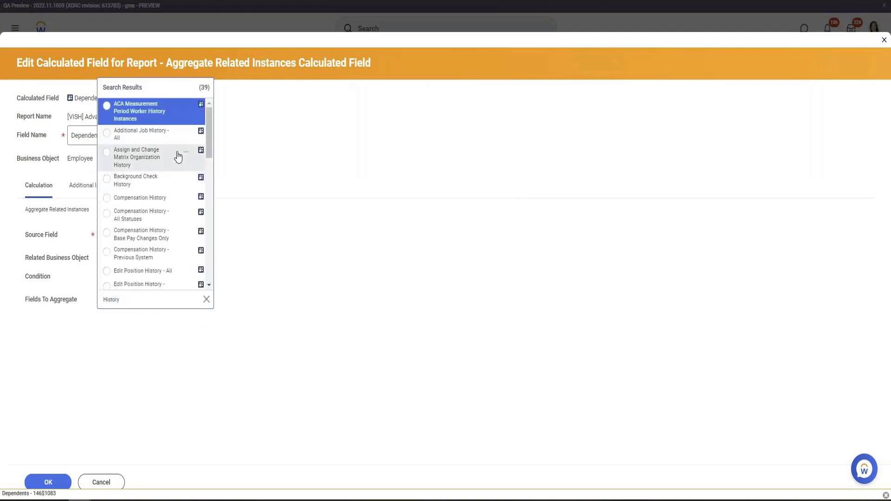
{"action": "left_click", "coordinate": [168, 207]}
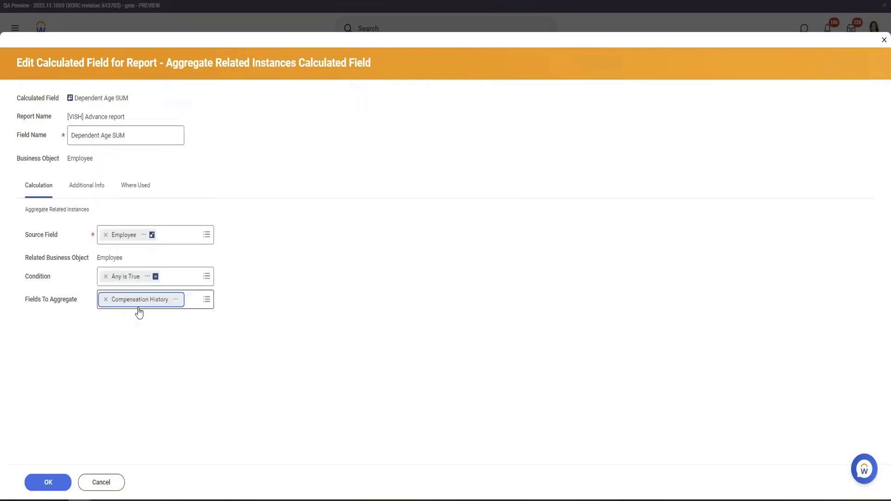
{"action": "left_click", "coordinate": [49, 483]}
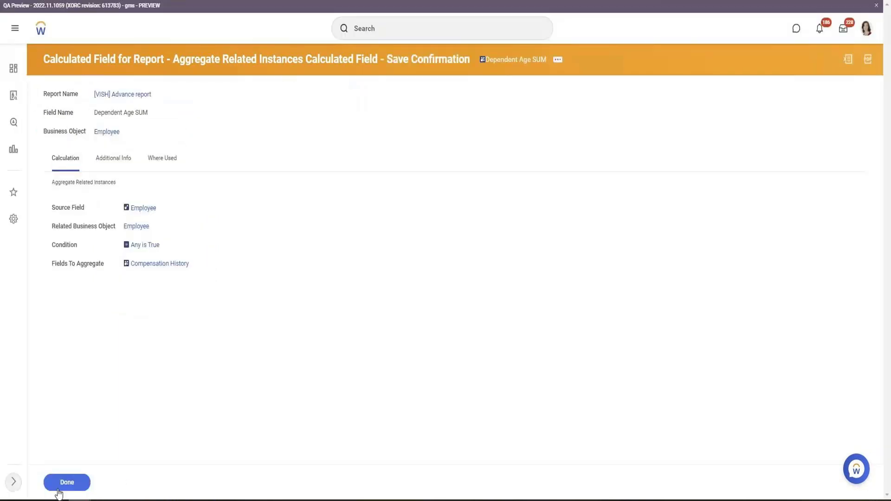
{"action": "left_click", "coordinate": [61, 482]}
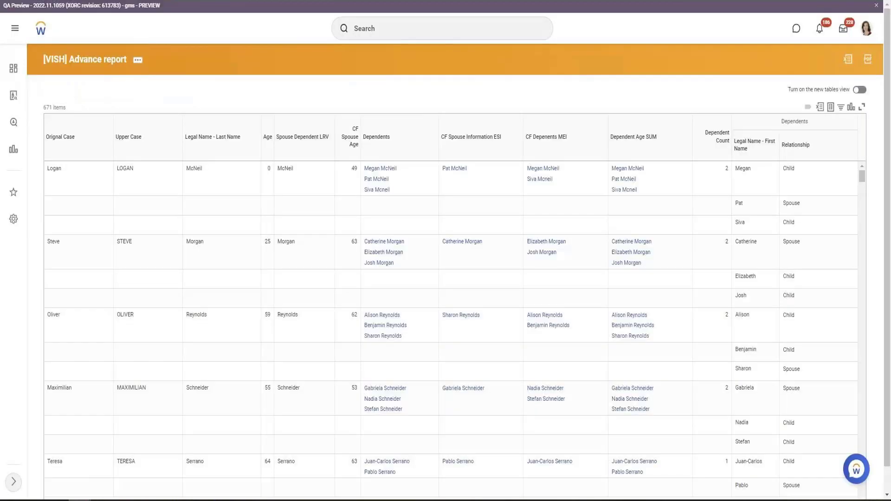
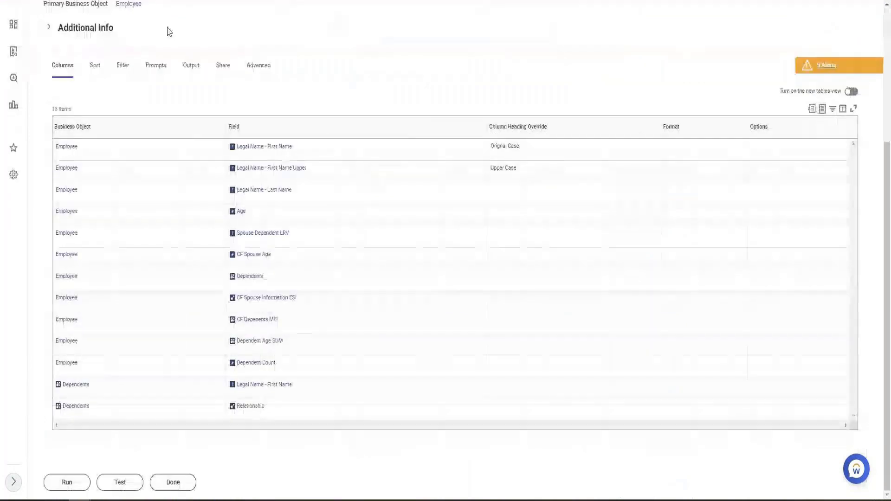
Step: Reopen the Advance report definition for editing and add a new Employee column row below Dependent Count
{"action": "scroll", "coordinate": [251, 266], "scroll_direction": "up", "scroll_amount": 5}
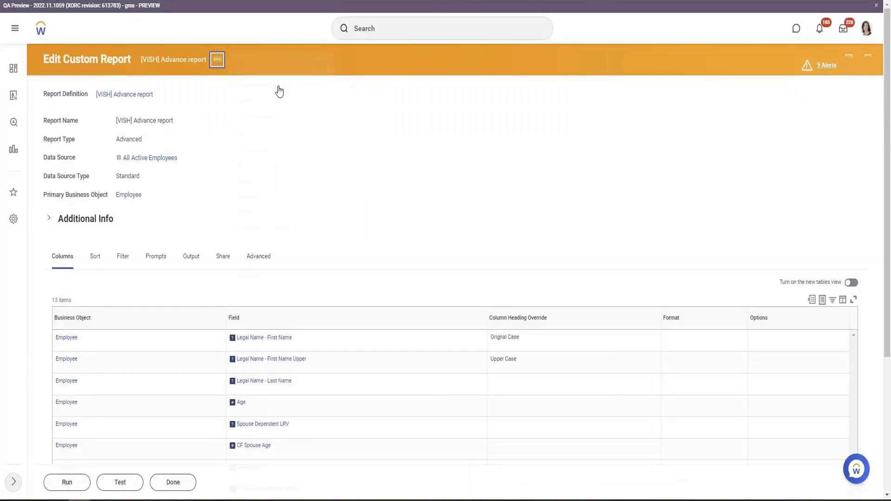
{"action": "left_click", "coordinate": [318, 87]}
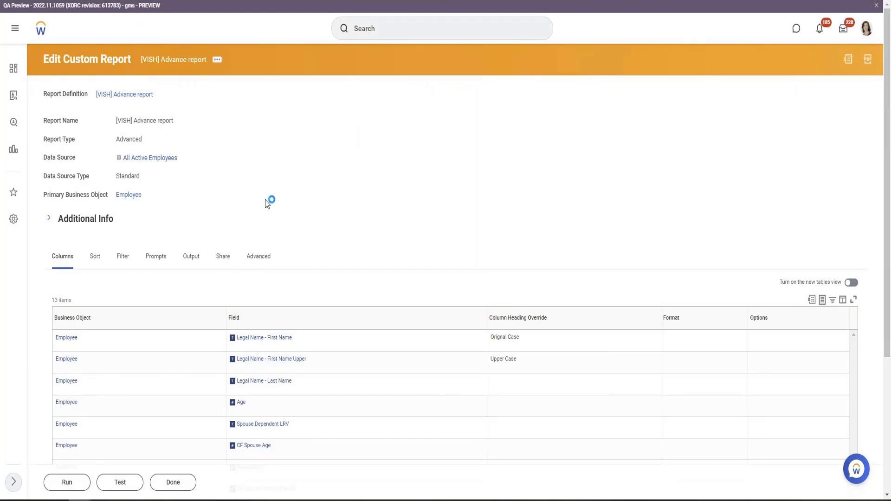
{"action": "scroll", "coordinate": [264, 203], "scroll_direction": "down", "scroll_amount": 5}
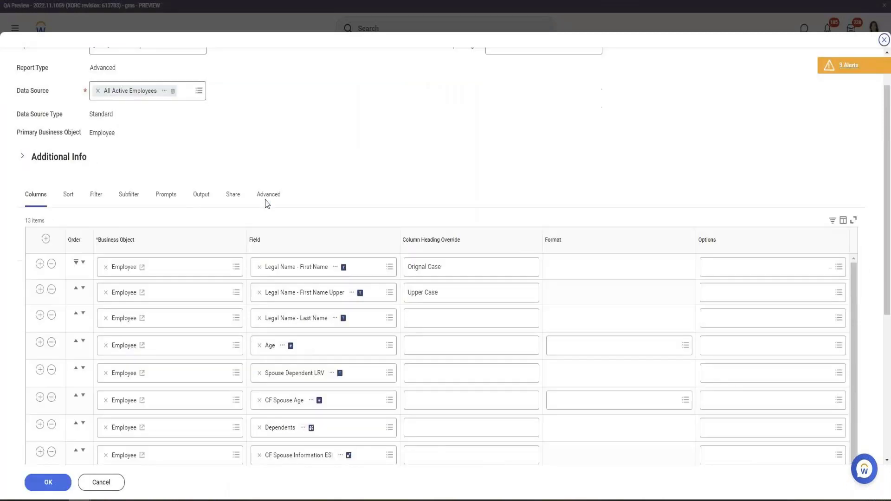
{"action": "scroll", "coordinate": [195, 273], "scroll_direction": "down", "scroll_amount": 1}
{"action": "left_click", "coordinate": [40, 251]}
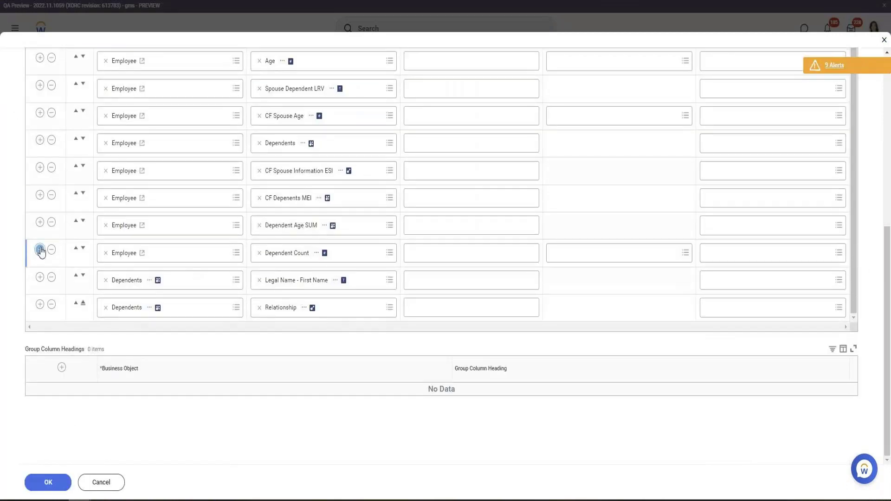
Step: Create a report calculated field for the new row named "CF Dependnts Age" on Employee, using the Evaluate Expression function
{"action": "left_click", "coordinate": [357, 283]}
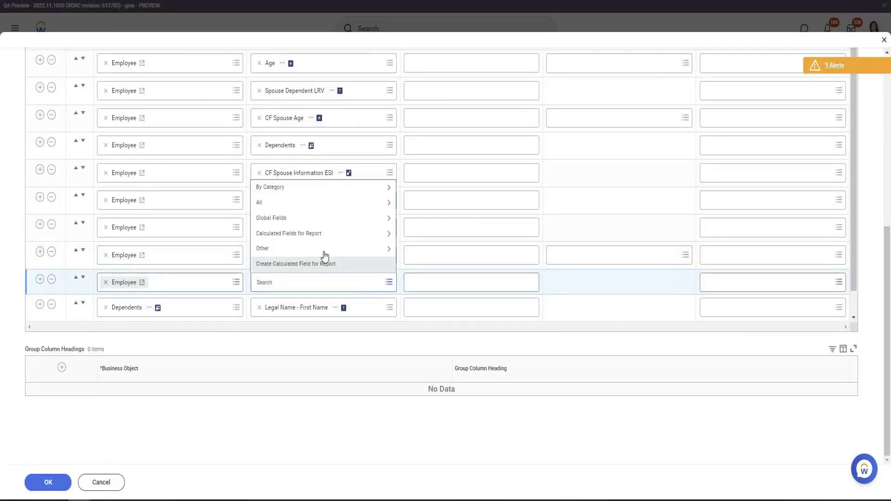
{"action": "left_click", "coordinate": [314, 267]}
{"action": "left_click", "coordinate": [124, 124]}
{"action": "type", "text": "C"}
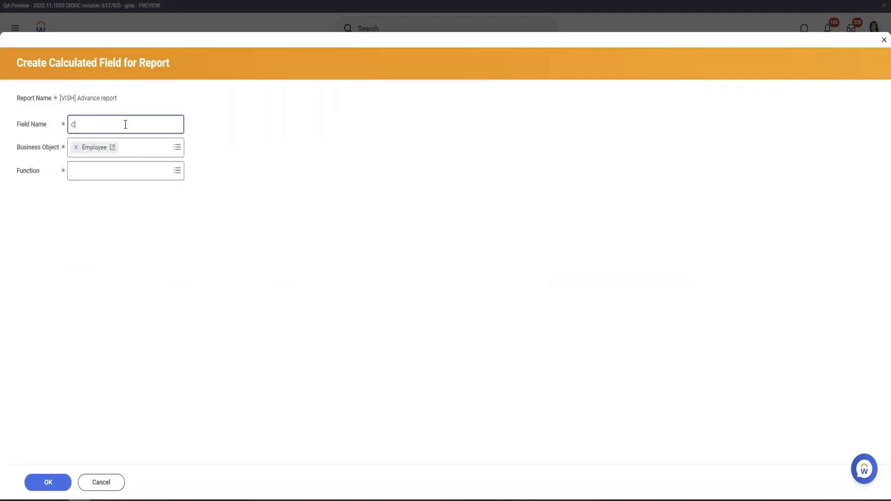
{"action": "type", "text": "F Dependnts Age"}
{"action": "left_click", "coordinate": [109, 170]}
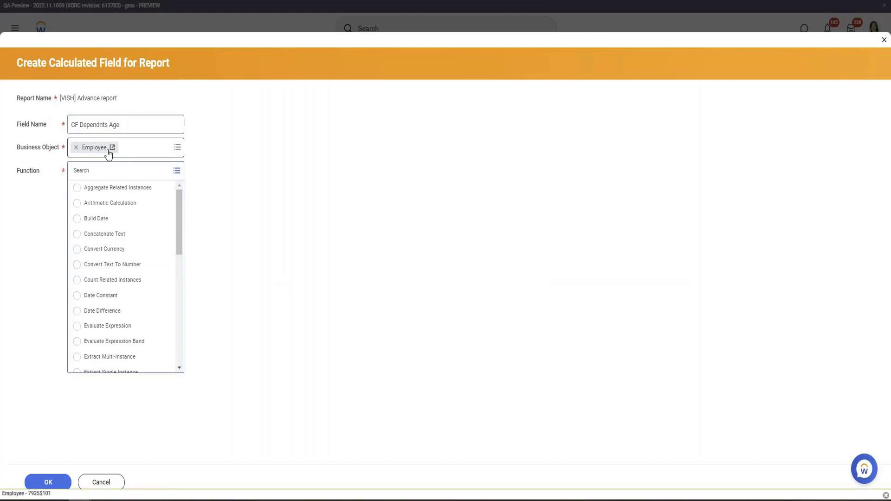
{"action": "scroll", "coordinate": [182, 218], "scroll_direction": "down", "scroll_amount": 1}
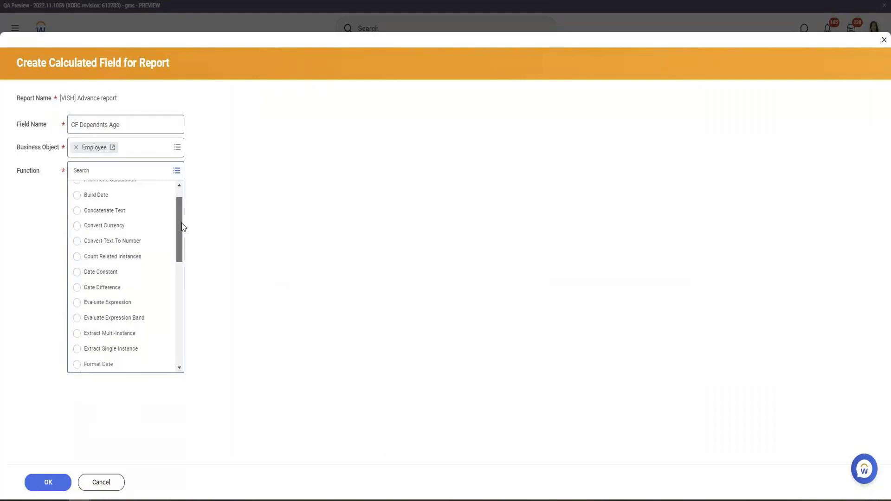
{"action": "left_click", "coordinate": [139, 301]}
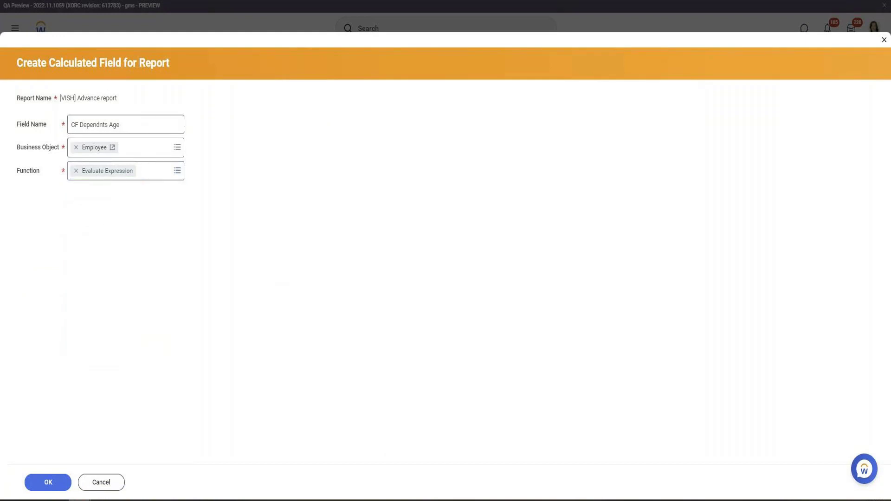
{"action": "left_click", "coordinate": [42, 489]}
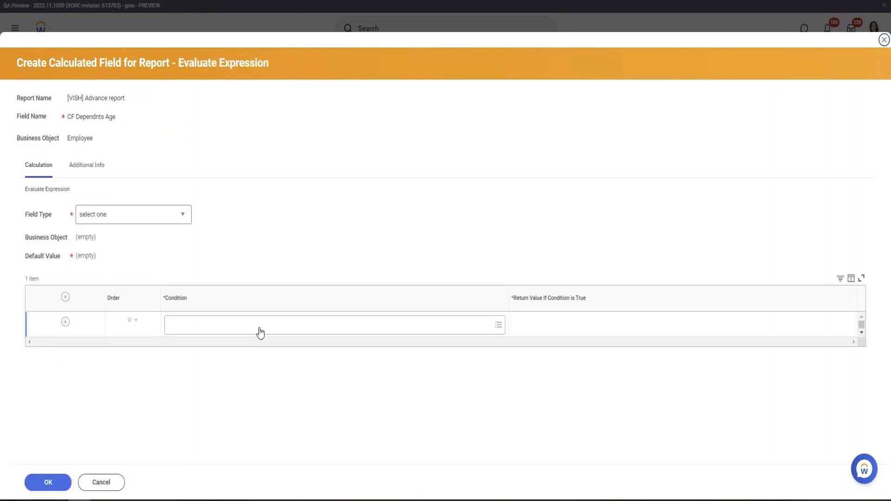
Step: Set the Evaluate Expression field type to Text and choose the global field "/" as its default value
{"action": "left_click", "coordinate": [147, 220]}
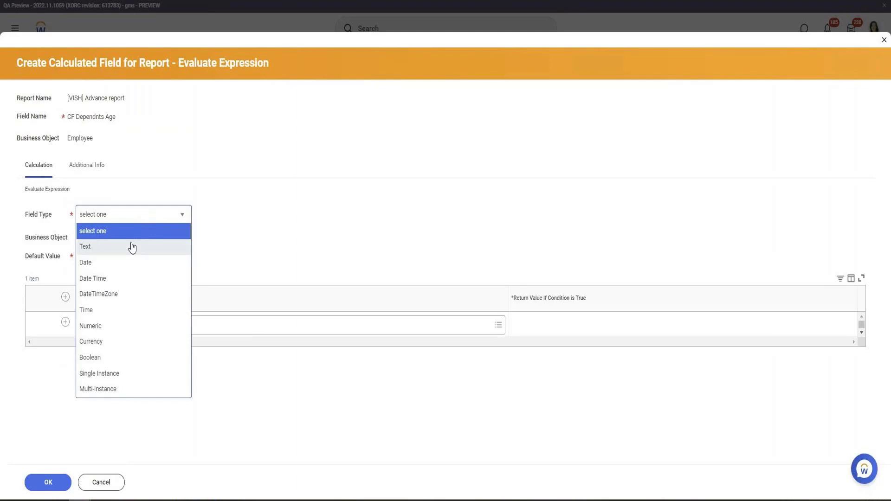
{"action": "left_click", "coordinate": [384, 242]}
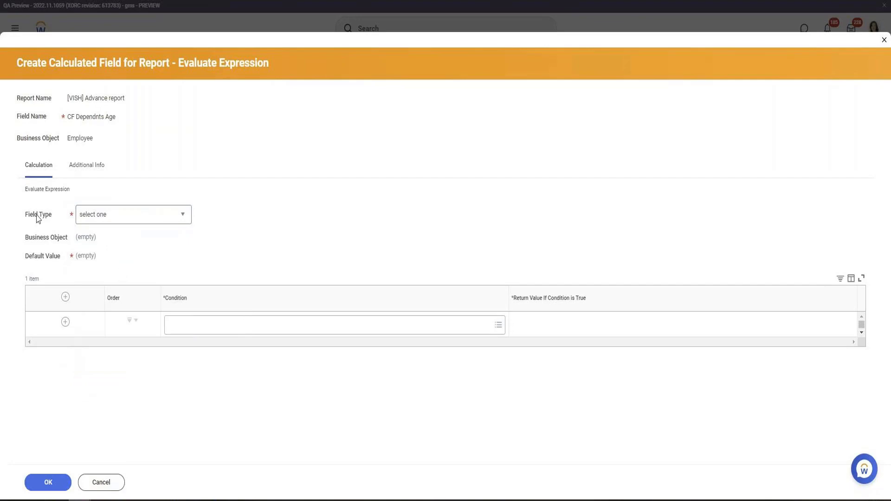
{"action": "left_click", "coordinate": [127, 218]}
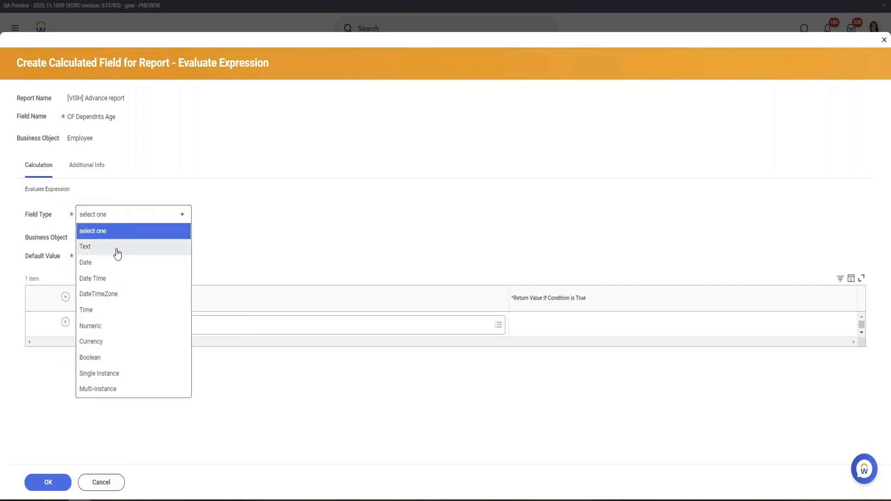
{"action": "left_click", "coordinate": [116, 250]}
{"action": "left_click", "coordinate": [97, 261]}
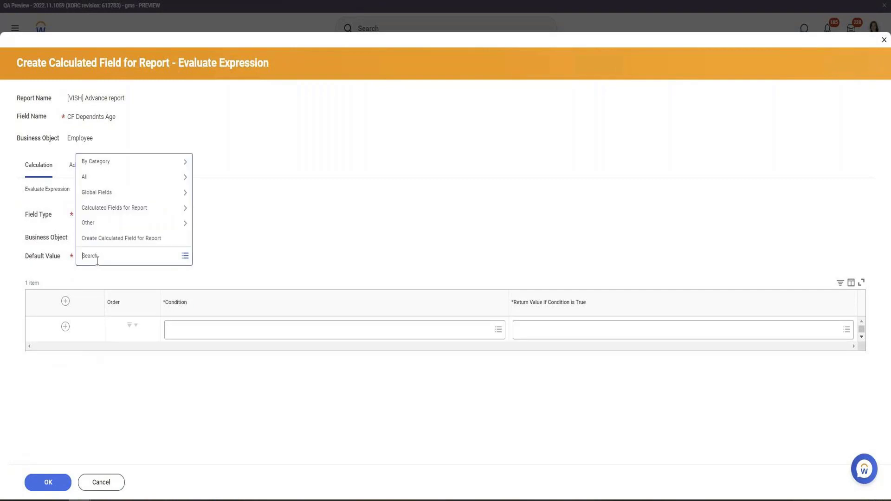
{"action": "left_click", "coordinate": [121, 193]}
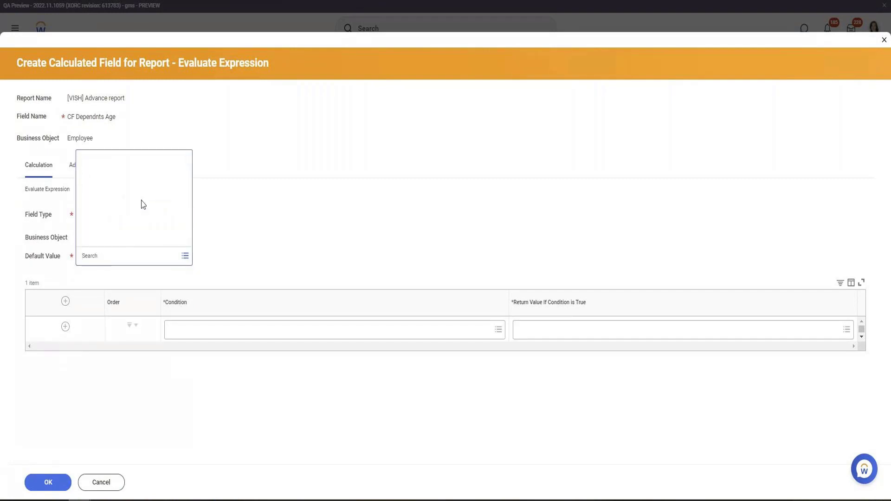
{"action": "left_click", "coordinate": [165, 237]}
{"action": "left_click", "coordinate": [101, 124]}
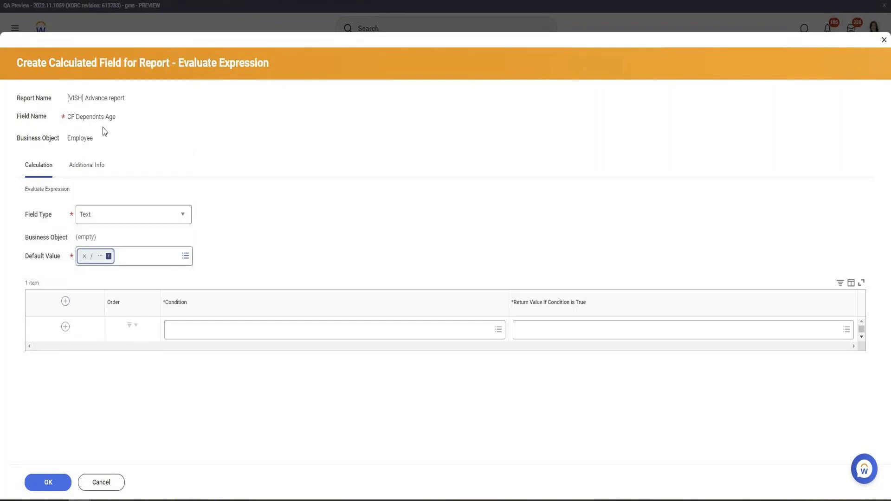
{"action": "left_click", "coordinate": [188, 331]}
{"action": "type", "text": "true"}
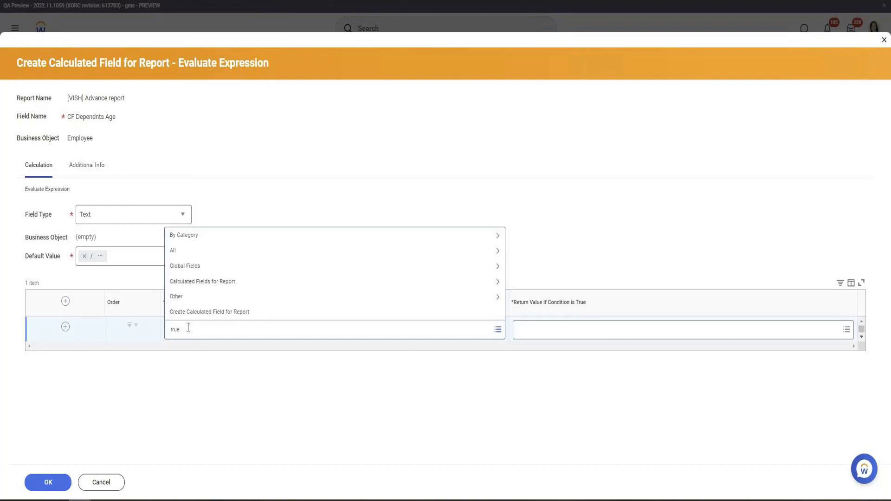
{"action": "key", "text": "Return"}
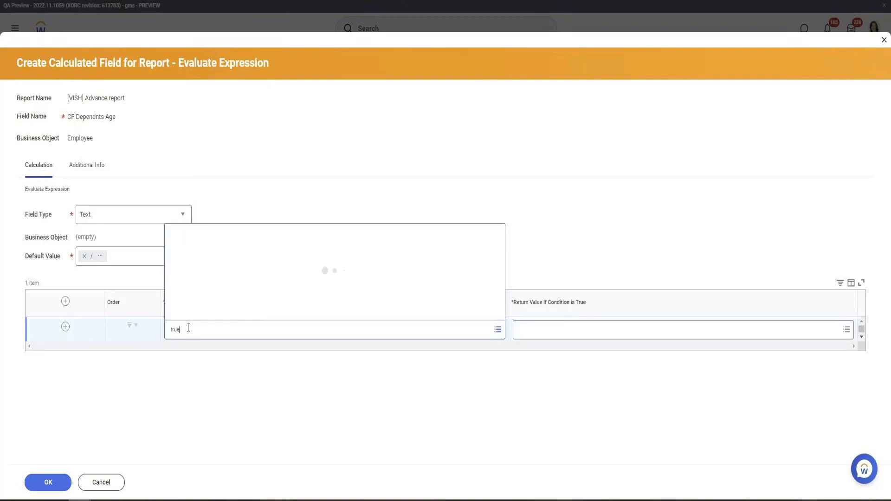
{"action": "double_click", "coordinate": [240, 331]}
{"action": "key", "text": "BackSpace"}
{"action": "key", "text": "Escape"}
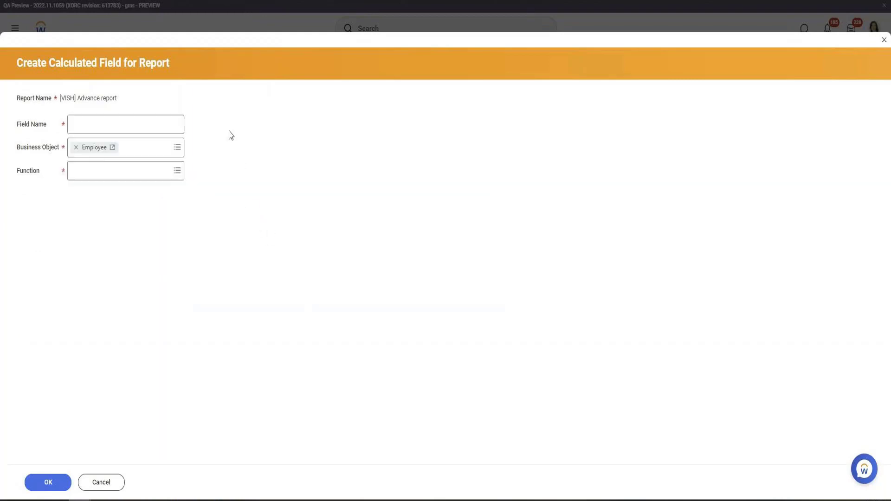
Step: Name the condition's calculated field "If Gender is Male" on Employee and give it the True/False Condition function
{"action": "type", "text": "If"}
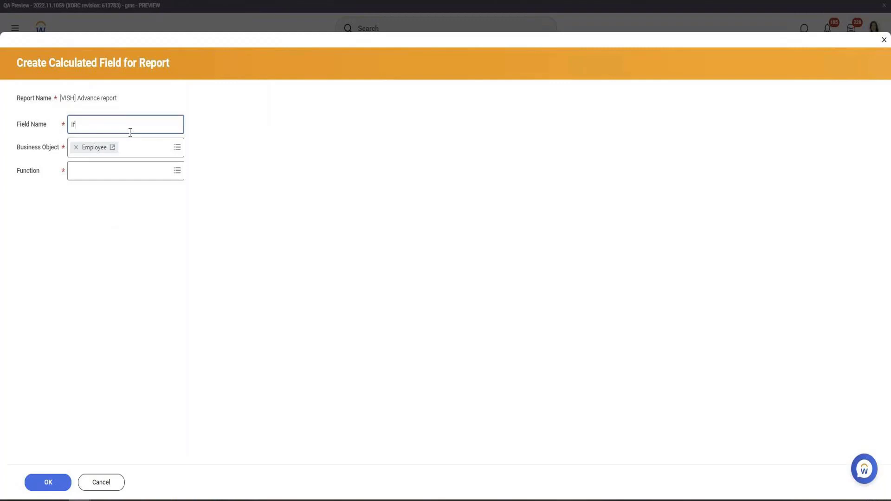
{"action": "type", "text": " Gender is Male"}
{"action": "key", "text": "Tab"}
{"action": "type", "text": "true"}
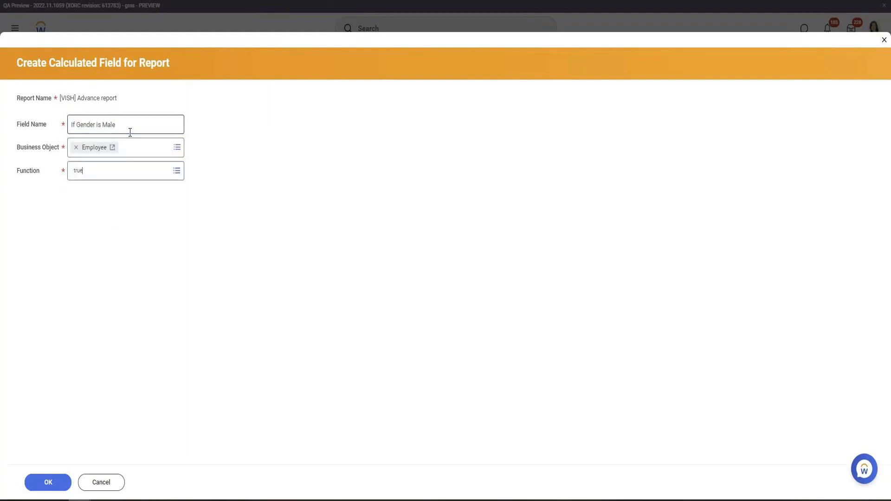
{"action": "key", "text": "Return"}
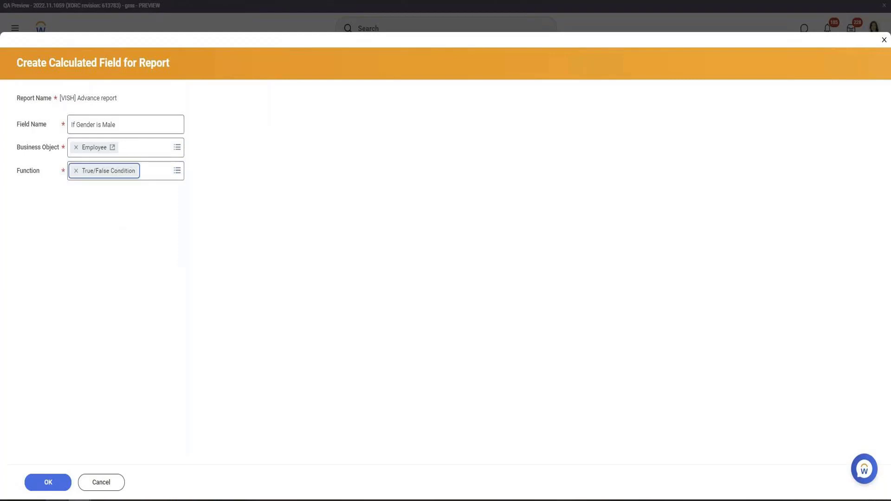
{"action": "left_click", "coordinate": [63, 483]}
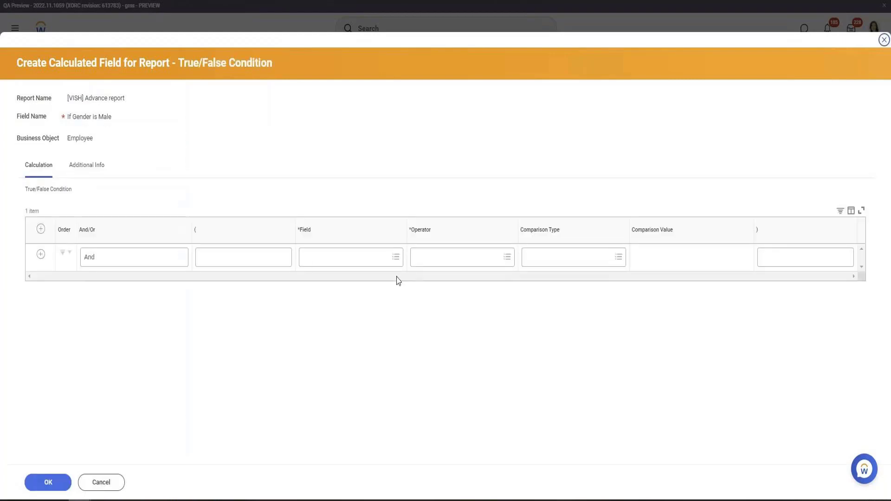
Step: Define the condition as Gender in the selection list with comparison value Male, and save the calculated field
{"action": "left_click", "coordinate": [304, 258]}
{"action": "type", "text": "gender"}
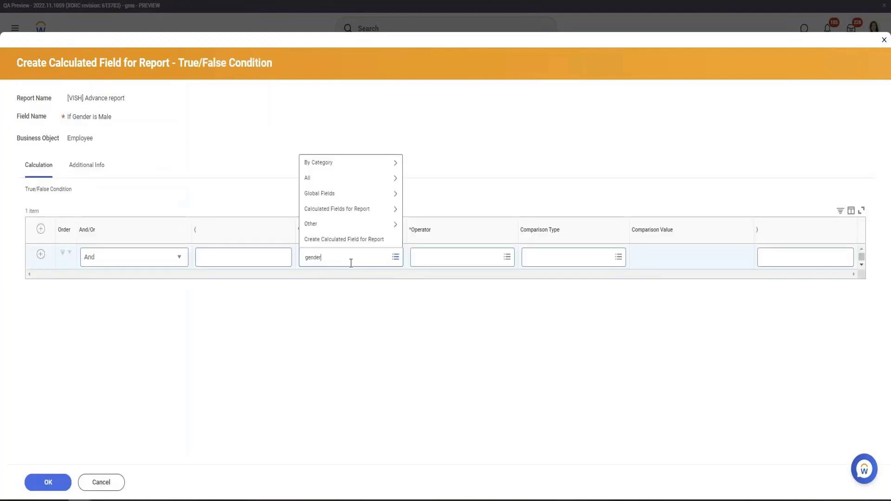
{"action": "key", "text": "Return"}
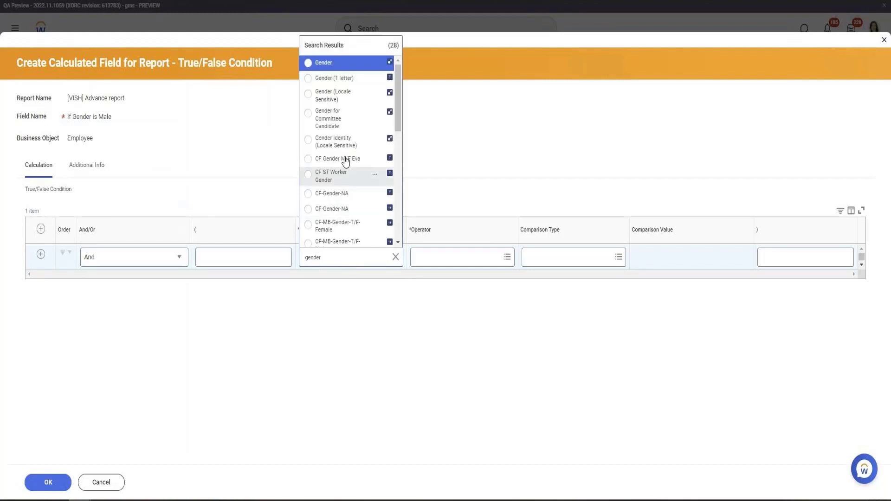
{"action": "left_click", "coordinate": [343, 66]}
{"action": "left_click", "coordinate": [459, 261]}
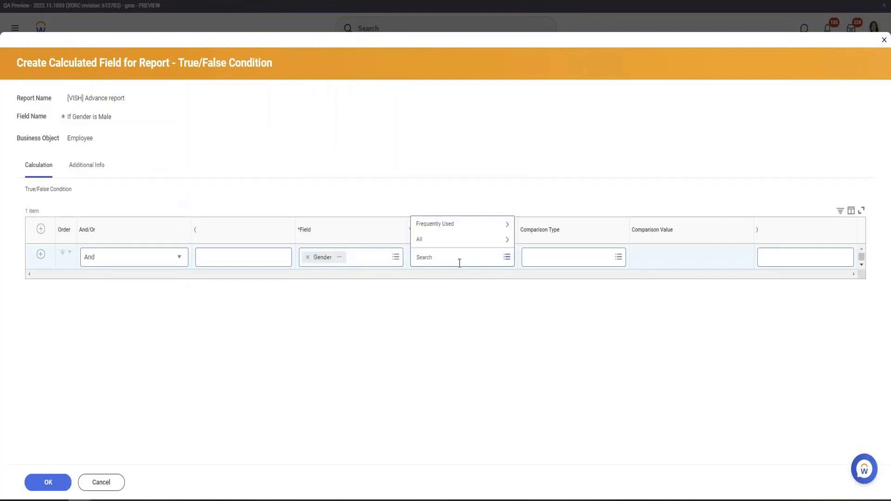
{"action": "type", "text": "in the"}
{"action": "key", "text": "Return"}
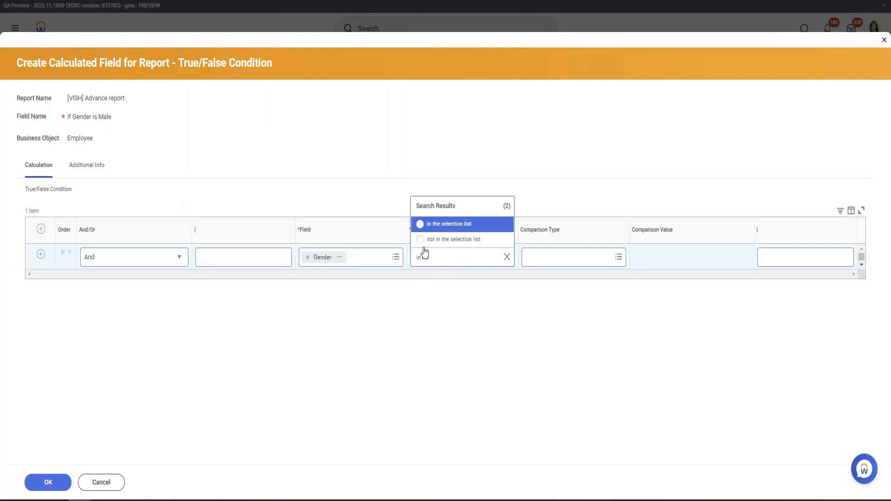
{"action": "left_click", "coordinate": [454, 228]}
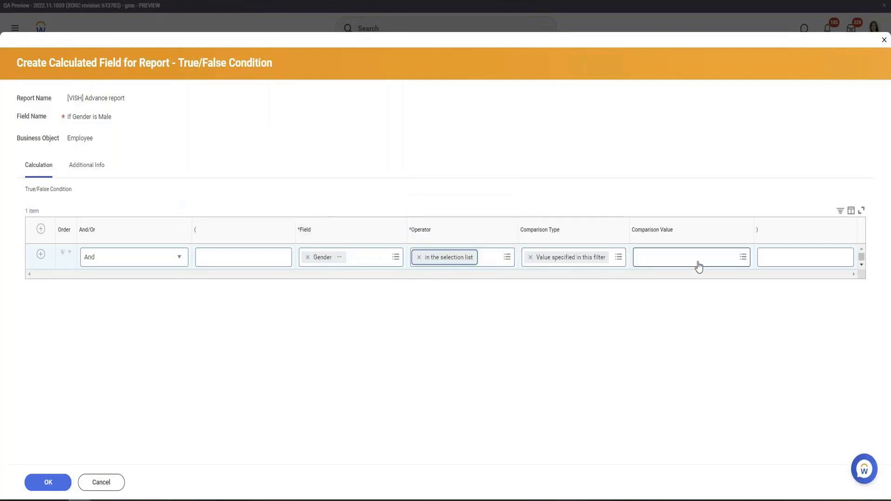
{"action": "left_click", "coordinate": [698, 261]}
{"action": "type", "text": "Male"}
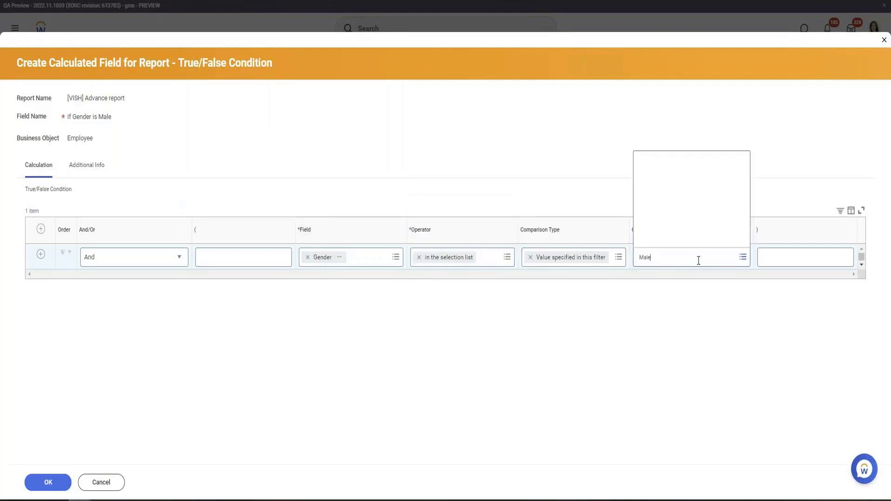
{"action": "left_click", "coordinate": [48, 481]}
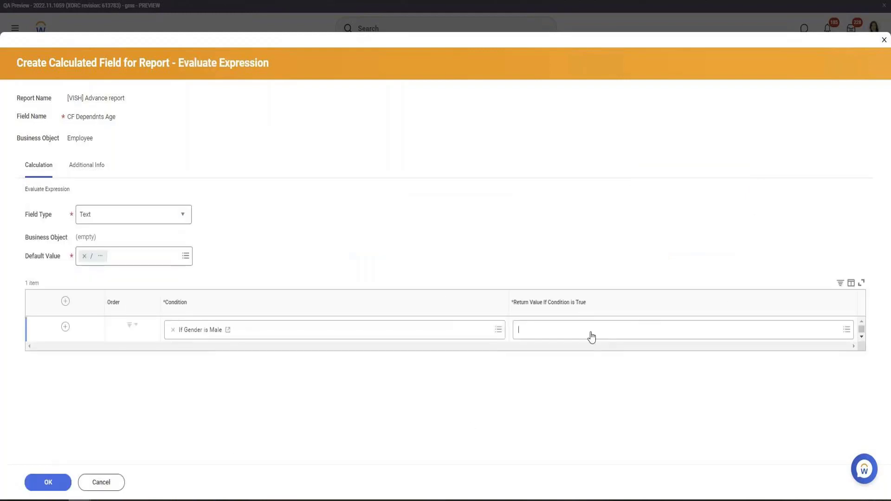
Step: Create a calculated field named "Text COnstant Male" on Employee with the Text Constant function as the condition's return value
{"action": "left_click", "coordinate": [589, 333]}
{"action": "left_click", "coordinate": [586, 312]}
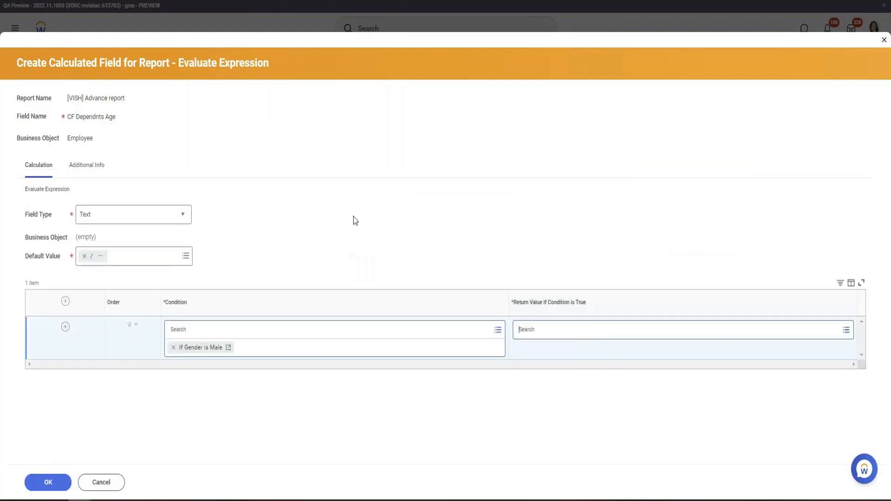
{"action": "left_click", "coordinate": [106, 126]}
{"action": "type", "text": "Te"}
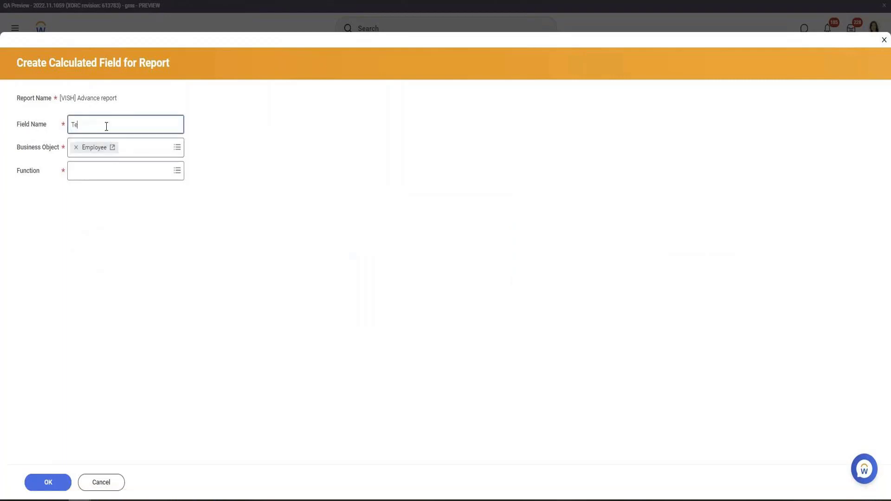
{"action": "type", "text": "xt COnstant Male"}
{"action": "key", "text": "Tab"}
{"action": "key", "text": "Tab"}
{"action": "type", "text": "Text con"}
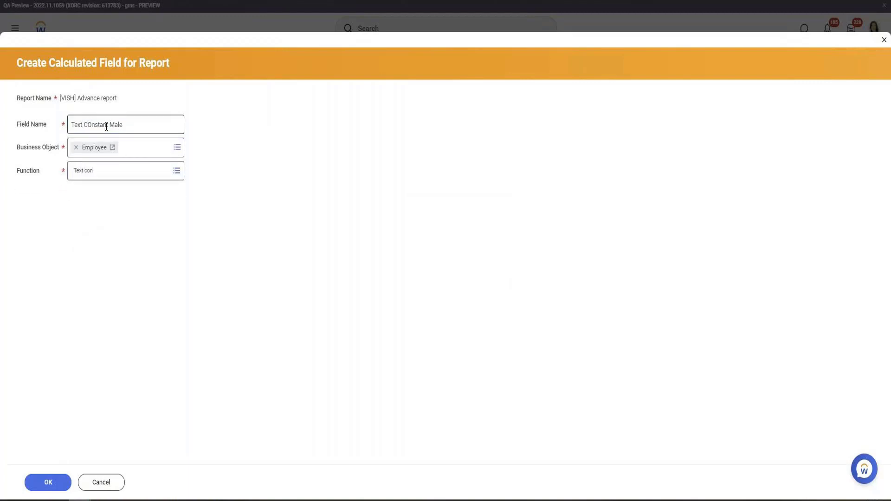
{"action": "key", "text": "Return"}
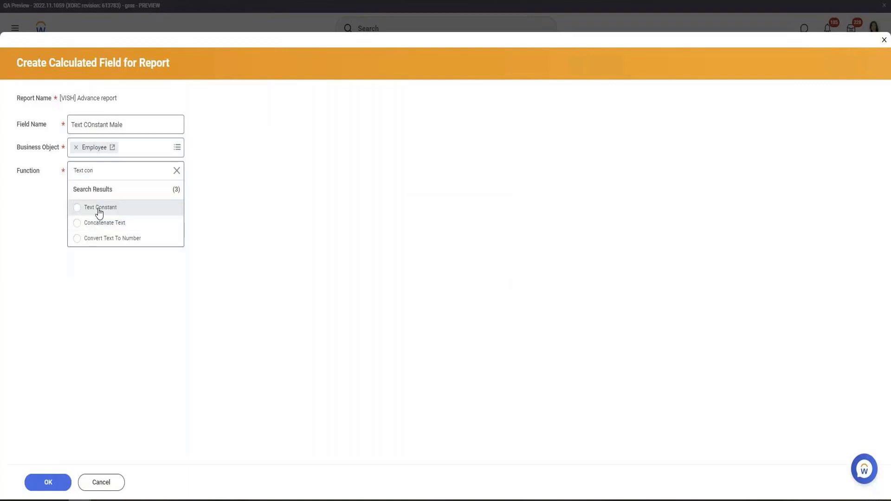
{"action": "left_click", "coordinate": [99, 212]}
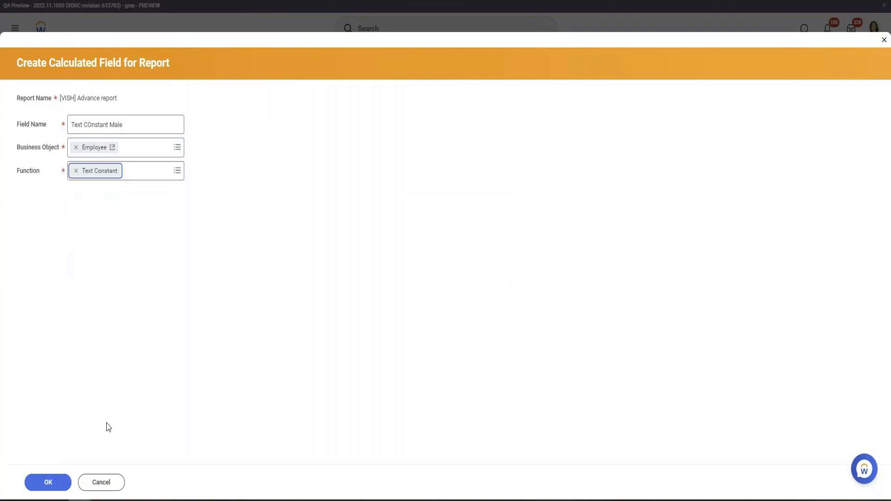
{"action": "left_click", "coordinate": [55, 485]}
Step: Set the text constant to "He is a male" and save both it and the Evaluate Expression field
{"action": "left_click", "coordinate": [86, 221]}
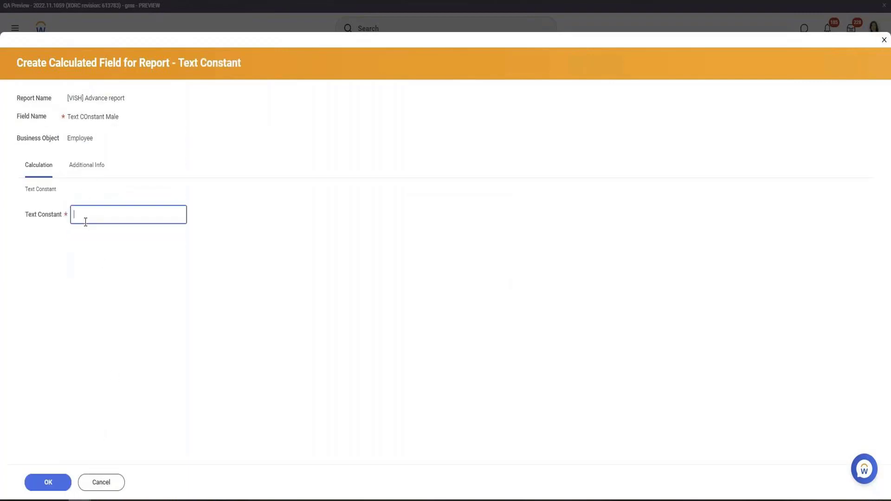
{"action": "type", "text": "He is a mail"}
{"action": "type", "text": "le"}
{"action": "left_click", "coordinate": [43, 487]}
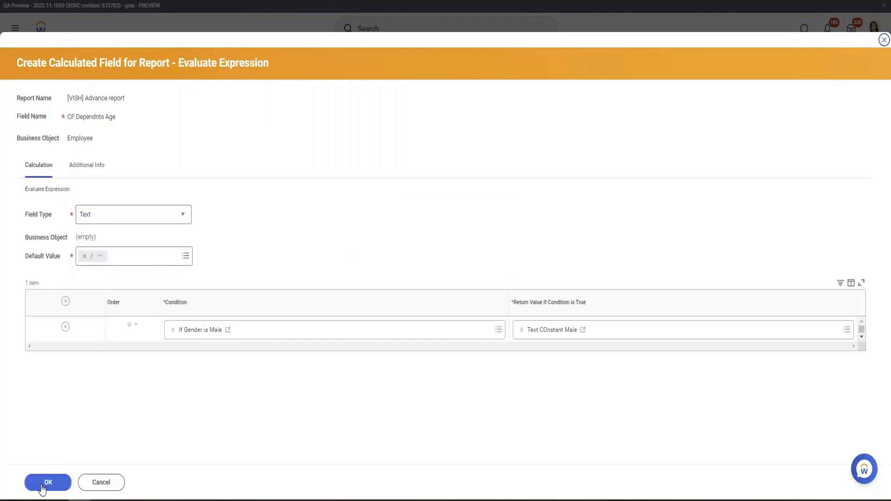
{"action": "left_click", "coordinate": [44, 484]}
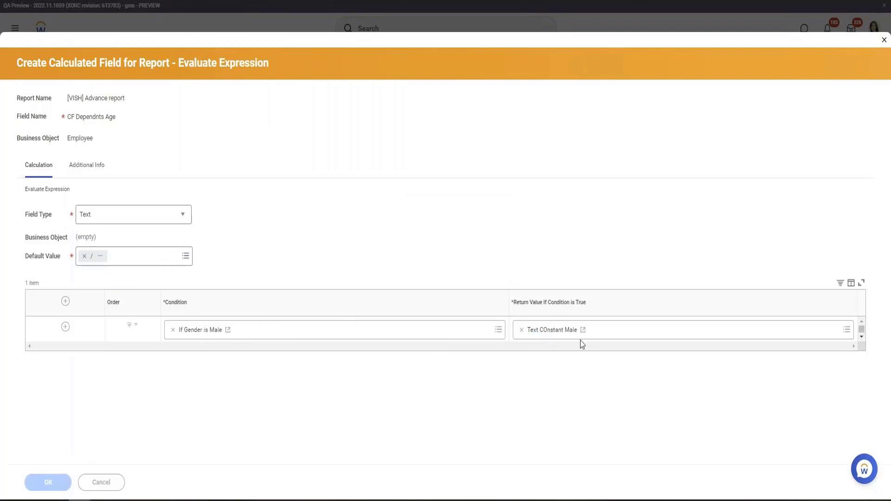
Step: Save and run the report, and check the CF Dependnts Age values of the first two employees
{"action": "scroll", "coordinate": [539, 247], "scroll_direction": "down", "scroll_amount": 3}
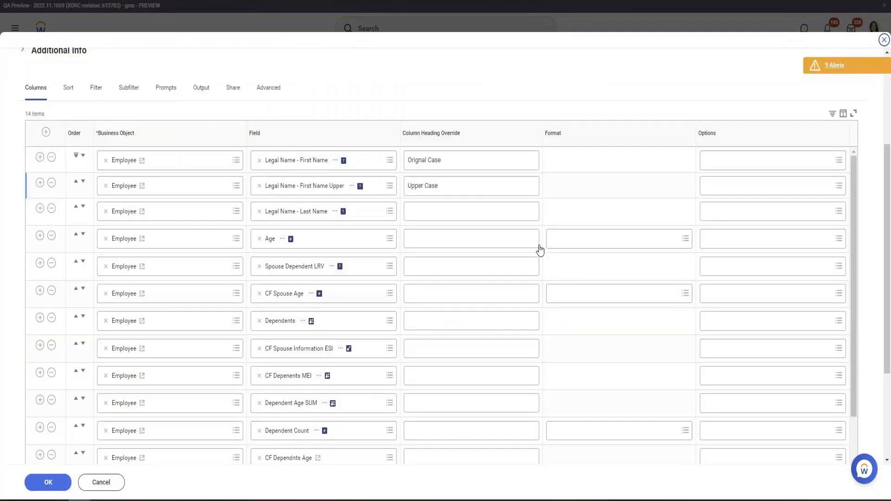
{"action": "left_click", "coordinate": [46, 484]}
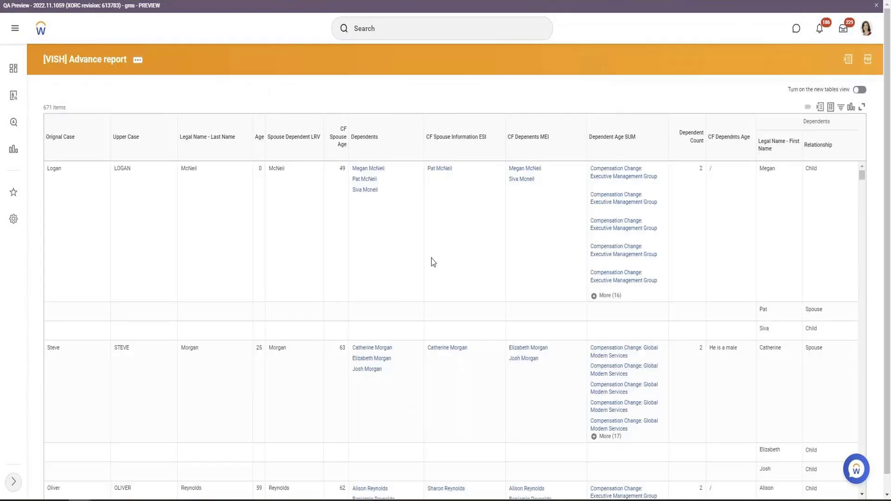
{"action": "left_click", "coordinate": [712, 176]}
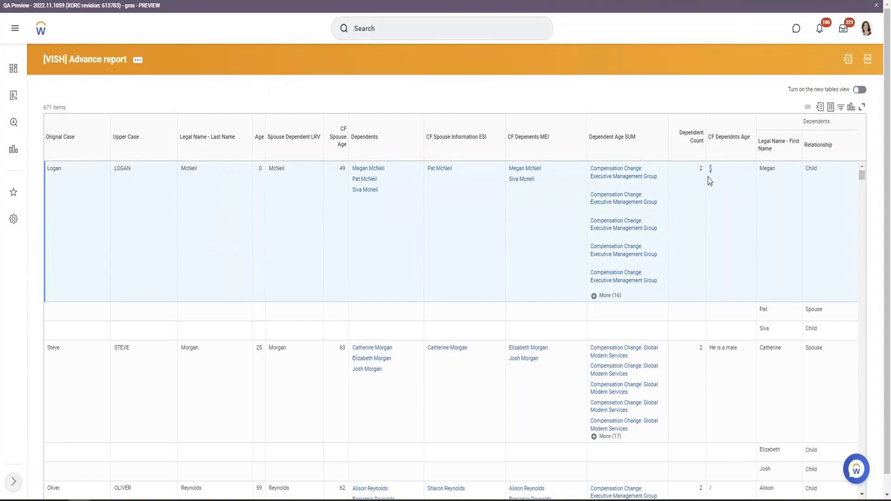
{"action": "left_click", "coordinate": [727, 349]}
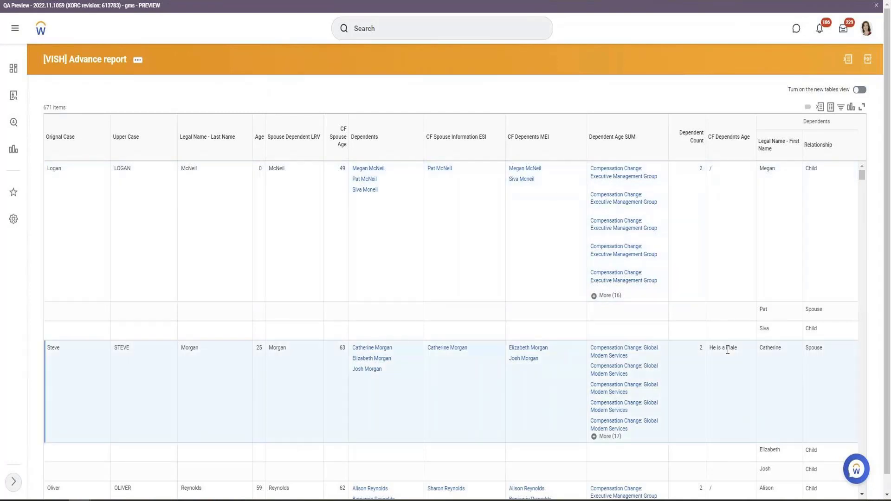
{"action": "triple_click", "coordinate": [725, 350]}
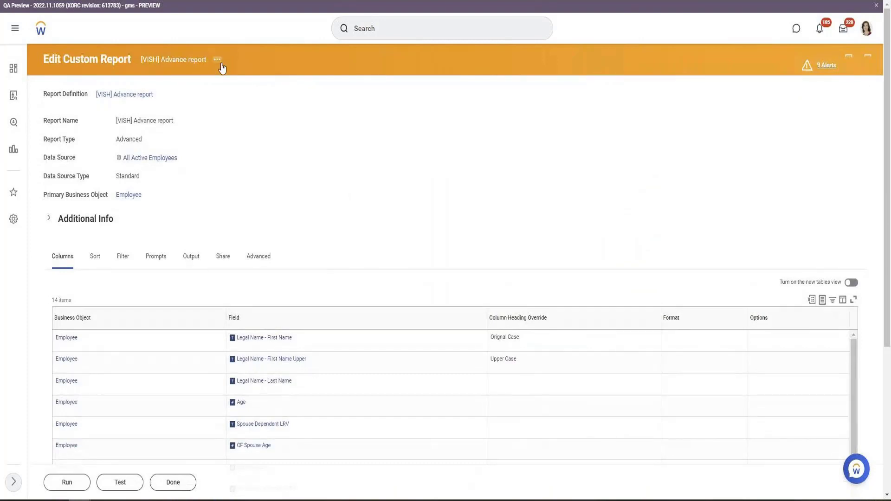
Step: View the CF Dependnts Age field definition in a new tab and review its default value and conditional return value
{"action": "scroll", "coordinate": [204, 261], "scroll_direction": "down", "scroll_amount": 5}
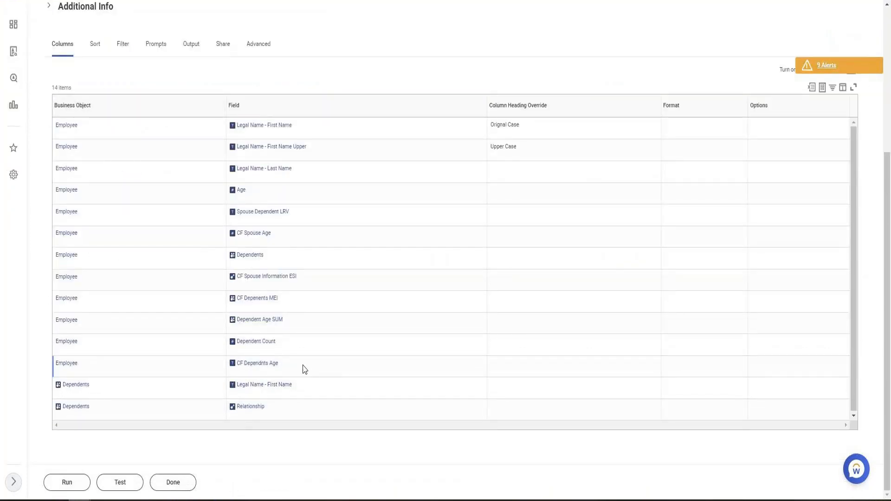
{"action": "right_click", "coordinate": [270, 369]}
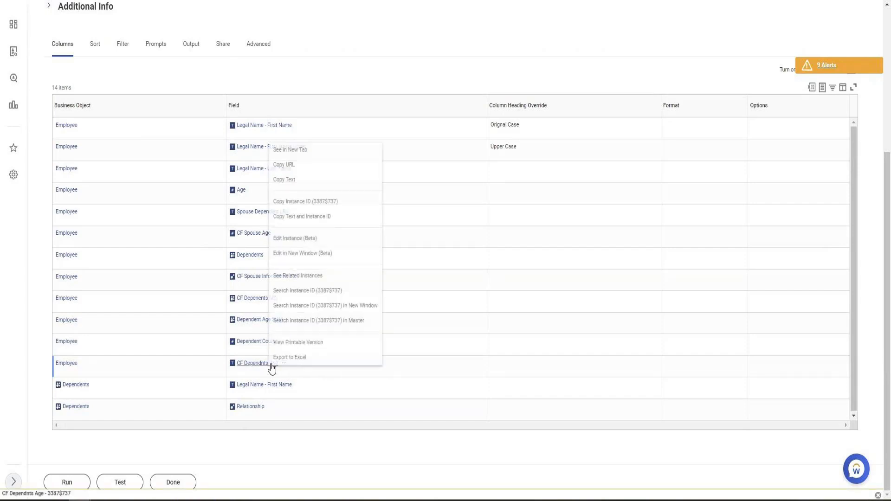
{"action": "left_click", "coordinate": [290, 150]}
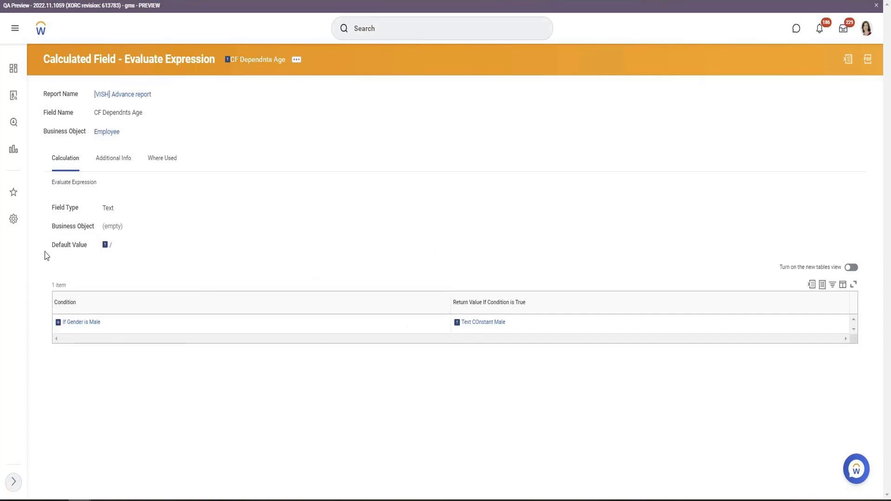
{"action": "left_click_drag", "start_coordinate": [53, 245], "coordinate": [85, 244]}
{"action": "mouse_move", "coordinate": [516, 330]}
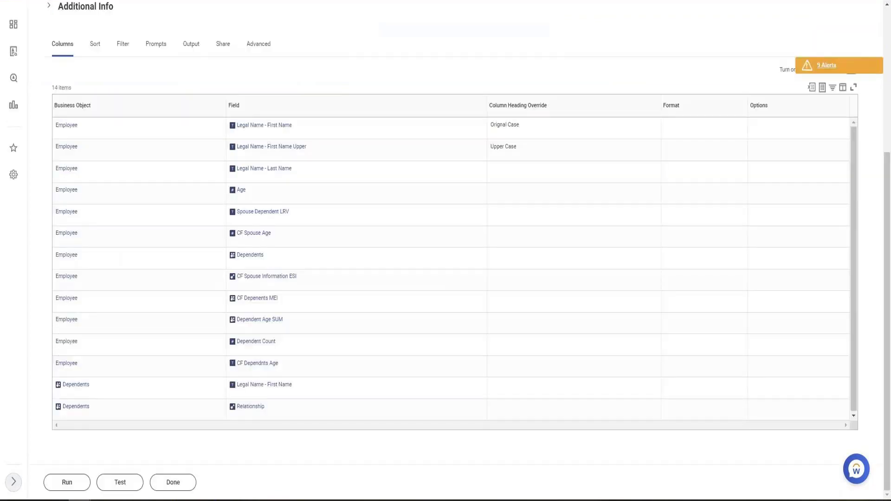
Step: Insert a new Employee column row below CF Dependnts Age in the report definition
{"action": "scroll", "coordinate": [189, 263], "scroll_direction": "up", "scroll_amount": 5}
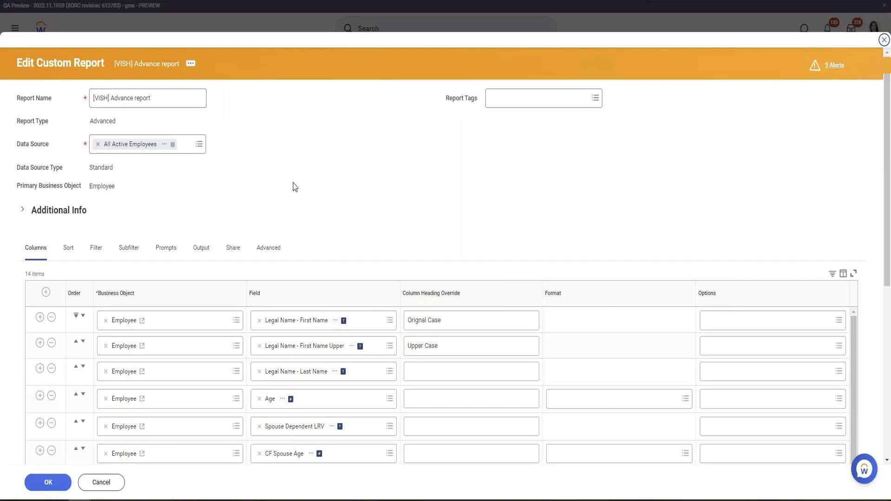
{"action": "scroll", "coordinate": [293, 186], "scroll_direction": "down", "scroll_amount": 8}
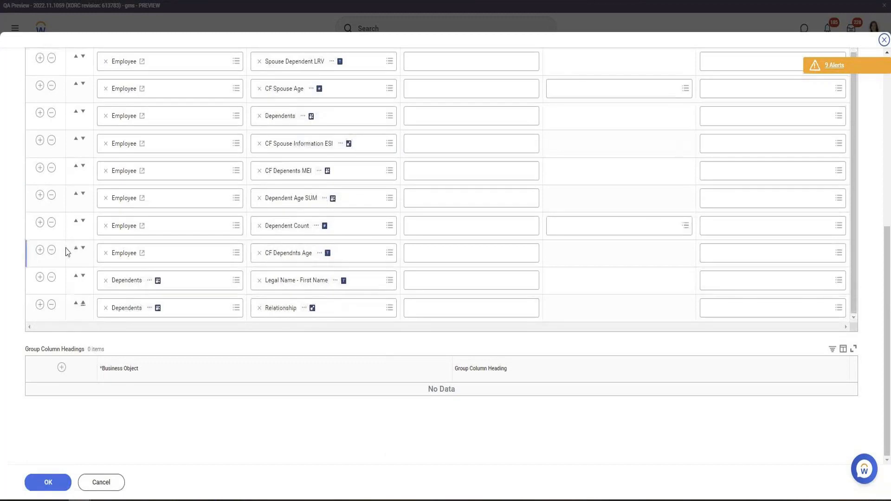
{"action": "left_click", "coordinate": [40, 249]}
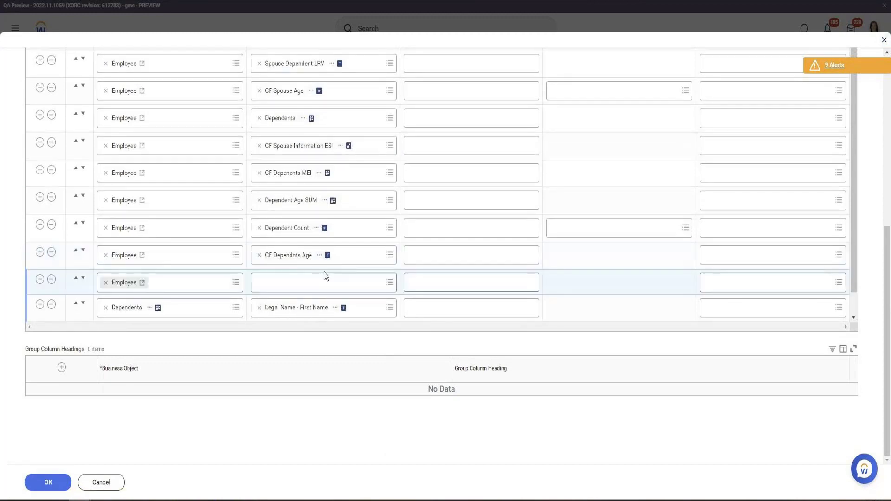
Step: Create a calculated field for the new row named "Lokup ORg" on Employee, using the Lookup Organization function
{"action": "left_click", "coordinate": [326, 279]}
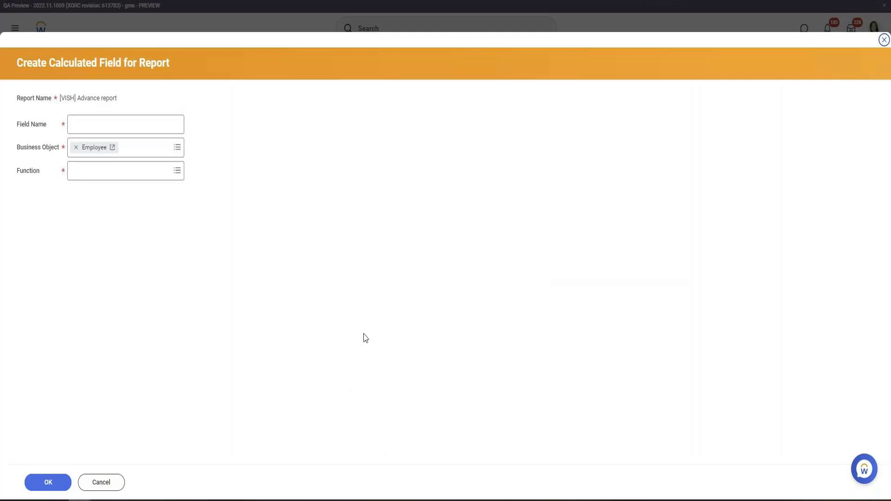
{"action": "left_click", "coordinate": [151, 168]}
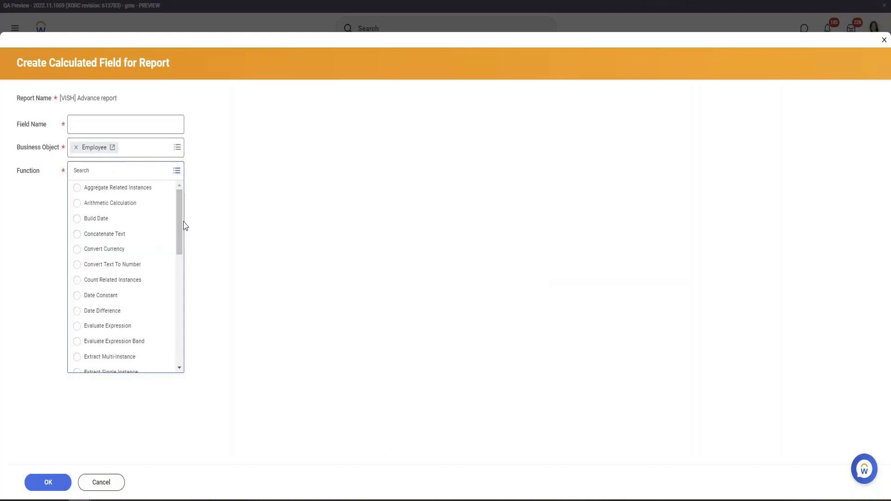
{"action": "left_click_drag", "start_coordinate": [177, 228], "coordinate": [173, 311]}
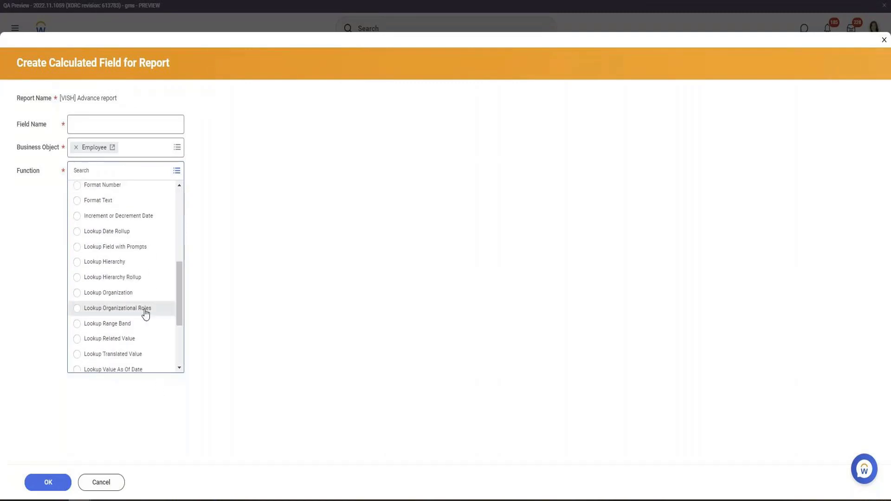
{"action": "left_click", "coordinate": [99, 297]}
{"action": "left_click", "coordinate": [108, 124]}
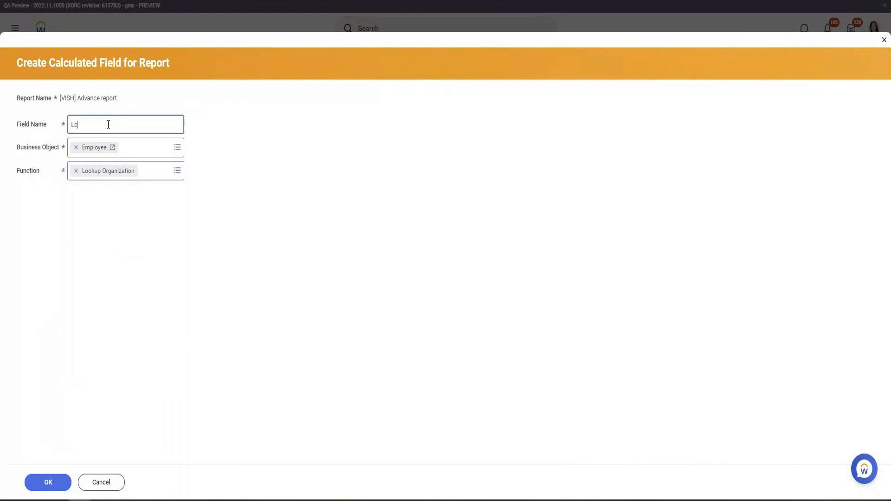
{"action": "type", "text": "Lokup ORg"}
{"action": "left_click", "coordinate": [42, 483]}
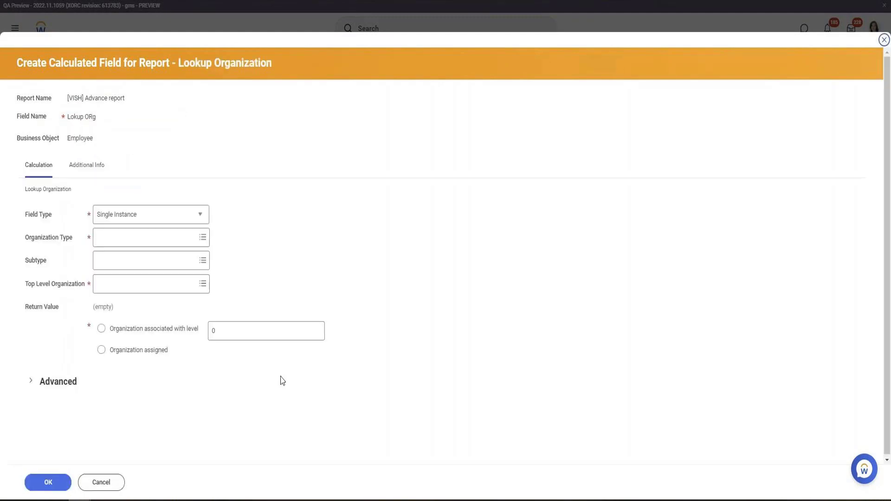
Step: Set the organization type to Cost Center and browse the choices for the top level organization
{"action": "left_click", "coordinate": [120, 239]}
{"action": "type", "text": "Com"}
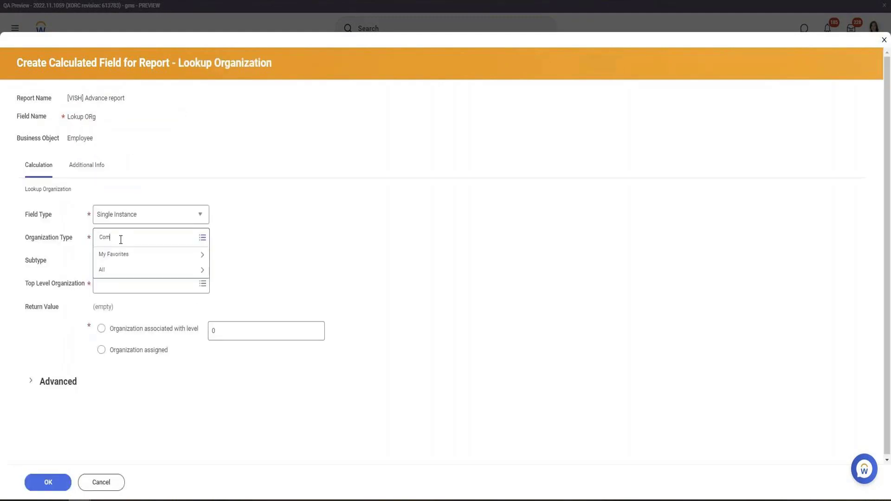
{"action": "key", "text": "BackSpace"}
{"action": "key", "text": "BackSpace"}
{"action": "key", "text": "BackSpace"}
{"action": "type", "text": "Cos"}
{"action": "key", "text": "Return"}
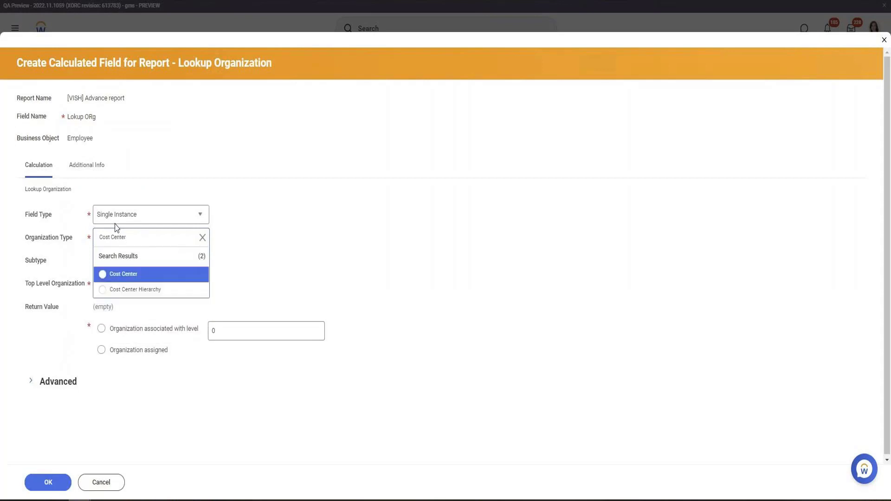
{"action": "left_click", "coordinate": [121, 274]}
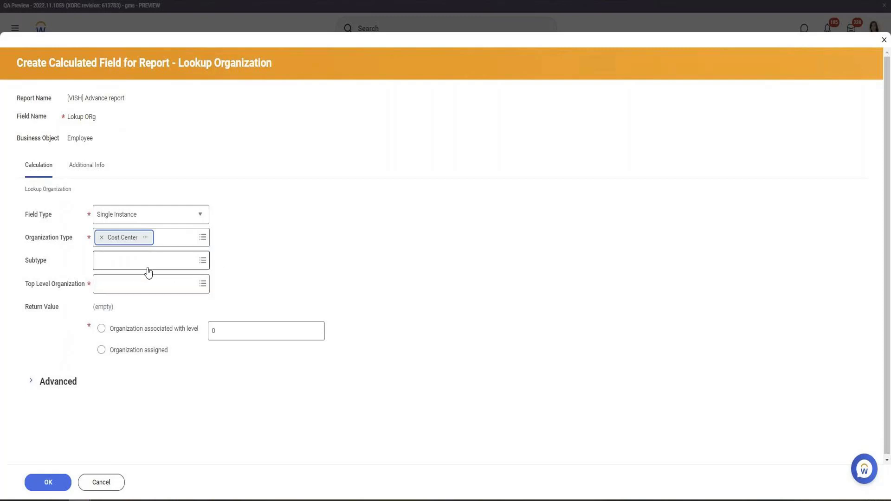
{"action": "left_click", "coordinate": [116, 285]}
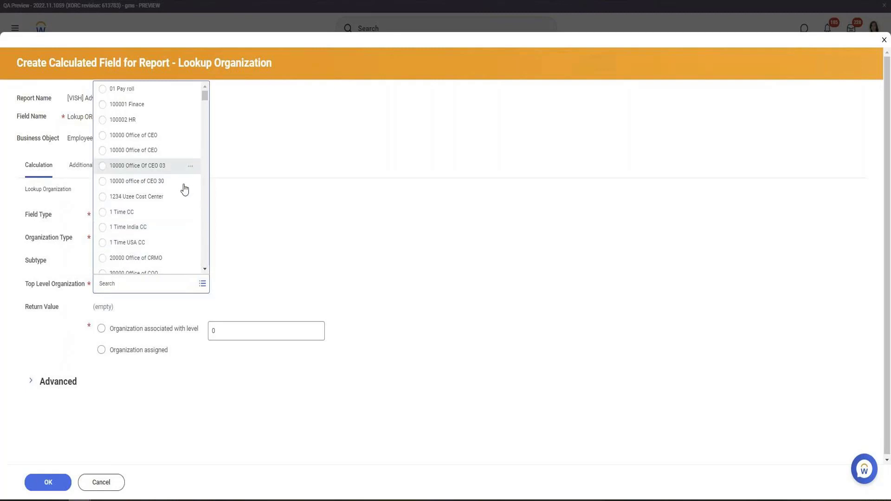
{"action": "scroll", "coordinate": [183, 195], "scroll_direction": "down", "scroll_amount": 10}
{"action": "scroll", "coordinate": [183, 204], "scroll_direction": "down", "scroll_amount": 5}
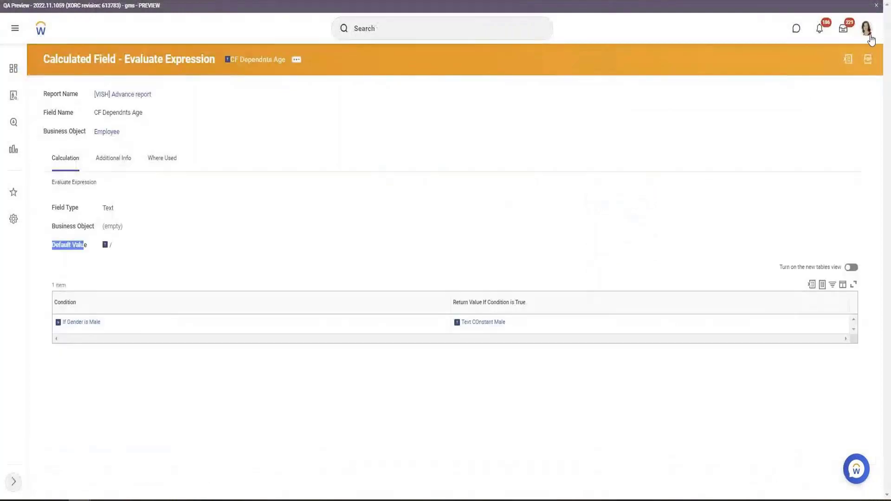
Step: View the organizations in the signed-in worker's job profile and open the nominal 25 organization to check its type
{"action": "left_click", "coordinate": [867, 29]}
{"action": "left_click", "coordinate": [382, 258]}
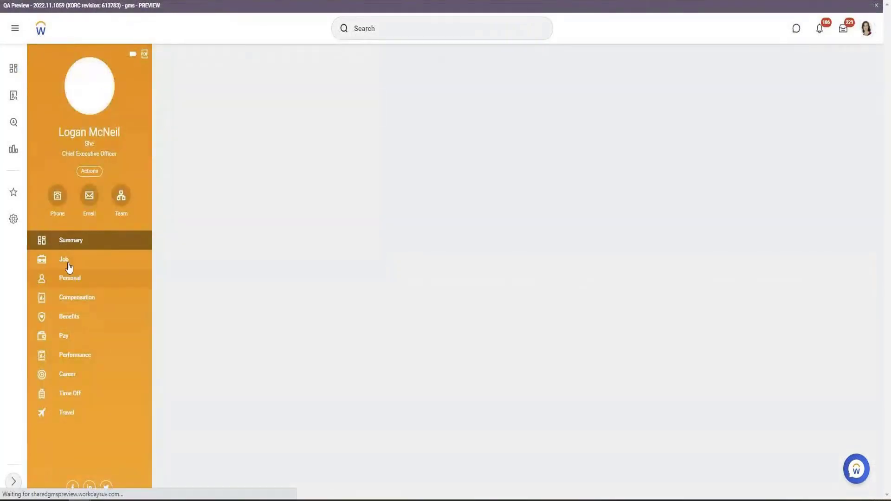
{"action": "left_click", "coordinate": [69, 266]}
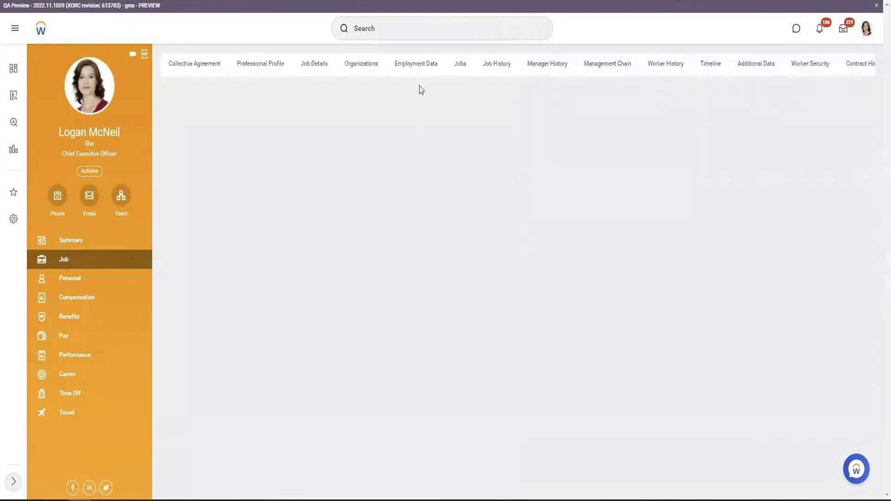
{"action": "left_click", "coordinate": [382, 74]}
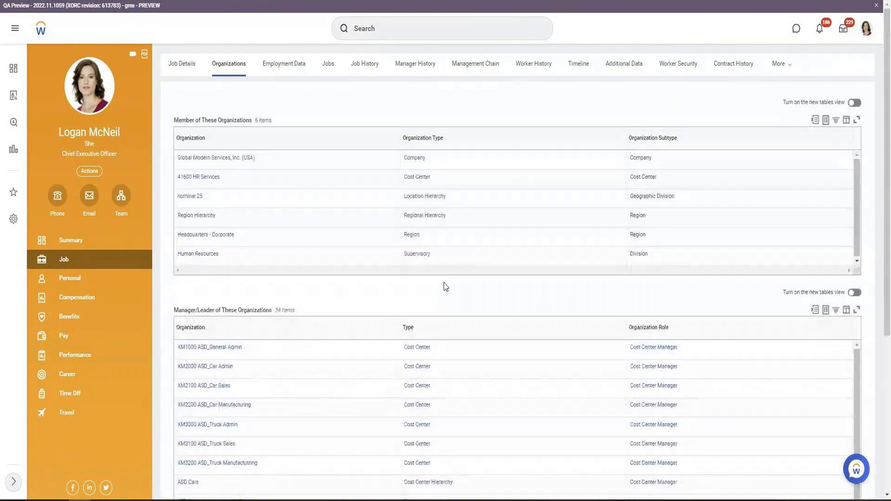
{"action": "right_click", "coordinate": [190, 198]}
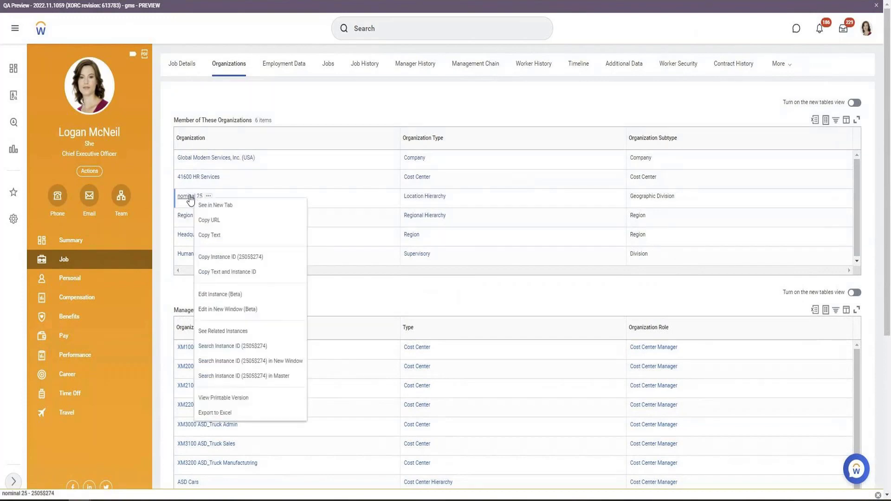
{"action": "left_click", "coordinate": [189, 197]}
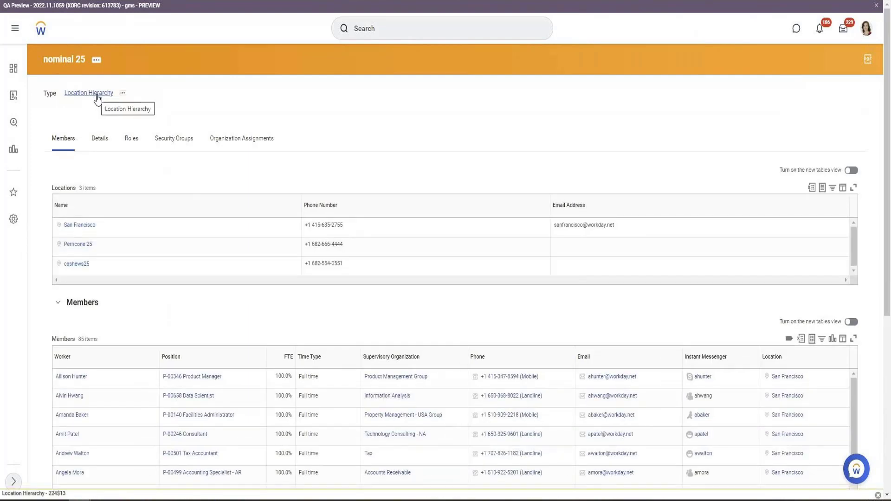
Step: Change the organization type of the Lokup ORg calculated field to Supervisory
{"action": "right_click", "coordinate": [67, 60]}
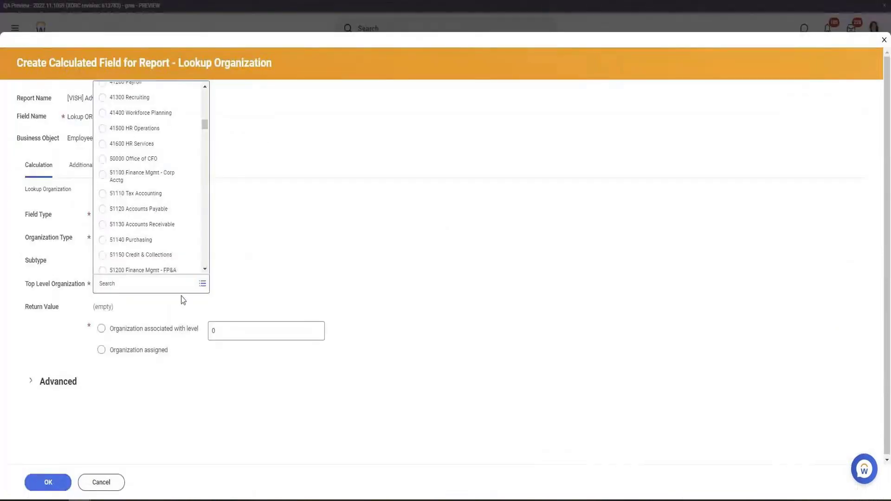
{"action": "left_click", "coordinate": [160, 241]}
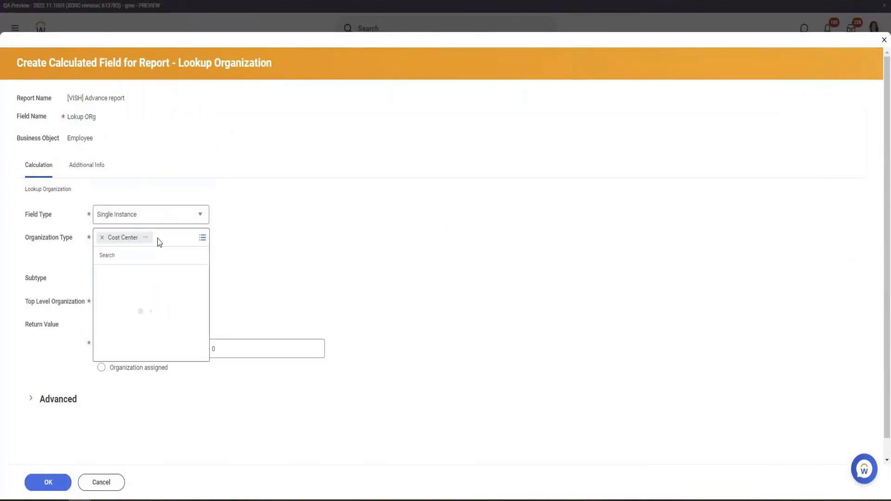
{"action": "type", "text": "cost"}
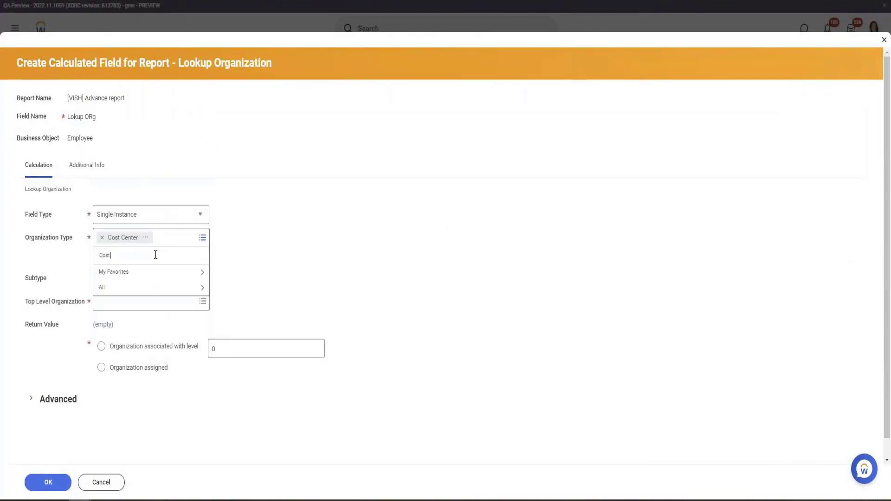
{"action": "type", "text": " Center"}
{"action": "key", "text": "ctrl+a"}
{"action": "key", "text": "BackSpace"}
{"action": "type", "text": "Supe"}
{"action": "key", "text": "Return"}
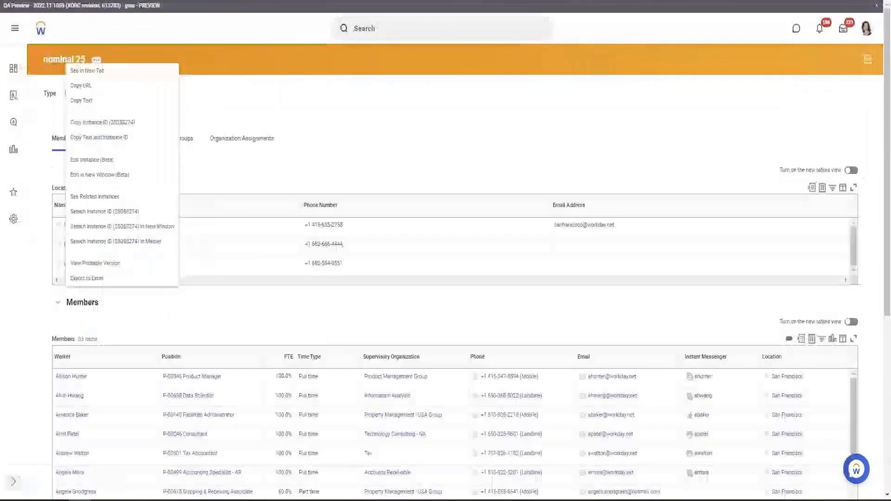
Step: Return to the signed-in worker's profile and check the supervisory organization in the summary's job details
{"action": "left_click", "coordinate": [313, 45]}
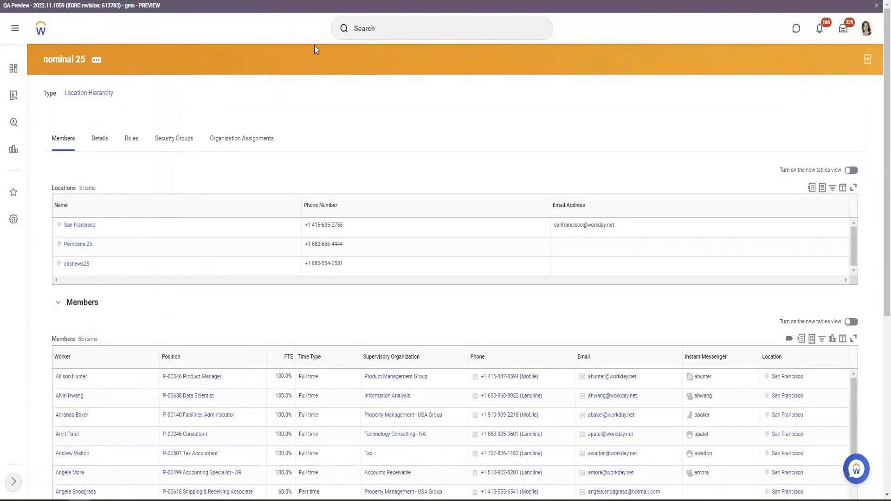
{"action": "key", "text": "alt+Left"}
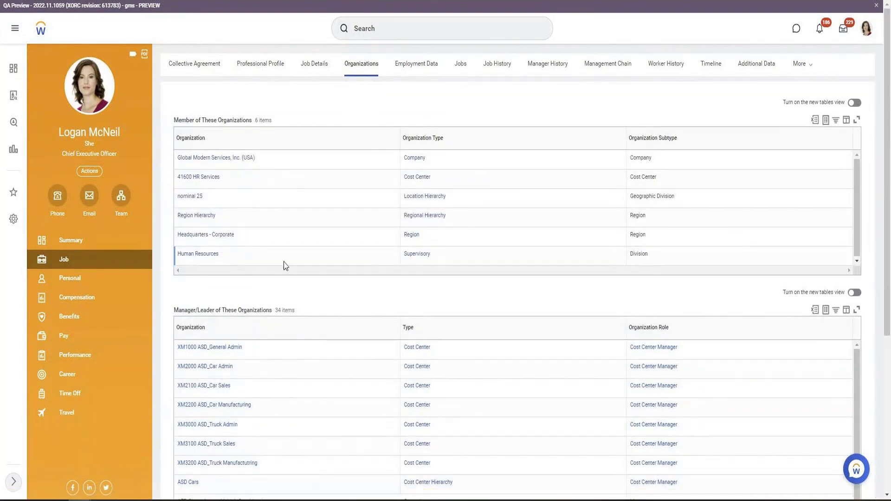
{"action": "left_click", "coordinate": [88, 242]}
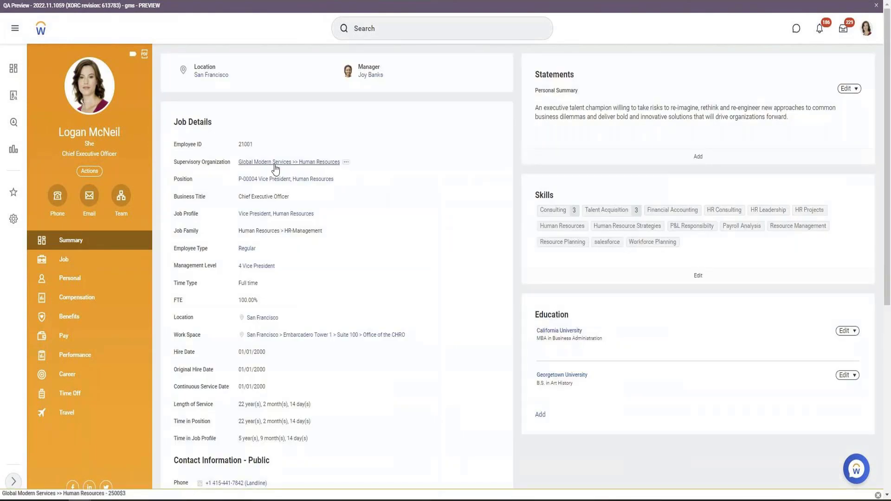
{"action": "left_click", "coordinate": [291, 163]}
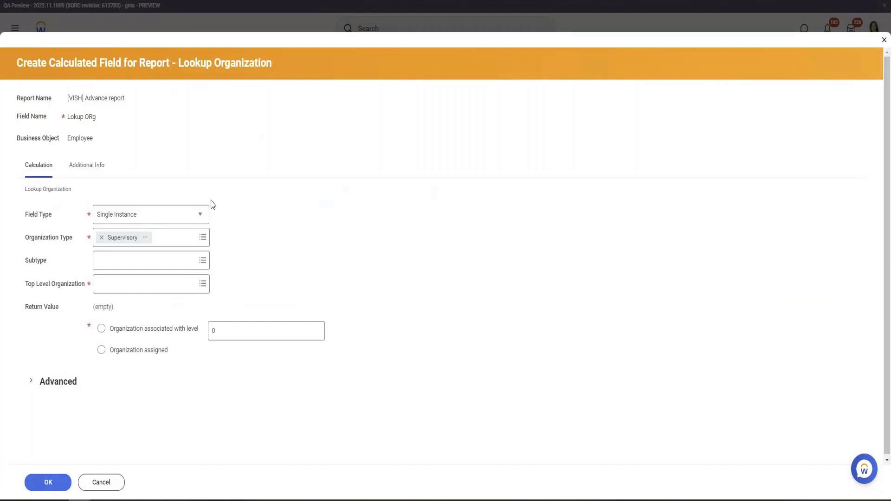
Step: Set the top level organization of the Lokup ORg field to Global Modern Services
{"action": "left_click", "coordinate": [125, 282]}
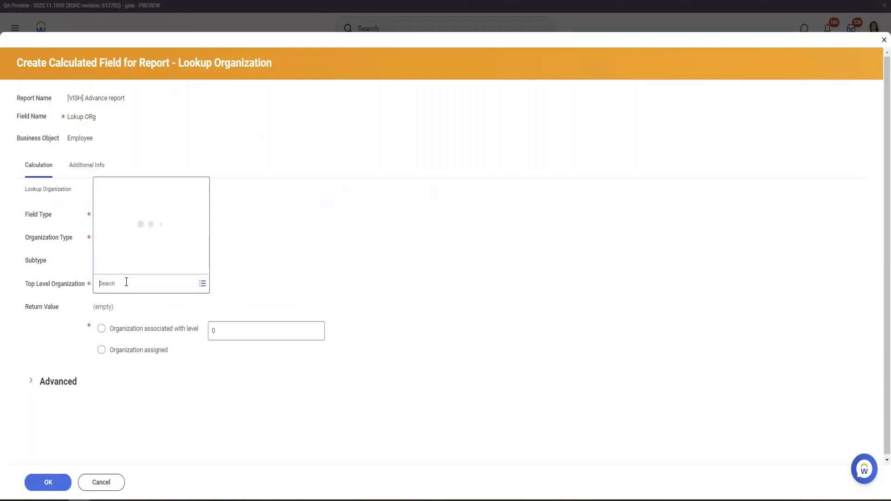
{"action": "type", "text": "Global"}
{"action": "key", "text": "Return"}
{"action": "left_click", "coordinate": [135, 272]}
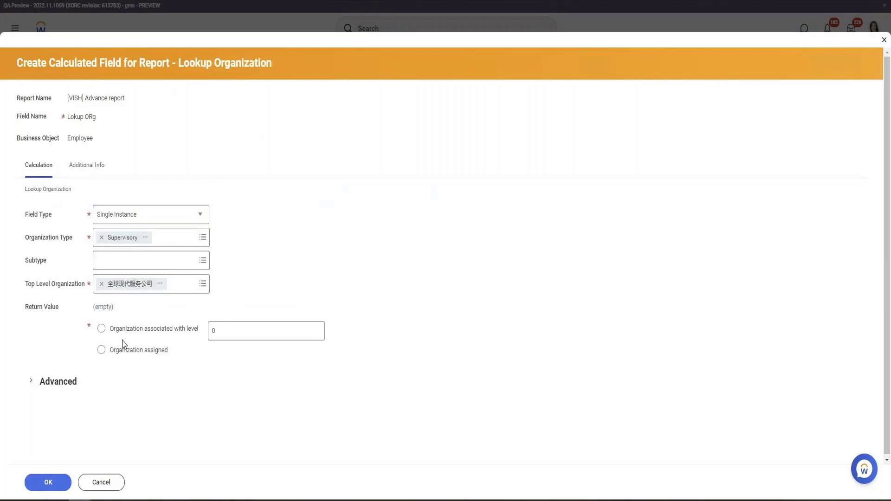
Step: Return the organization associated with level 3, and save the calculated field and the report definition
{"action": "left_click", "coordinate": [147, 332]}
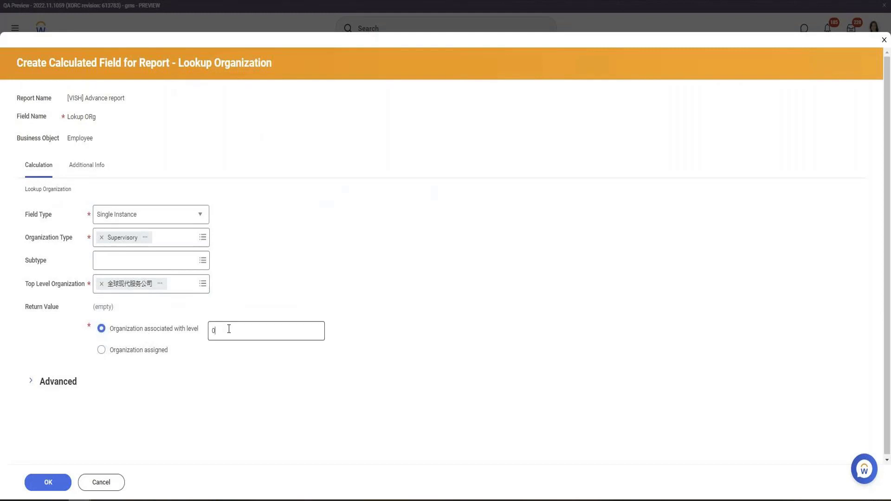
{"action": "left_click", "coordinate": [55, 478]}
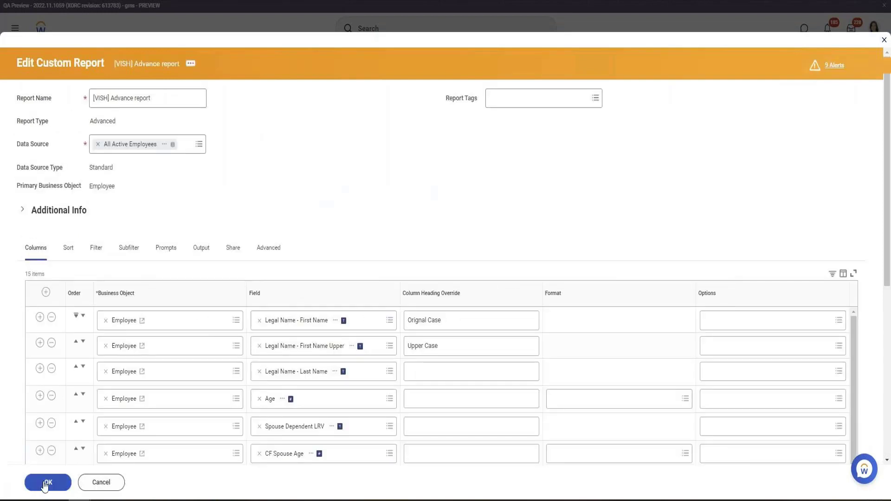
{"action": "left_click", "coordinate": [47, 483]}
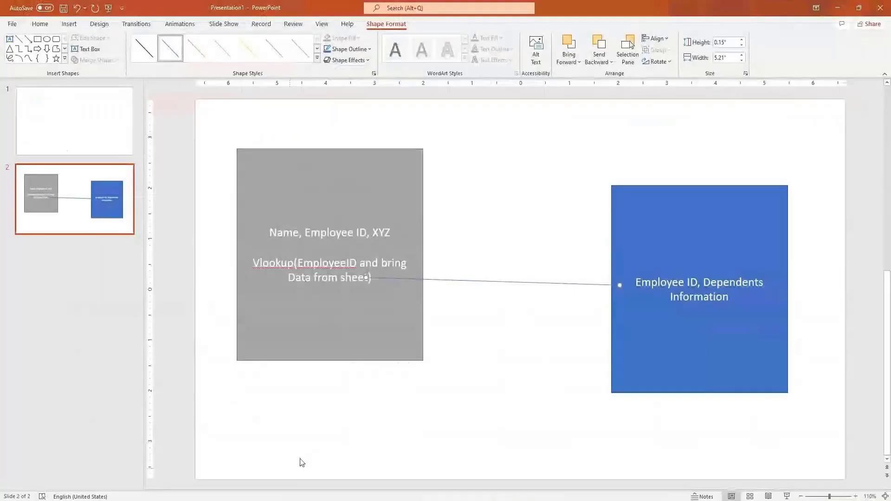
Step: Switch to PowerPoint, add a slide after slide 2 and enter a sample employee's first name as its first bullet
{"action": "left_click", "coordinate": [115, 348]}
{"action": "key", "text": "Return"}
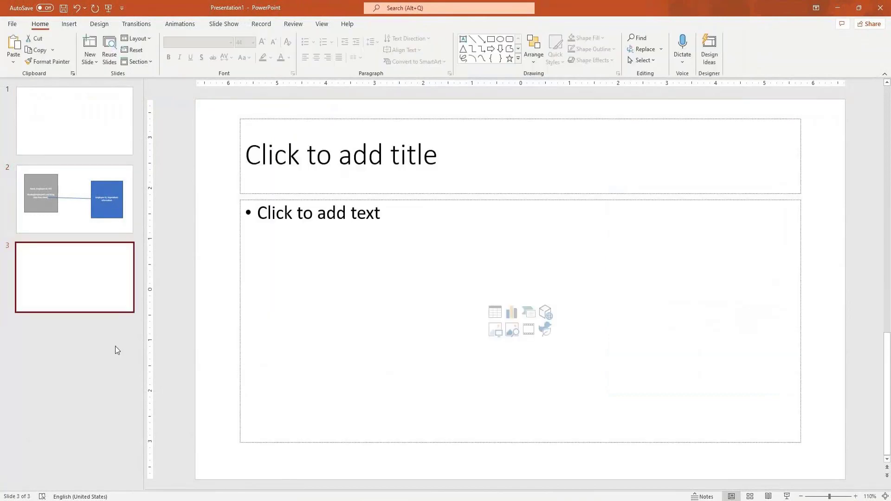
{"action": "left_click", "coordinate": [391, 228]}
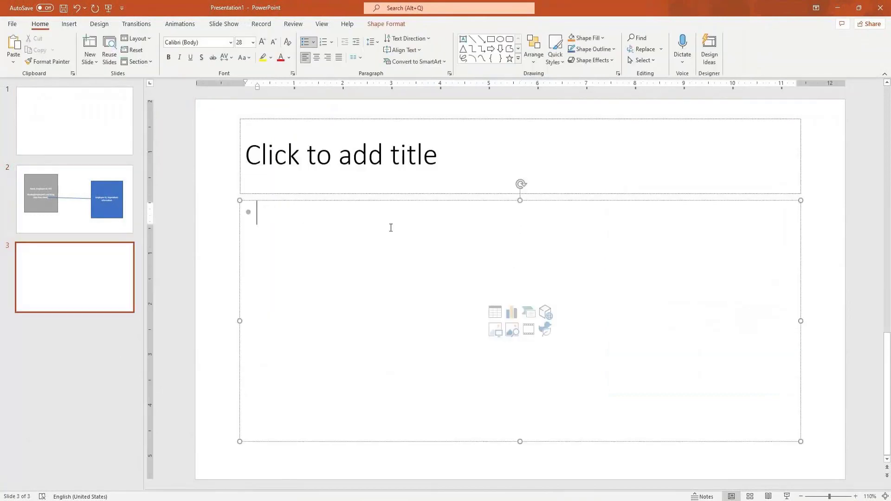
{"action": "type", "text": "Kevin"}
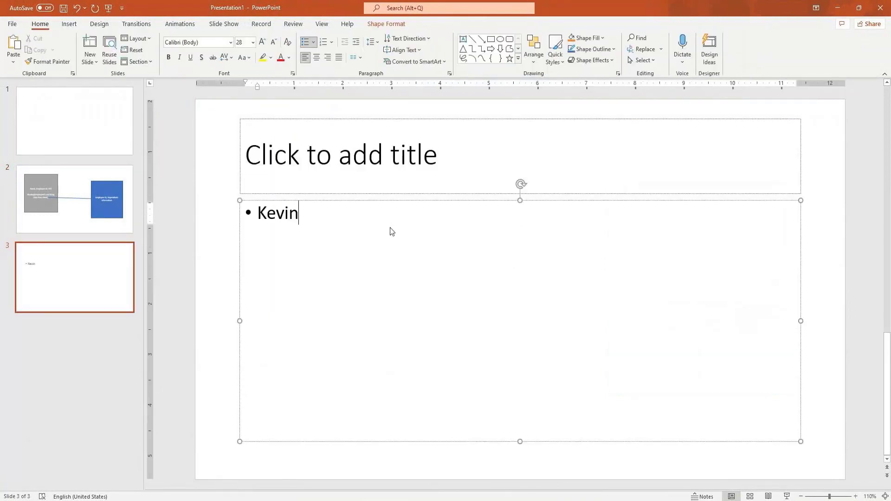
Step: Insert a "Manager Level" bullet above the employee's name on slide 3
{"action": "key", "text": "Home"}
{"action": "key", "text": "Return"}
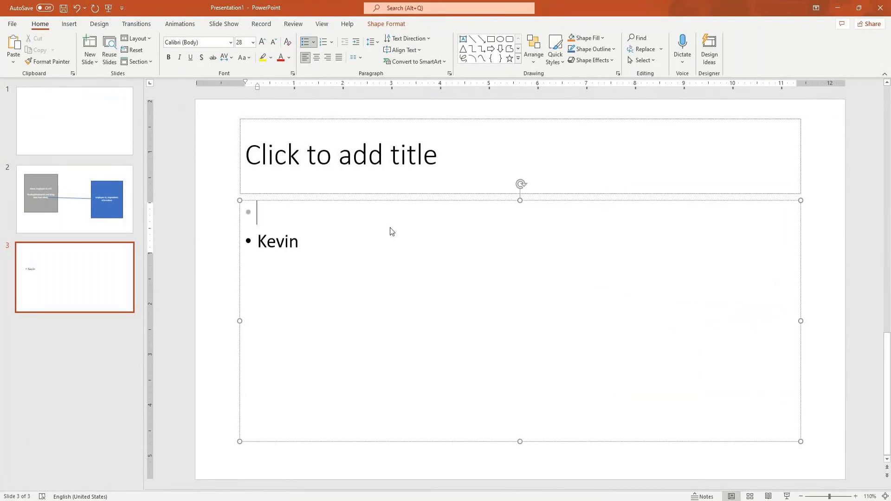
{"action": "type", "text": "Manager "}
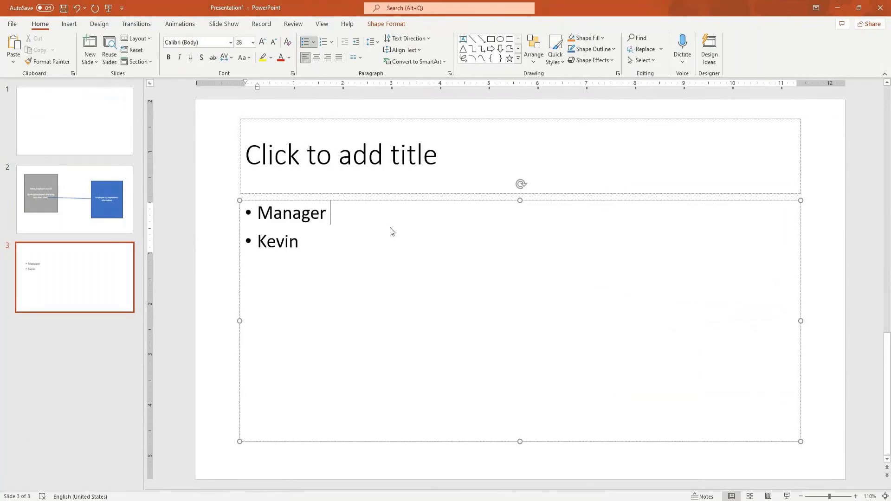
{"action": "type", "text": "Level"}
Step: Add a "Lmanager Level 2" bullet above the "Manager Level" bullet
{"action": "key", "text": "Home"}
{"action": "key", "text": "Return"}
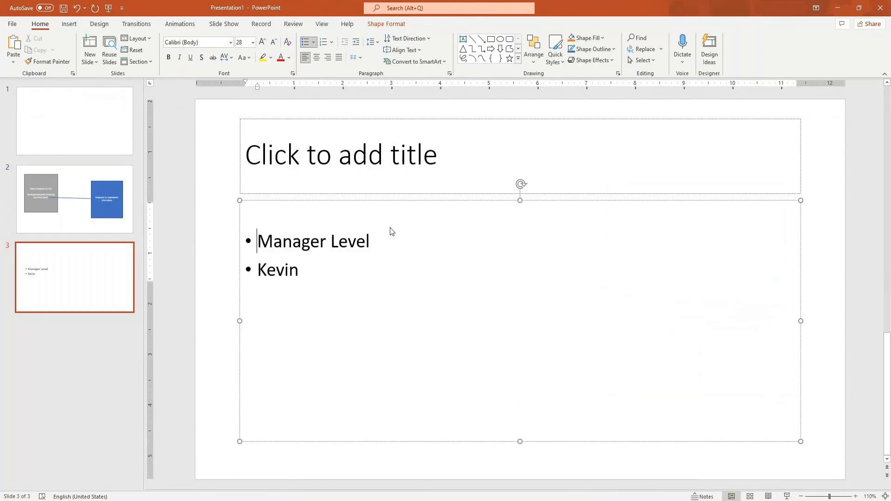
{"action": "key", "text": "Up"}
{"action": "type", "text": "LMa"}
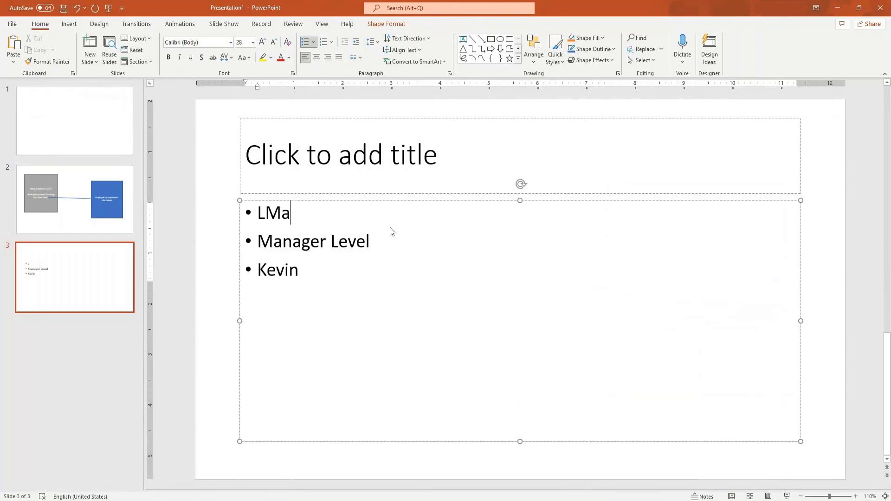
{"action": "type", "text": "nager Le"}
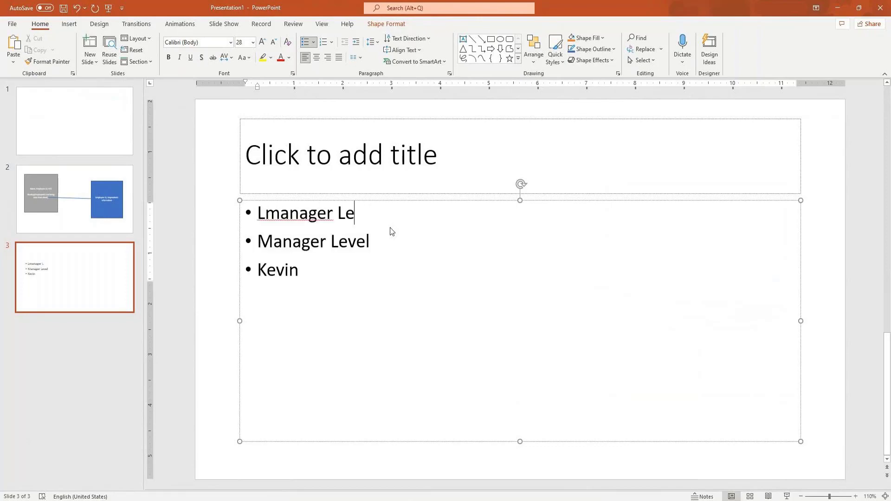
{"action": "type", "text": "vel 2"}
Step: Add a "CEO" bullet at the start of the list, with an empty line between it and "Lmanager Level 2"
{"action": "key", "text": "Home"}
{"action": "key", "text": "Return"}
{"action": "key", "text": "Up"}
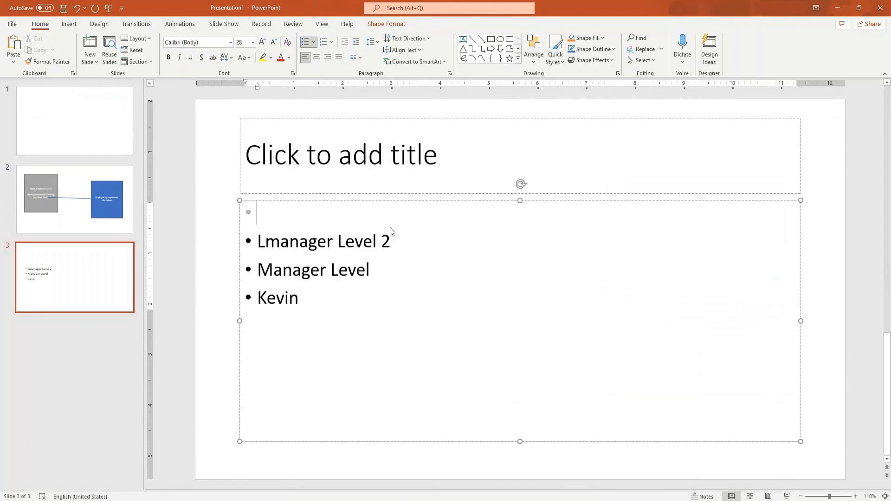
{"action": "key", "text": "Return"}
{"action": "key", "text": "Up"}
{"action": "type", "text": "CEO"}
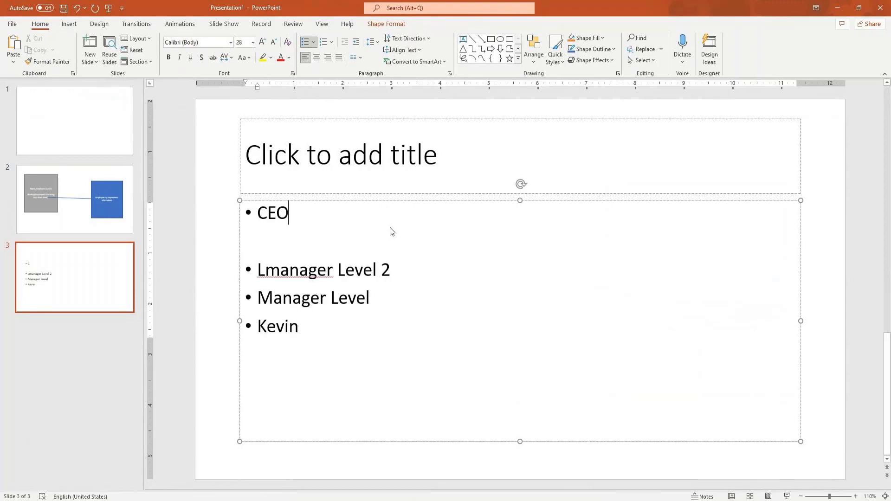
Step: Switch back to Workday and reopen the [VISH] Advance report definition at its Lokup ORg column row
{"action": "left_click", "coordinate": [846, 10]}
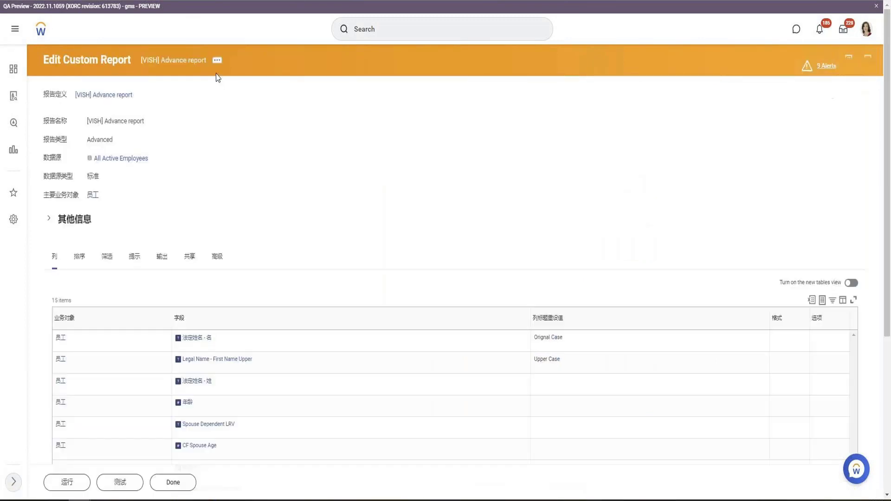
{"action": "left_click", "coordinate": [217, 60]}
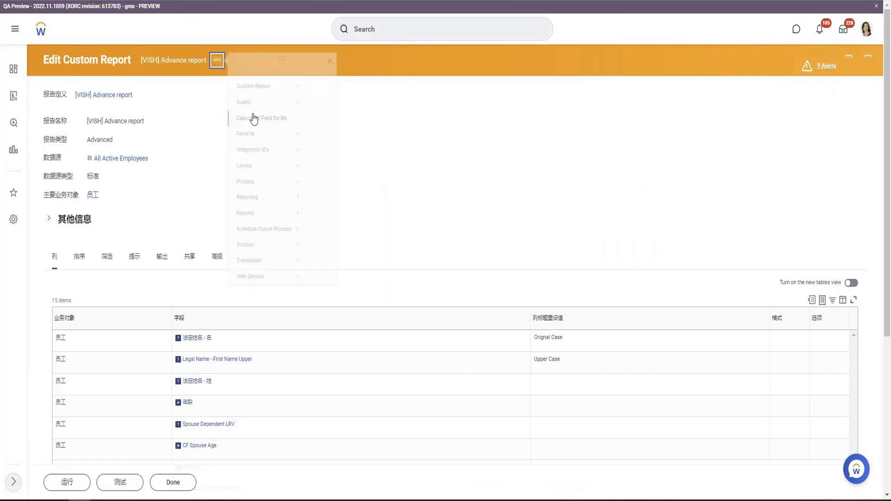
{"action": "mouse_move", "coordinate": [251, 105]}
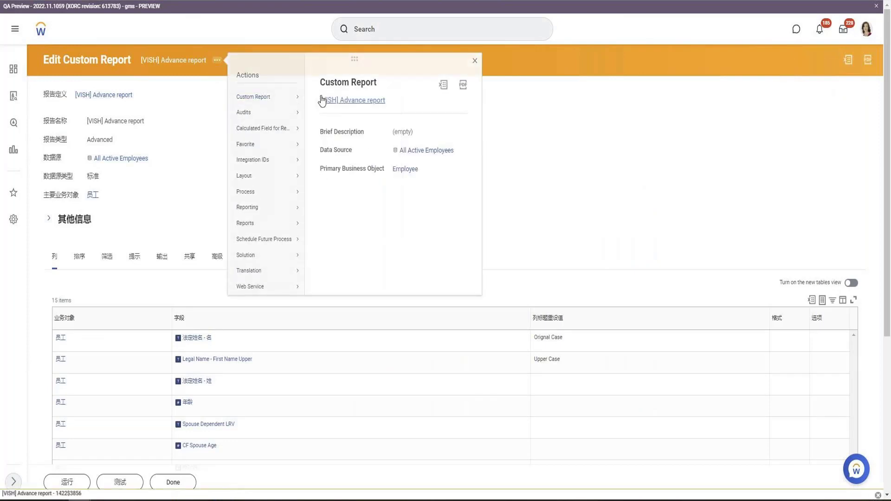
{"action": "left_click", "coordinate": [327, 100]}
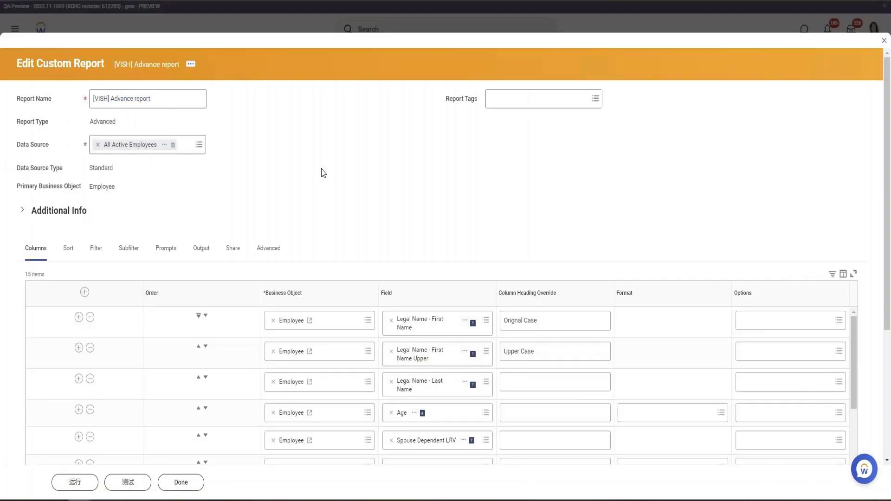
{"action": "scroll", "coordinate": [327, 212], "scroll_direction": "down", "scroll_amount": 5}
{"action": "scroll", "coordinate": [326, 211], "scroll_direction": "down", "scroll_amount": 3}
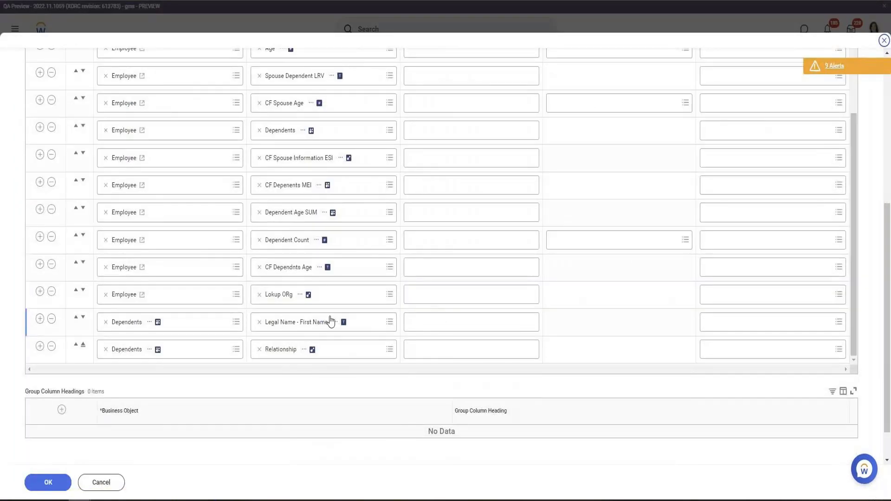
Step: Edit the Lokup ORg calculated field to return the organization associated with level 1, and save it
{"action": "right_click", "coordinate": [299, 76]}
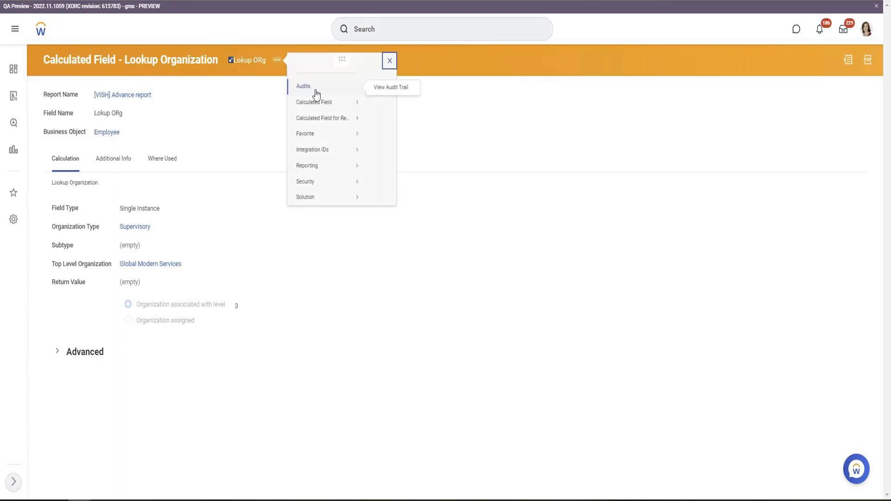
{"action": "mouse_move", "coordinate": [346, 128]}
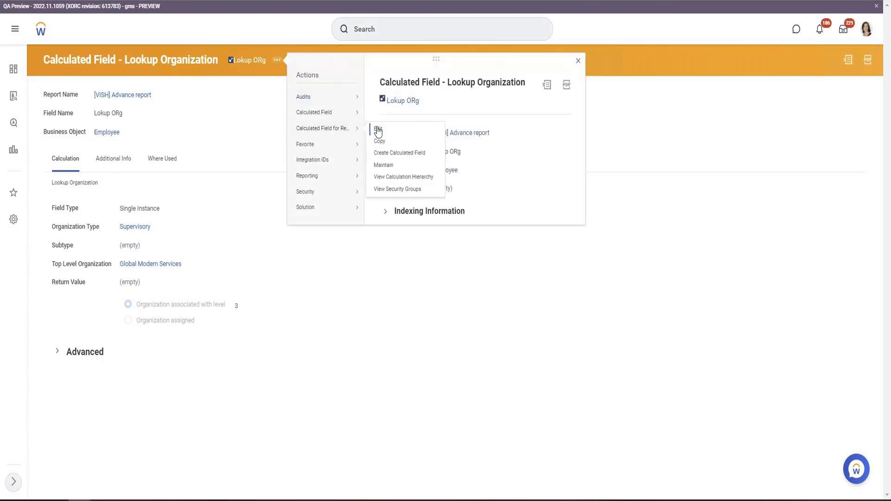
{"action": "left_click", "coordinate": [376, 130]}
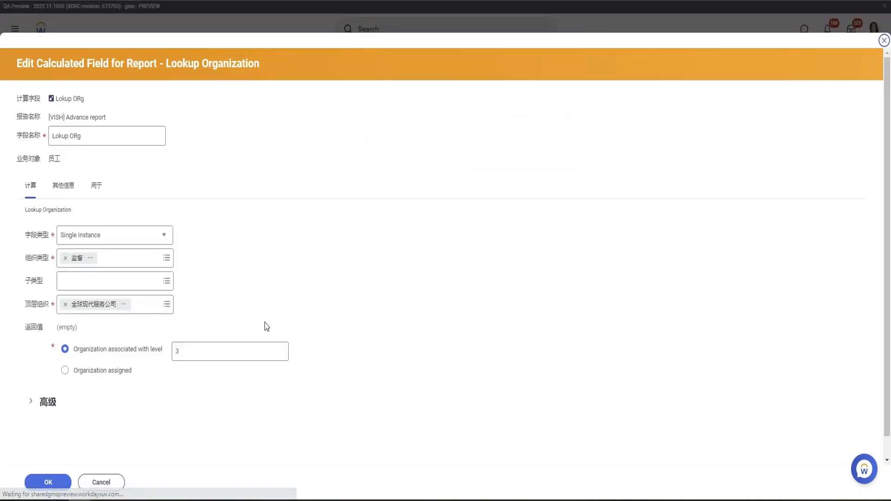
{"action": "left_click", "coordinate": [211, 356]}
{"action": "type", "text": "1"}
{"action": "left_click", "coordinate": [39, 484]}
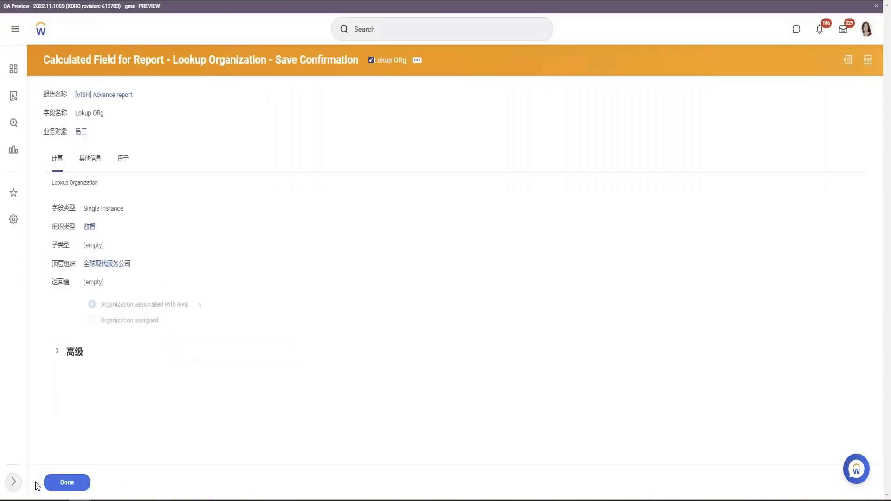
{"action": "left_click", "coordinate": [60, 483]}
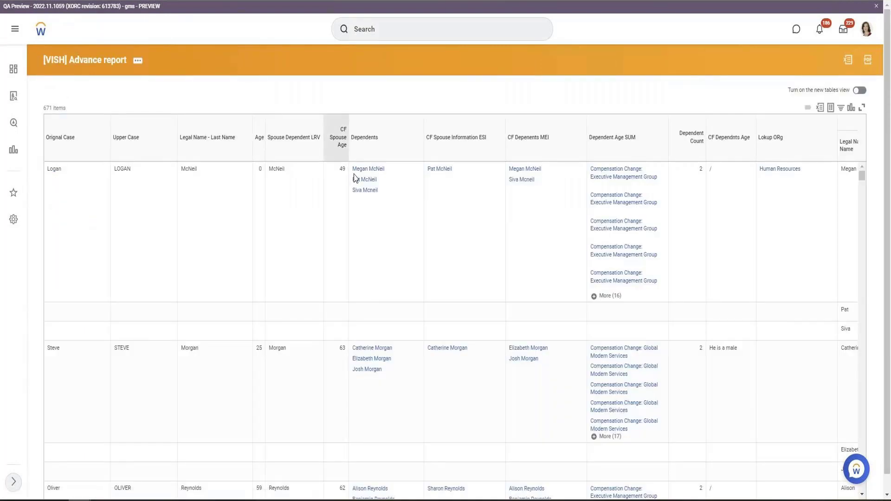
Step: Open the signed-in worker's profile to check the organization details
{"action": "left_click", "coordinate": [359, 180]}
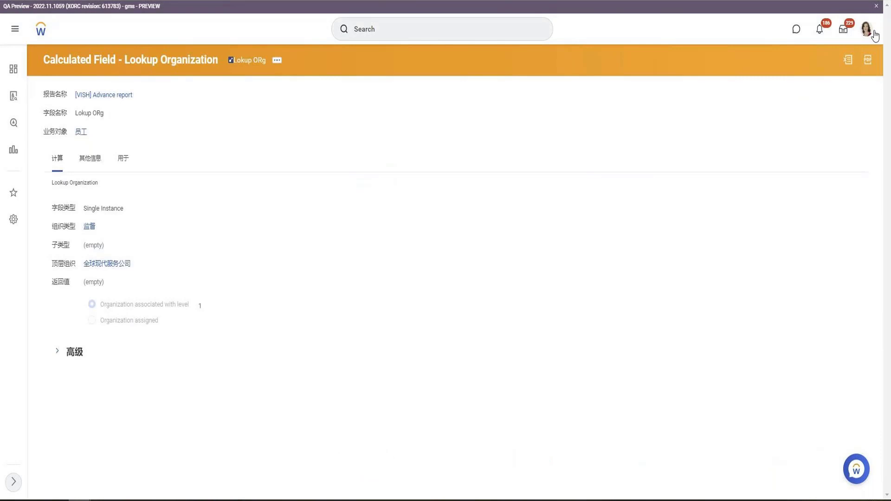
{"action": "left_click", "coordinate": [875, 35]}
{"action": "left_click", "coordinate": [811, 133]}
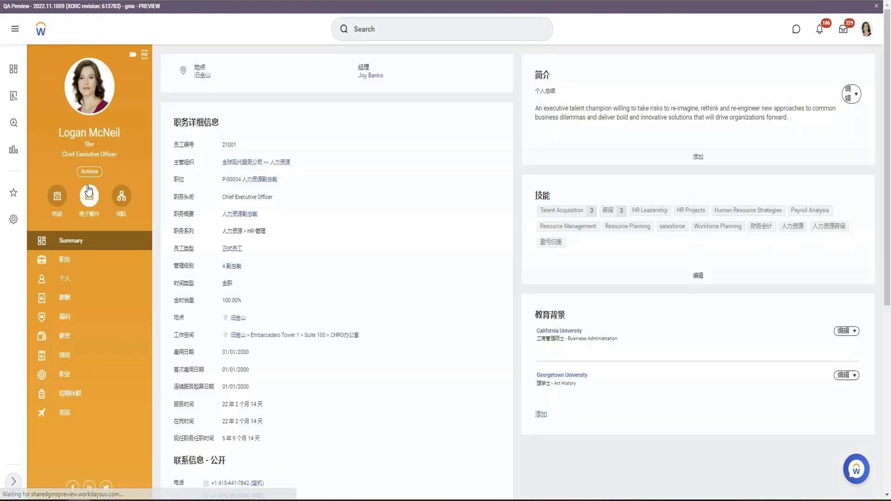
Step: Open the worker profile's related actions and look through the Workday account and integration options
{"action": "left_click", "coordinate": [88, 176]}
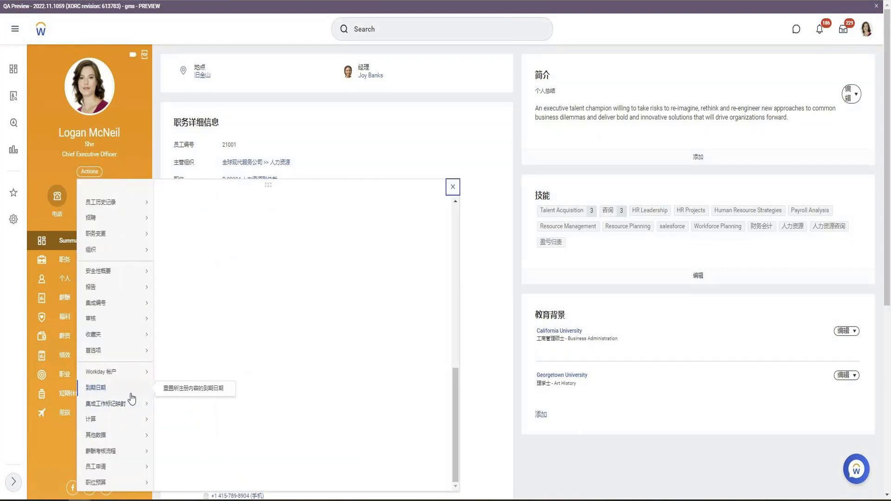
{"action": "mouse_move", "coordinate": [119, 376]}
{"action": "mouse_move", "coordinate": [134, 410]}
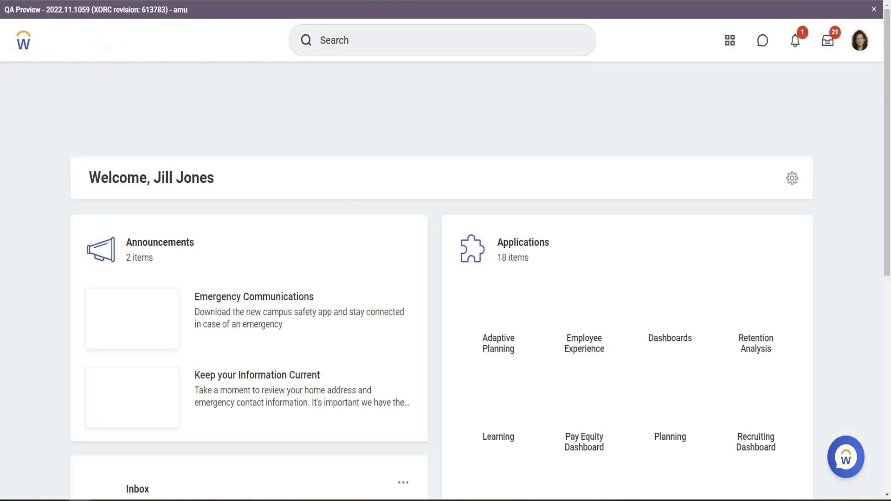
Step: In the other Workday tenant, search for an existing report using VIS, VISS and VISH
{"action": "left_click", "coordinate": [416, 41]}
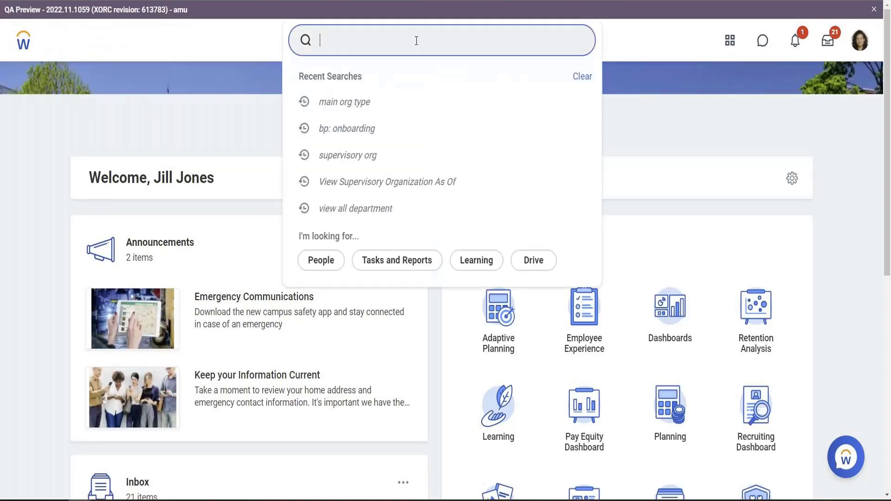
{"action": "type", "text": "VIS"}
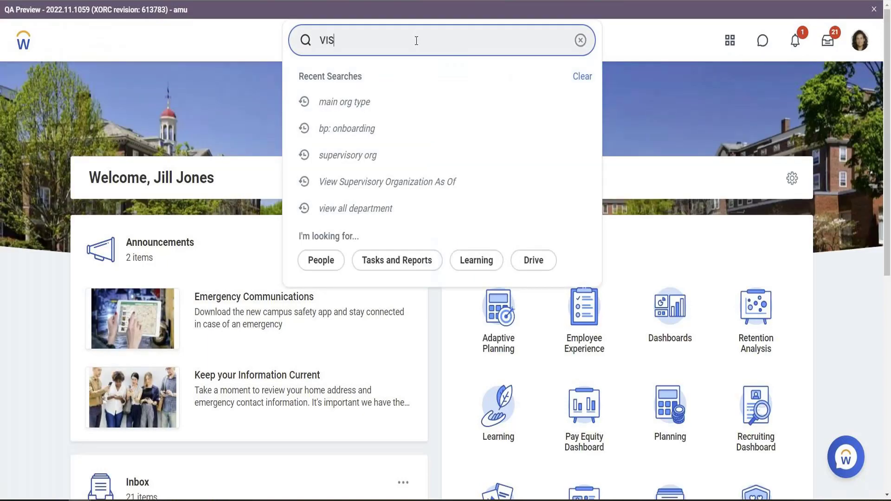
{"action": "key", "text": "Return"}
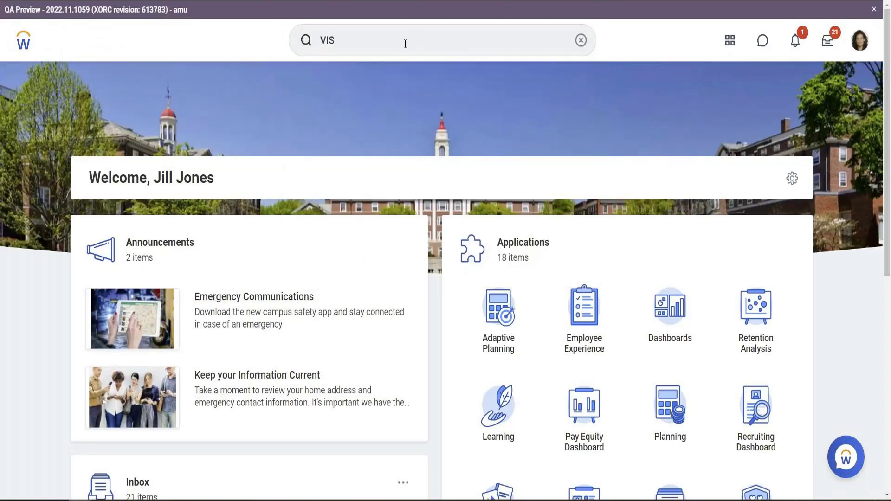
{"action": "left_click", "coordinate": [406, 44]}
{"action": "type", "text": "S"}
{"action": "key", "text": "Return"}
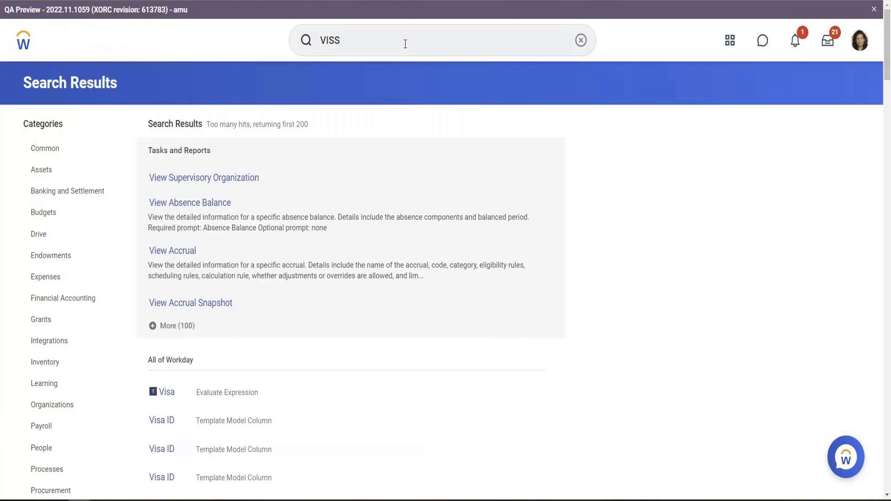
{"action": "scroll", "coordinate": [404, 301], "scroll_direction": "down", "scroll_amount": 15}
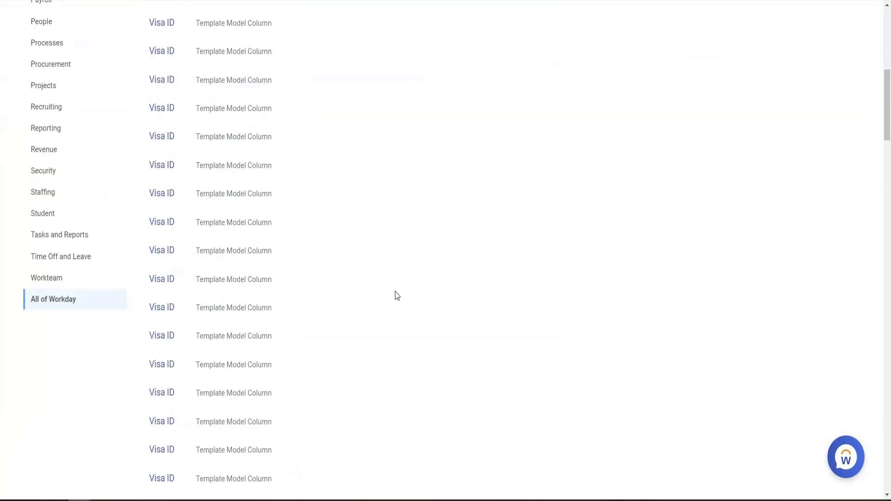
{"action": "scroll", "coordinate": [395, 291], "scroll_direction": "up", "scroll_amount": 15}
{"action": "double_click", "coordinate": [330, 38]}
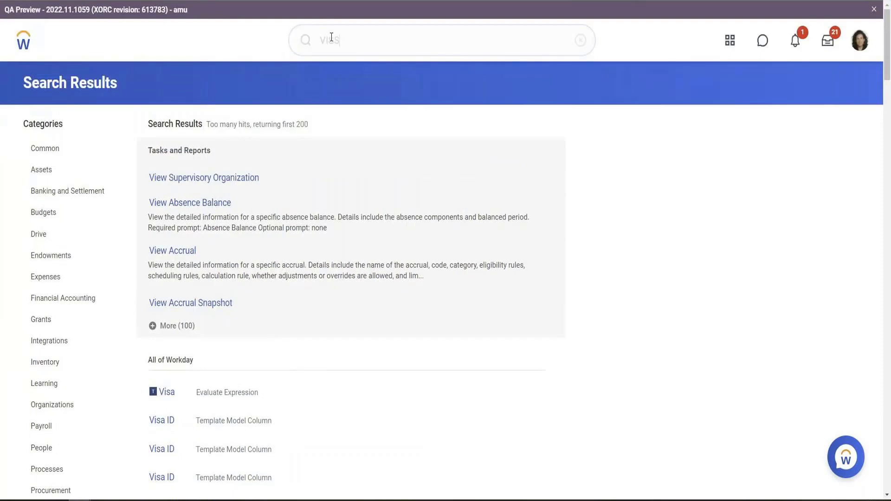
{"action": "type", "text": "VISH"}
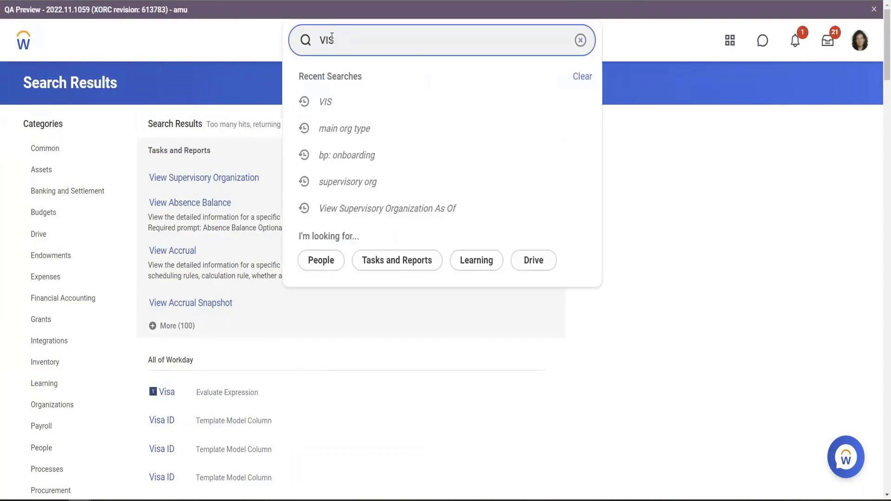
{"action": "key", "text": "Return"}
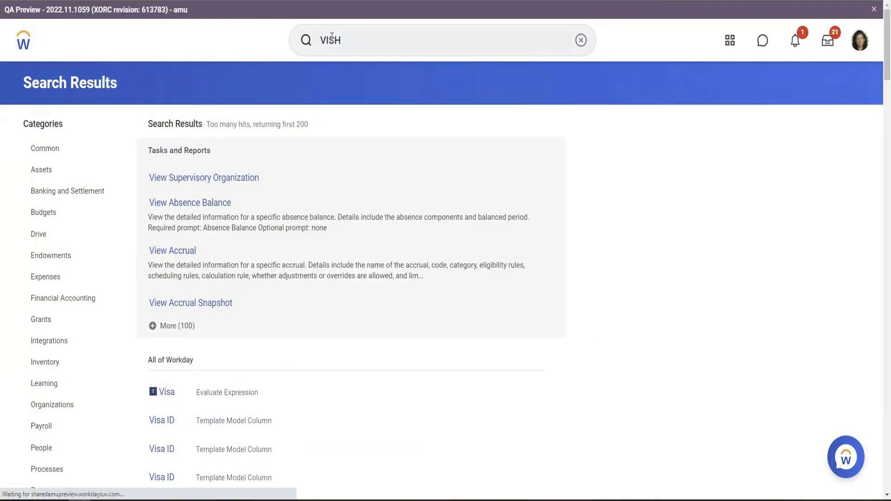
Step: Search for "Create cust repor" and open the Create Custom Report task
{"action": "double_click", "coordinate": [323, 38]}
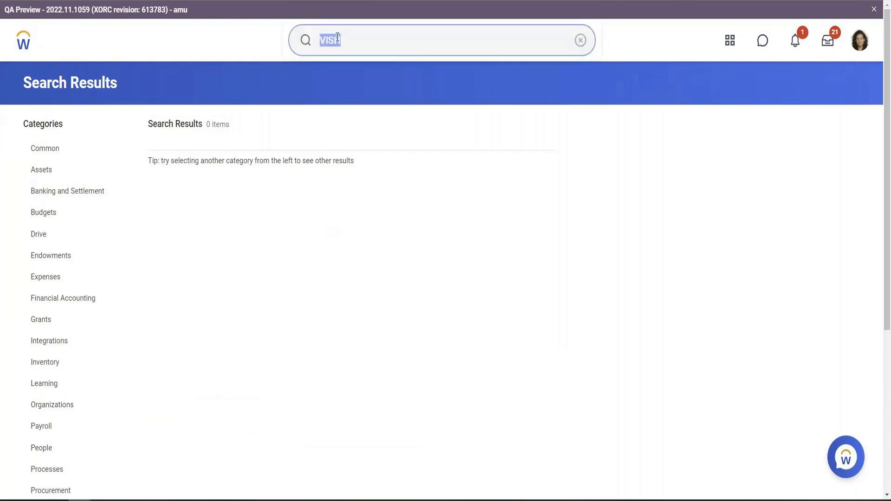
{"action": "type", "text": "Create cus"}
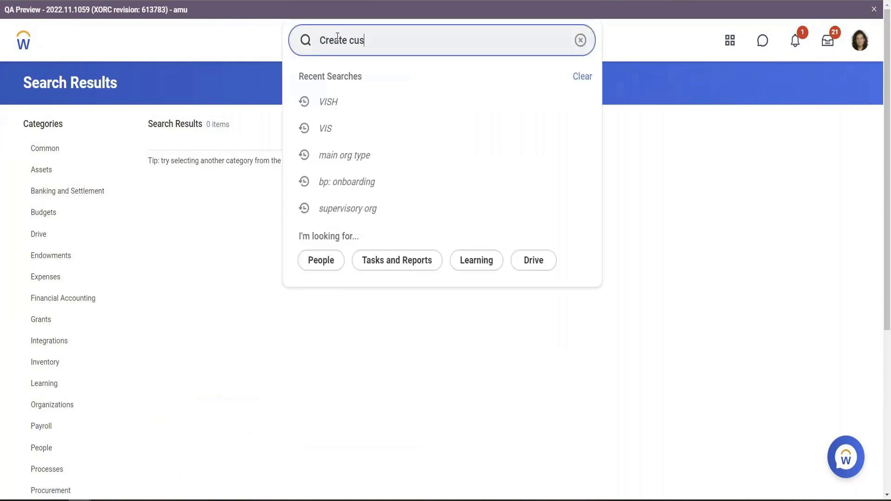
{"action": "type", "text": "t repor"}
{"action": "key", "text": "Return"}
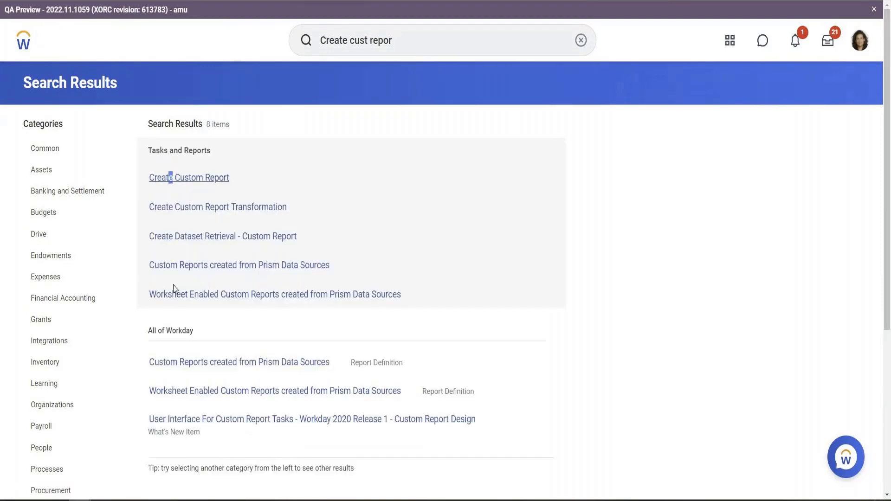
{"action": "left_click", "coordinate": [302, 170]}
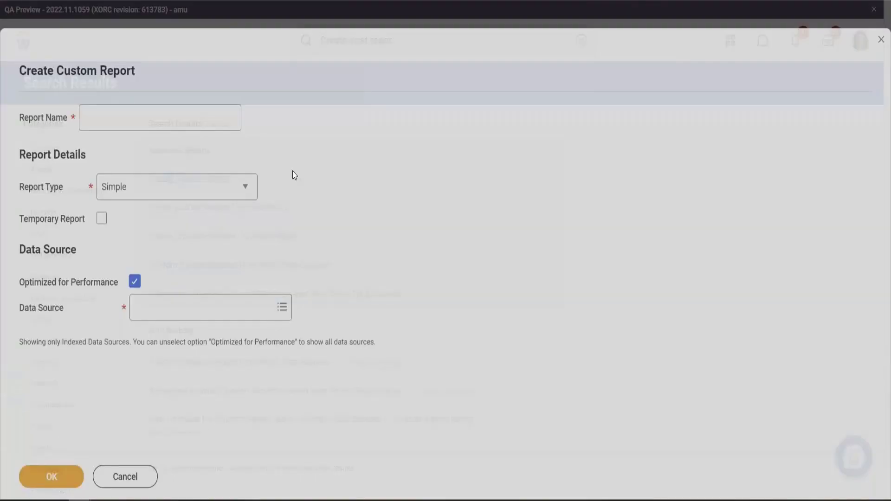
Step: Name the new custom report "VISH Advance Report" and set its report type to Advanced
{"action": "left_click", "coordinate": [146, 121]}
{"action": "type", "text": "Ad"}
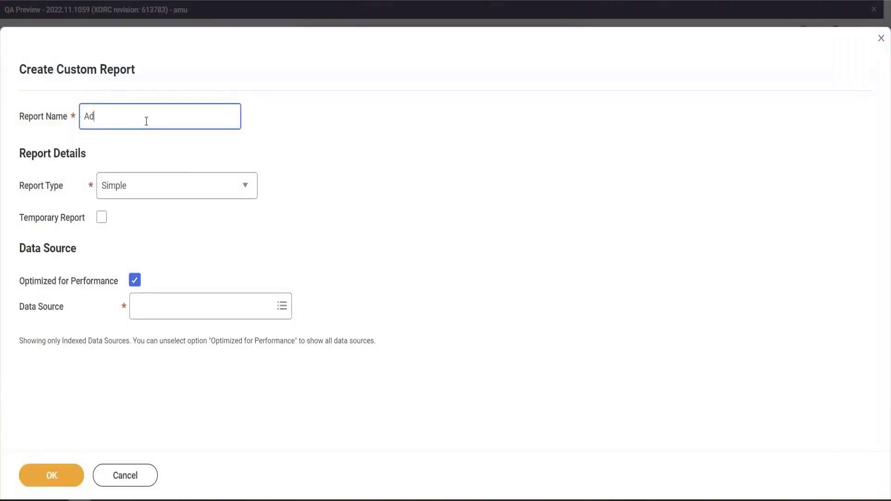
{"action": "type", "text": "vanceVISH Advance Report"}
{"action": "key", "text": "Tab"}
{"action": "key", "text": "Down"}
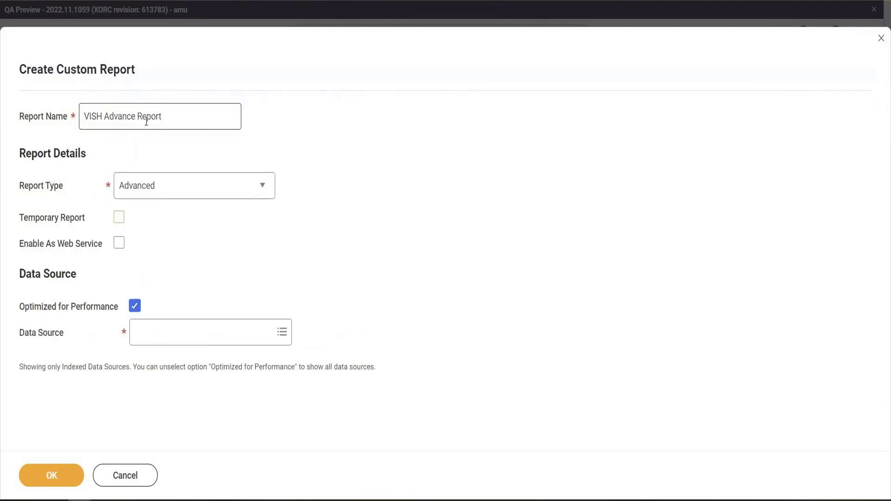
Step: Turn off Optimized for Performance, choose All Active Employees as the data source, and create the report
{"action": "key", "text": "Tab"}
{"action": "key", "text": "Tab"}
{"action": "key", "text": "Tab"}
{"action": "key", "text": "space"}
{"action": "key", "text": "Tab"}
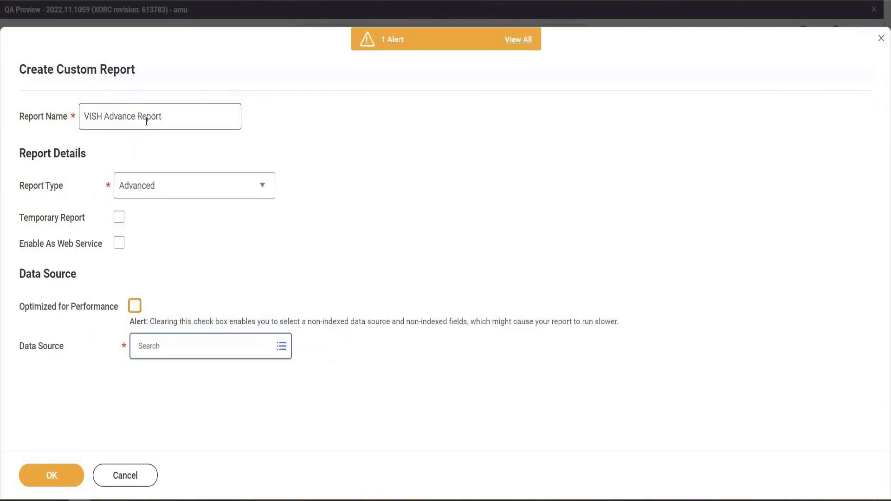
{"action": "type", "text": "All active"}
{"action": "key", "text": "Return"}
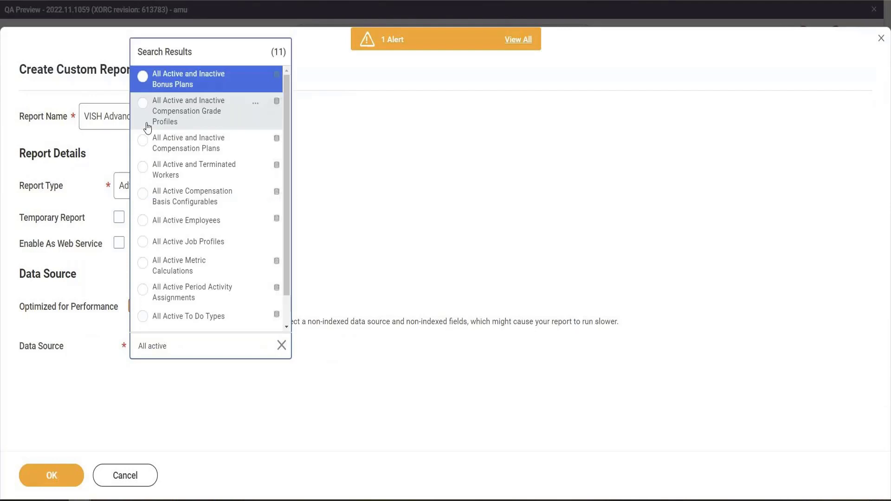
{"action": "left_click", "coordinate": [209, 221]}
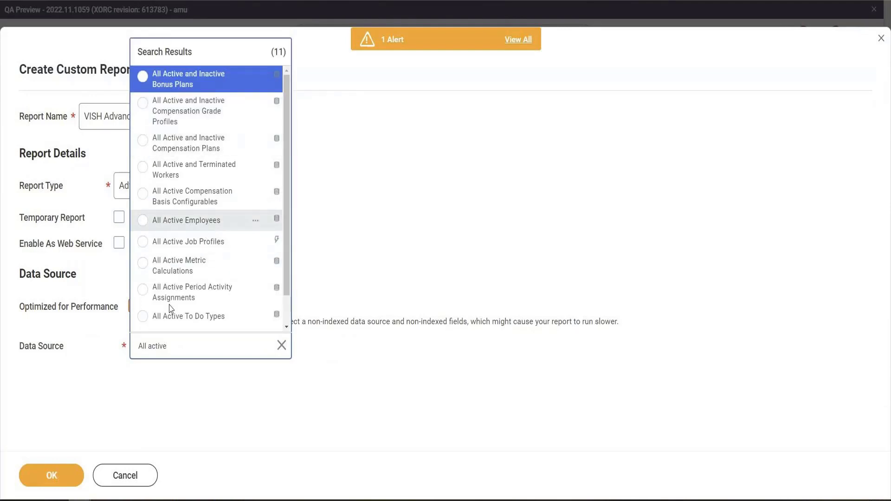
{"action": "left_click", "coordinate": [72, 469]}
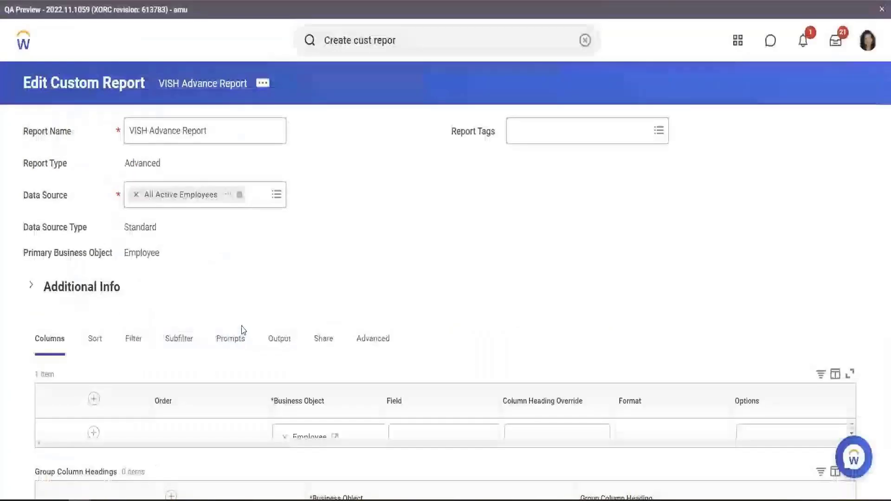
Step: Set the first report column's field to "Legal Name - Last Name" on the Employee business object
{"action": "scroll", "coordinate": [291, 230], "scroll_direction": "down", "scroll_amount": 4}
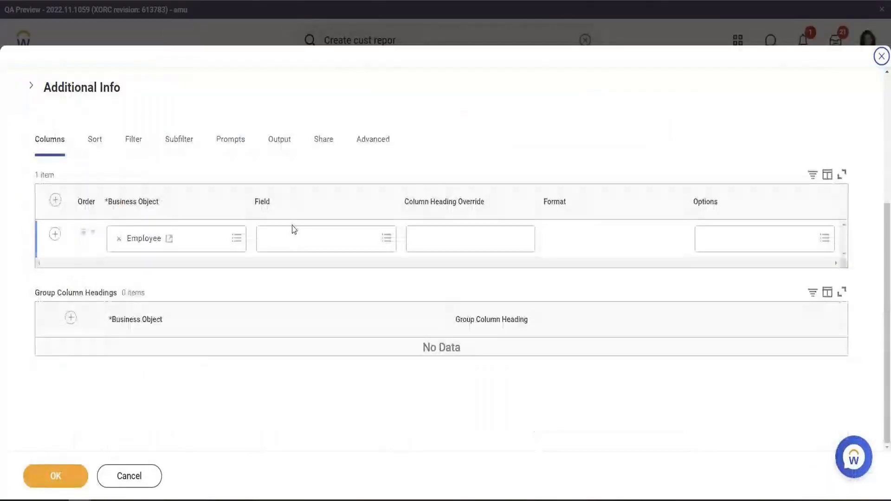
{"action": "left_click", "coordinate": [297, 241]}
{"action": "type", "text": "Emplo"}
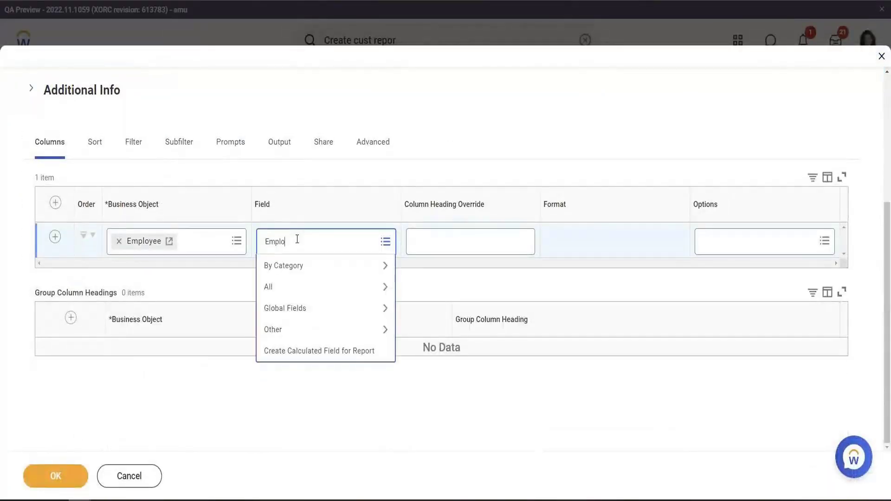
{"action": "type", "text": "yee Name"}
{"action": "key", "text": "ctrl+a"}
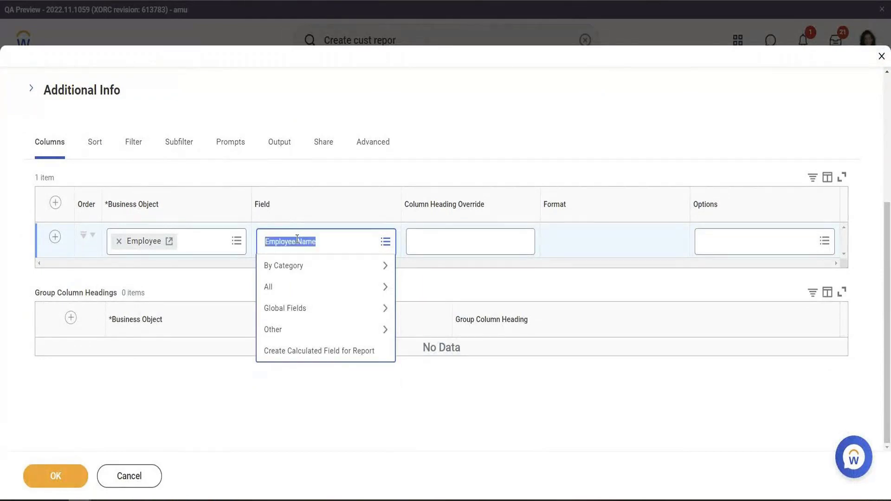
{"action": "type", "text": "Leb"}
{"action": "type", "text": "gal L"}
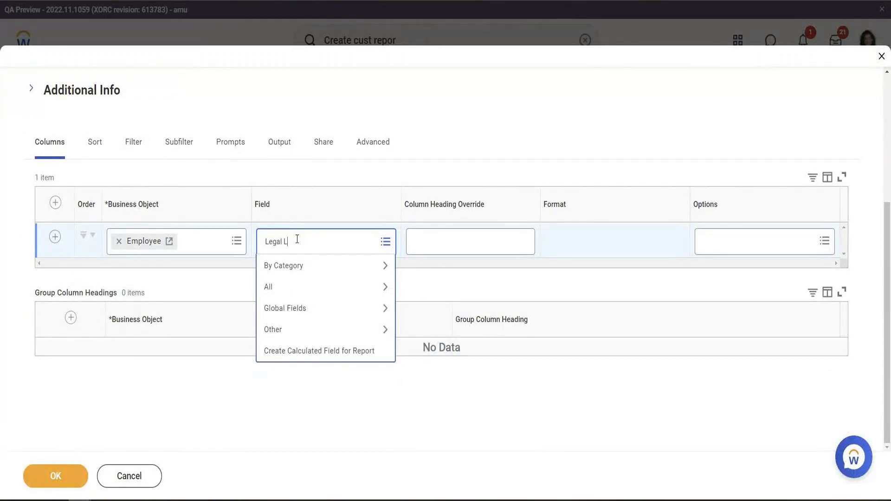
{"action": "type", "text": "ast Name"}
{"action": "key", "text": "Return"}
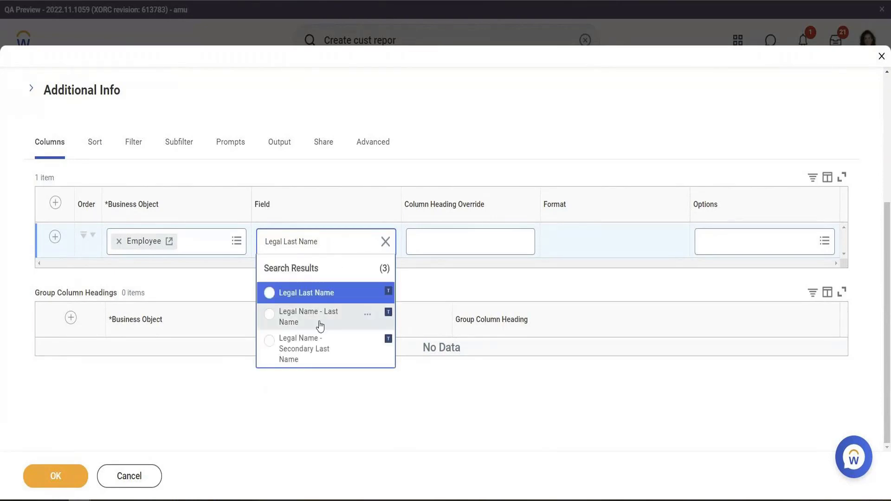
{"action": "left_click", "coordinate": [319, 320]}
Step: Add a column row and start a calculated field for it named "Organizatiobn Hier" with the Lookup Hierarchy function
{"action": "left_click", "coordinate": [55, 236]}
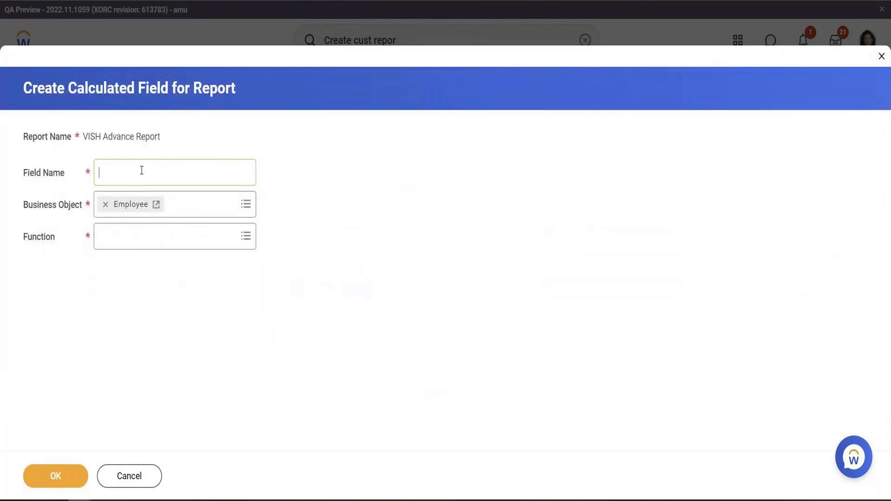
{"action": "left_click", "coordinate": [142, 170]}
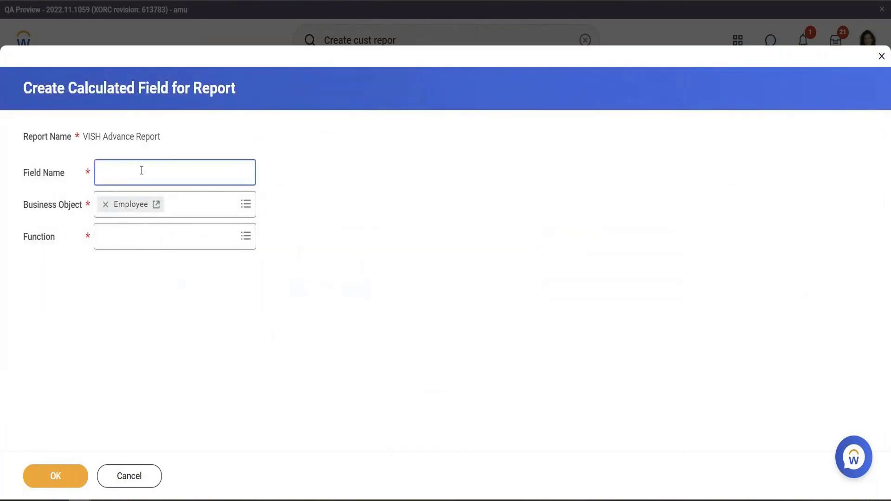
{"action": "type", "text": "Organizatiobn Hier"}
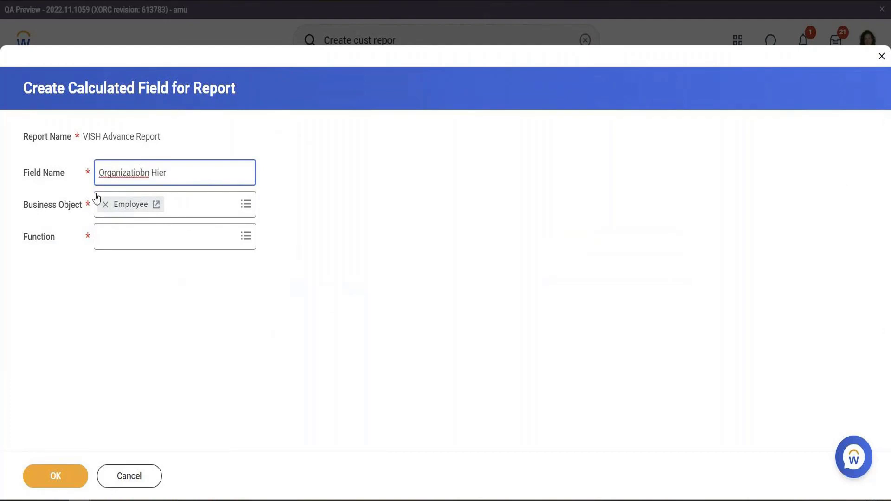
{"action": "left_click", "coordinate": [104, 244]}
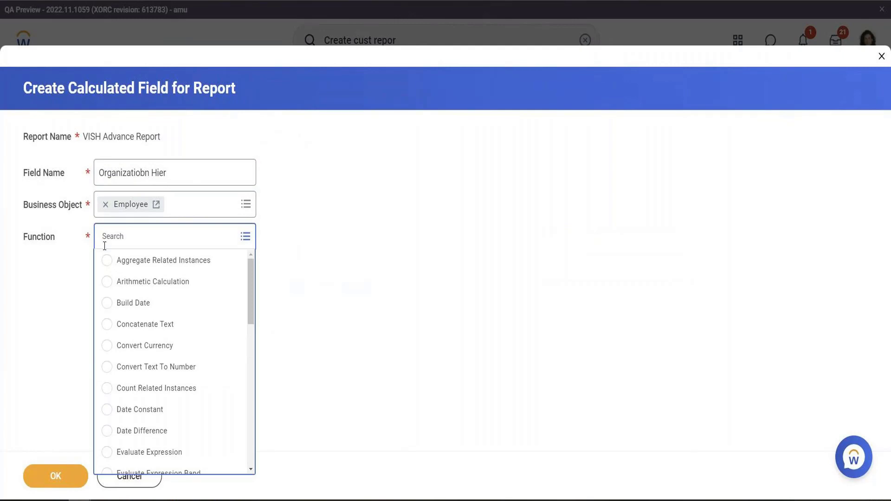
{"action": "type", "text": "Look"}
{"action": "key", "text": "Return"}
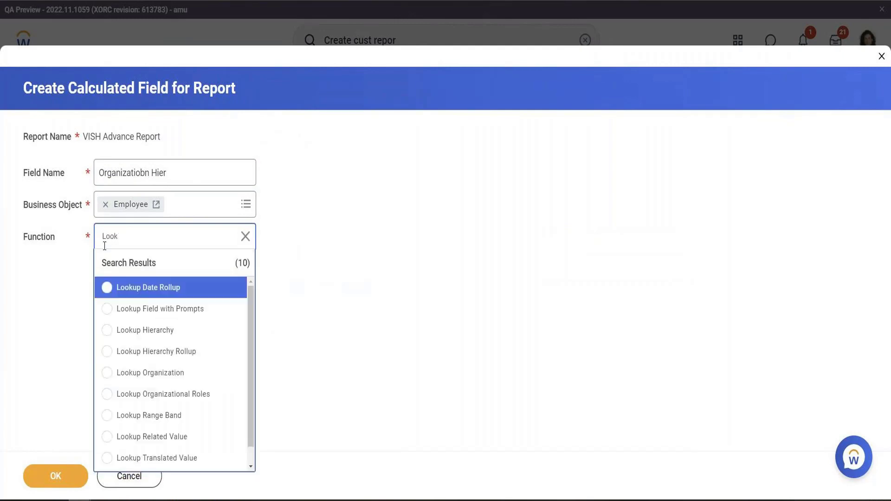
{"action": "left_click", "coordinate": [139, 328]}
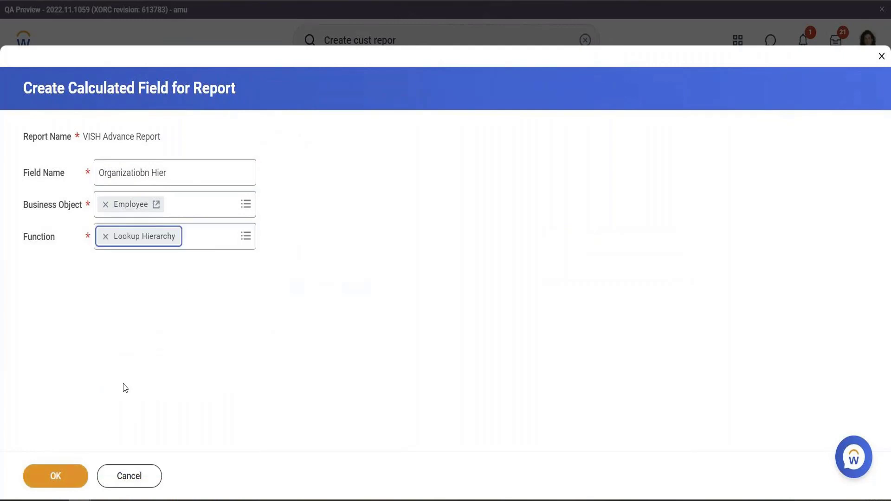
{"action": "left_click", "coordinate": [79, 478]}
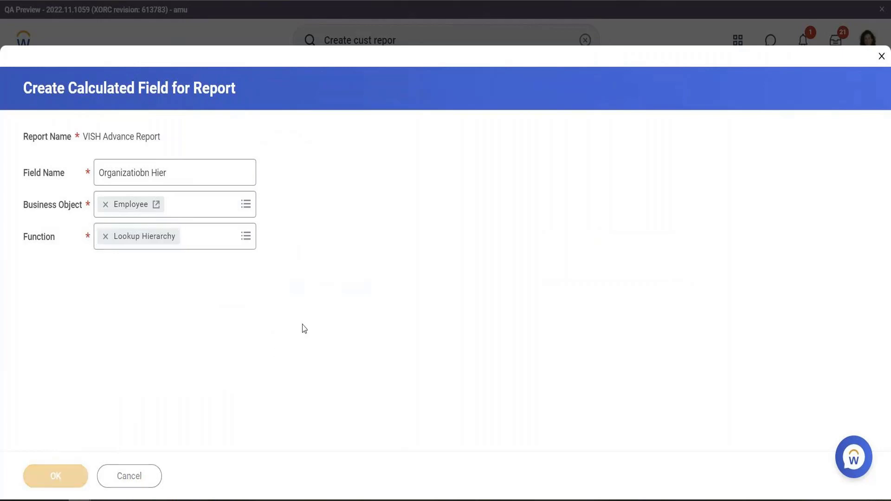
Step: Set the Lookup Hierarchy calculation's source field to Supervisory Organization
{"action": "left_click", "coordinate": [226, 291]}
{"action": "type", "text": "Super"}
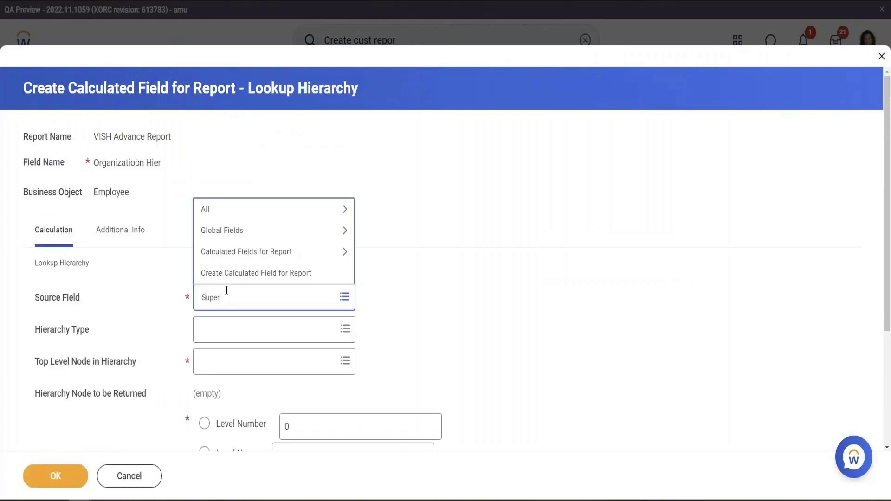
{"action": "key", "text": "Return"}
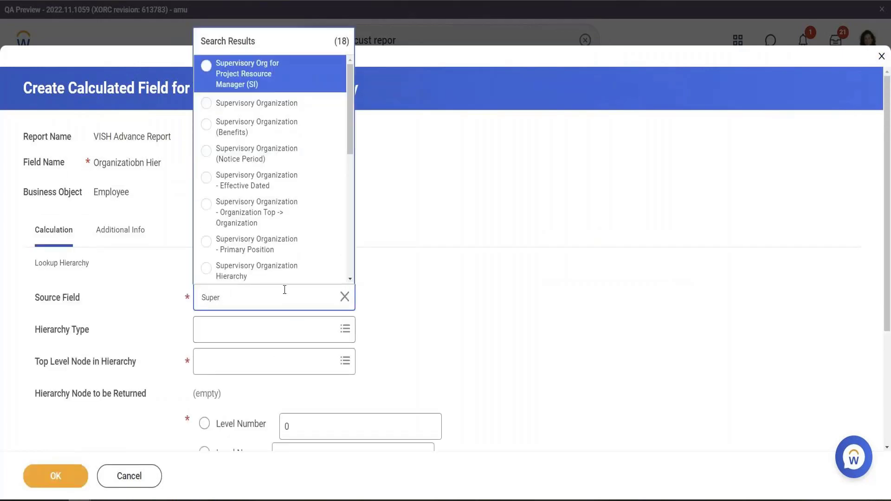
{"action": "left_click", "coordinate": [272, 104]}
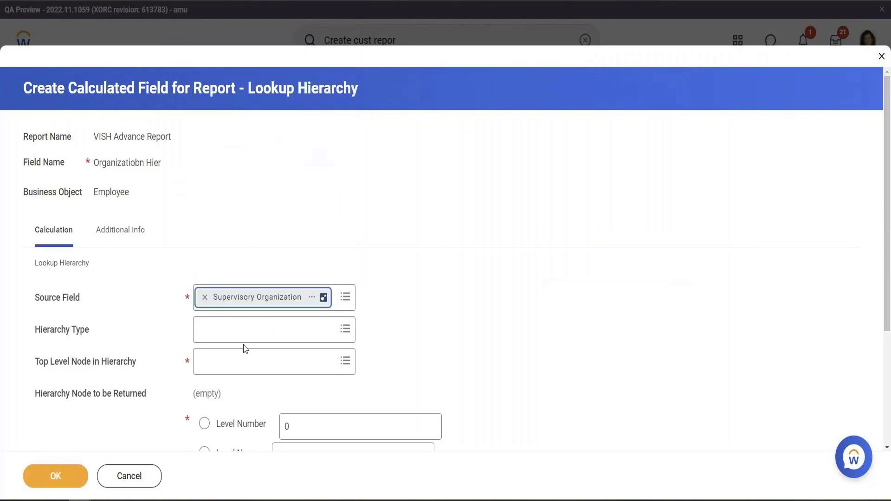
Step: Set the Lookup Hierarchy calculation's hierarchy type to Supervisory and its top-level node to Alma Mater University
{"action": "left_click", "coordinate": [250, 330]}
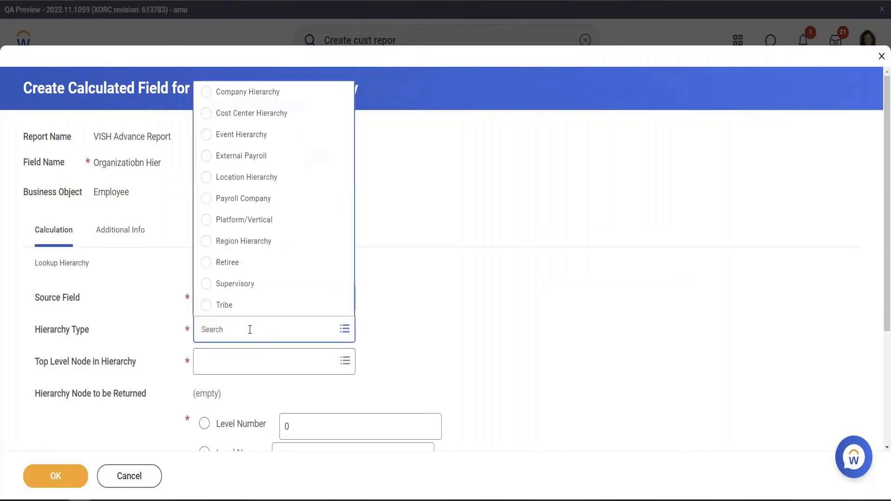
{"action": "left_click", "coordinate": [235, 284]}
{"action": "scroll", "coordinate": [464, 303], "scroll_direction": "down", "scroll_amount": 2}
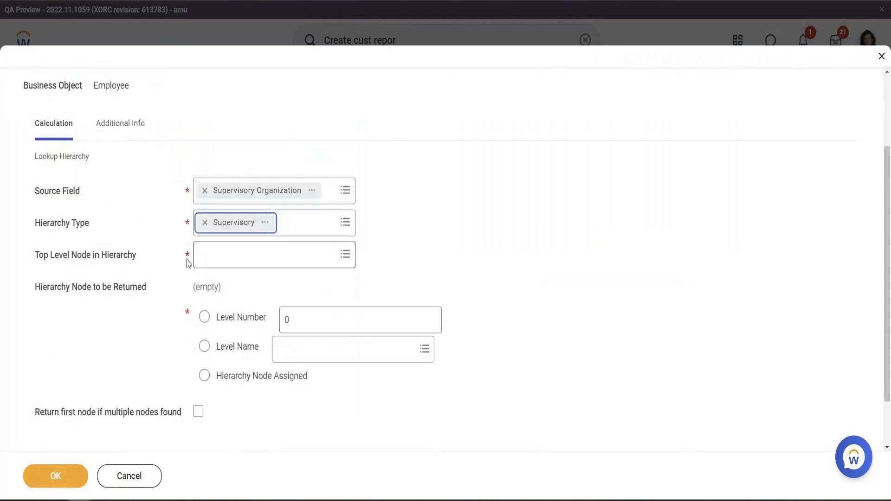
{"action": "left_click", "coordinate": [245, 366]}
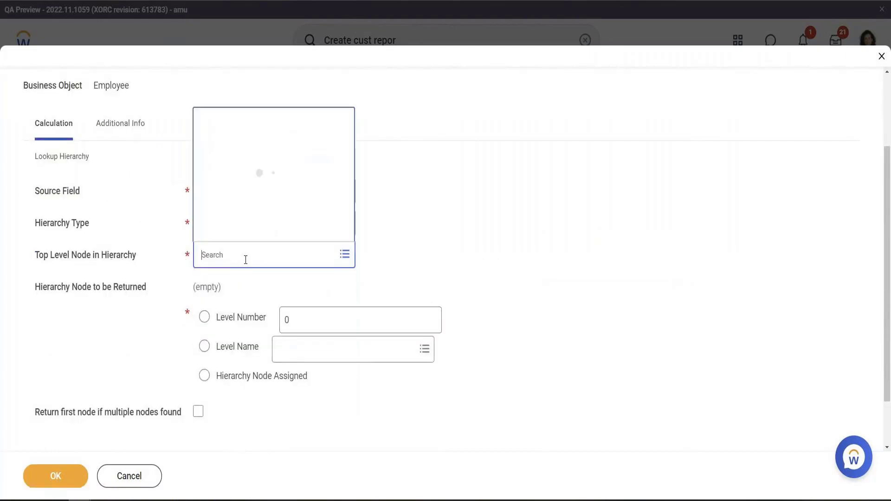
{"action": "left_click", "coordinate": [240, 209]}
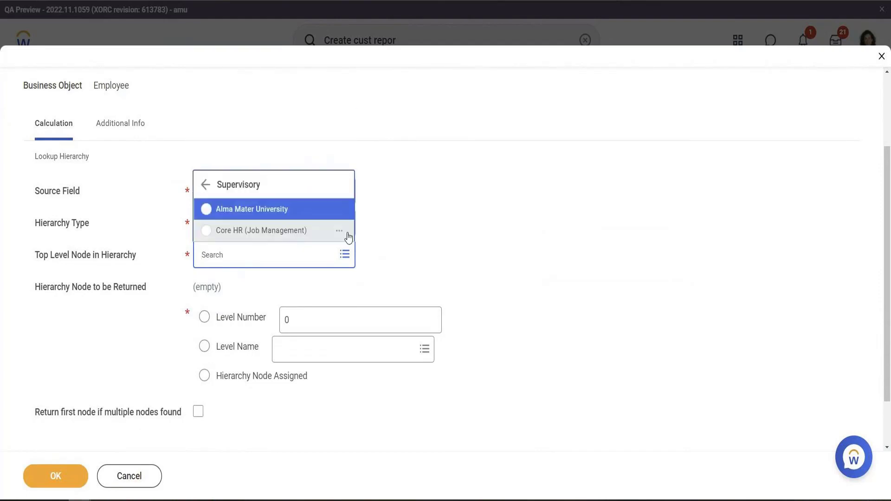
{"action": "left_click", "coordinate": [256, 215]}
Step: Set the hierarchy node to be returned to level number 1, and save and run the report
{"action": "left_click", "coordinate": [312, 320]}
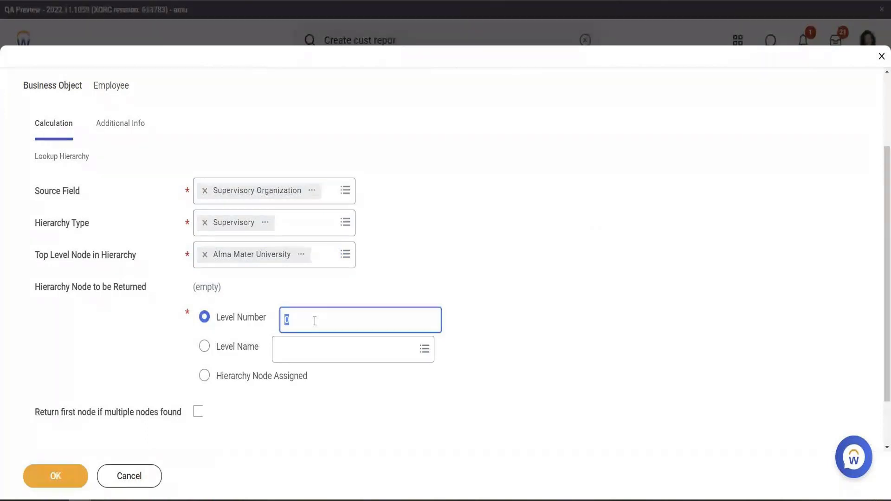
{"action": "type", "text": "1"}
{"action": "left_click", "coordinate": [56, 476]}
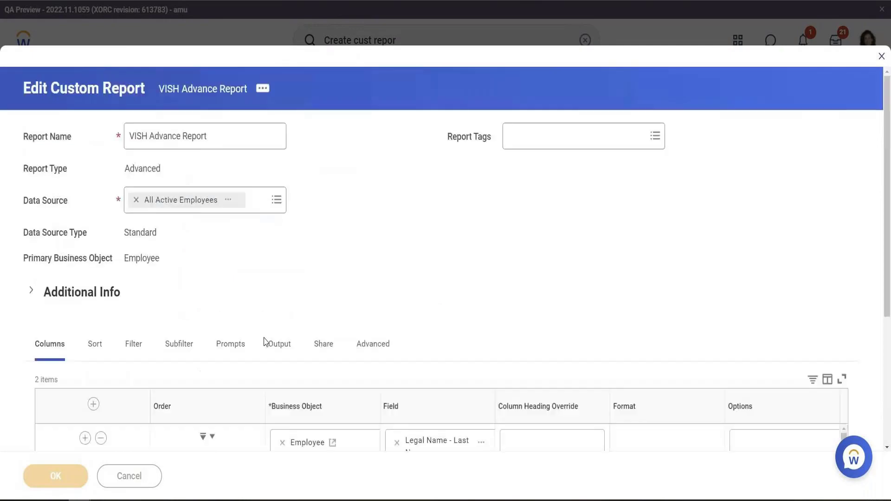
{"action": "left_click", "coordinate": [65, 478]}
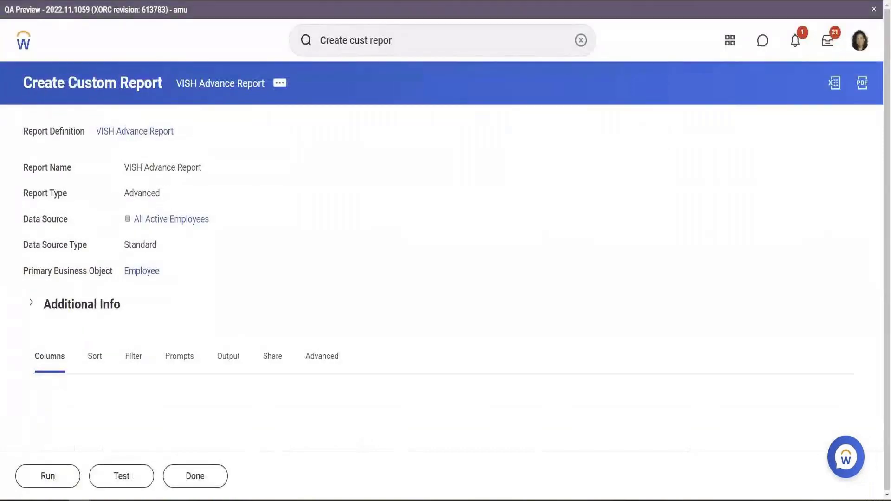
{"action": "left_click", "coordinate": [70, 482]}
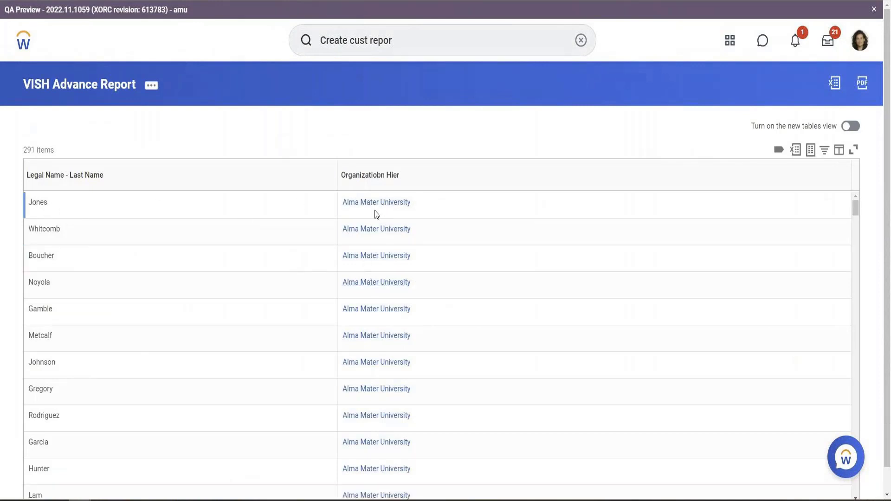
Step: From the report definition, edit the Organizatiobn Hier calculated field to return level number 2
{"action": "left_click", "coordinate": [151, 85]}
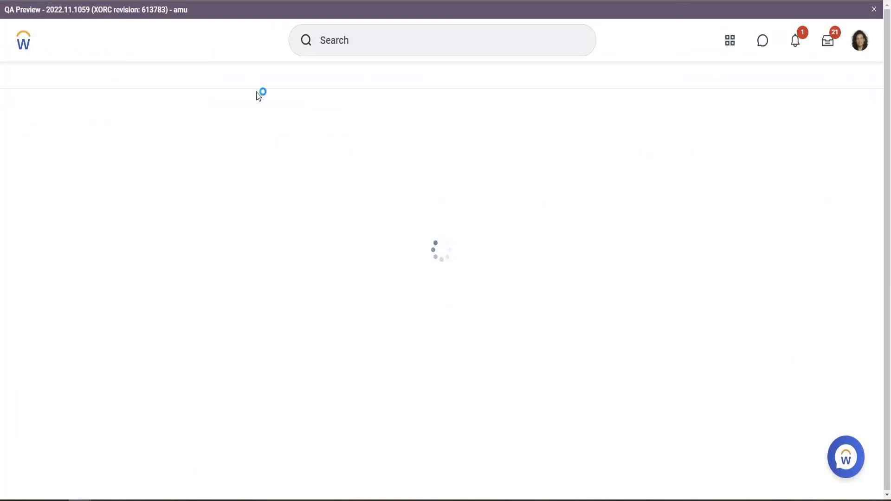
{"action": "scroll", "coordinate": [271, 234], "scroll_direction": "down", "scroll_amount": 1}
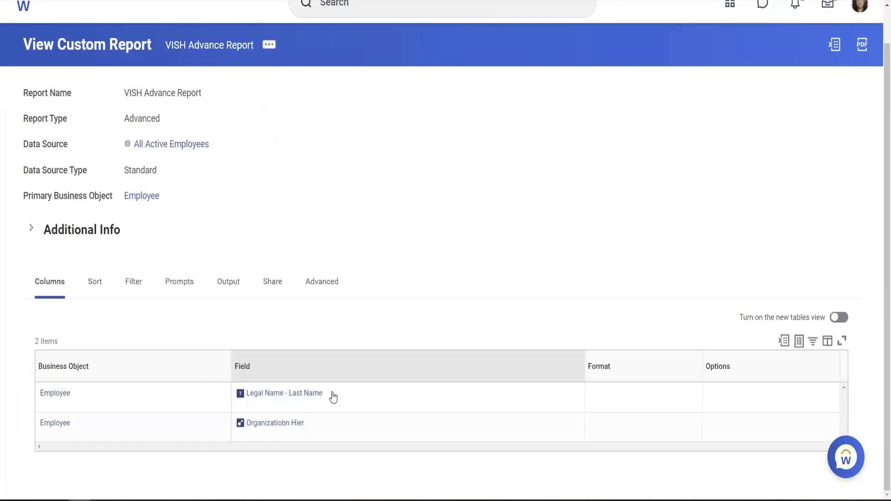
{"action": "left_click", "coordinate": [313, 423]}
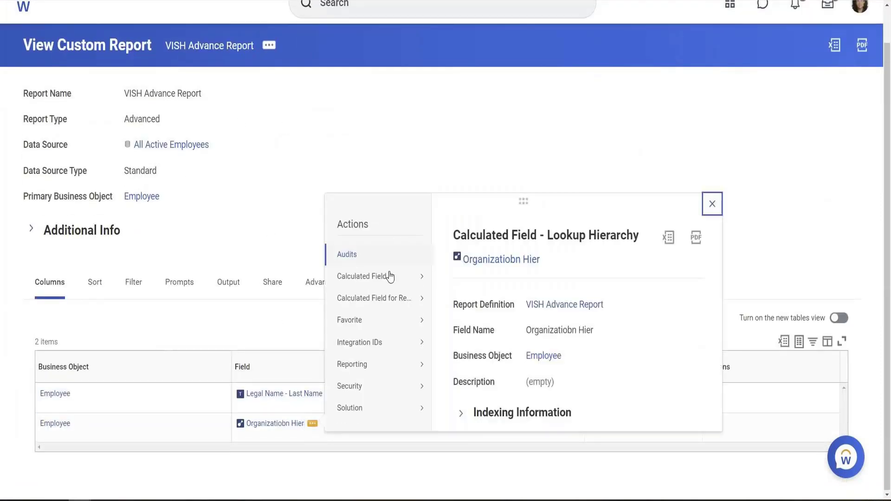
{"action": "mouse_move", "coordinate": [412, 301]}
{"action": "left_click", "coordinate": [454, 306]}
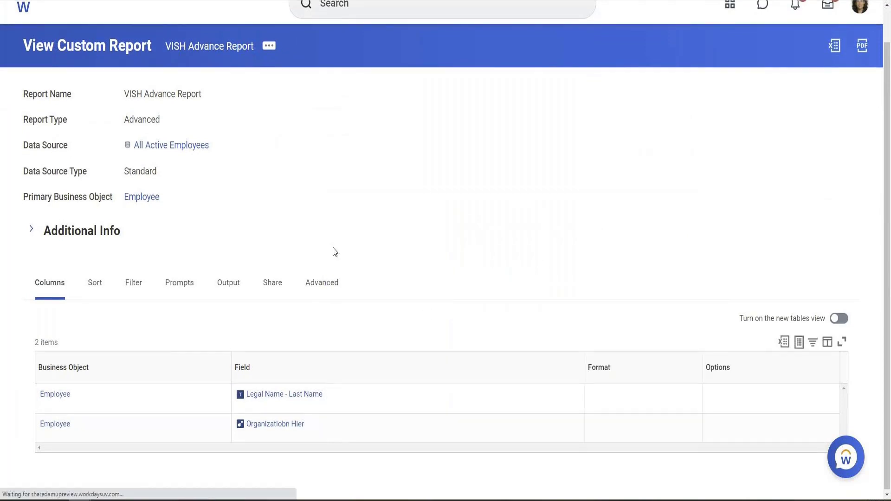
{"action": "scroll", "coordinate": [331, 249], "scroll_direction": "down", "scroll_amount": 5}
{"action": "left_click", "coordinate": [294, 257]}
{"action": "type", "text": "2"}
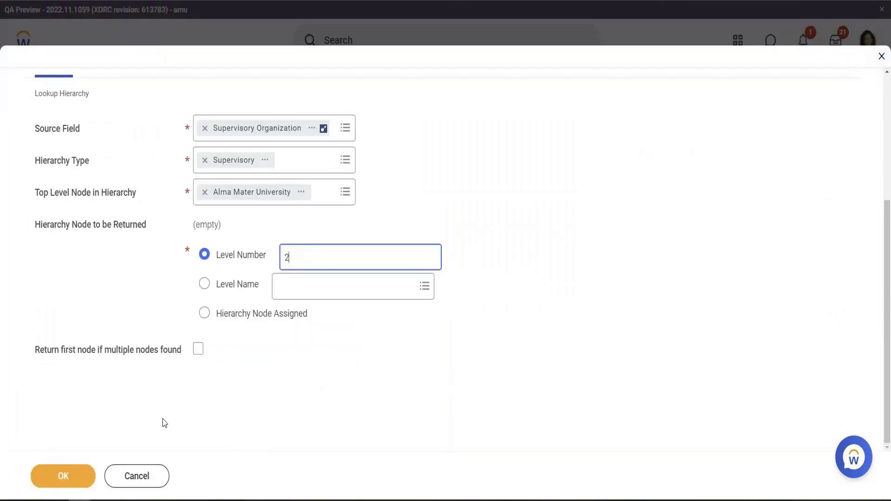
{"action": "left_click", "coordinate": [75, 477]}
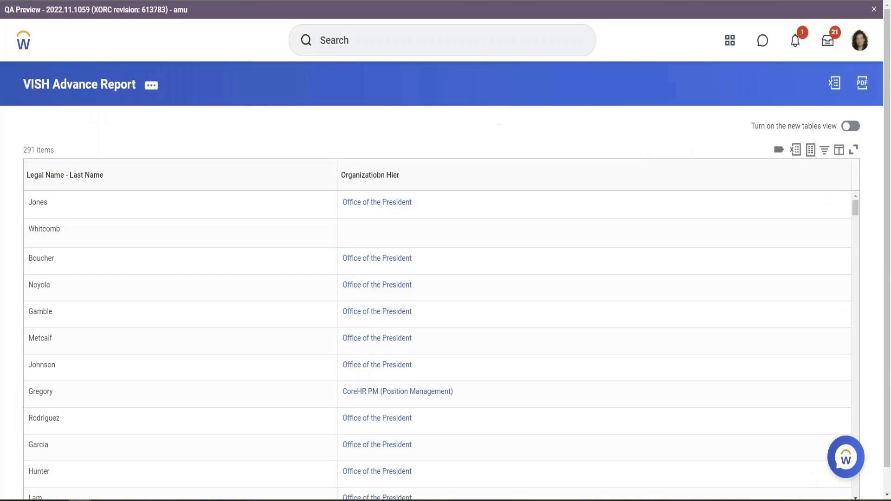
Step: Search Workday for the employee last name shown in the report's first row
{"action": "double_click", "coordinate": [46, 204]}
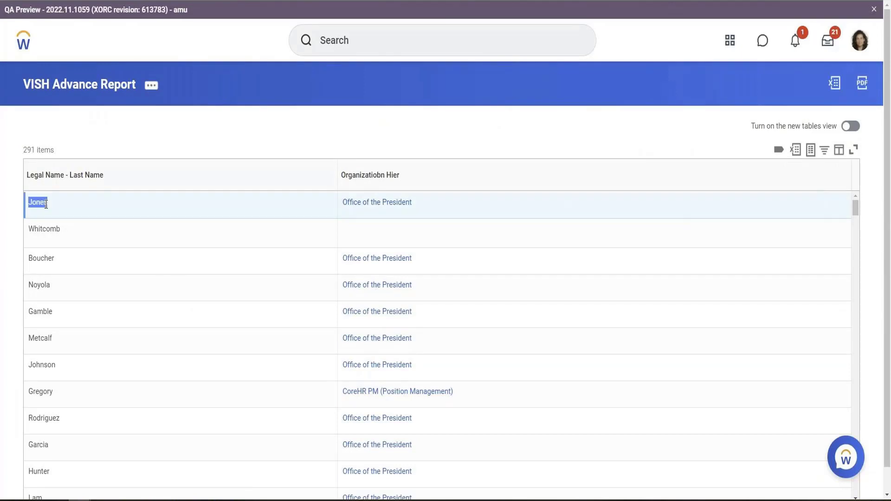
{"action": "left_click", "coordinate": [186, 1]}
{"action": "right_click", "coordinate": [186, 1]}
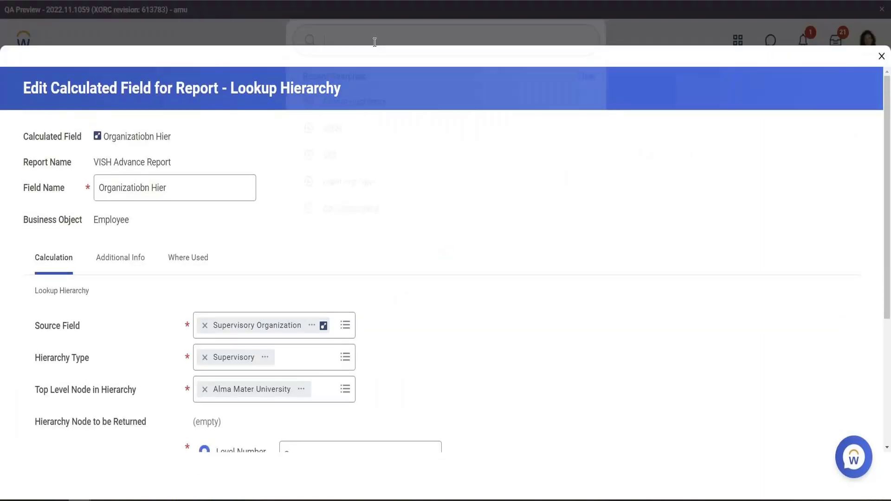
{"action": "left_click", "coordinate": [380, 35]}
{"action": "type", "text": "Jones"}
{"action": "key", "text": "Return"}
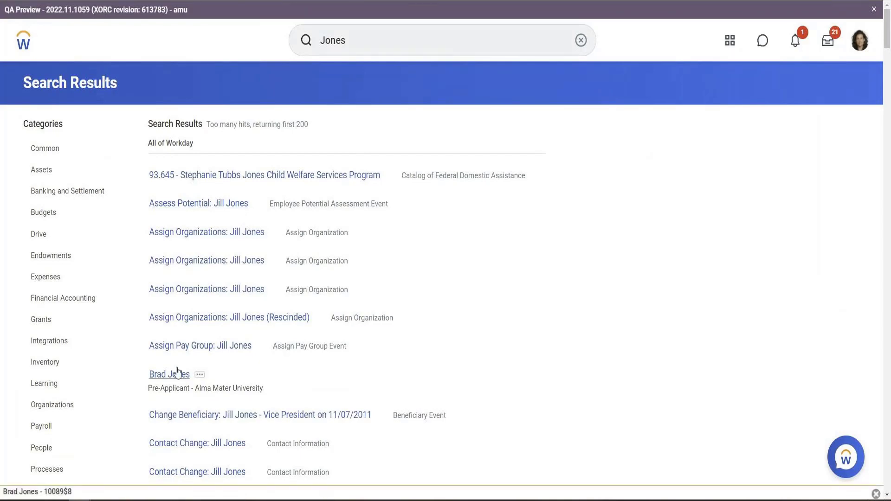
Step: Find the Vice President of Operations & Administration in the search results and open that worker's profile
{"action": "scroll", "coordinate": [224, 362], "scroll_direction": "down", "scroll_amount": 10}
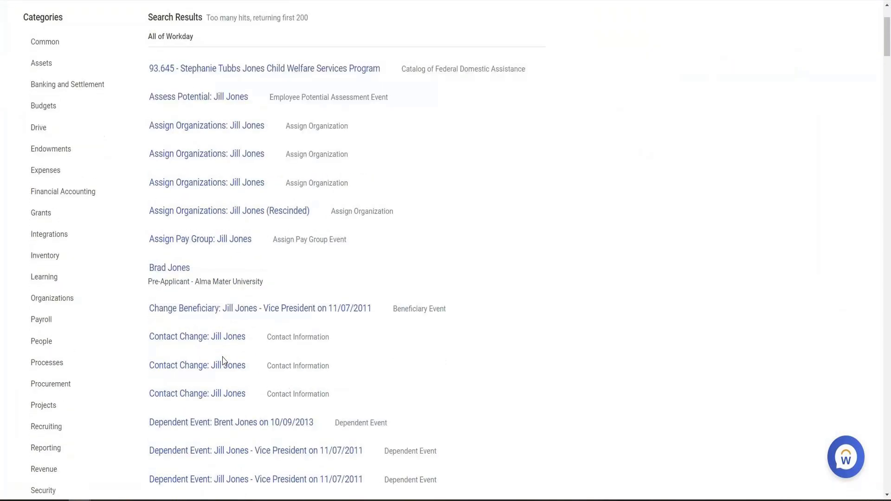
{"action": "scroll", "coordinate": [224, 367], "scroll_direction": "down", "scroll_amount": 9}
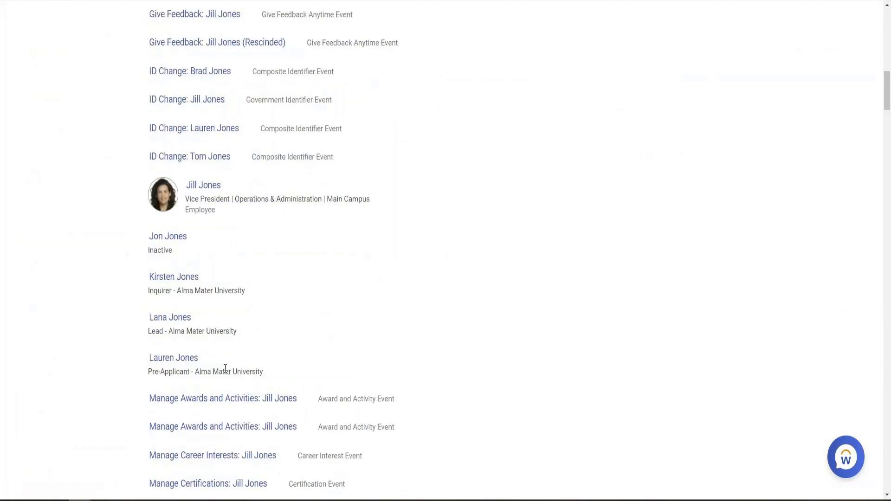
{"action": "scroll", "coordinate": [207, 249], "scroll_direction": "up", "scroll_amount": 3}
{"action": "left_click", "coordinate": [207, 240]}
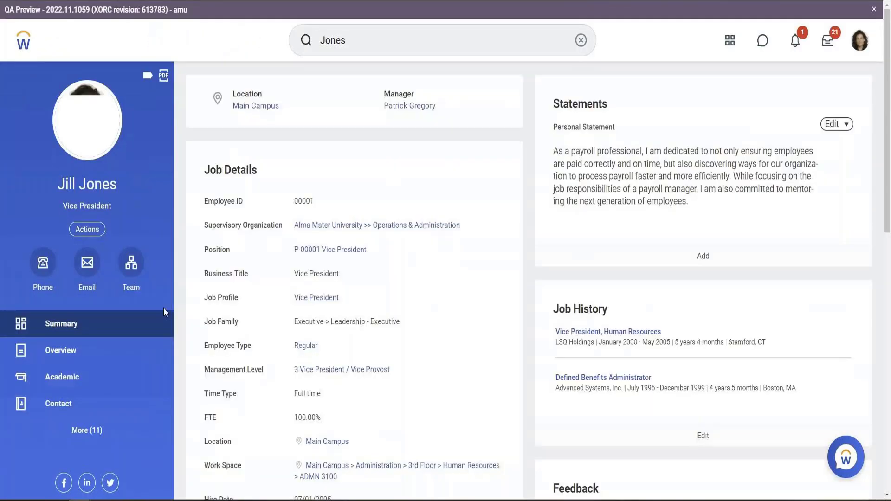
Step: Examine the organizations the worker belongs to in the Overview section of the profile
{"action": "left_click", "coordinate": [88, 430]}
{"action": "scroll", "coordinate": [85, 397], "scroll_direction": "down", "scroll_amount": 3}
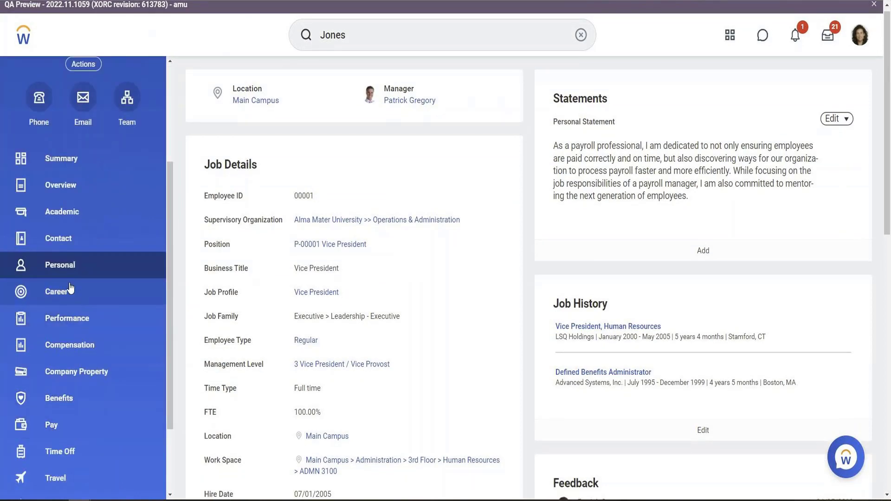
{"action": "scroll", "coordinate": [79, 239], "scroll_direction": "down", "scroll_amount": 2}
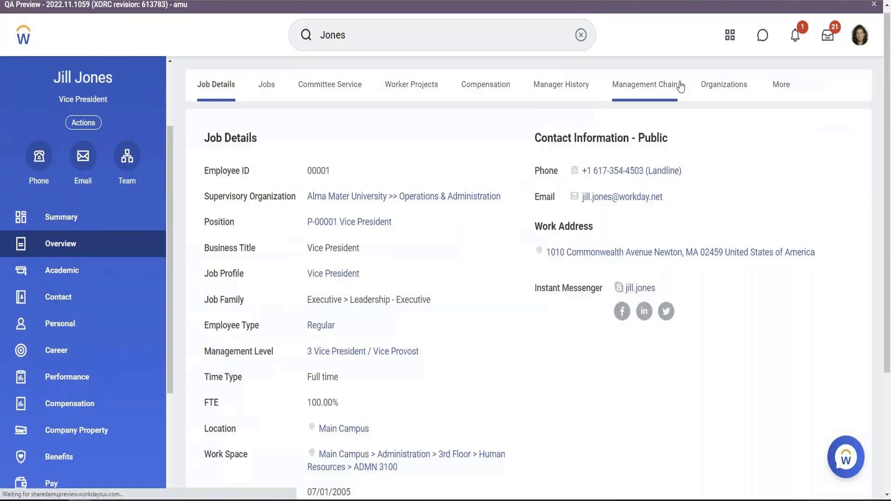
{"action": "left_click", "coordinate": [708, 88]}
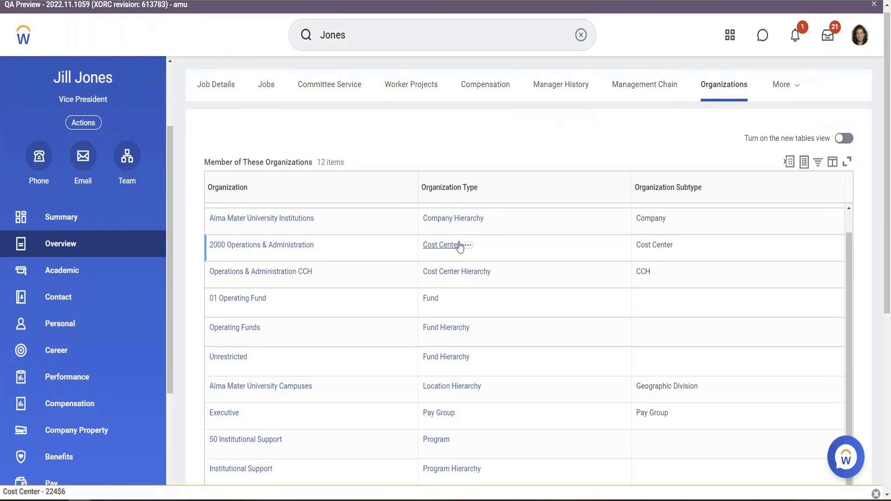
{"action": "scroll", "coordinate": [458, 223], "scroll_direction": "down", "scroll_amount": 5}
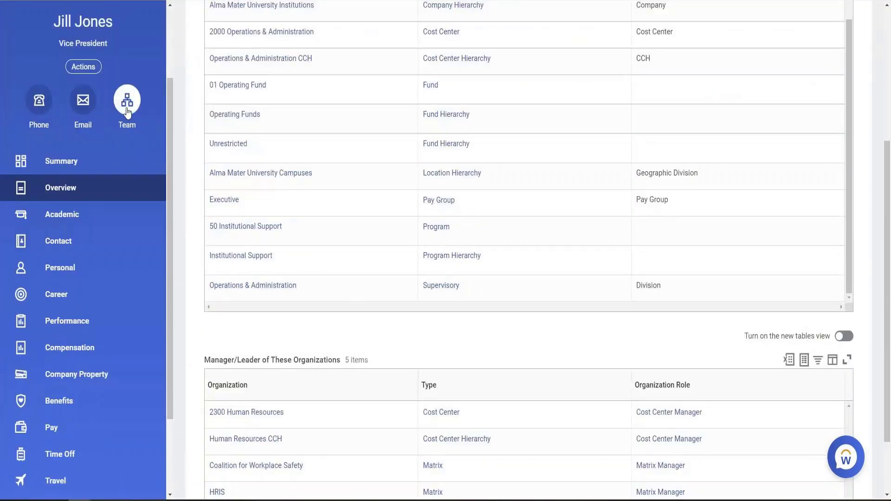
Step: Open the worker's team org chart and examine the management levels from the President down to the Vice President
{"action": "left_click", "coordinate": [127, 111]}
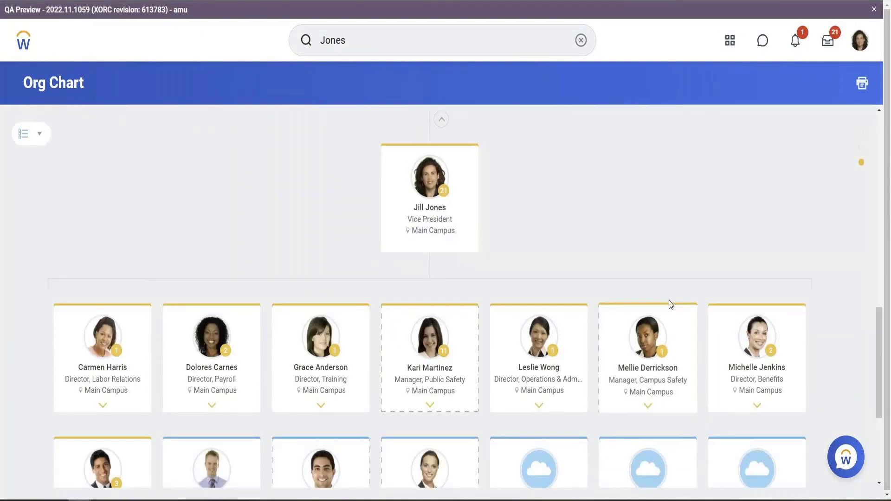
{"action": "scroll", "coordinate": [670, 305], "scroll_direction": "down", "scroll_amount": 3}
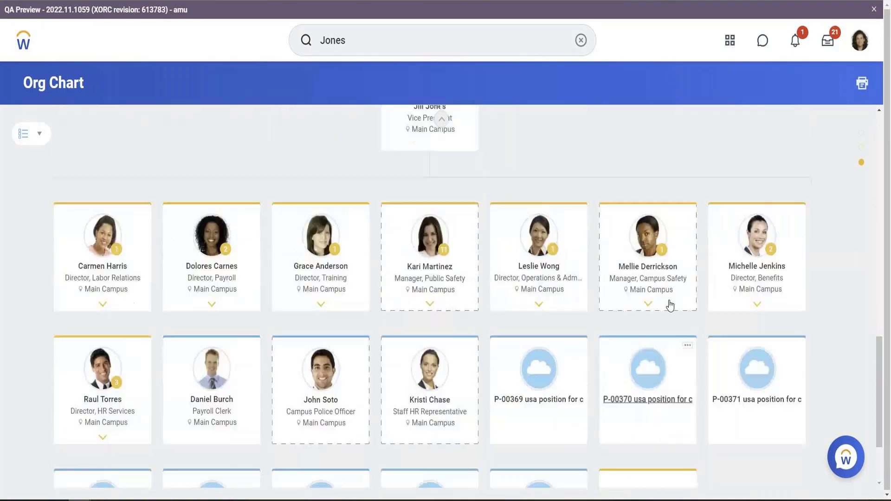
{"action": "scroll", "coordinate": [510, 344], "scroll_direction": "up", "scroll_amount": 5}
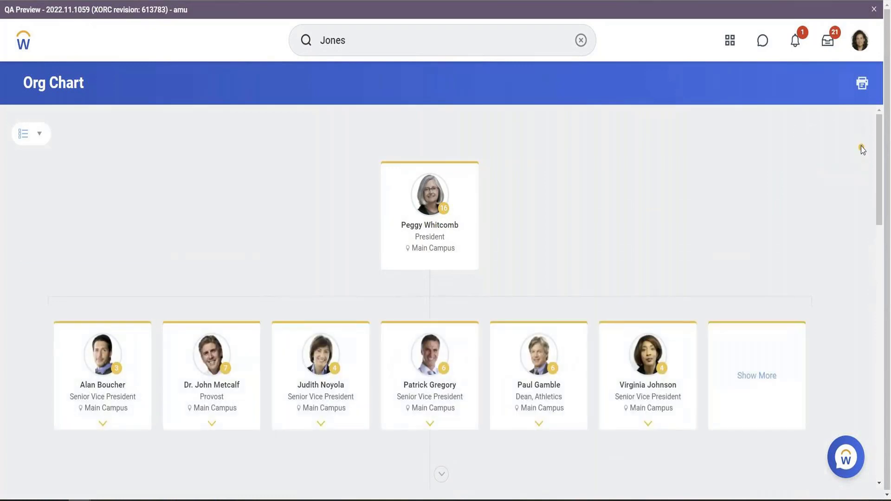
{"action": "left_click", "coordinate": [861, 147]}
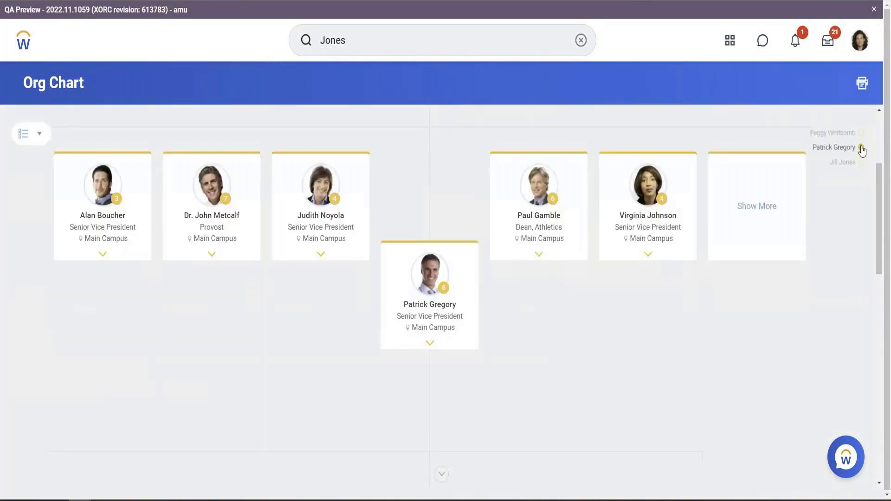
{"action": "left_click", "coordinate": [861, 164]}
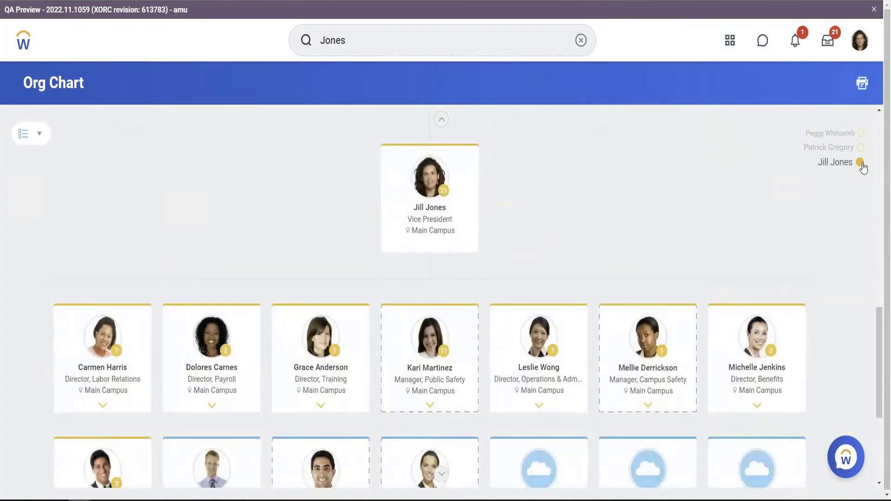
{"action": "left_click", "coordinate": [429, 410]}
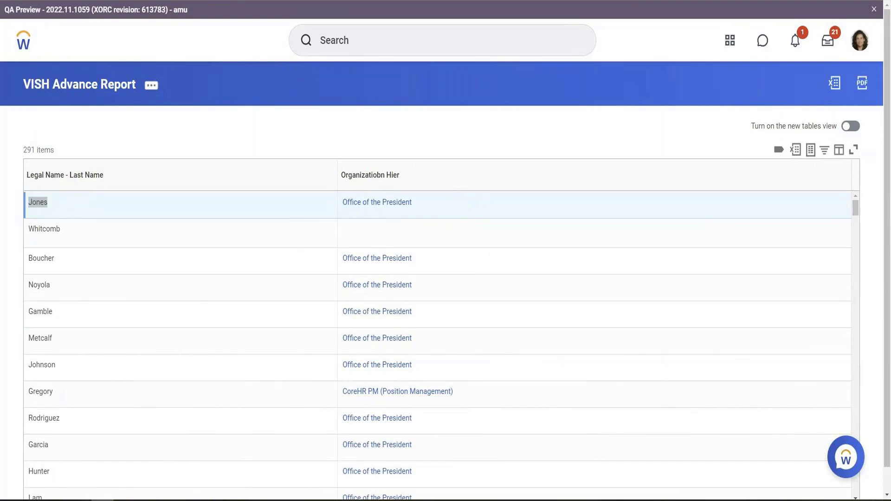
Step: Open VISH Advance Report for editing and add an empty row to its sort and group settings
{"action": "key", "text": "alt+Tab"}
{"action": "left_click", "coordinate": [267, 270]}
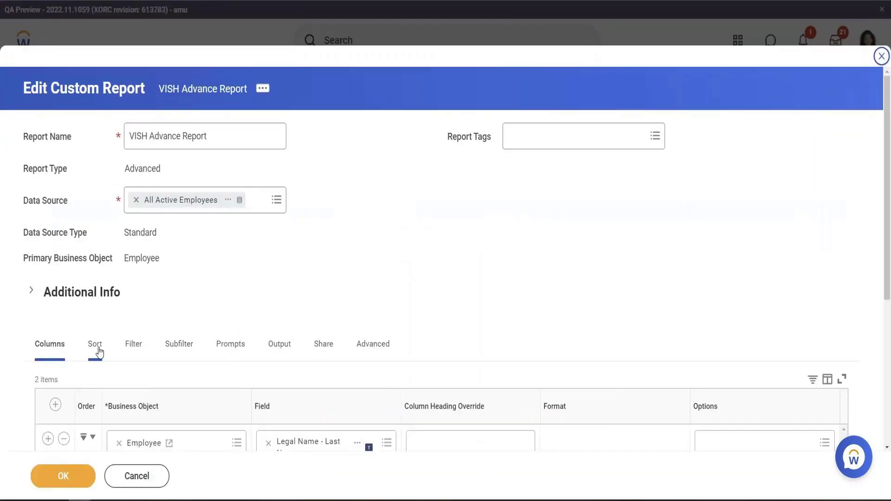
{"action": "left_click", "coordinate": [95, 344]}
{"action": "scroll", "coordinate": [314, 273], "scroll_direction": "down", "scroll_amount": 5}
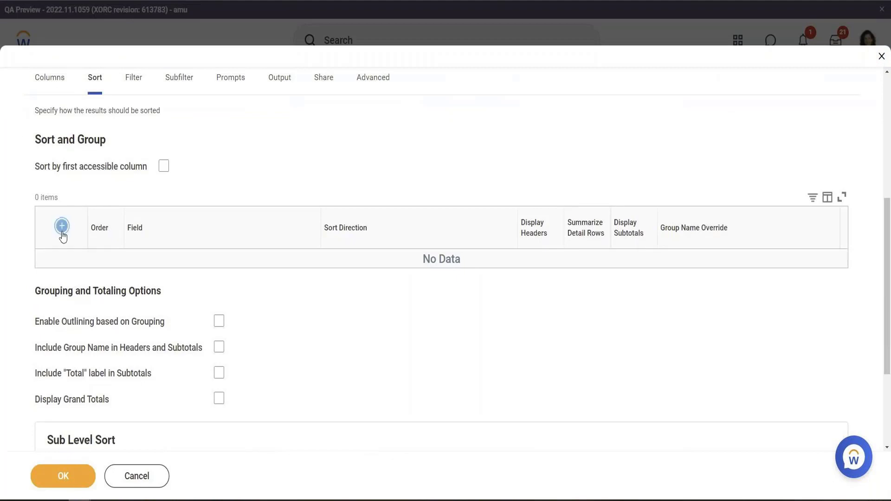
{"action": "left_click", "coordinate": [62, 232]}
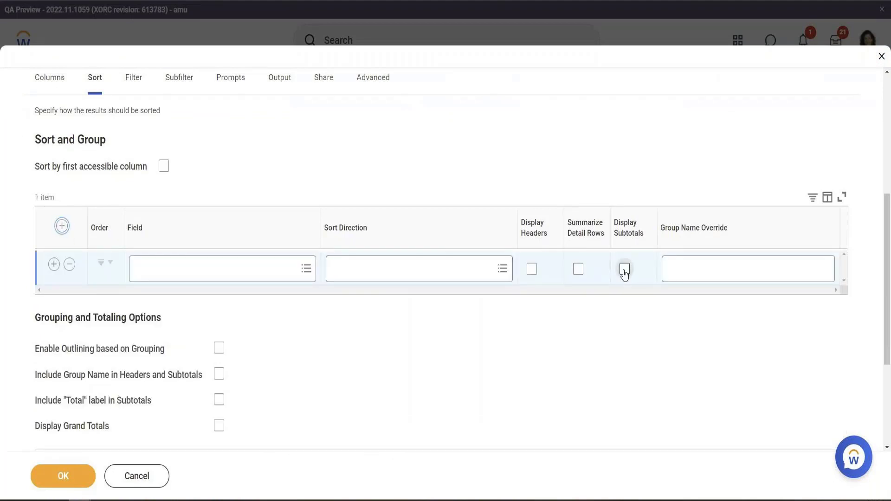